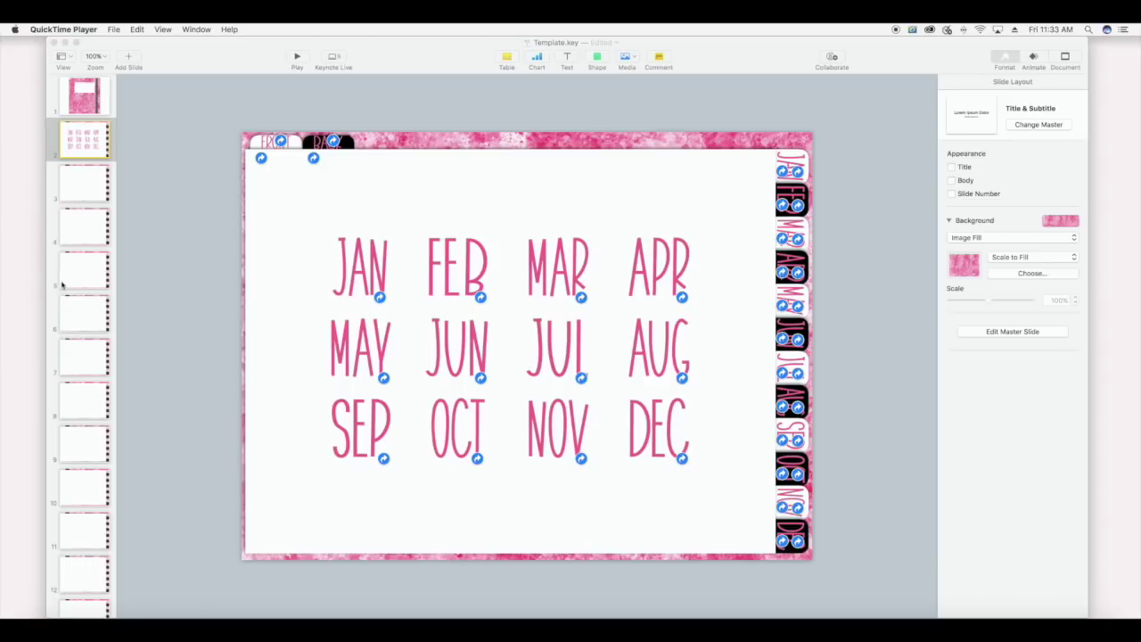
# Dismiss the Keynote update notice and select slide 3.
pyautogui.click(84, 177)
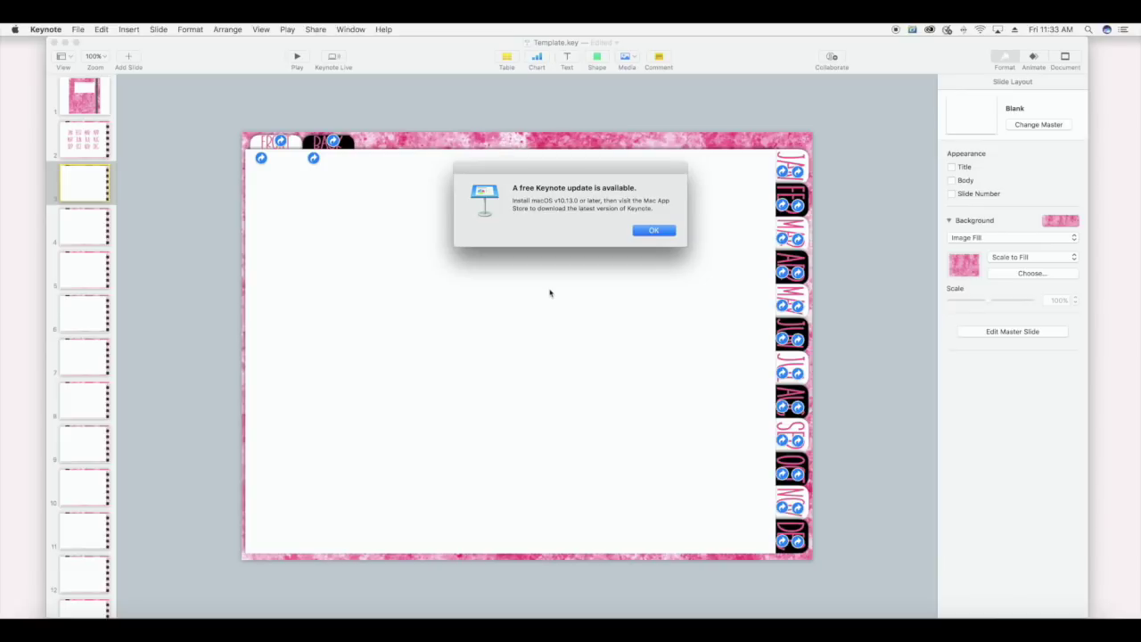
pyautogui.click(654, 231)
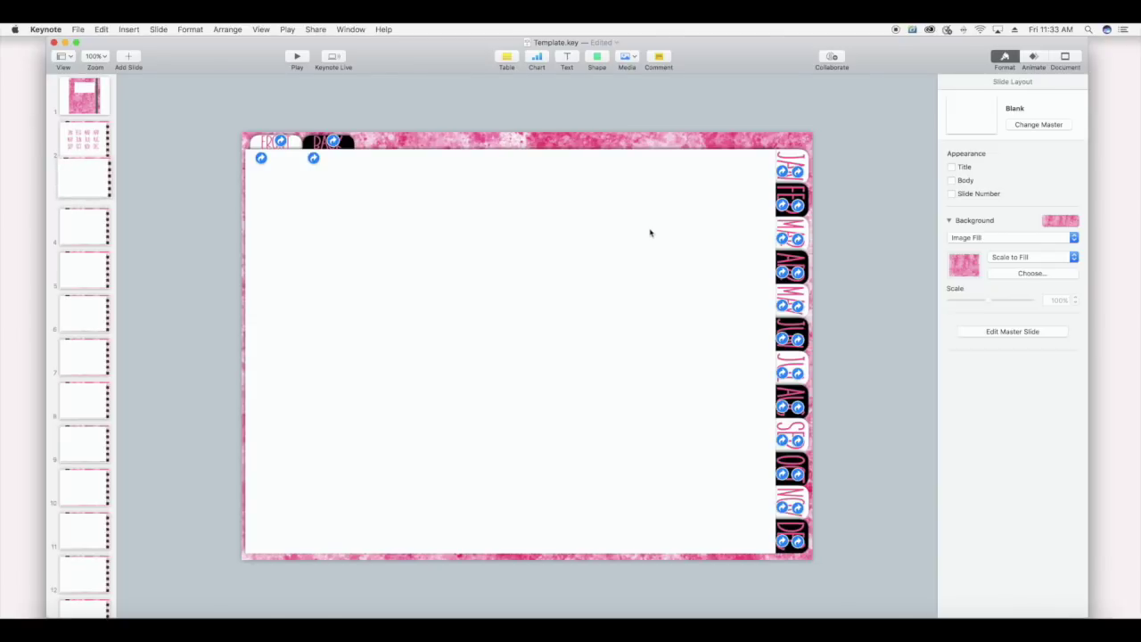
pyautogui.click(98, 192)
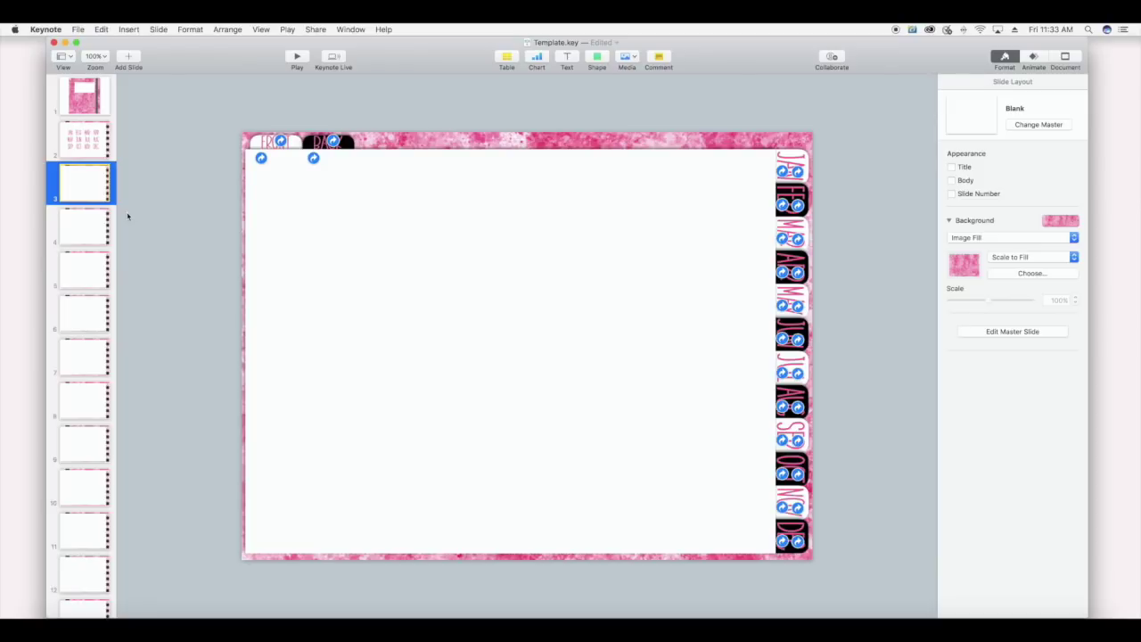
# Apply the black shape style to the large white page shape on slide 4.
pyautogui.click(75, 231)
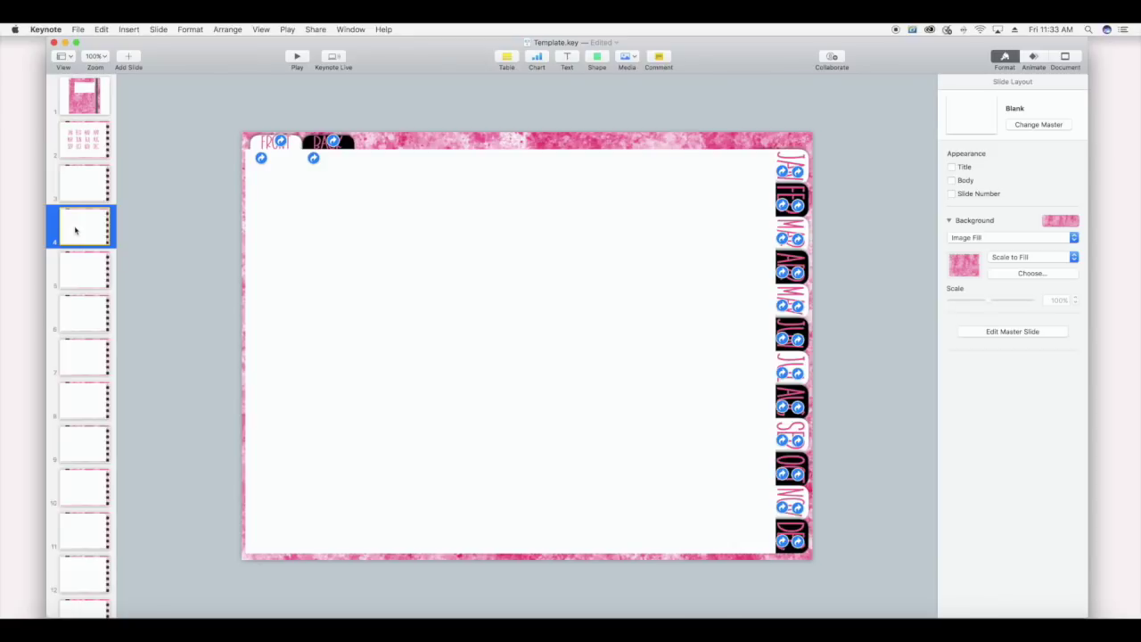
pyautogui.click(408, 253)
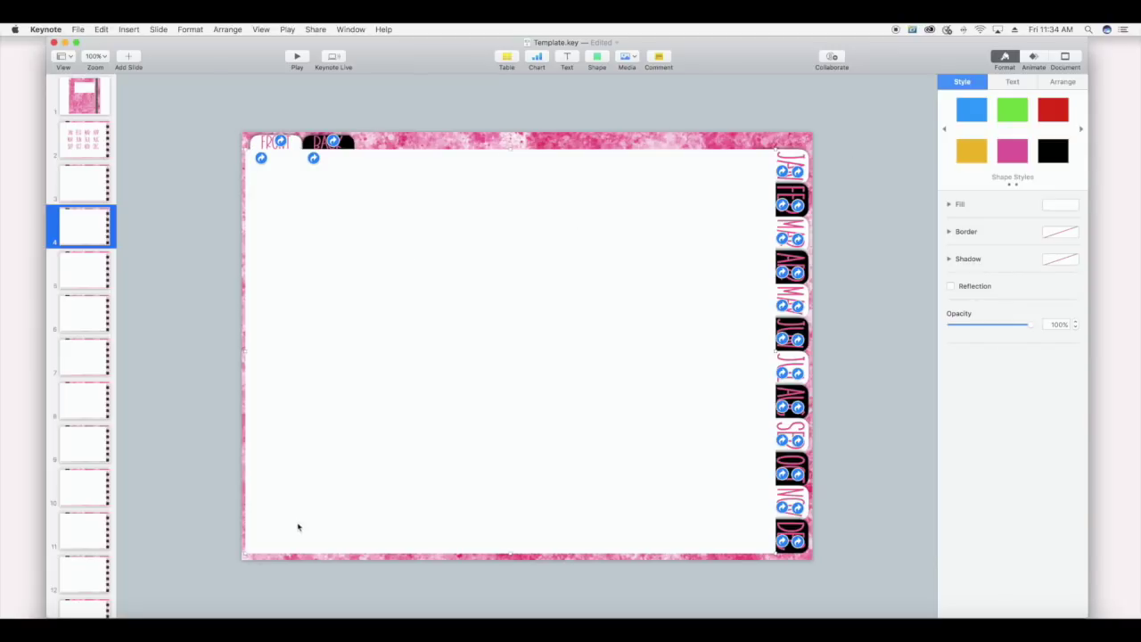
pyautogui.click(1054, 155)
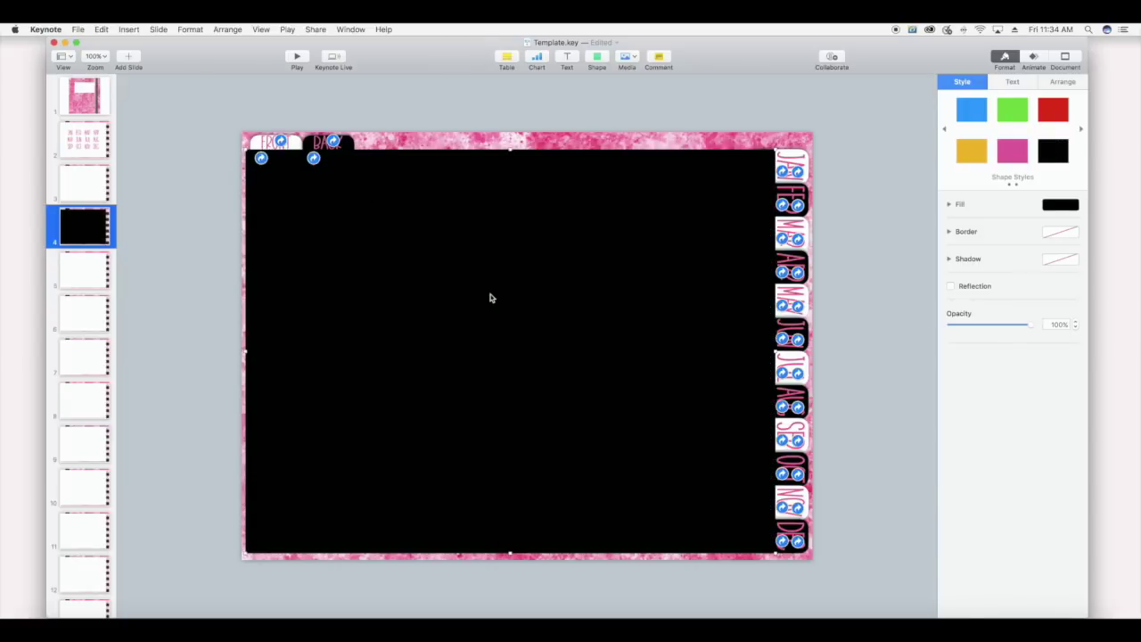
# Look through the color picker modes available for a custom fill on slide 4's page shape.
pyautogui.click(950, 205)
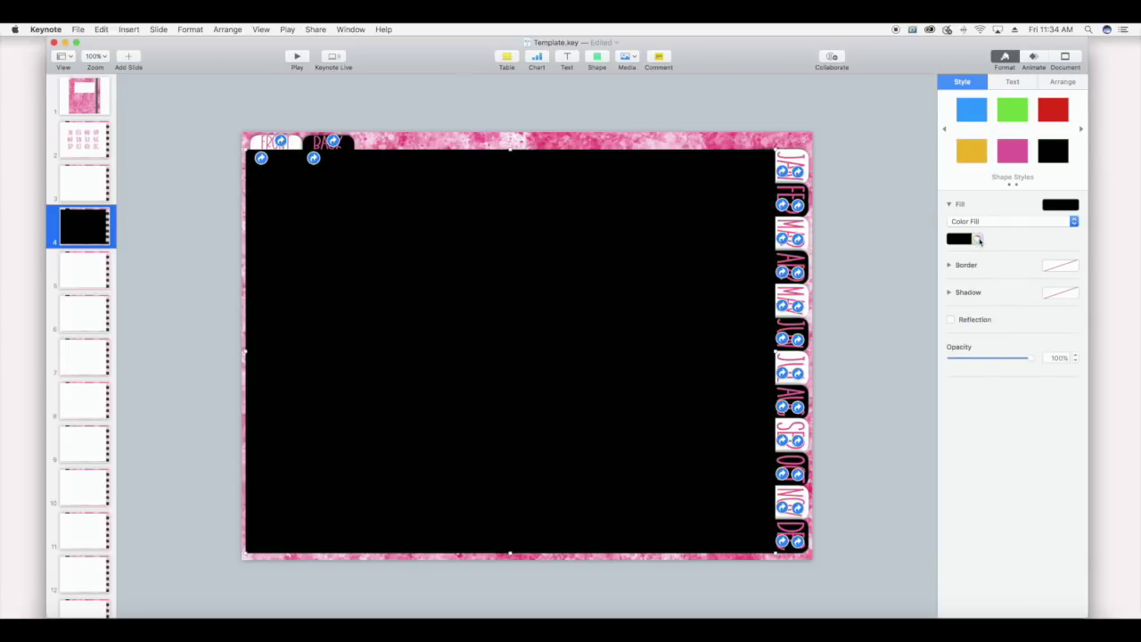
pyautogui.click(978, 239)
pyautogui.click(345, 249)
pyautogui.click(345, 248)
pyautogui.click(362, 249)
pyautogui.click(380, 249)
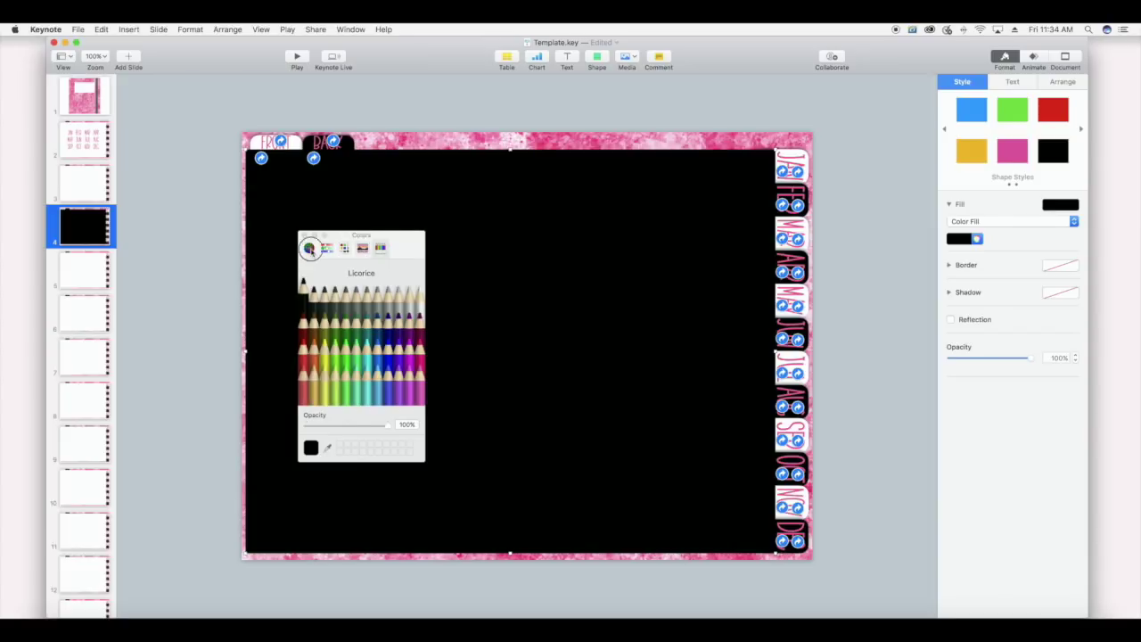
pyautogui.click(309, 248)
pyautogui.click(302, 236)
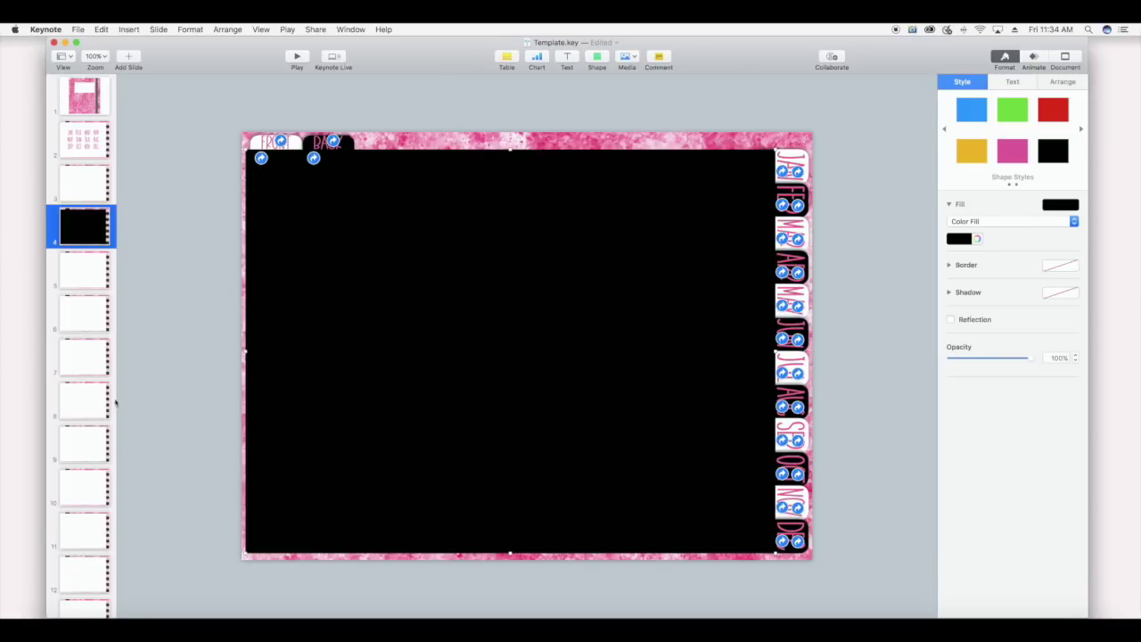
# Make the page shapes on slides 6, 8, 10, 12 and 14 black and return to slide 3.
pyautogui.click(76, 318)
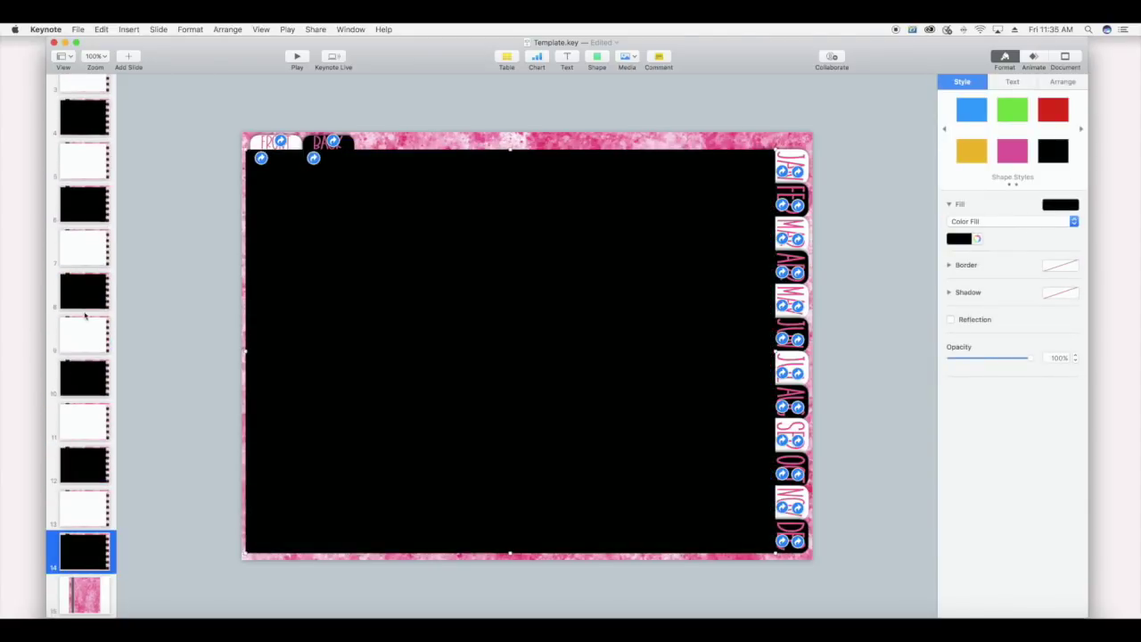
pyautogui.scroll(5, 85, 315)
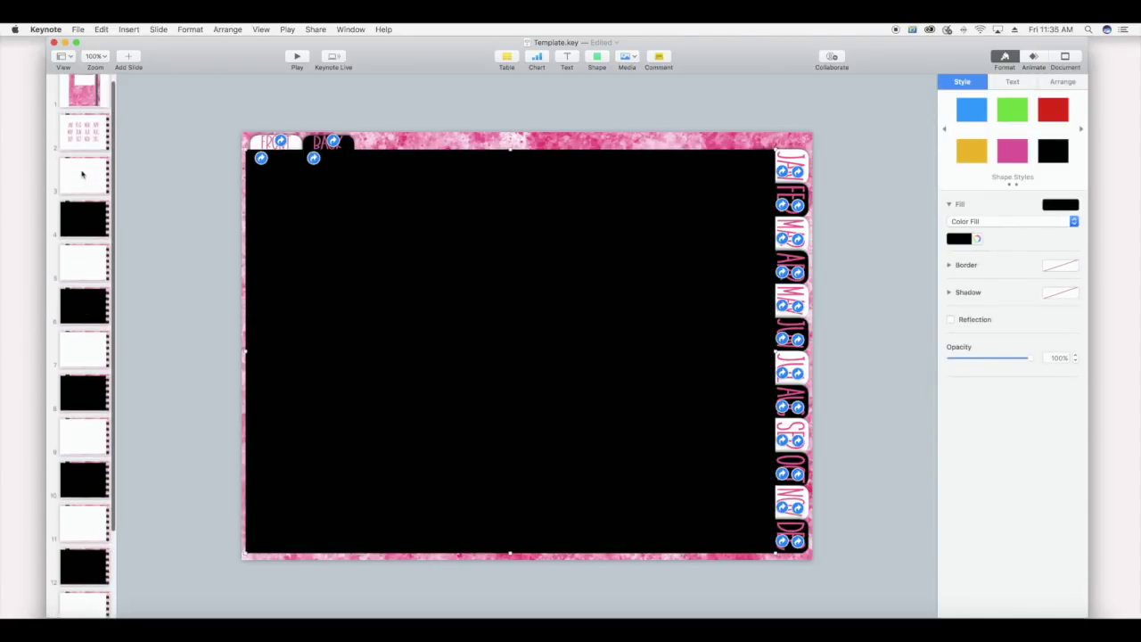
pyautogui.click(82, 176)
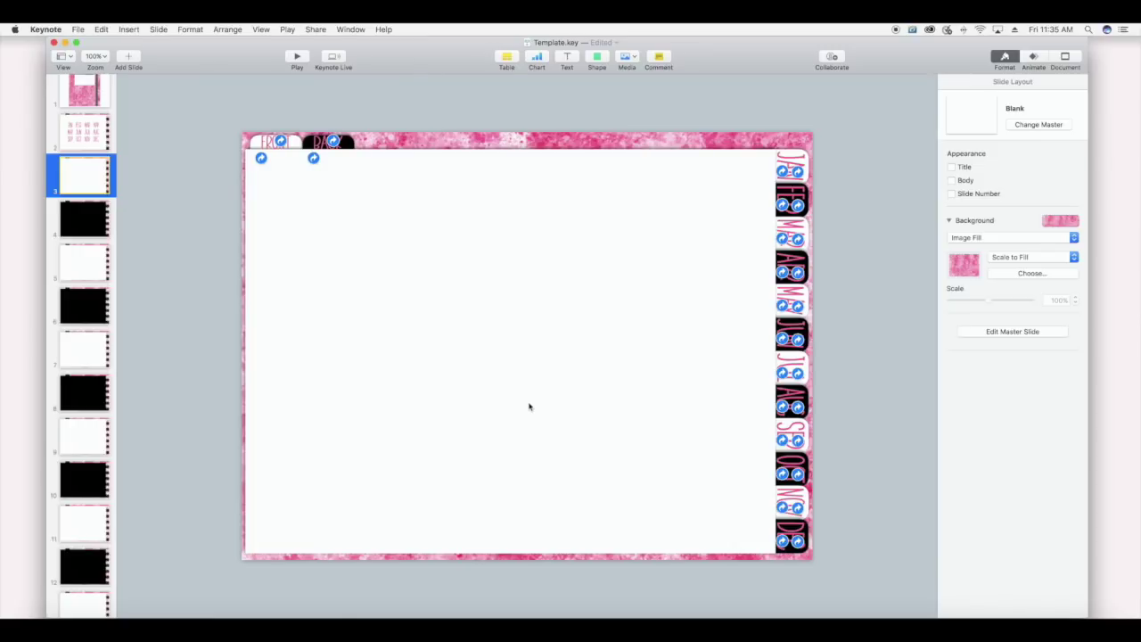
# Switch to Adobe Illustrator and set up the Type tool with the bouncy belle font at 225 pt.
pyautogui.press('super+Tab')
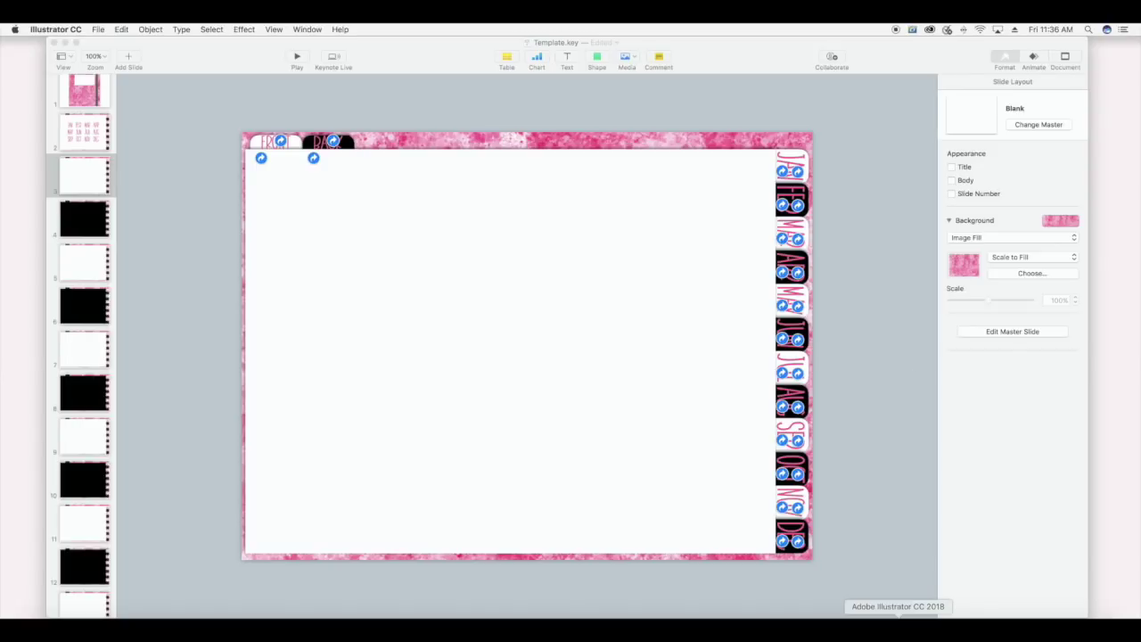
pyautogui.click(898, 623)
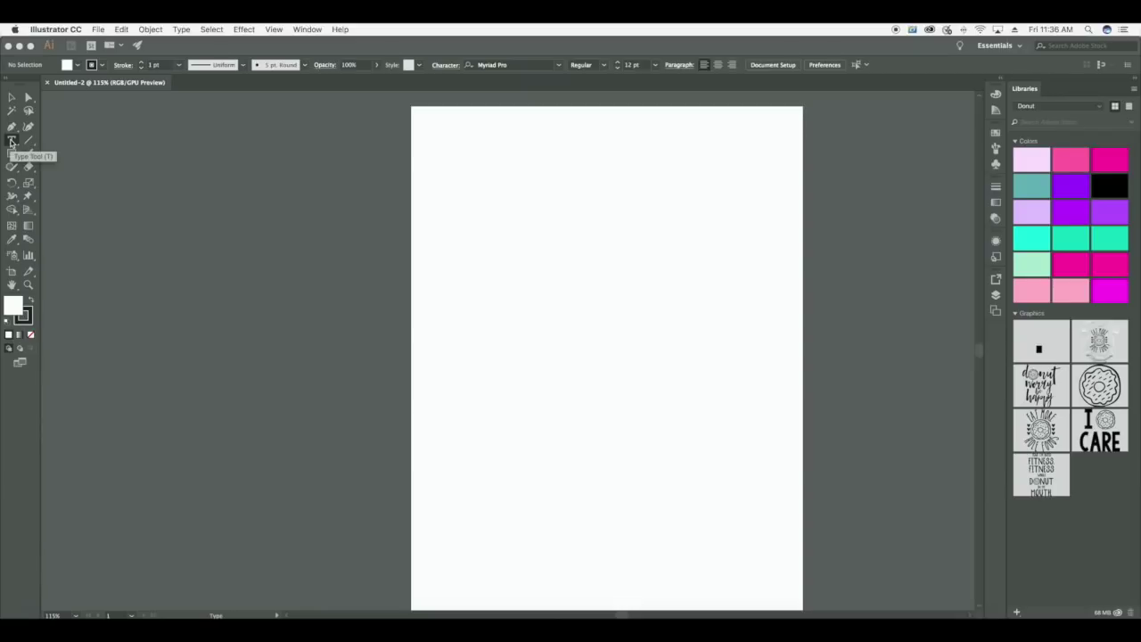
pyautogui.click(12, 96)
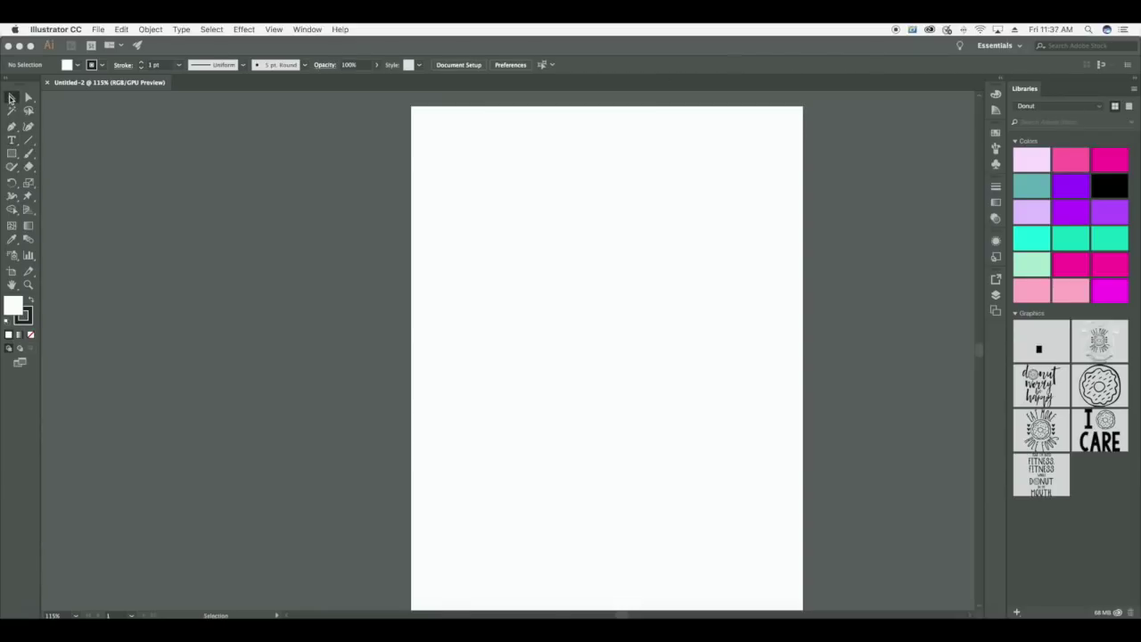
pyautogui.click(12, 142)
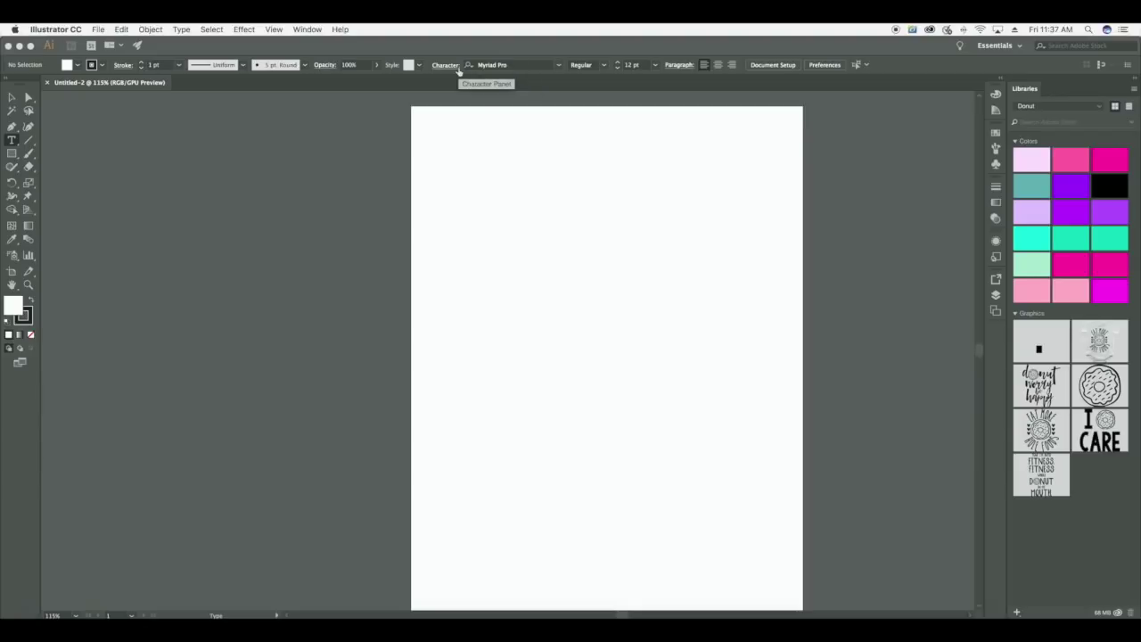
pyautogui.click(559, 66)
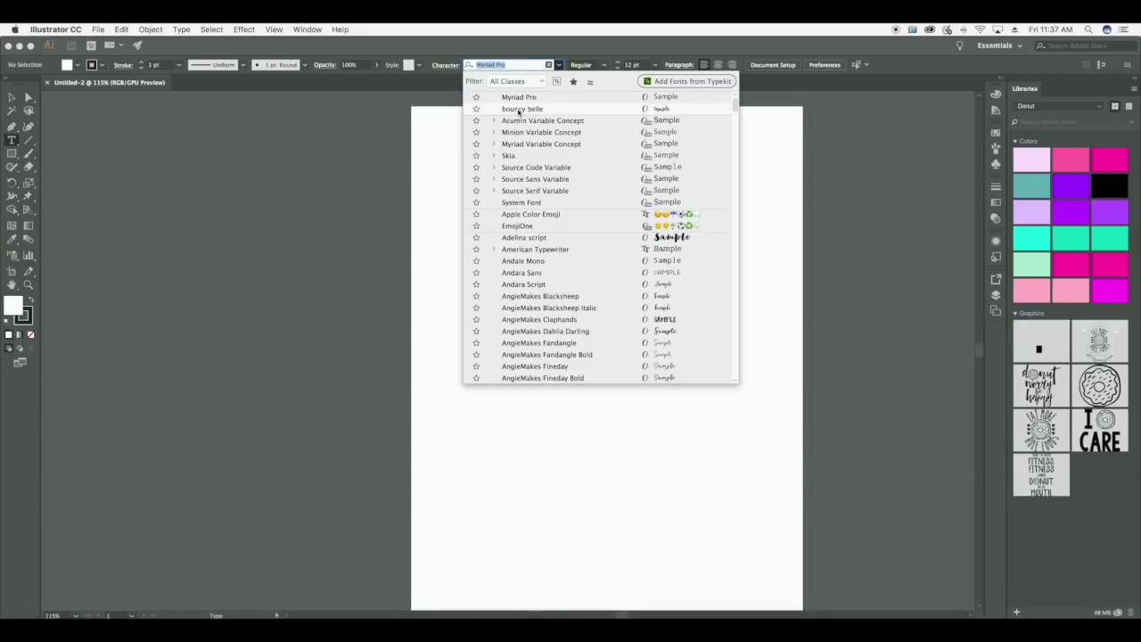
pyautogui.click(519, 109)
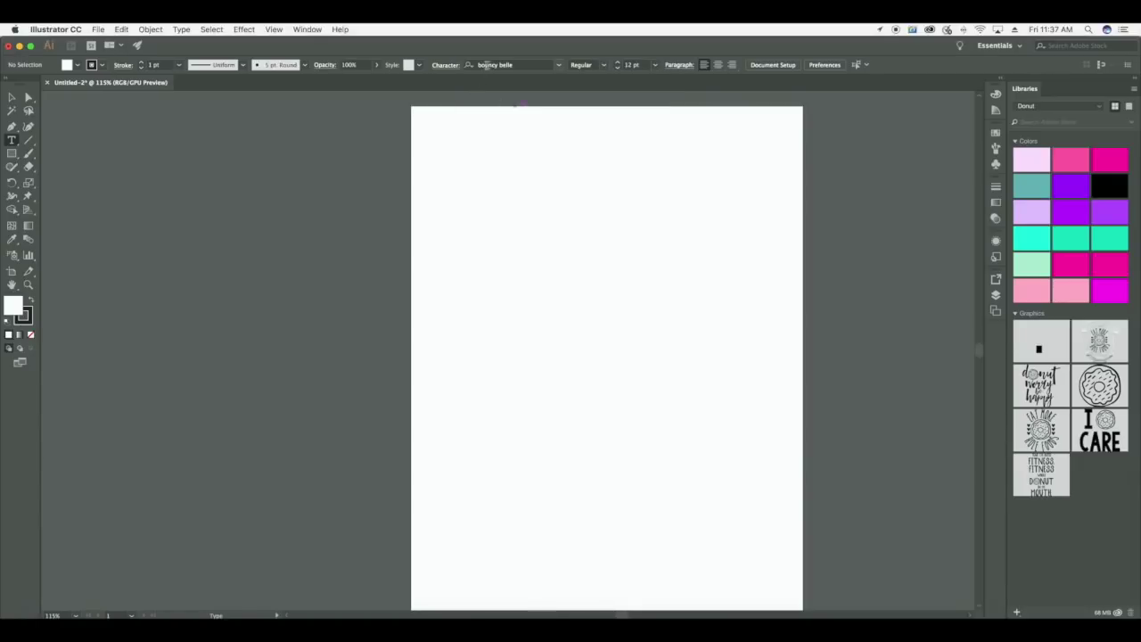
pyautogui.click(630, 65)
pyautogui.write('225')
pyautogui.press('Return')
pyautogui.hscroll(1, 606, 357)
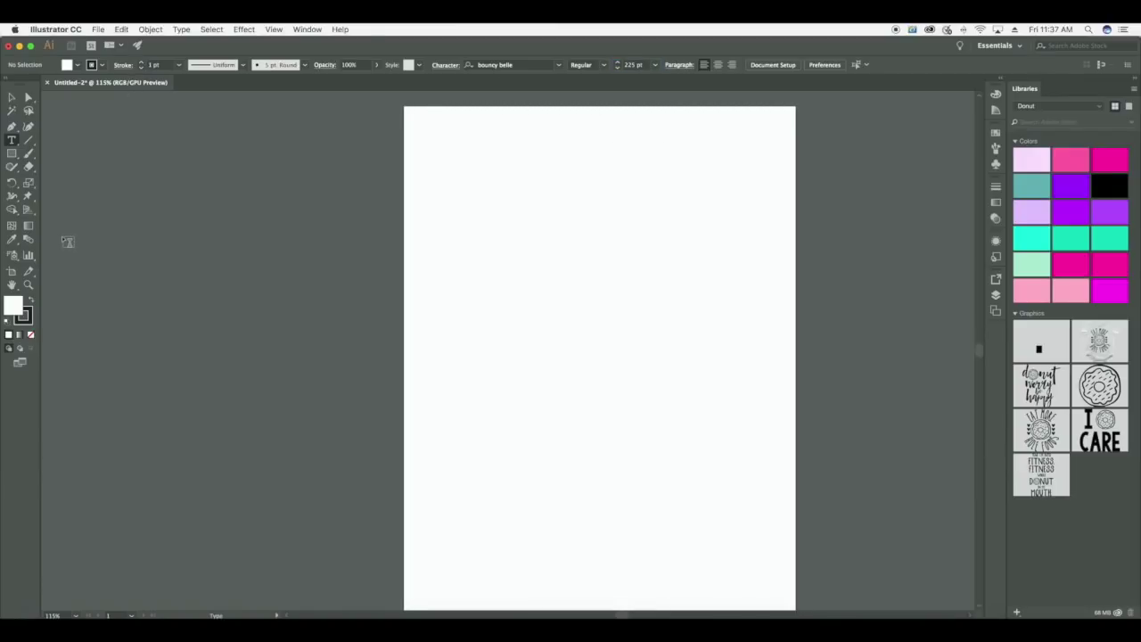
# Add the text "january" to the upper part of the artboard and move it so it fits within the page width.
pyautogui.click(522, 265)
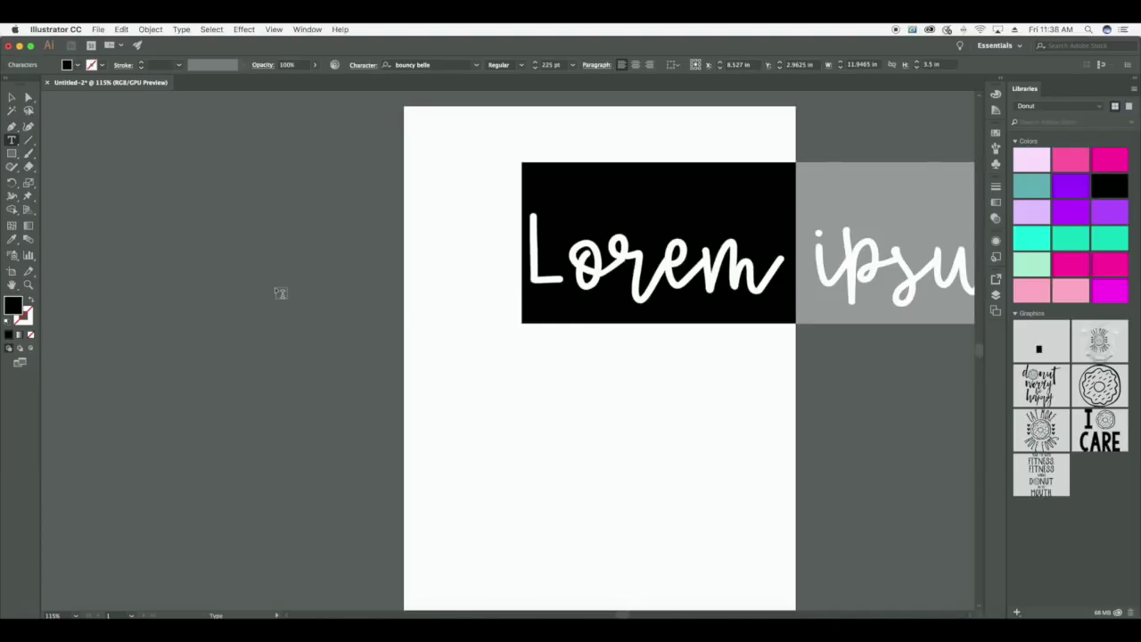
pyautogui.write('january')
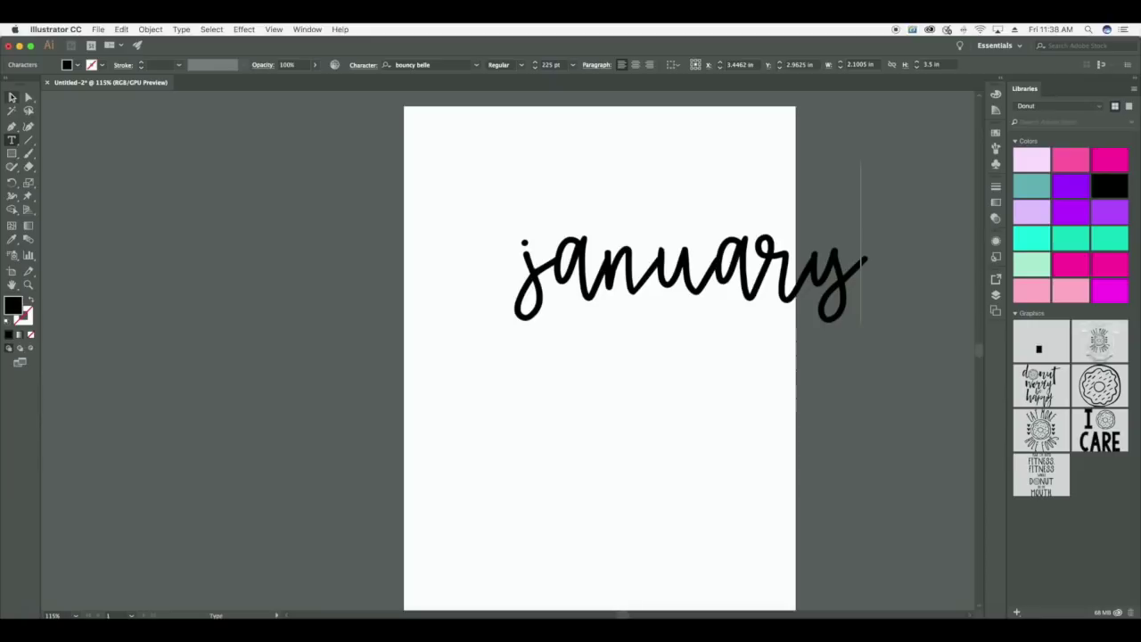
pyautogui.click(12, 96)
pyautogui.moveTo(774, 259); pyautogui.dragTo(687, 253)
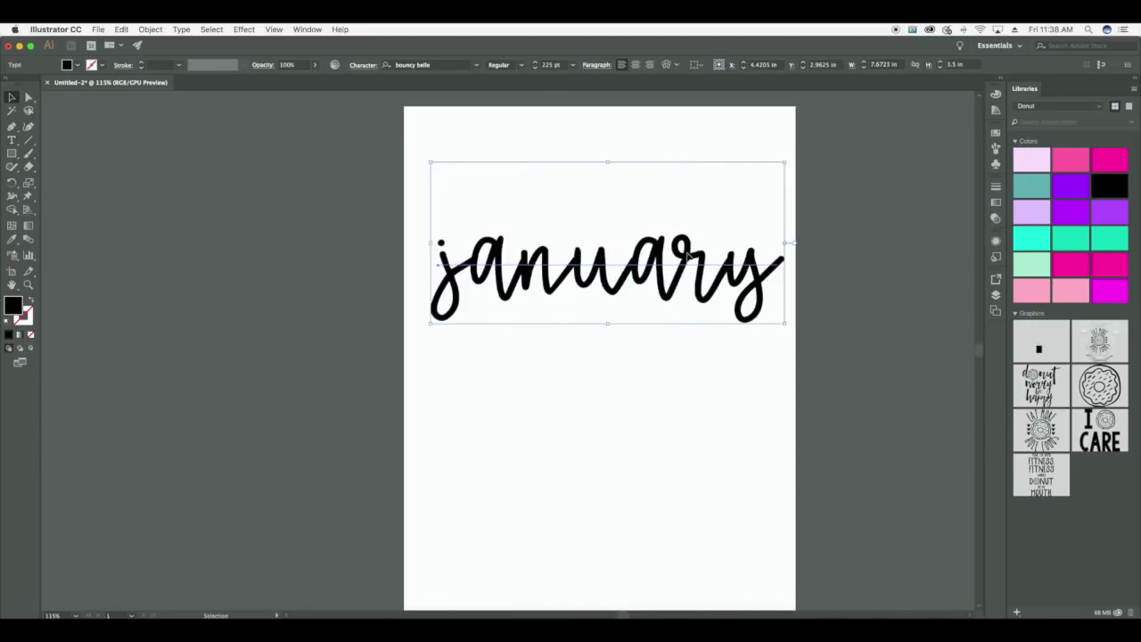
# Set the fill color of the whole word "january" to pink, hex ff6699.
pyautogui.click(12, 140)
pyautogui.click(630, 272)
pyautogui.moveTo(777, 273); pyautogui.dragTo(408, 273)
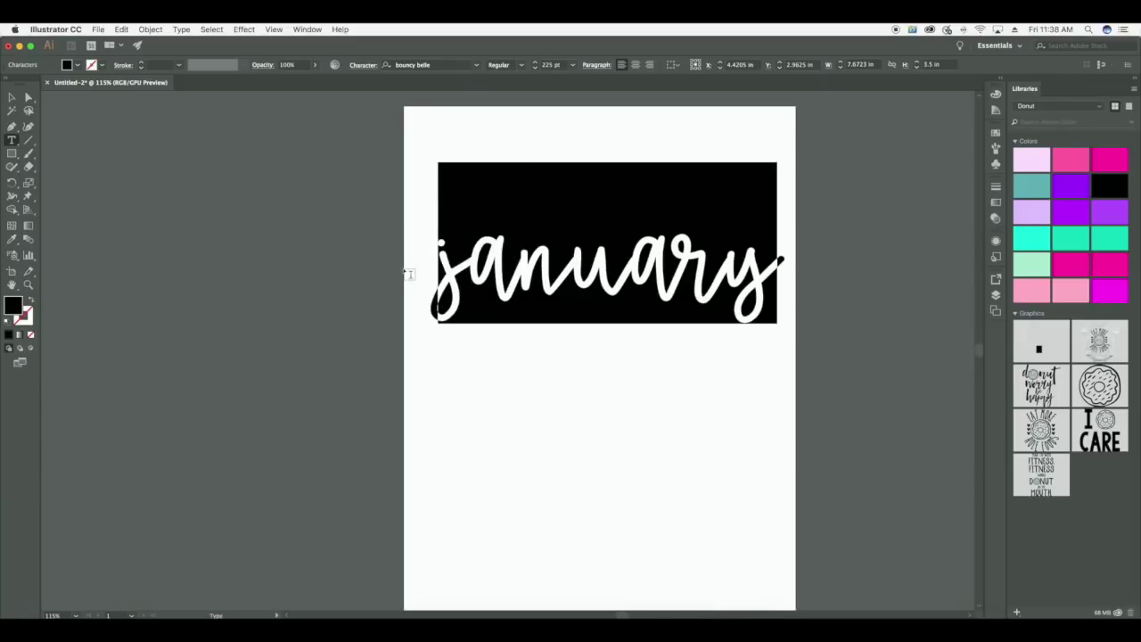
pyautogui.scroll(-1, 194, 255)
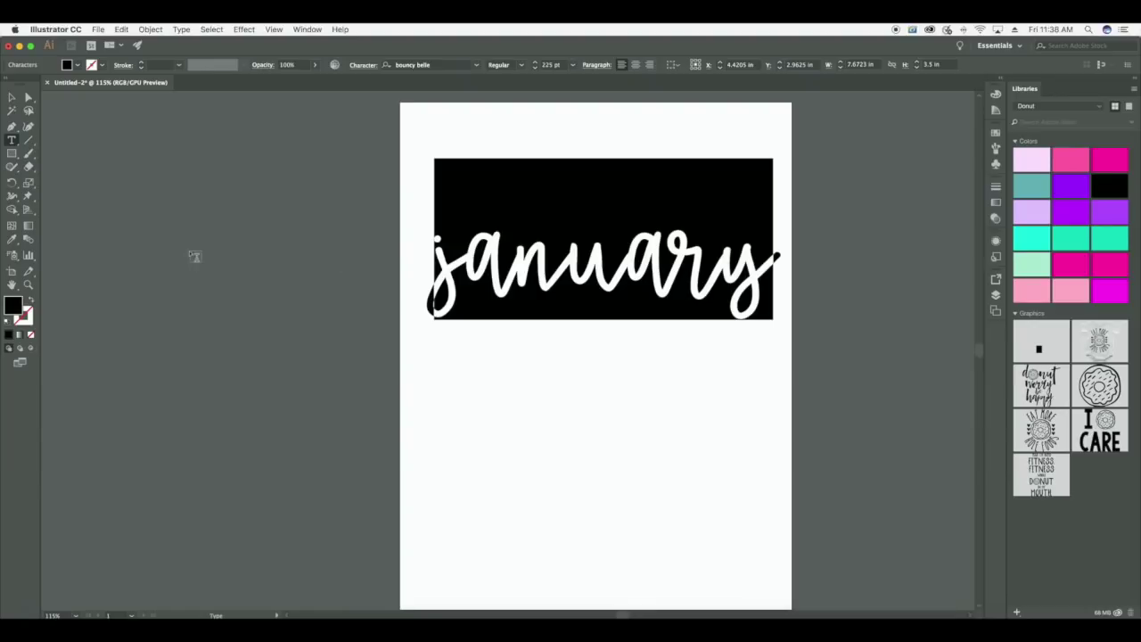
pyautogui.doubleClick(16, 306)
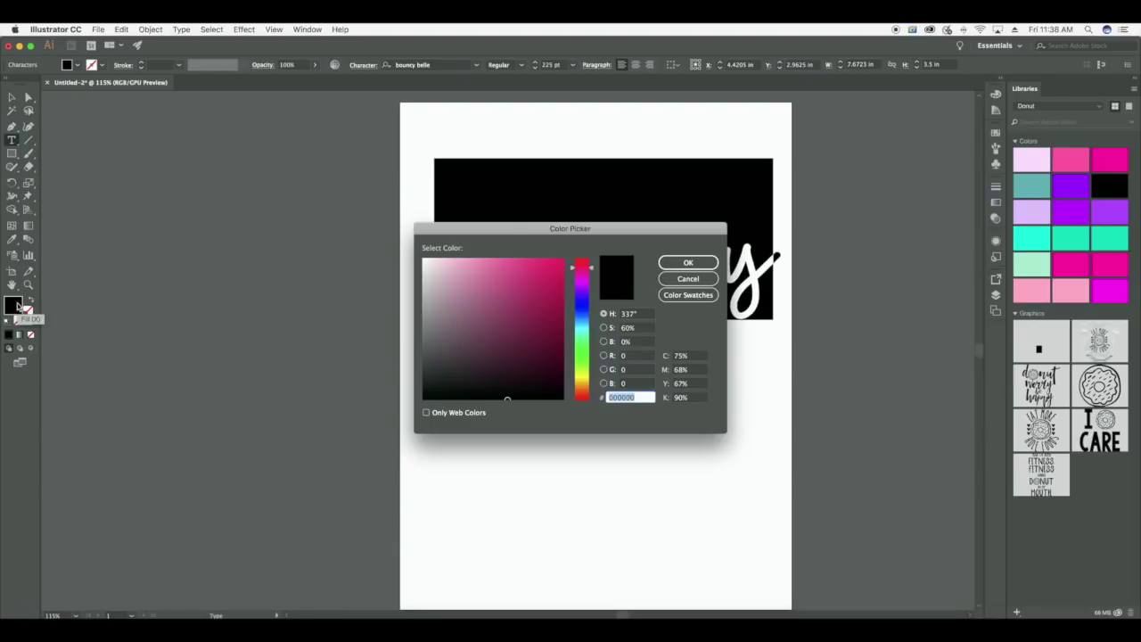
pyautogui.click(687, 278)
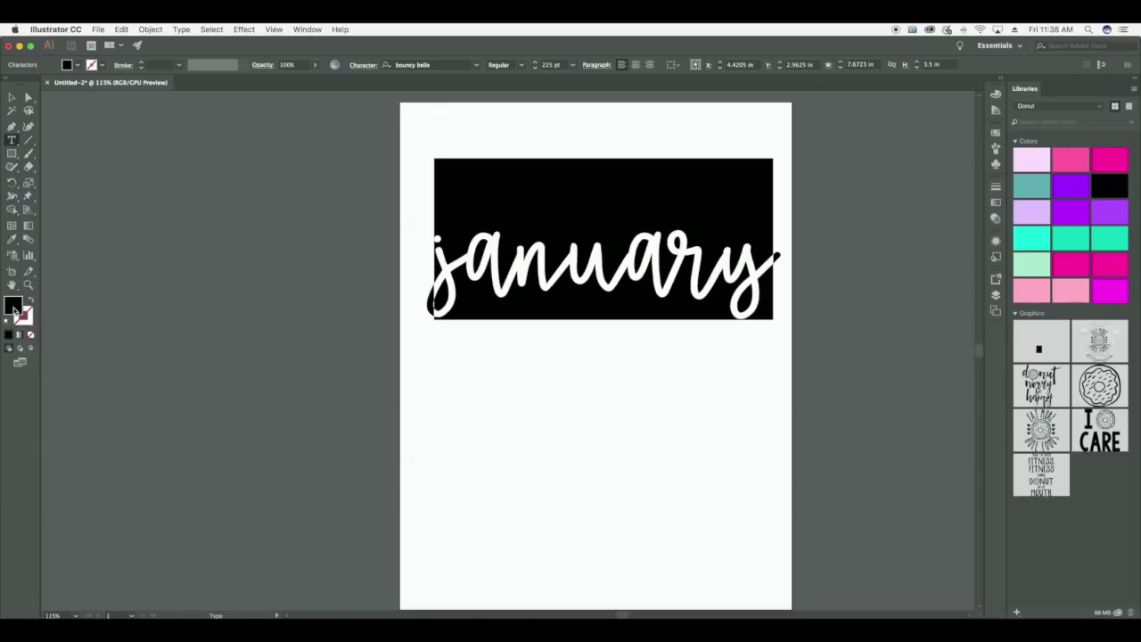
pyautogui.doubleClick(14, 306)
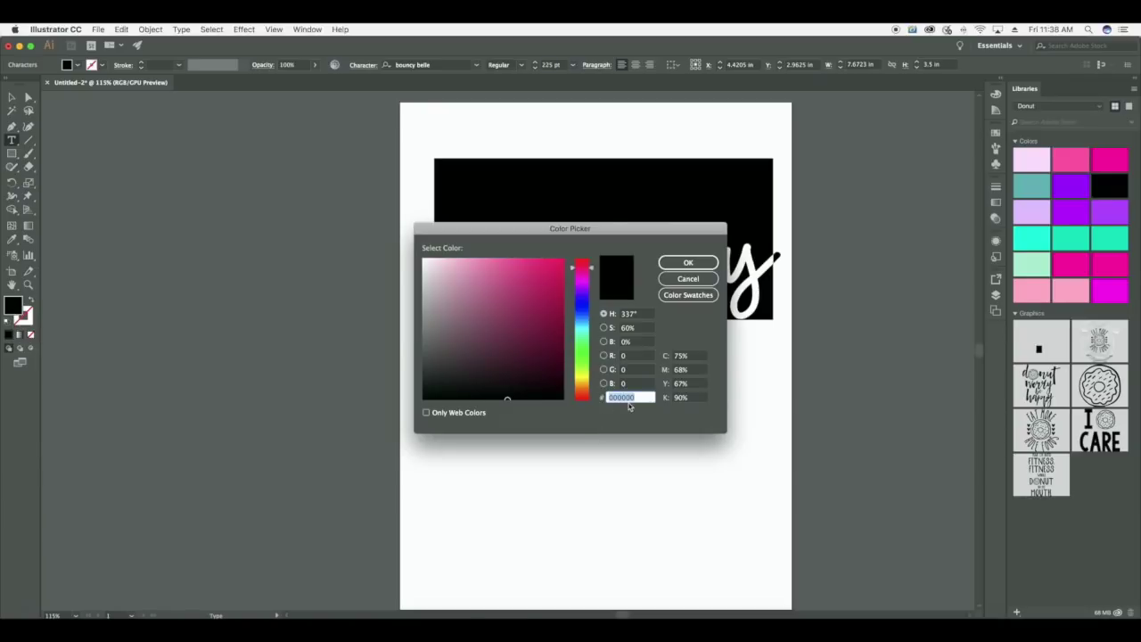
pyautogui.write('ff6699')
pyautogui.press('Return')
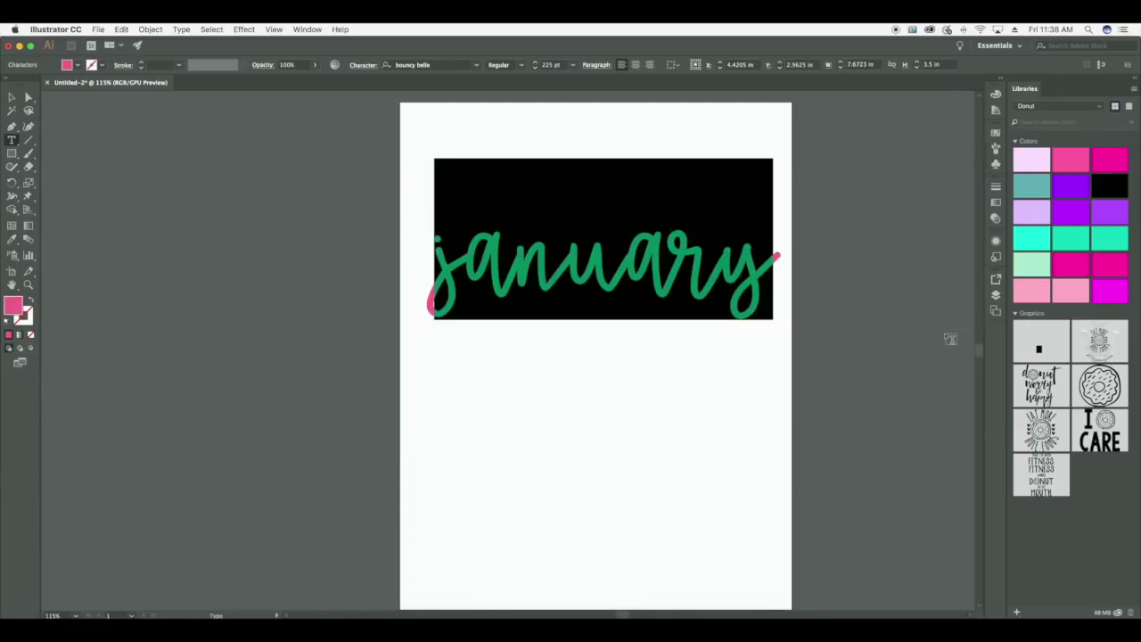
pyautogui.click(640, 282)
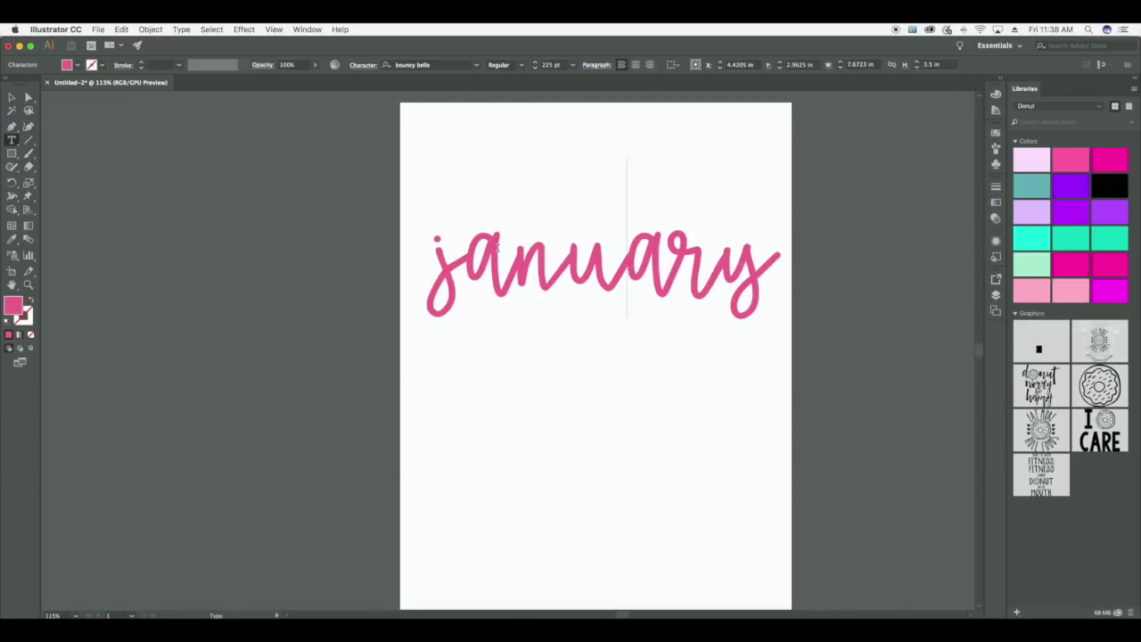
# Export the artwork as the PNG "1 - January" in the Months folder at High (300 ppi) resolution.
pyautogui.click(98, 30)
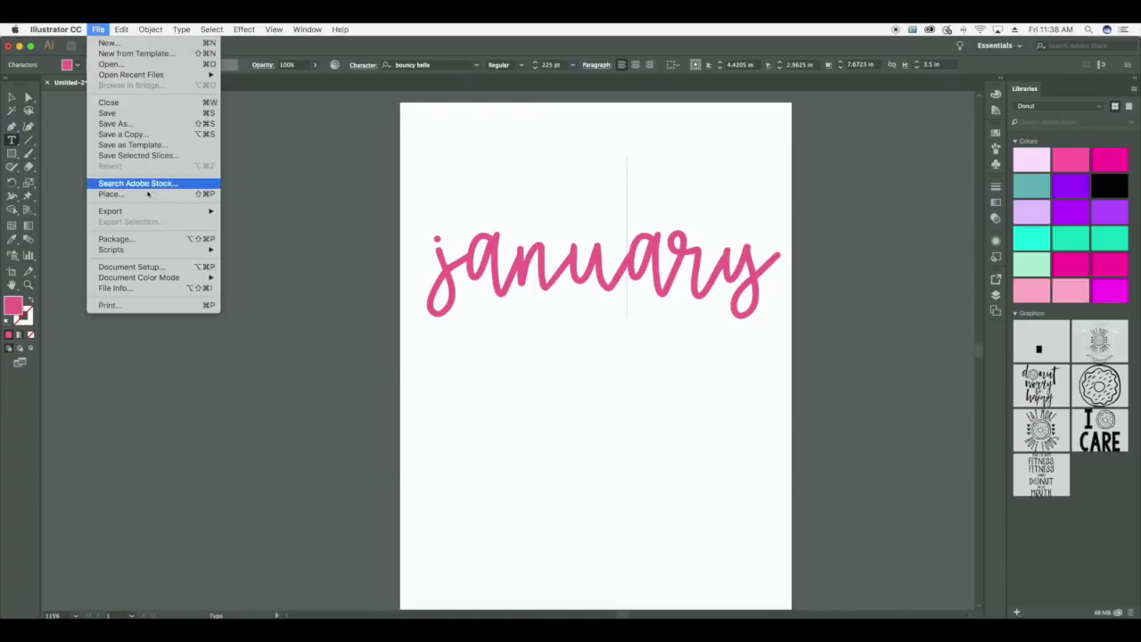
pyautogui.moveTo(149, 211)
pyautogui.click(297, 223)
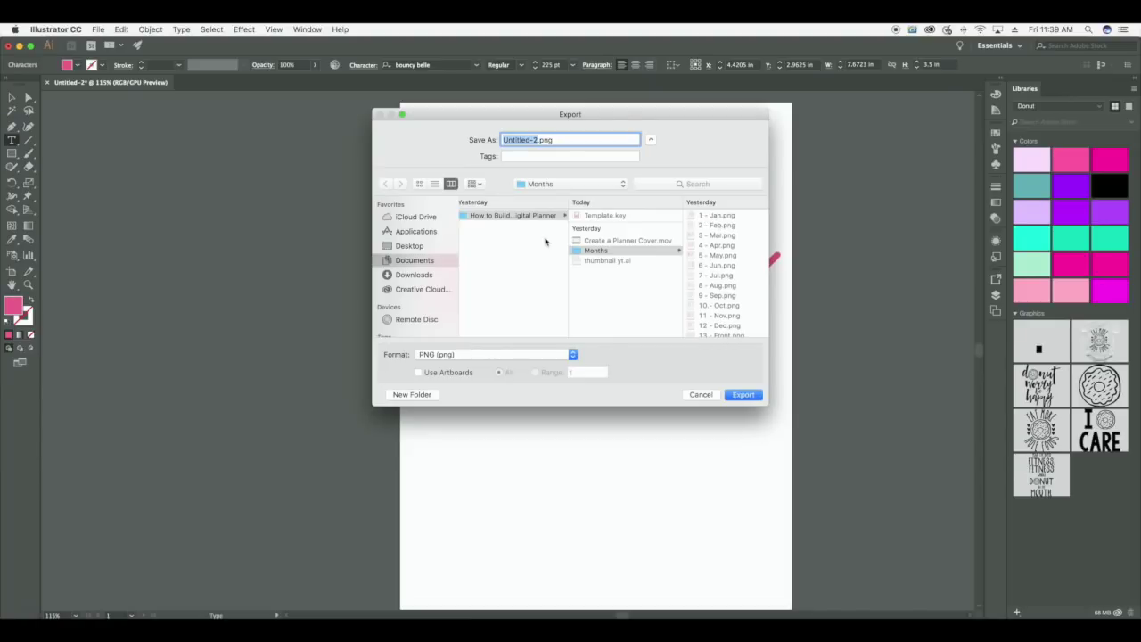
pyautogui.write('1 - January')
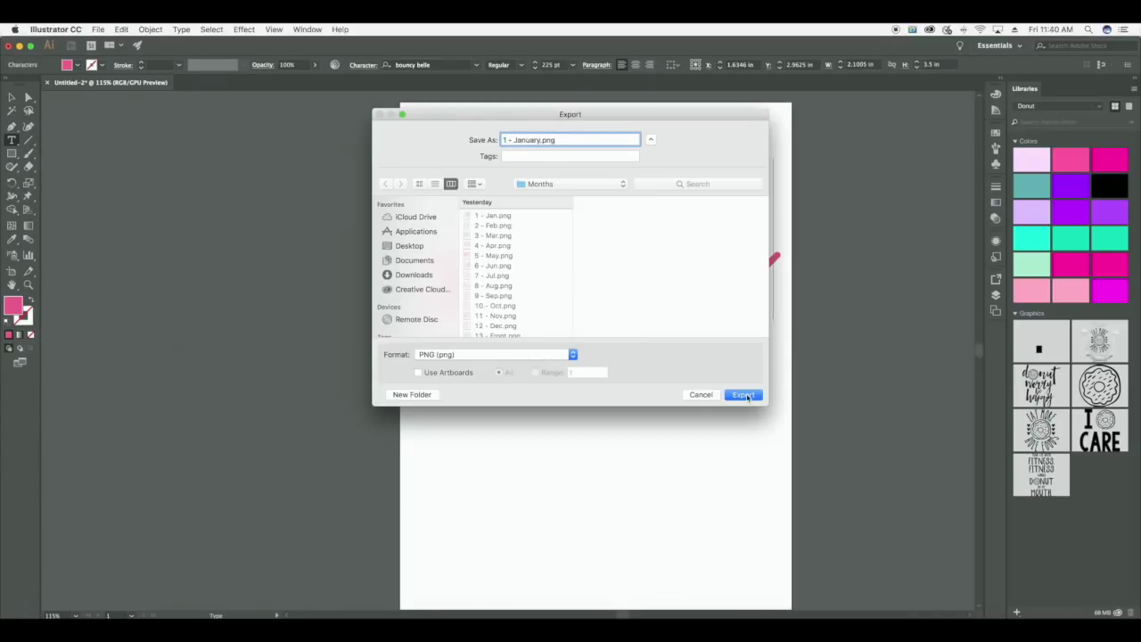
pyautogui.click(747, 398)
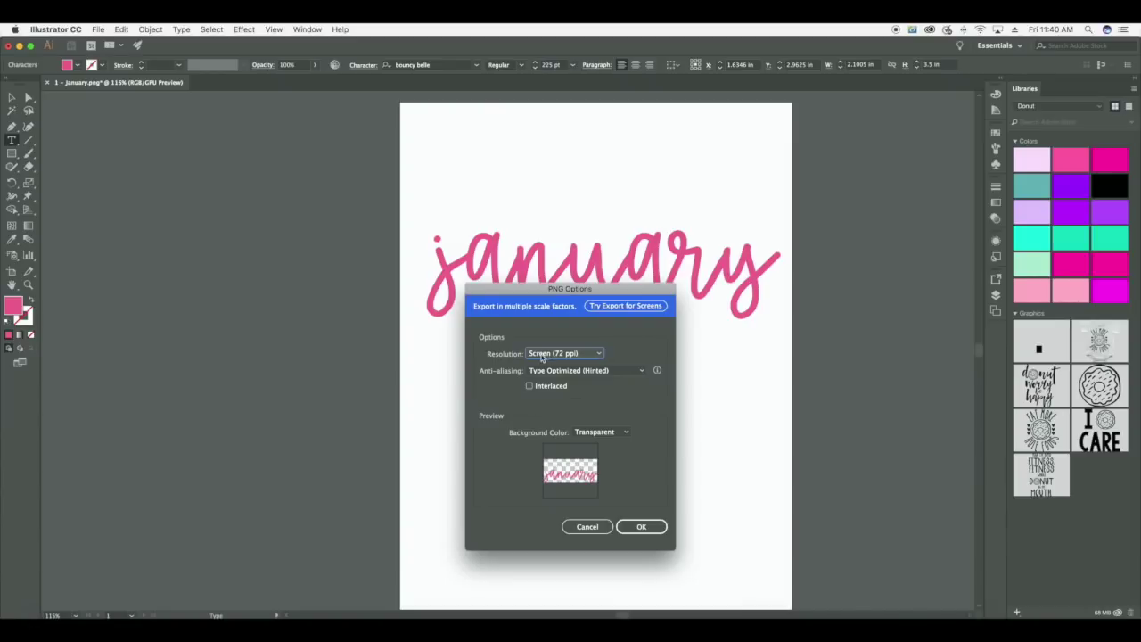
pyautogui.click(599, 354)
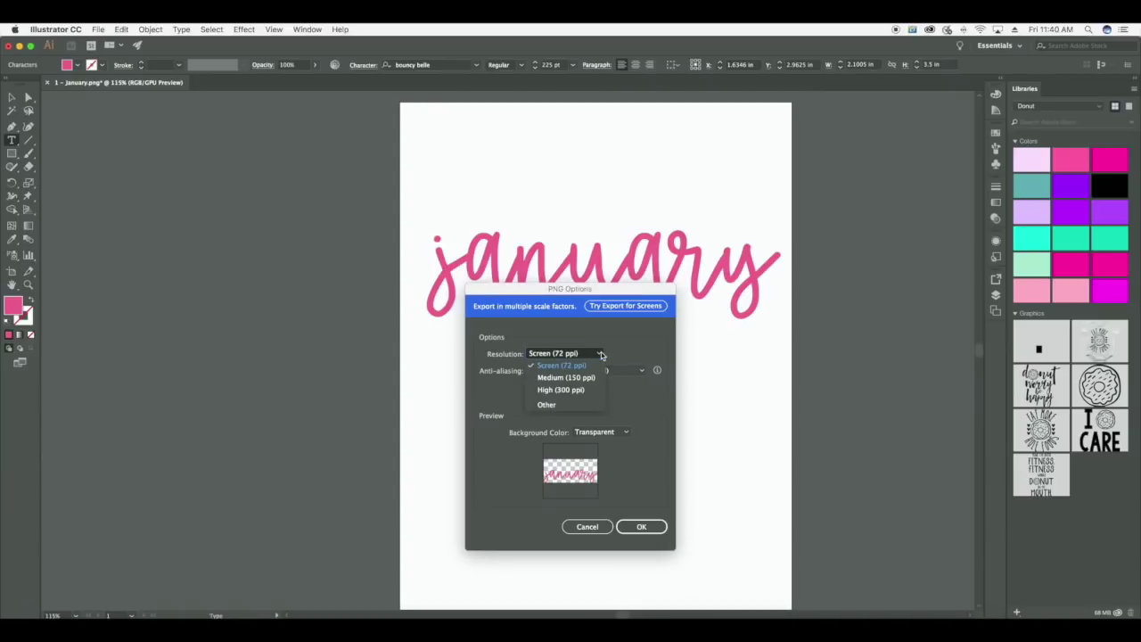
pyautogui.click(568, 390)
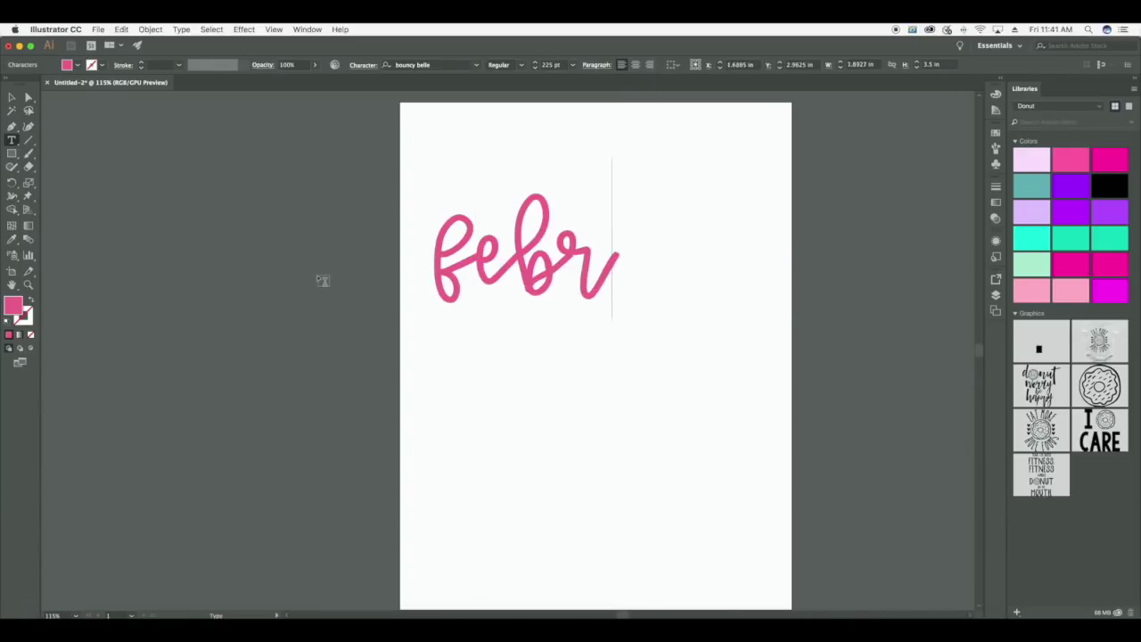
# Complete the title text on the artboard so it reads "february".
pyautogui.write('uary')
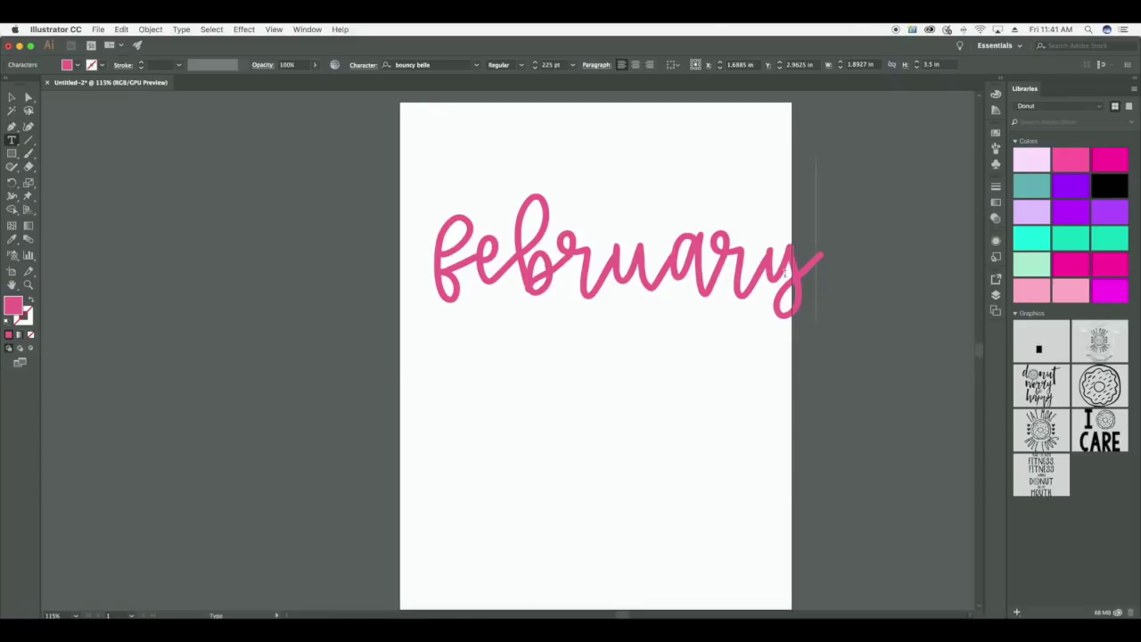
pyautogui.moveTo(772, 276); pyautogui.dragTo(693, 306)
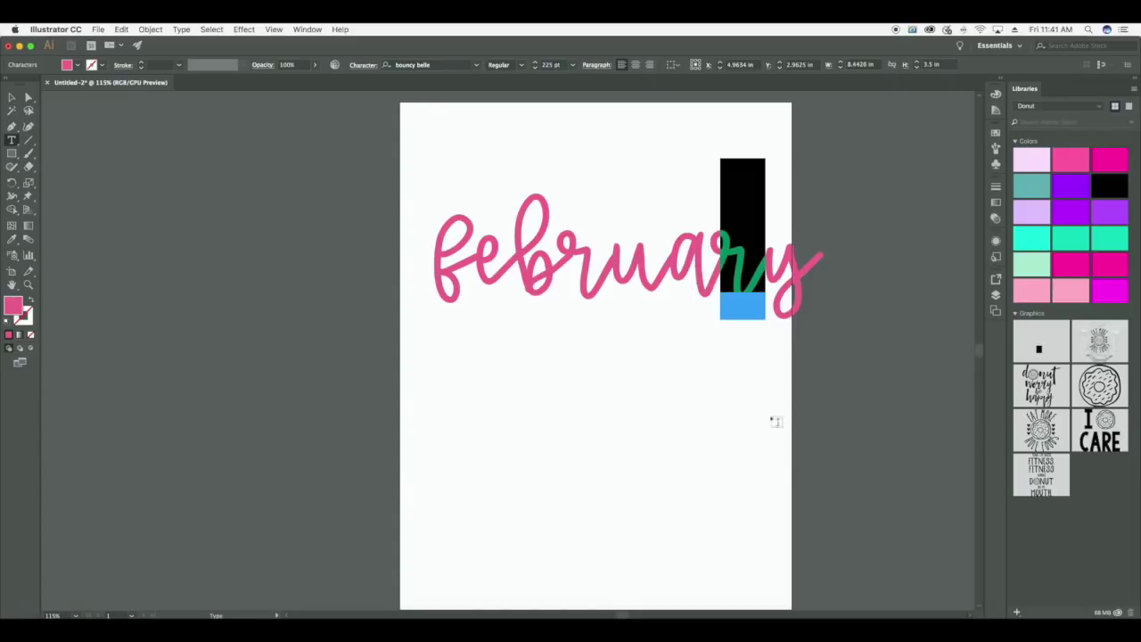
pyautogui.press('Escape')
pyautogui.scroll(-1, 572, 251)
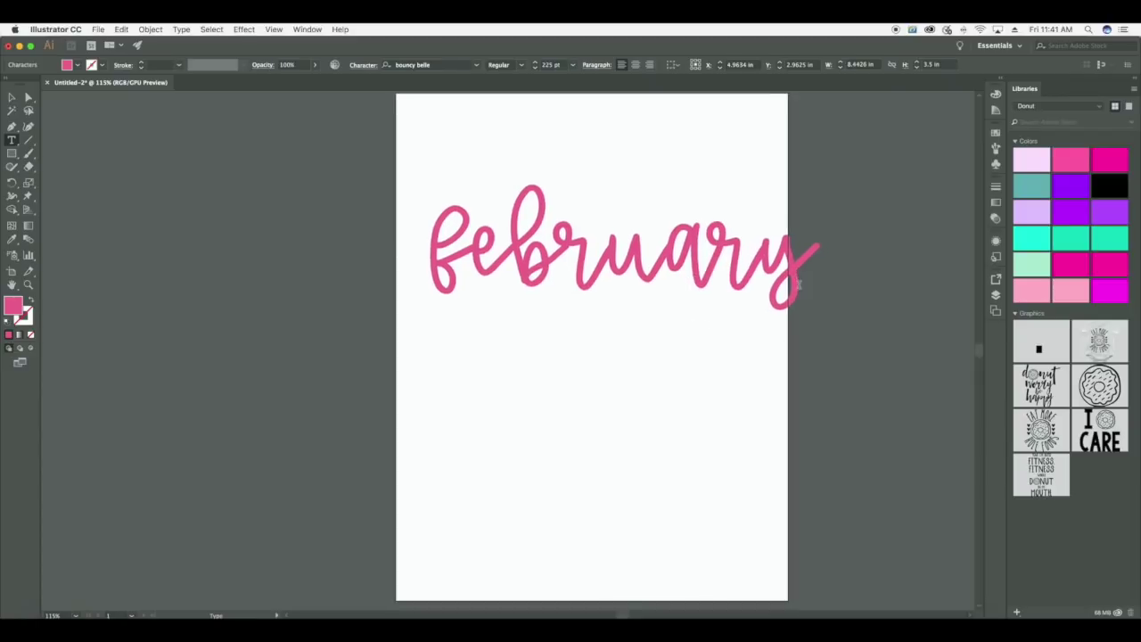
# Export the artwork as the PNG "2 - February" at High (300 ppi), and replace the word with the following month names through "december".
pyautogui.click(98, 29)
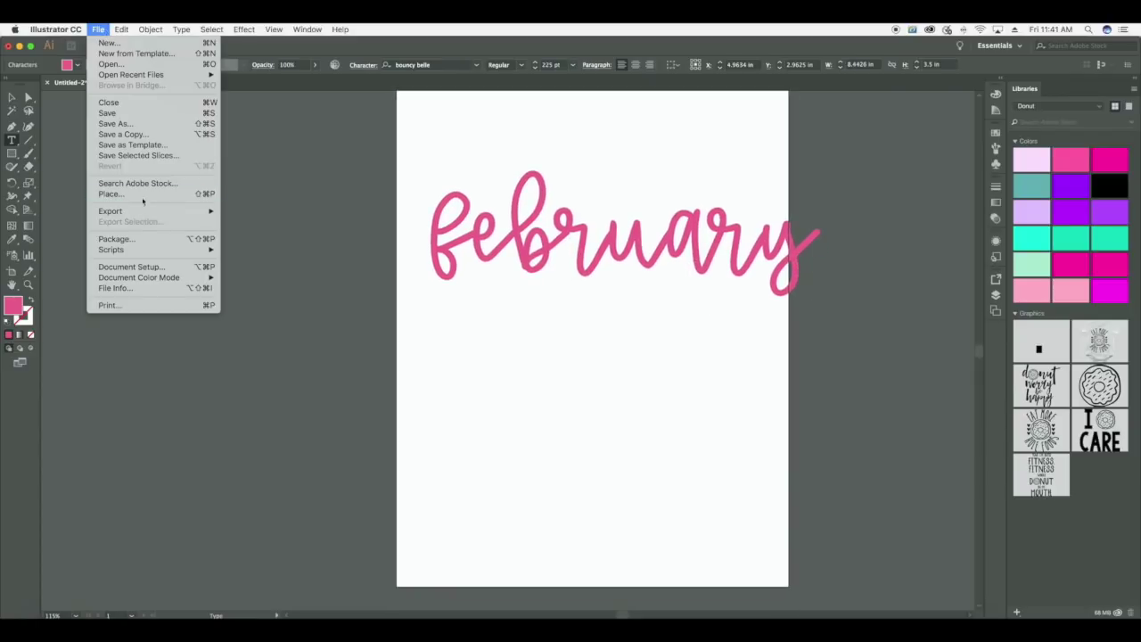
pyautogui.moveTo(155, 214)
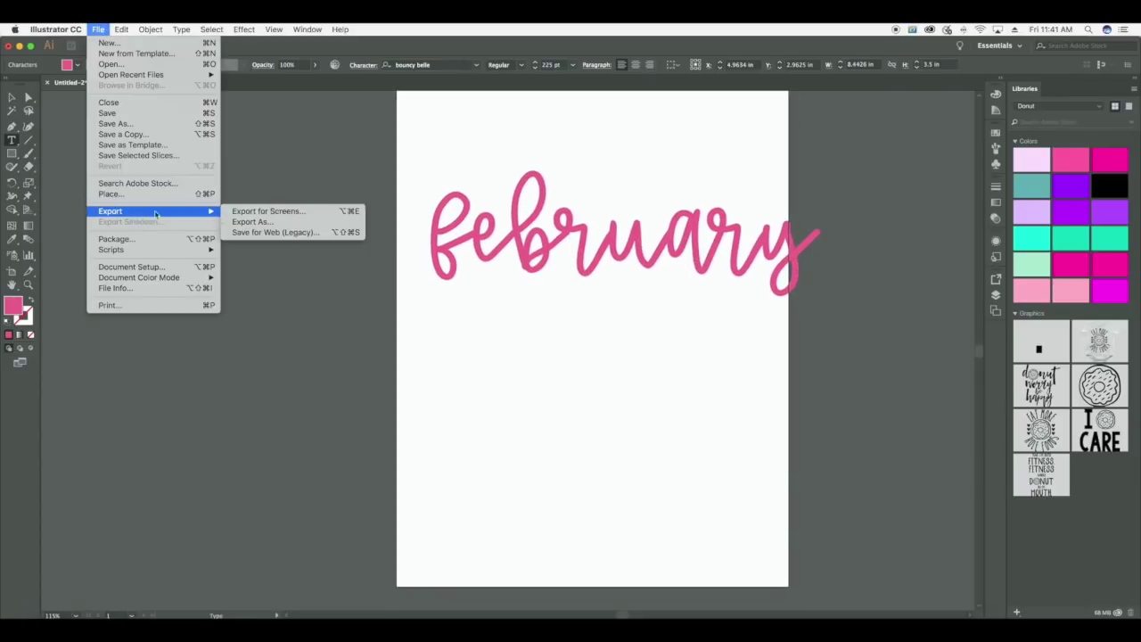
pyautogui.click(261, 221)
pyautogui.click(742, 397)
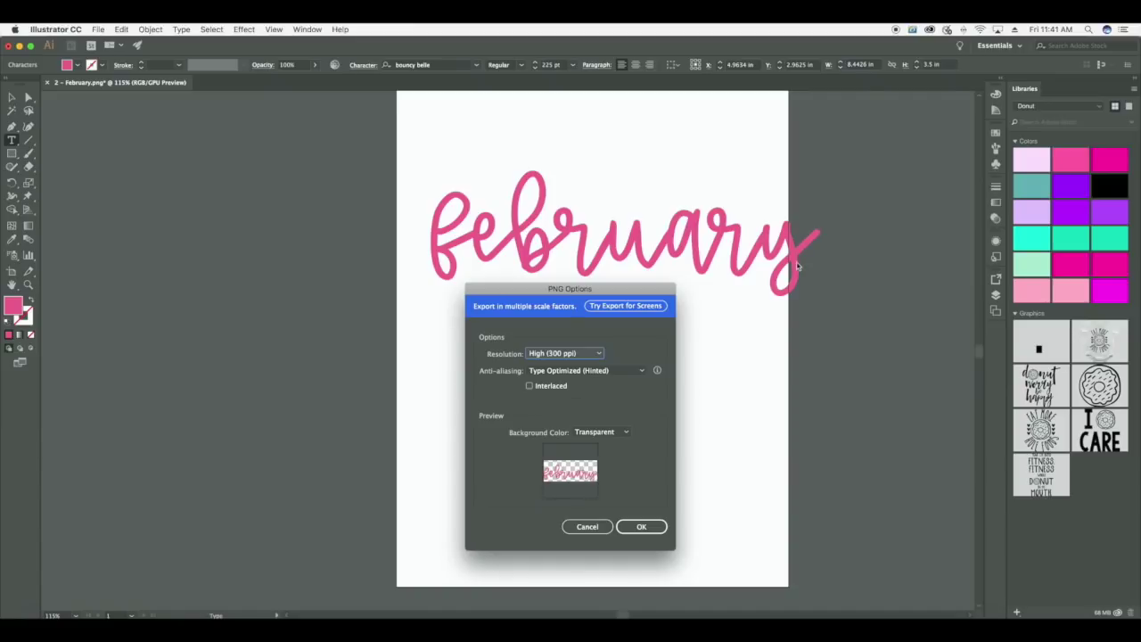
pyautogui.click(640, 527)
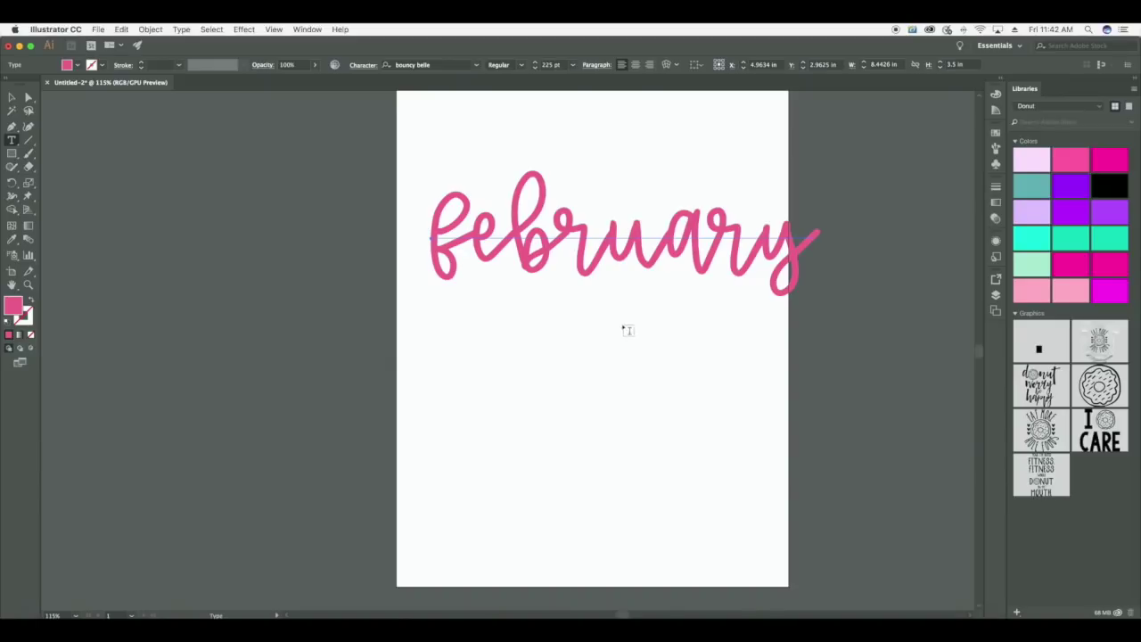
pyautogui.moveTo(802, 235); pyautogui.dragTo(342, 207)
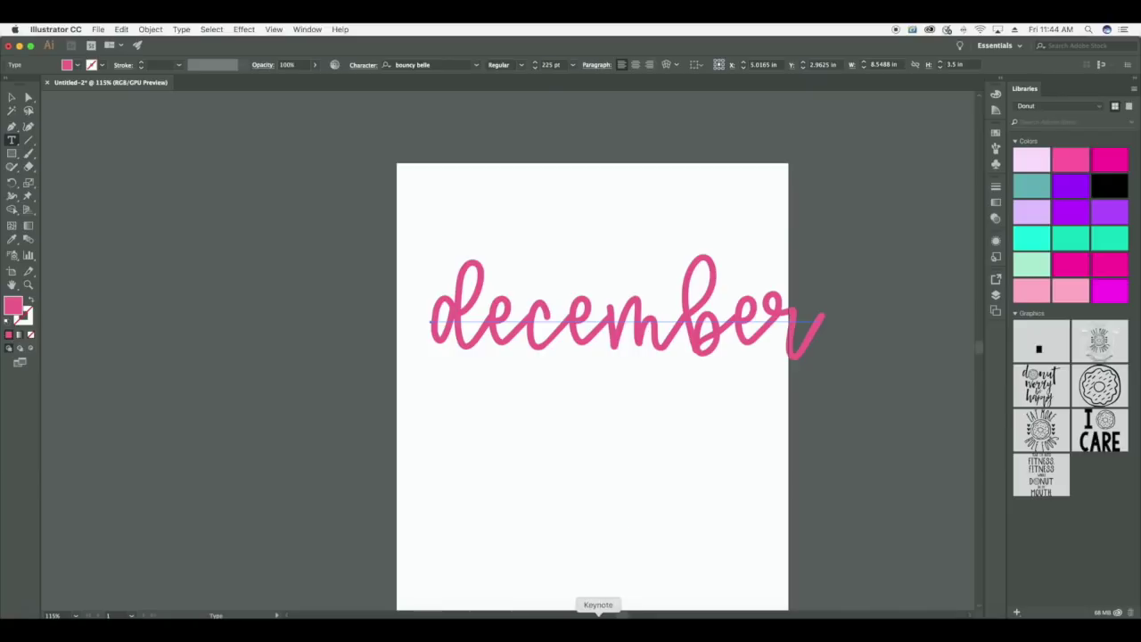
# Switch to Keynote and insert the image "1 - January.png" from the Months folder on slide 3.
pyautogui.click(599, 615)
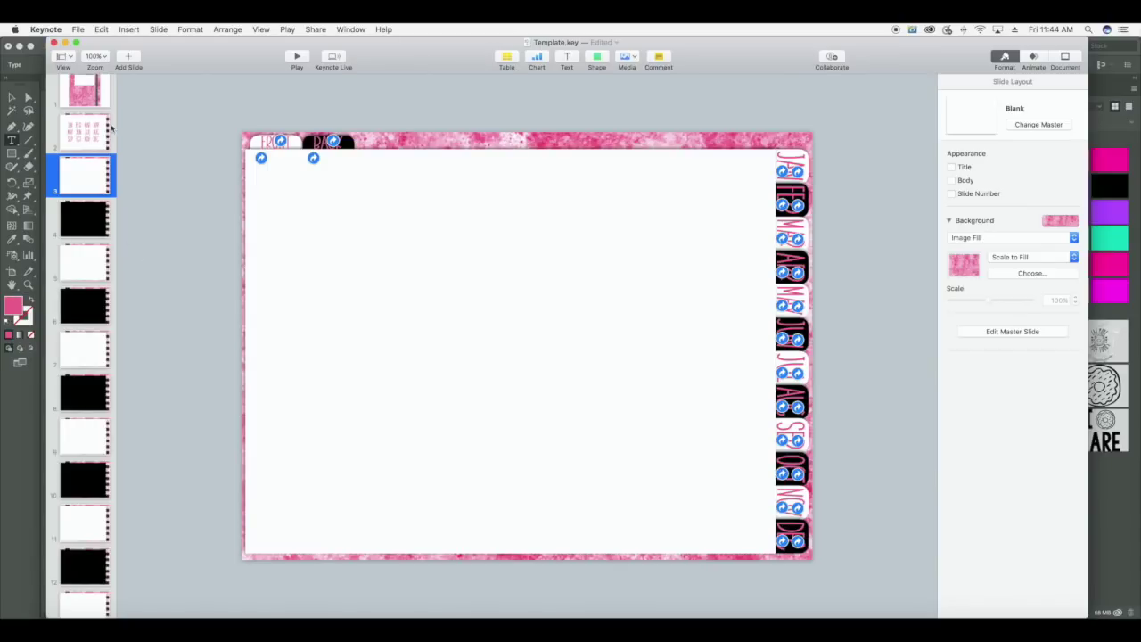
pyautogui.scroll(-1, 82, 338)
pyautogui.click(127, 30)
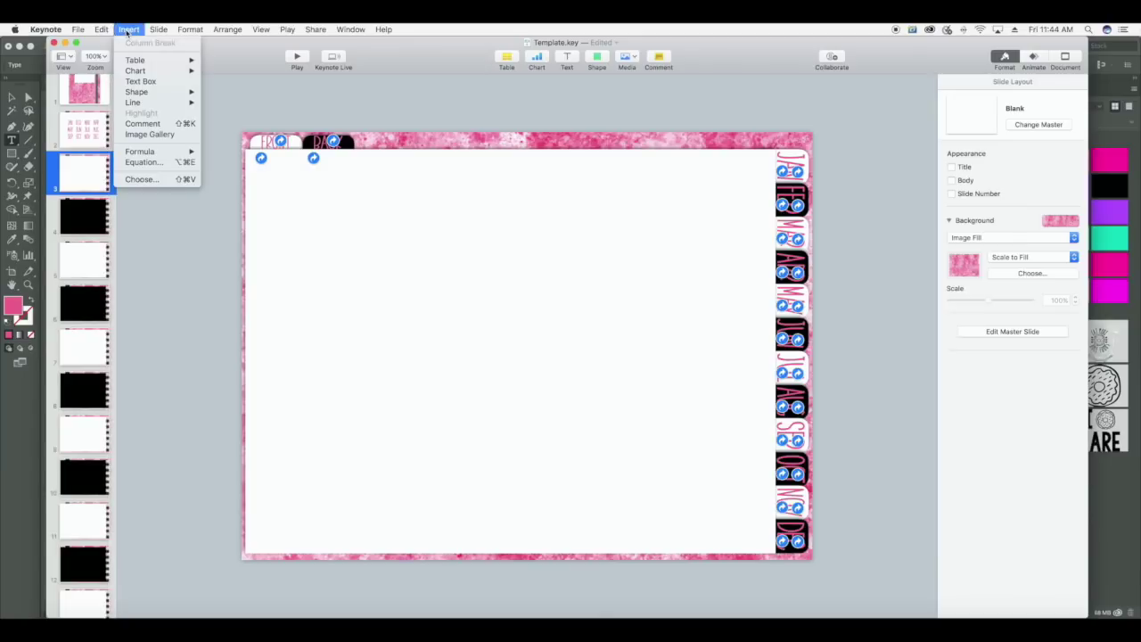
pyautogui.click(158, 180)
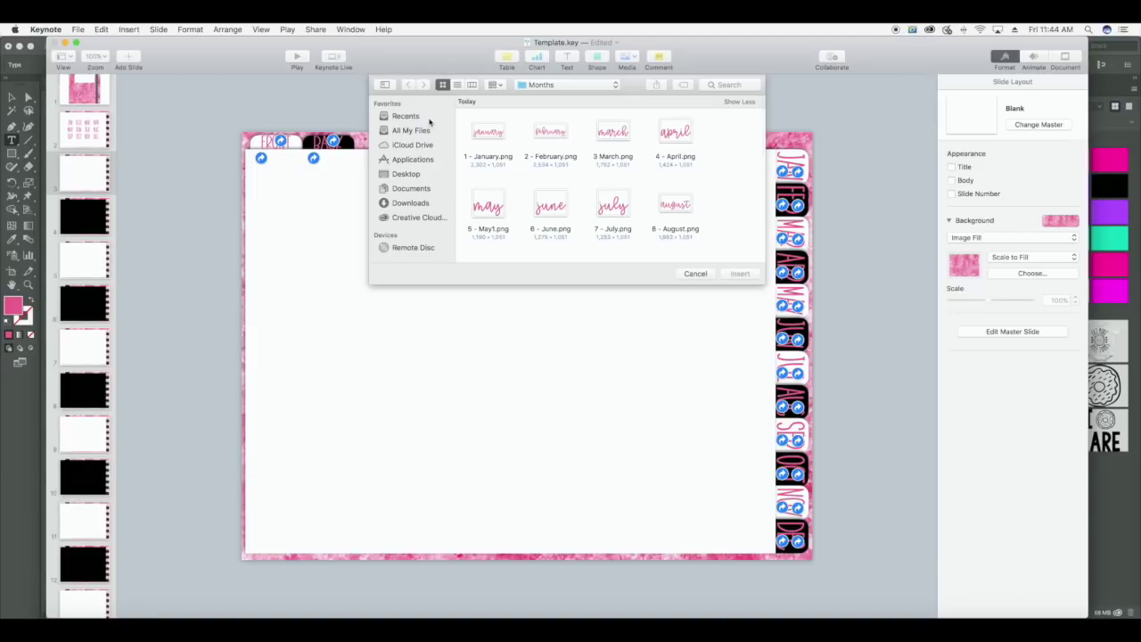
pyautogui.click(551, 84)
pyautogui.click(560, 85)
pyautogui.click(489, 134)
pyautogui.doubleClick(490, 134)
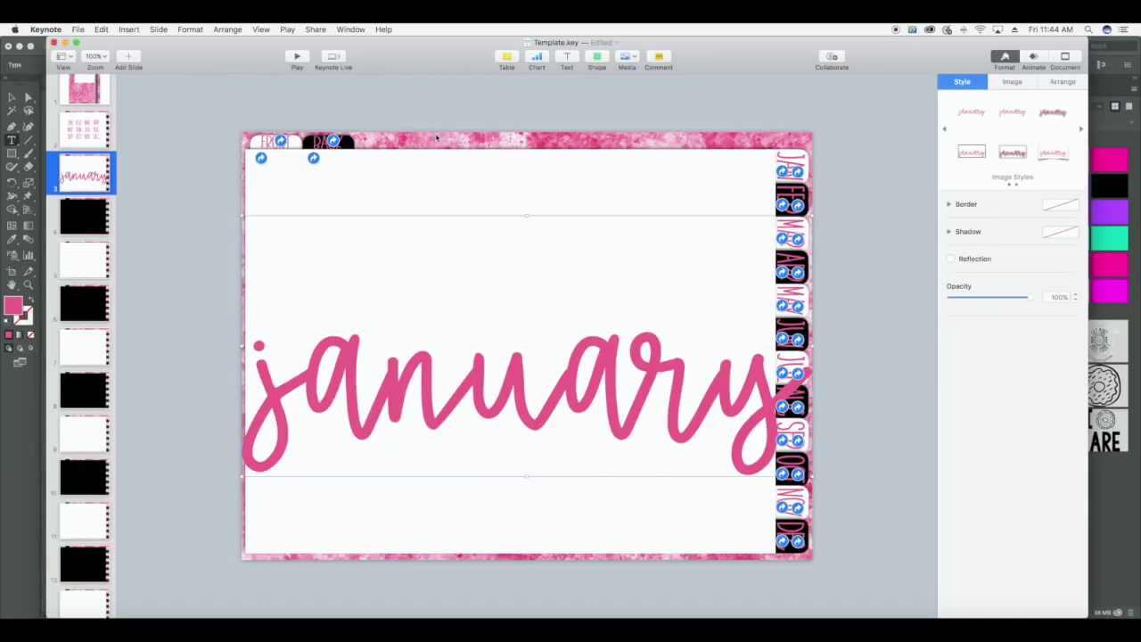
# Check the white page shape's size, and set the january image's width to 850 pt with constrained proportions.
pyautogui.click(525, 106)
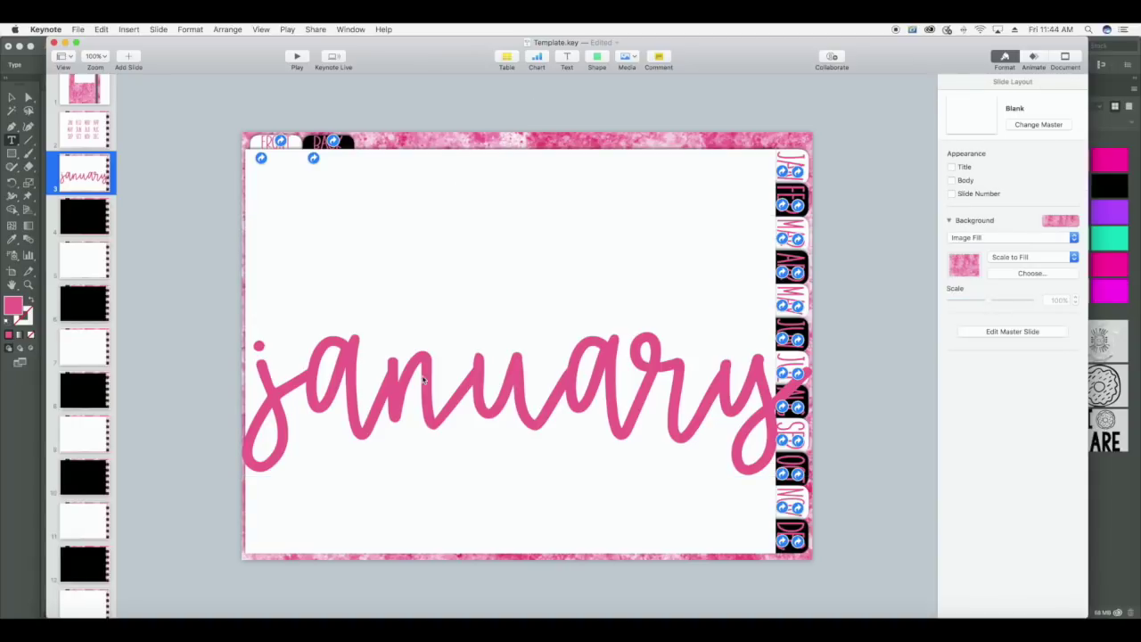
pyautogui.click(469, 216)
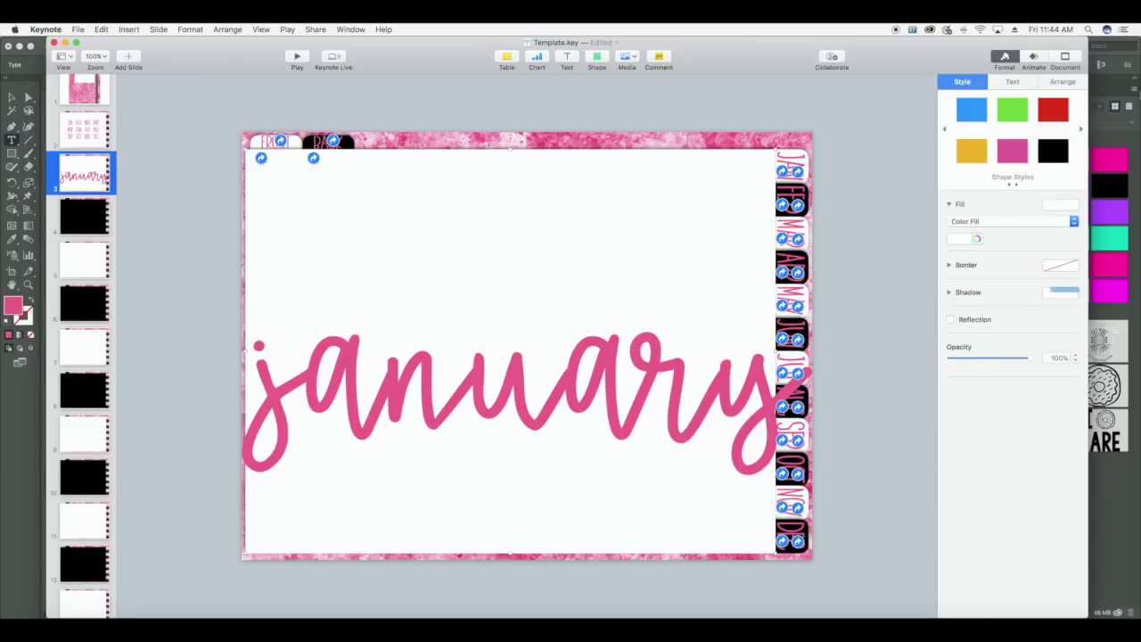
pyautogui.click(1056, 82)
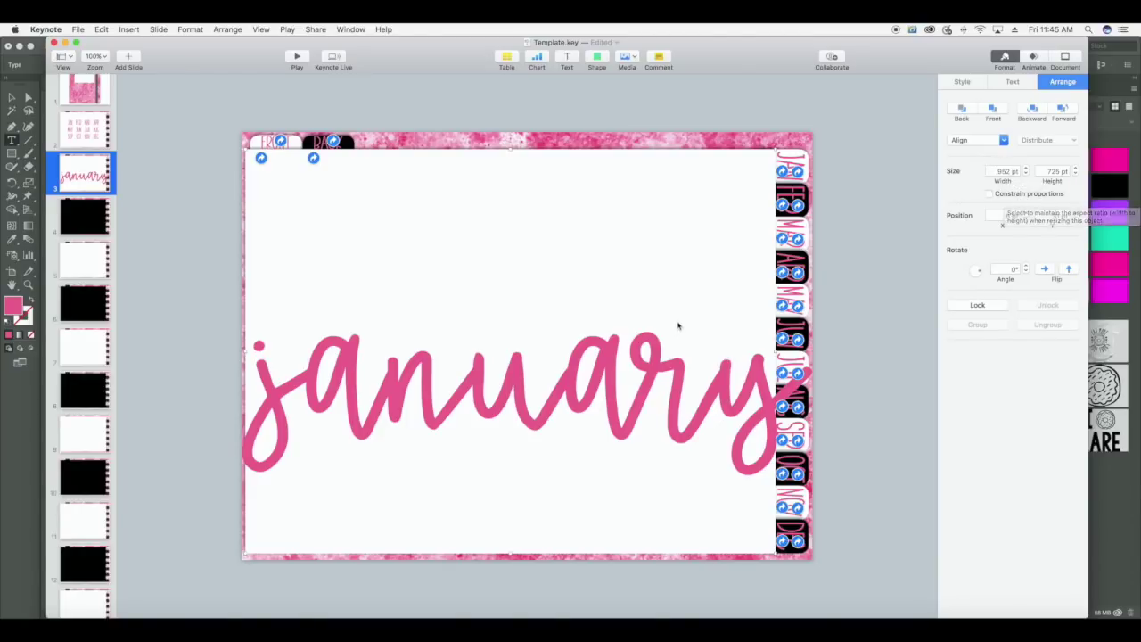
pyautogui.click(648, 370)
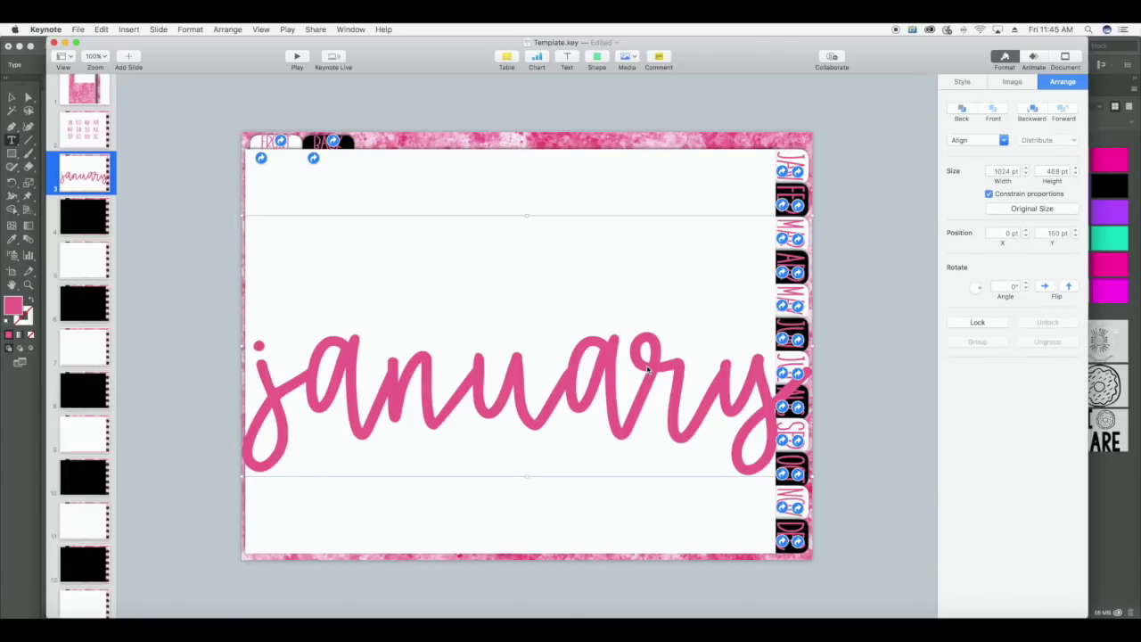
pyautogui.doubleClick(991, 171)
pyautogui.write('850')
pyautogui.press('Return')
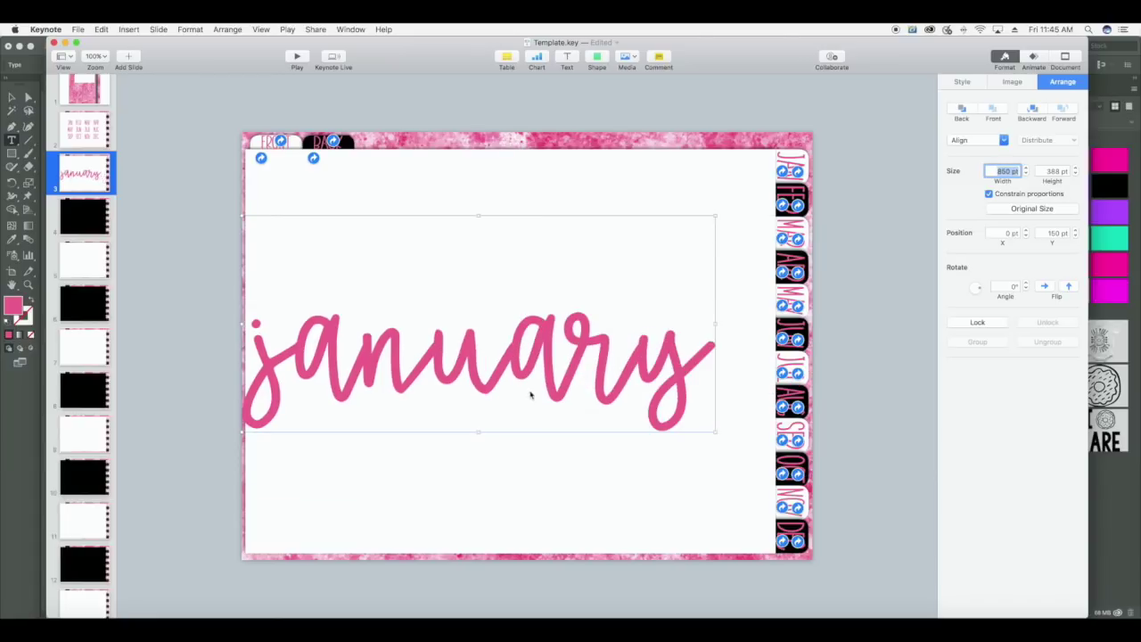
# Move the january image to the horizontal center of the slide, at X 87 pt and Y 109 pt.
pyautogui.moveTo(550, 343); pyautogui.dragTo(598, 369)
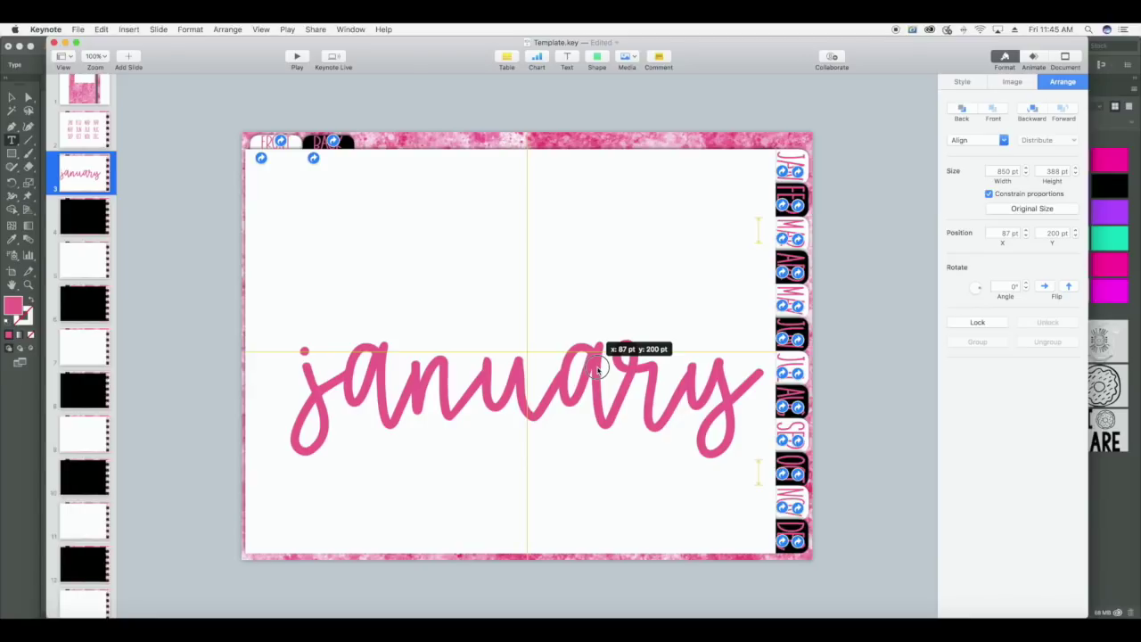
pyautogui.moveTo(597, 368); pyautogui.dragTo(599, 370)
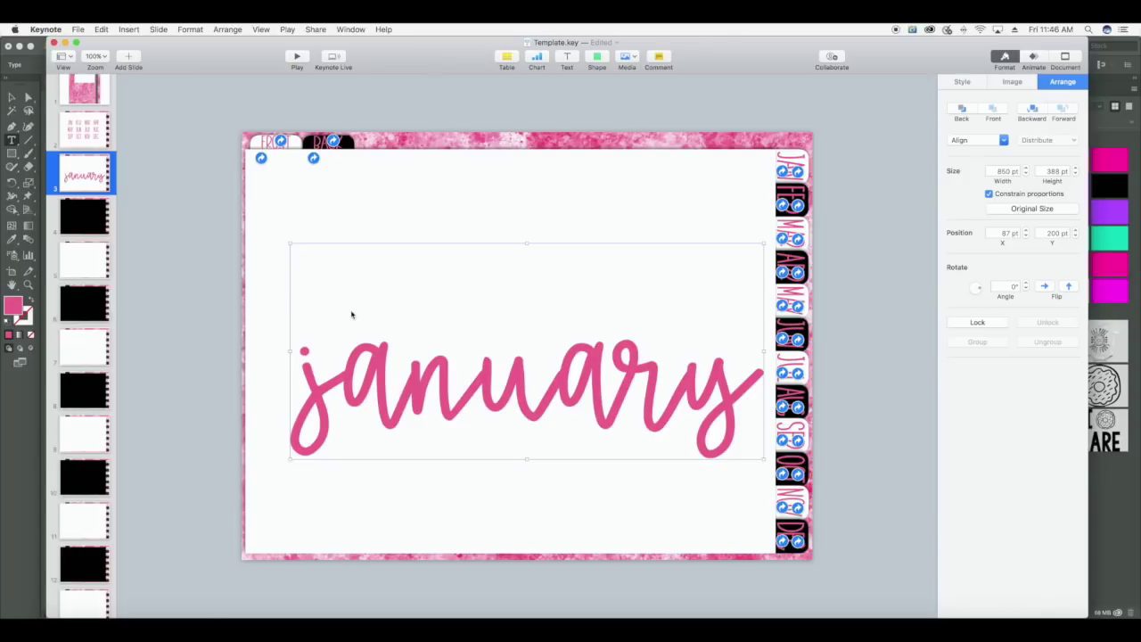
pyautogui.moveTo(526, 390); pyautogui.dragTo(521, 337)
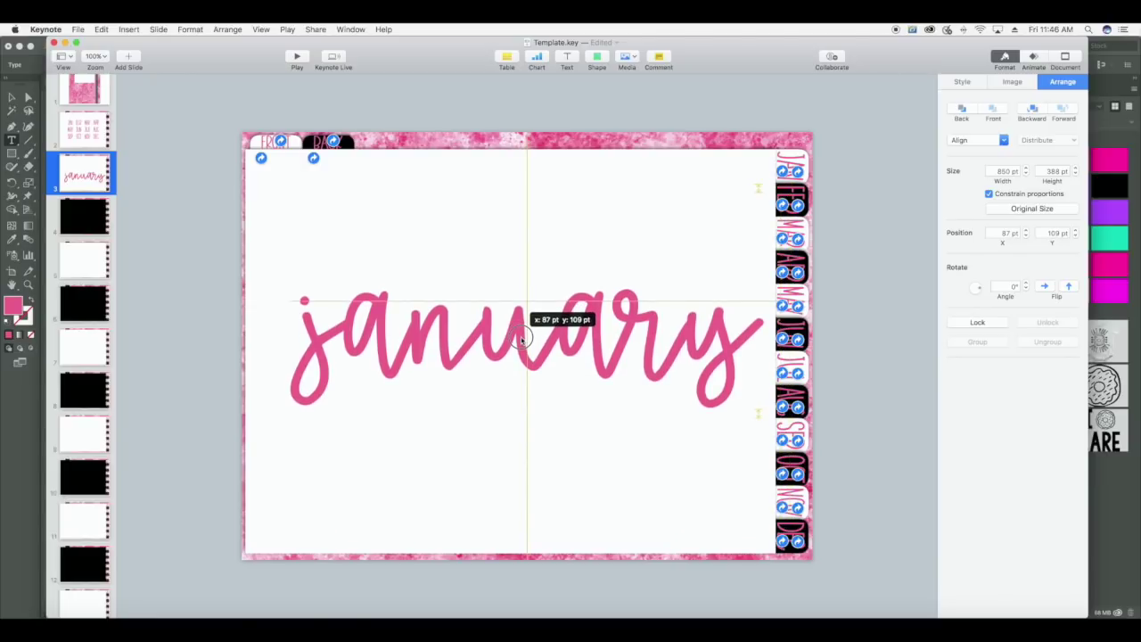
pyautogui.moveTo(521, 337); pyautogui.dragTo(520, 333)
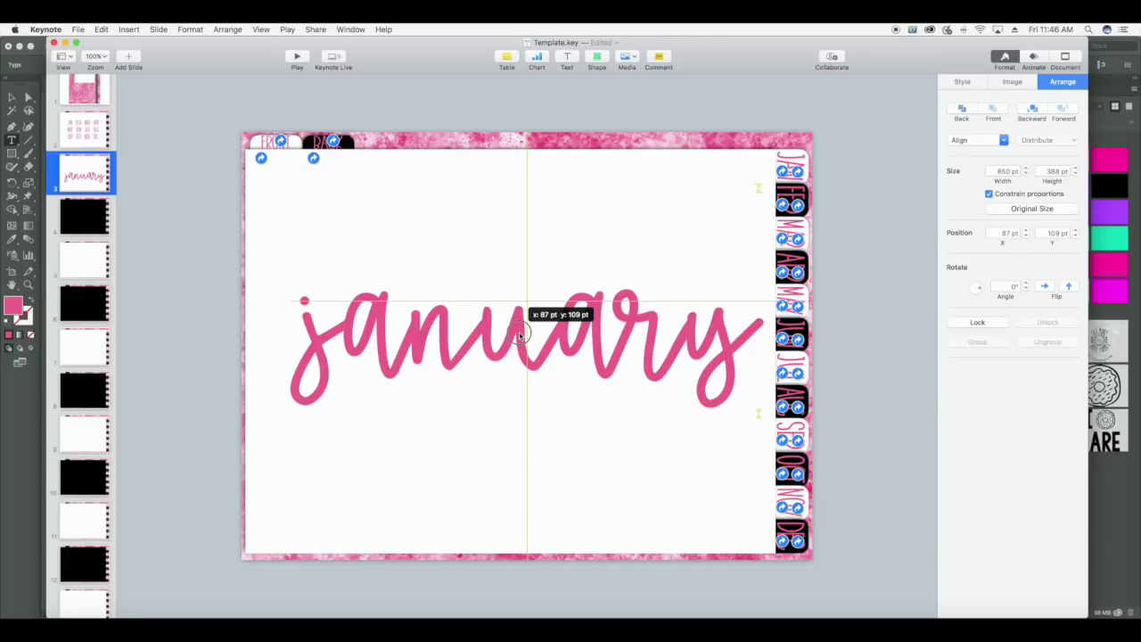
pyautogui.moveTo(520, 333); pyautogui.dragTo(519, 336)
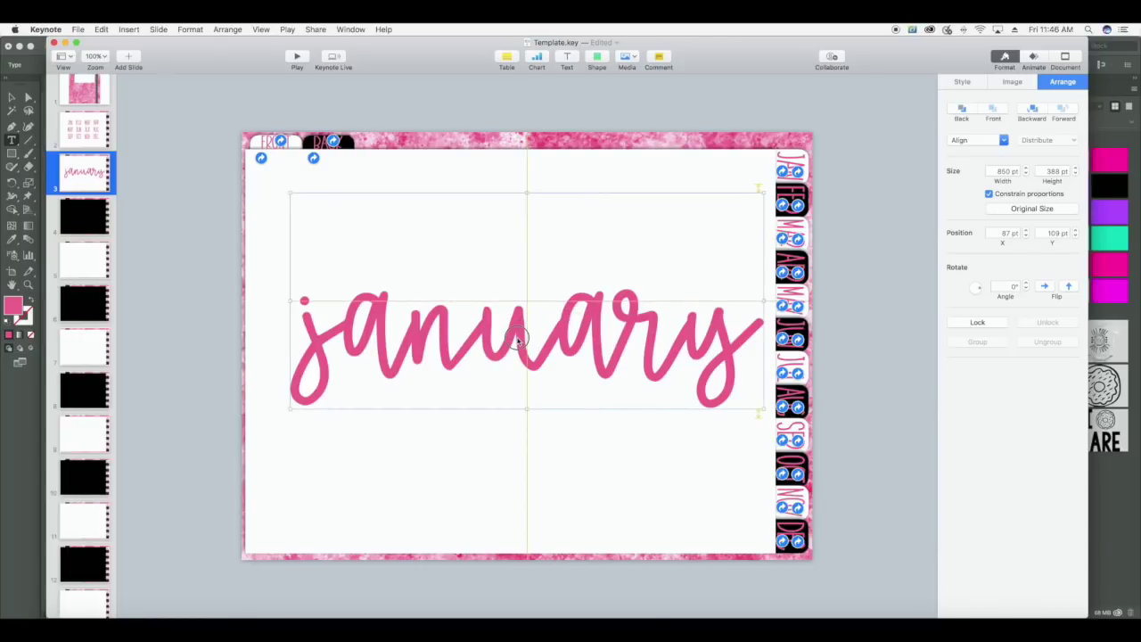
# Center the january image on the white page area instead of the whole slide, at X 57 pt and Y 109 pt.
pyautogui.moveTo(517, 339); pyautogui.dragTo(497, 339)
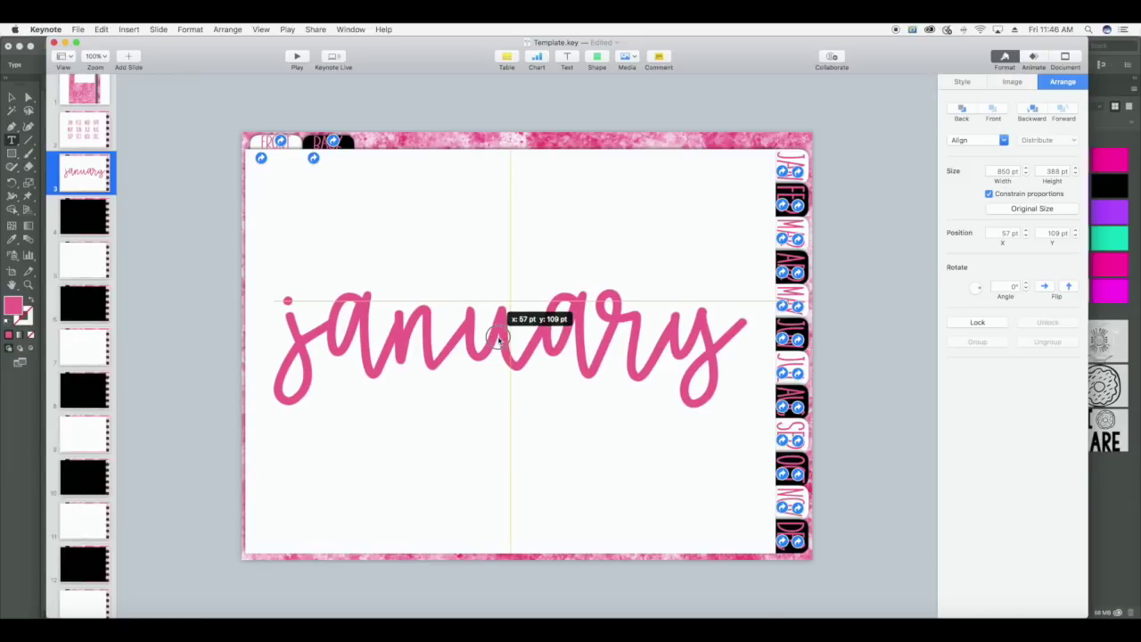
pyautogui.moveTo(499, 338); pyautogui.dragTo(520, 339)
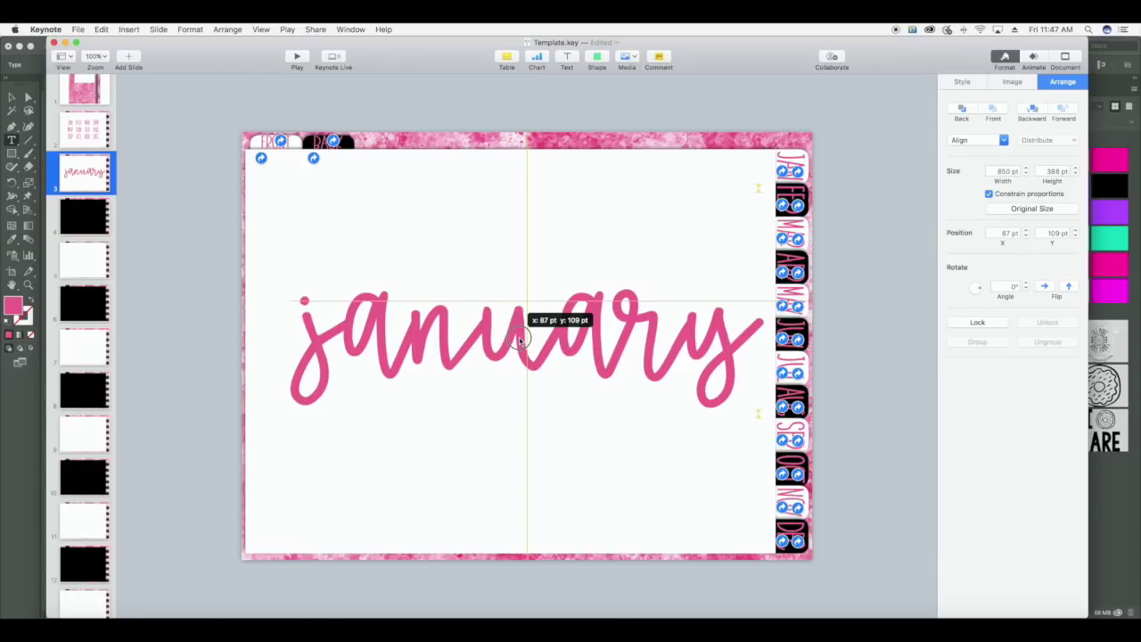
pyautogui.moveTo(521, 338); pyautogui.dragTo(503, 339)
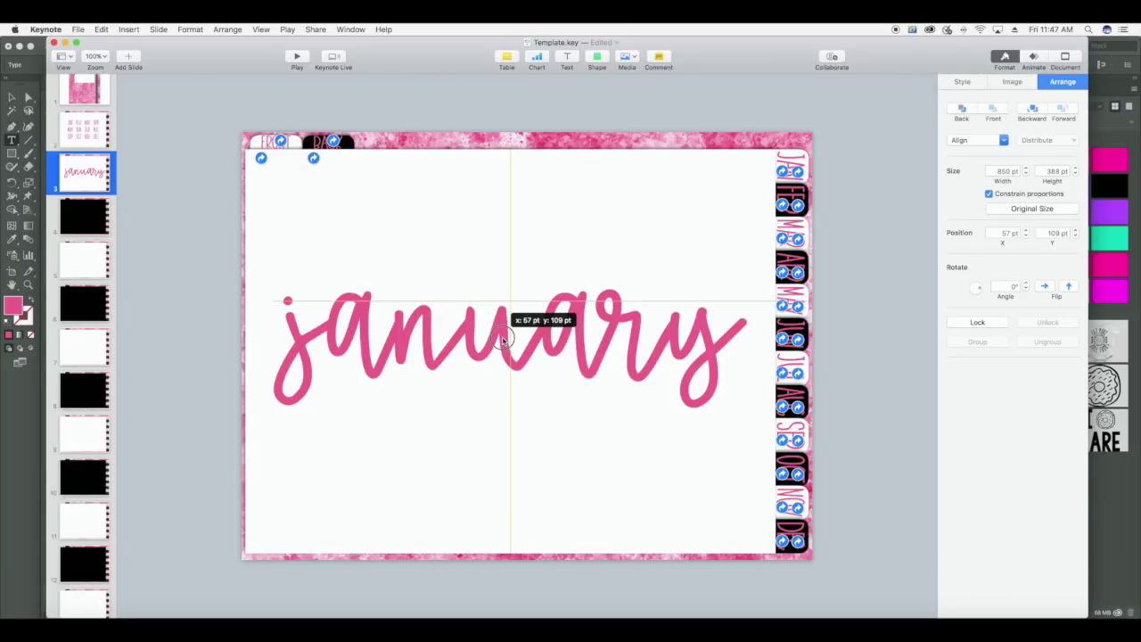
pyautogui.moveTo(504, 338); pyautogui.dragTo(503, 340)
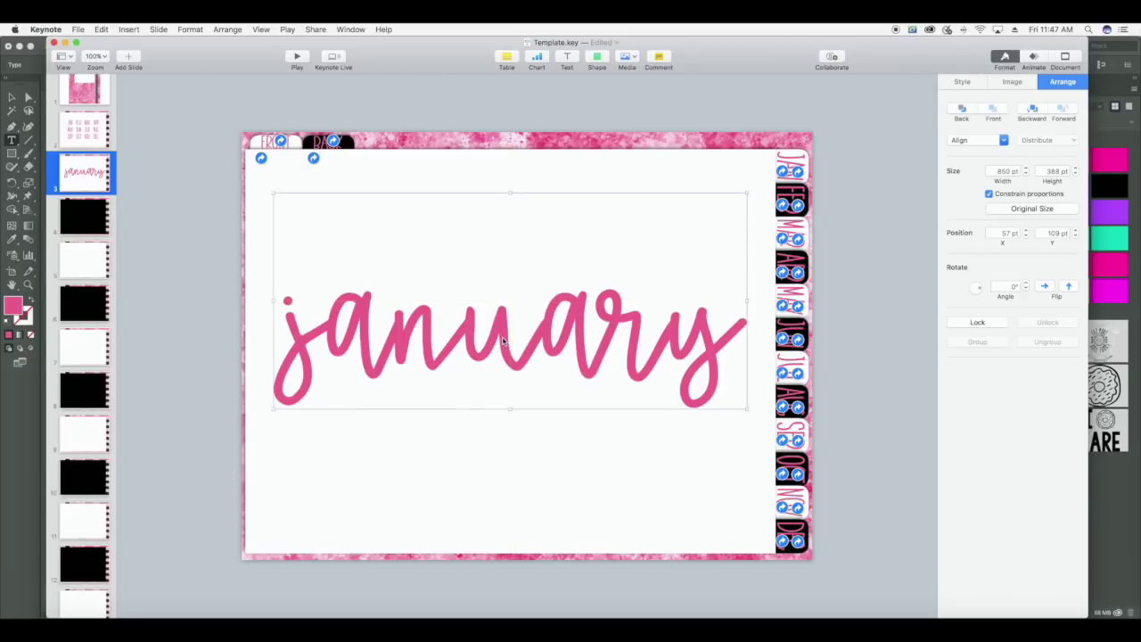
pyautogui.click(437, 450)
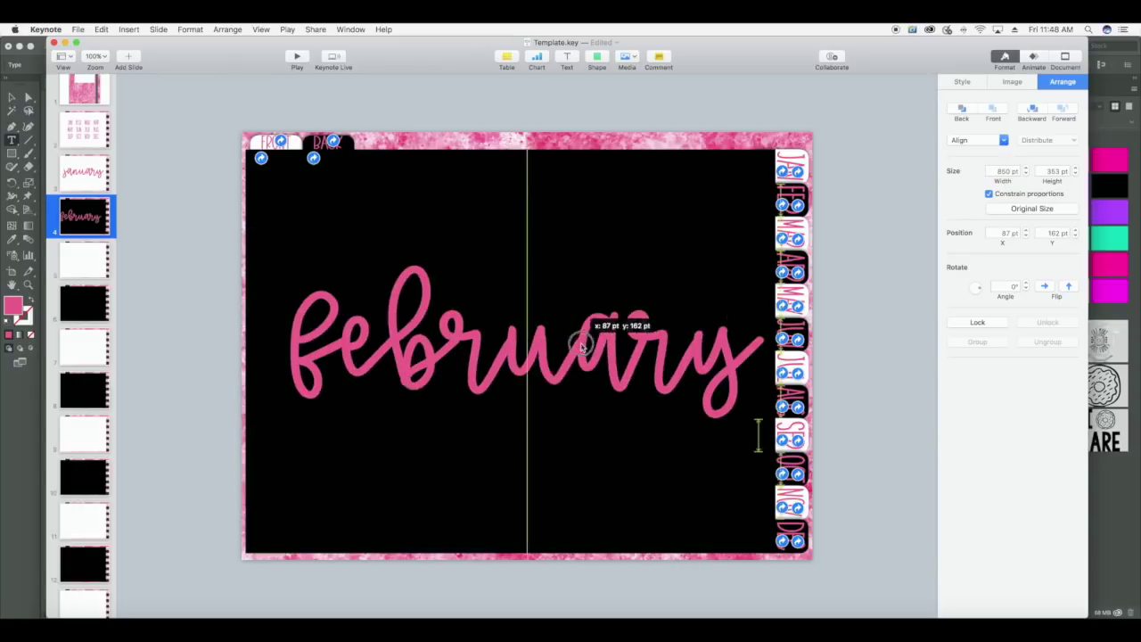
# Center the february title on its black page, and add and center the march, april and may titles on slides 5 to 7.
pyautogui.moveTo(611, 332)
pyautogui.mouseDown()
pyautogui.moveTo(565, 339)
pyautogui.moveTo(517, 318)
pyautogui.moveTo(499, 330)
pyautogui.mouseUp()
pyautogui.click(84, 303)
pyautogui.click(1001, 171)
pyautogui.press('Return')
pyautogui.click(84, 349)
pyautogui.moveTo(602, 339); pyautogui.dragTo(683, 319)
# Add the june, july and august titles to slides 8 to 10 and center them, with august 850 pt wide at X 57 pt, Y 98 pt.
pyautogui.click(84, 392)
pyautogui.doubleClick(540, 196)
pyautogui.click(83, 434)
pyautogui.moveTo(535, 339)
pyautogui.mouseDown()
pyautogui.moveTo(561, 316)
pyautogui.moveTo(523, 323)
pyautogui.mouseUp()
pyautogui.click(84, 477)
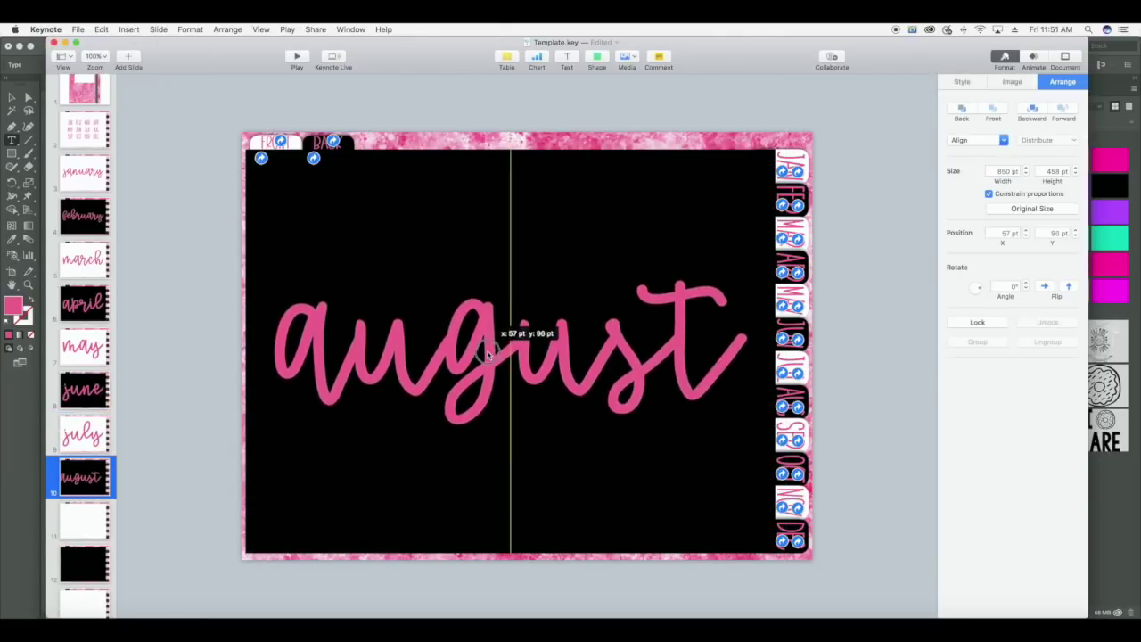
# Insert the september and october title images on slides 11 and 12 and center each on its page area.
pyautogui.click(84, 520)
pyautogui.doubleClick(675, 148)
pyautogui.moveTo(437, 323); pyautogui.dragTo(422, 325)
pyautogui.click(84, 562)
pyautogui.doubleClick(612, 204)
pyautogui.moveTo(515, 339)
pyautogui.mouseDown()
pyautogui.moveTo(520, 311)
pyautogui.moveTo(505, 333)
pyautogui.mouseUp()
# Insert the november and december title images on slides 13 and 14 and center each on its page area.
pyautogui.click(84, 506)
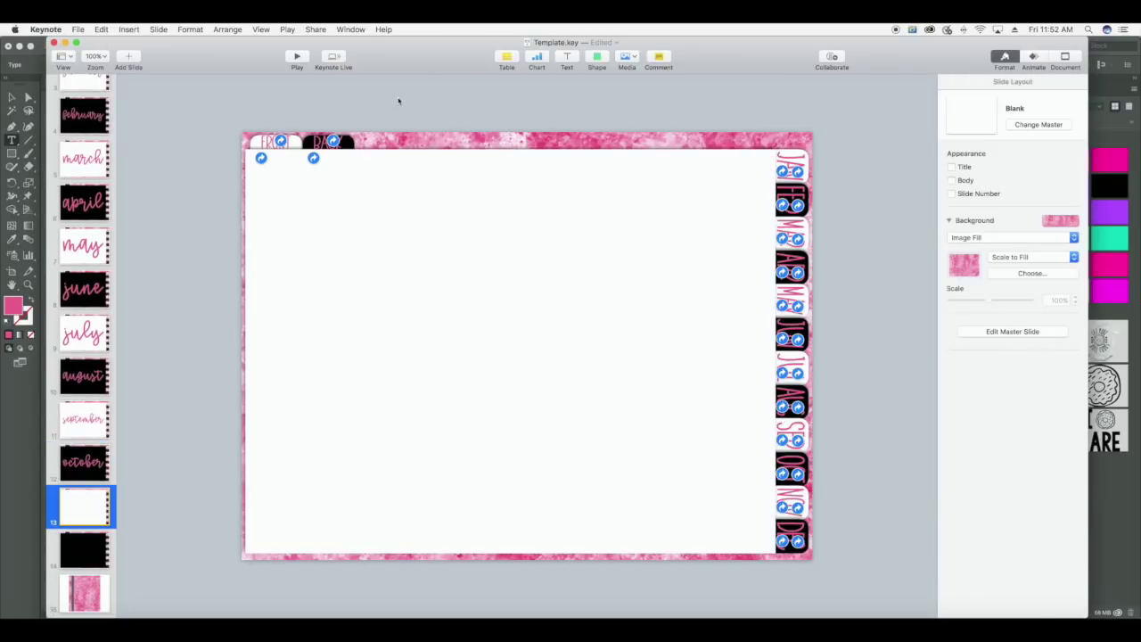
pyautogui.moveTo(642, 356); pyautogui.dragTo(590, 341)
pyautogui.click(84, 549)
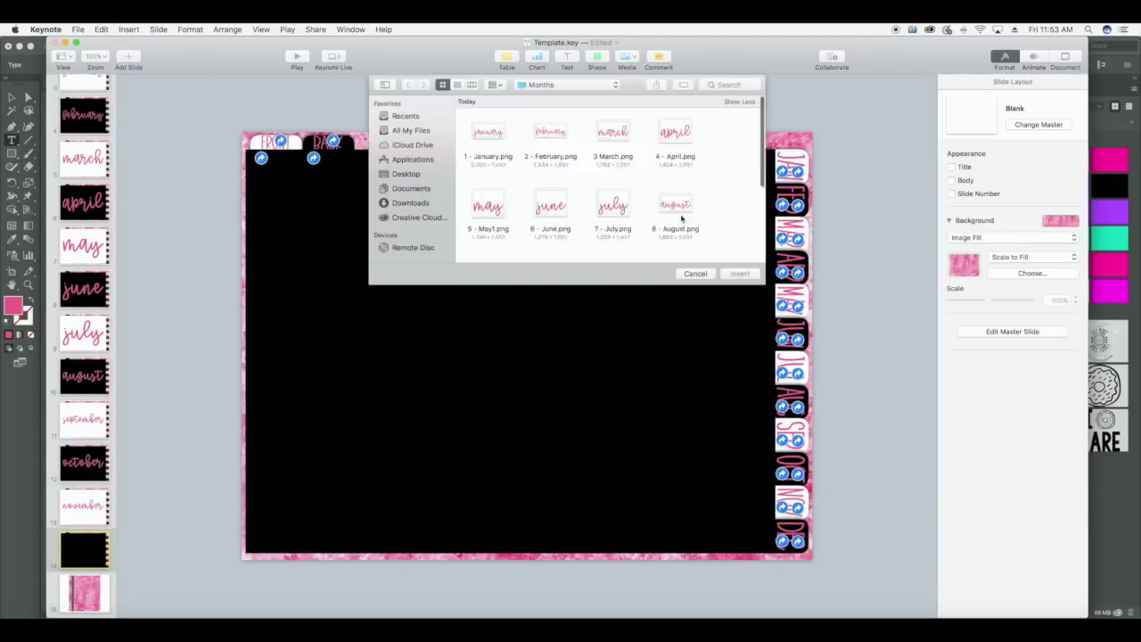
pyautogui.doubleClick(612, 204)
pyautogui.moveTo(479, 330); pyautogui.dragTo(611, 326)
pyautogui.click(661, 580)
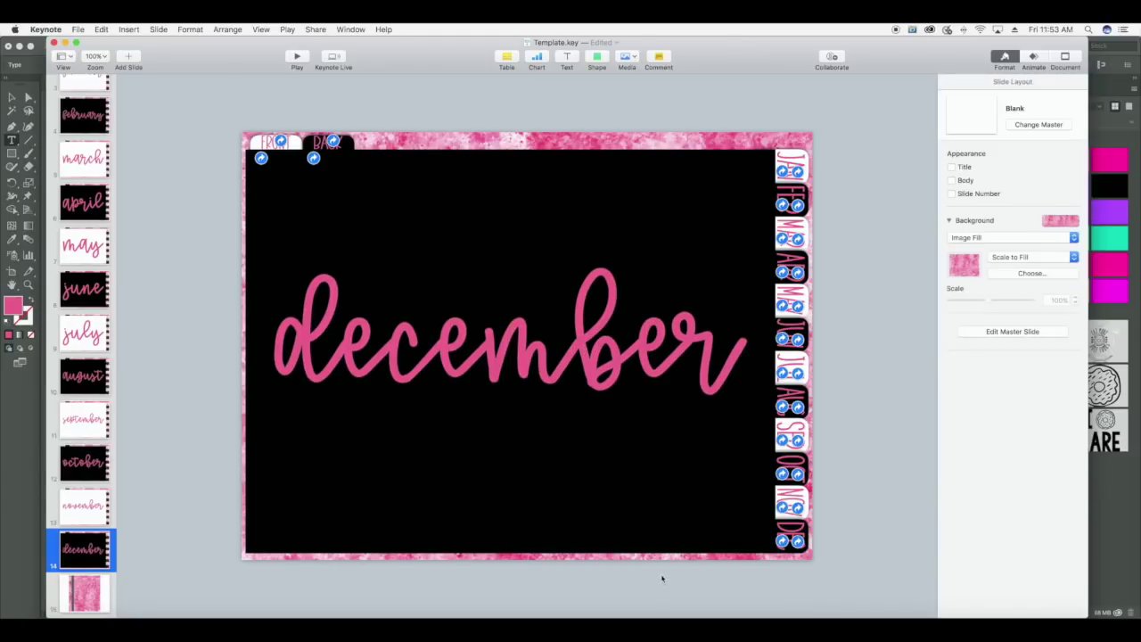
# View the month index on slide 2, return to the cover on slide 1, and play the slideshow from there.
pyautogui.scroll(5, 107, 134)
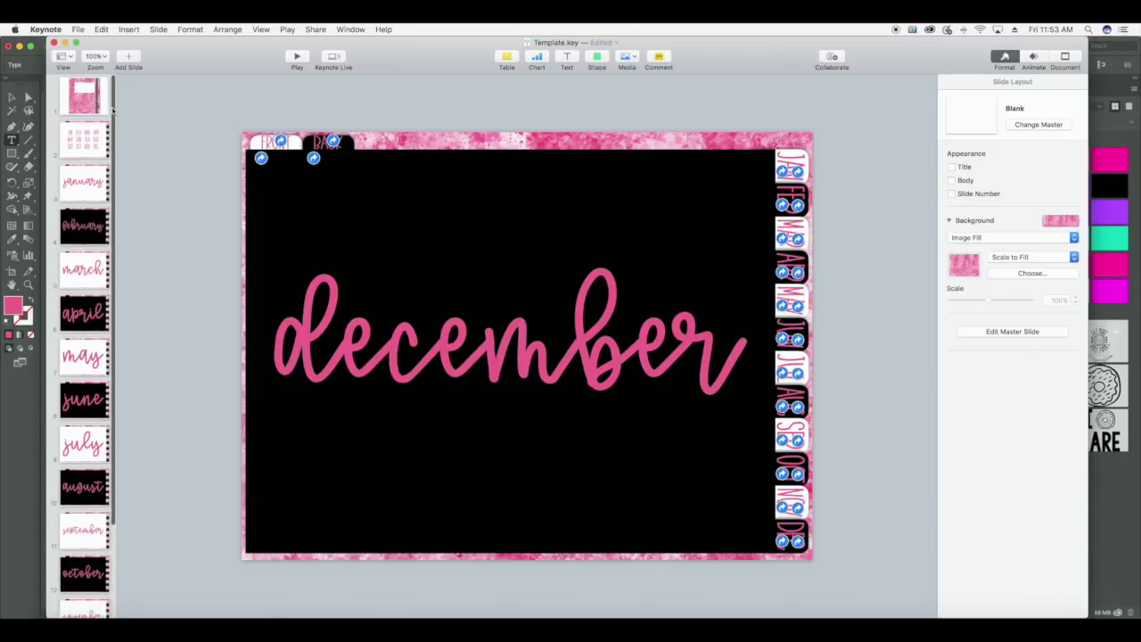
pyautogui.click(82, 143)
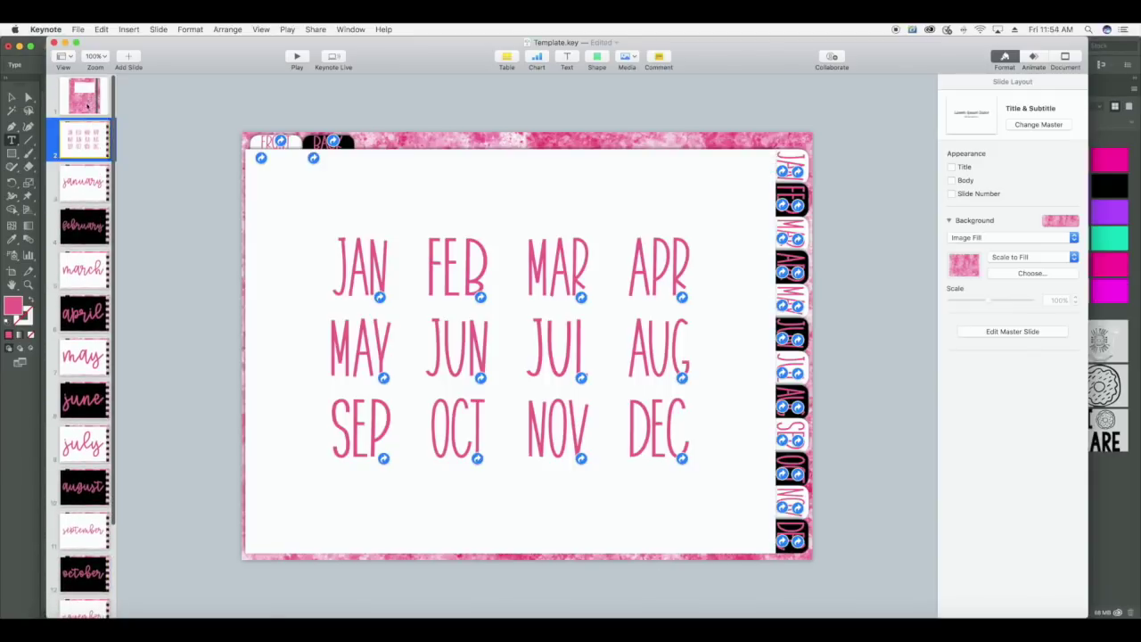
pyautogui.click(86, 99)
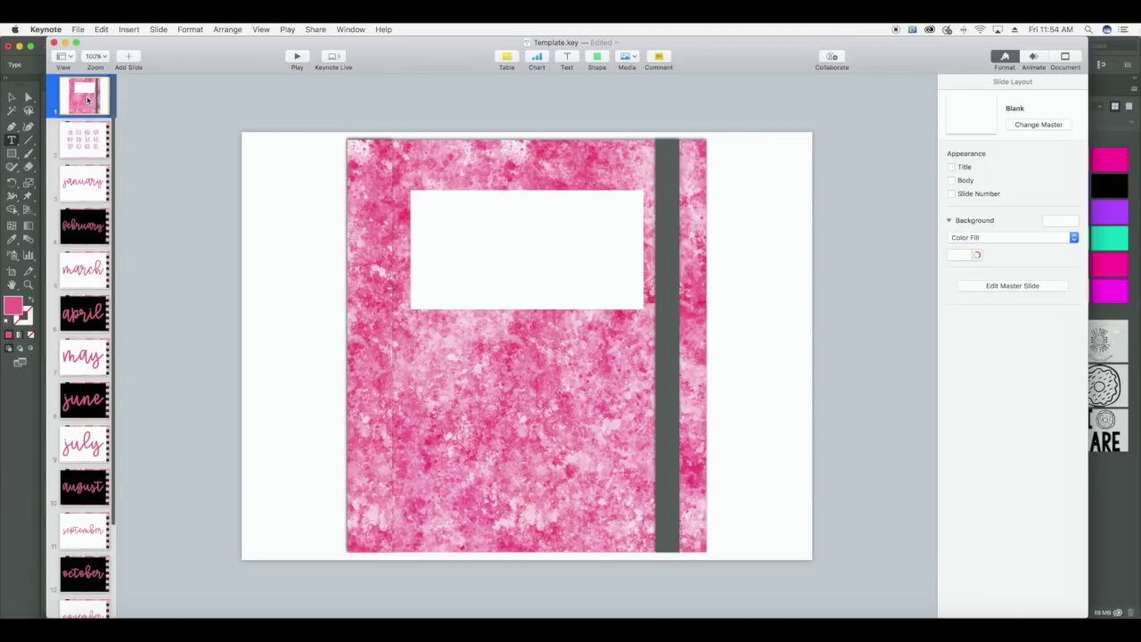
pyautogui.click(298, 57)
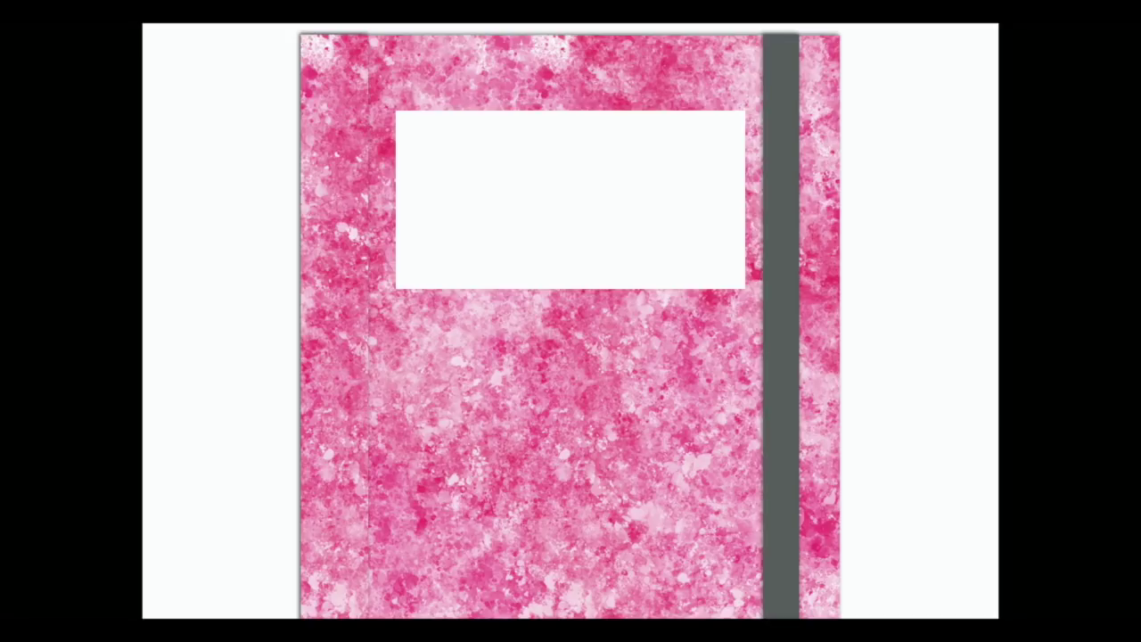
# Test the slideshow's links to the month index, the january, july, october and march pages, and the back cover.
pyautogui.click(542, 542)
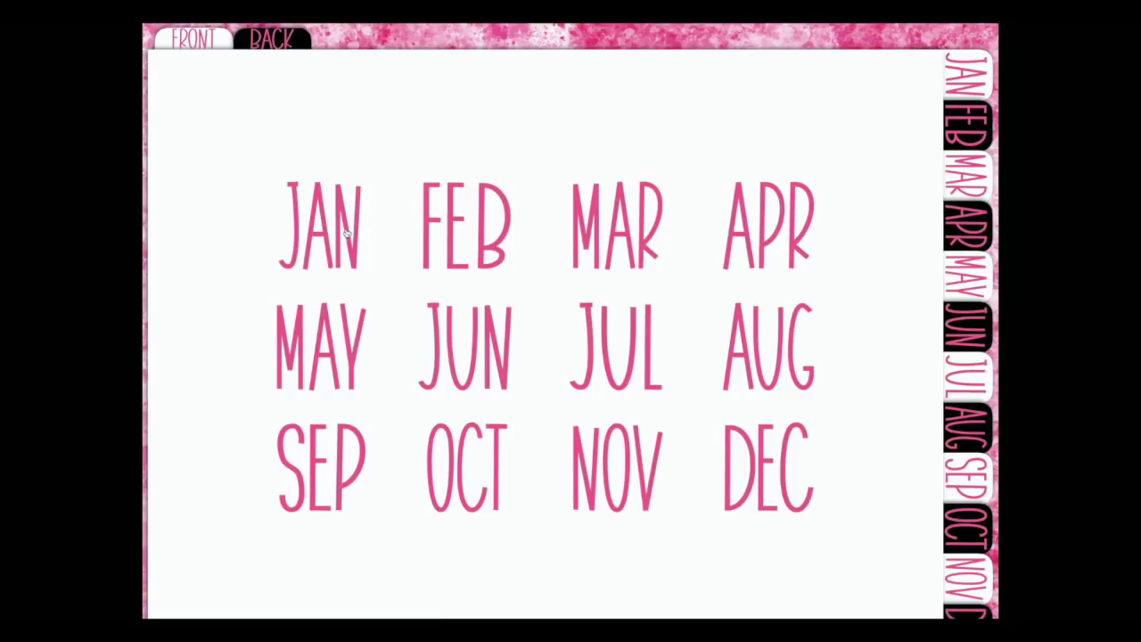
pyautogui.click(960, 85)
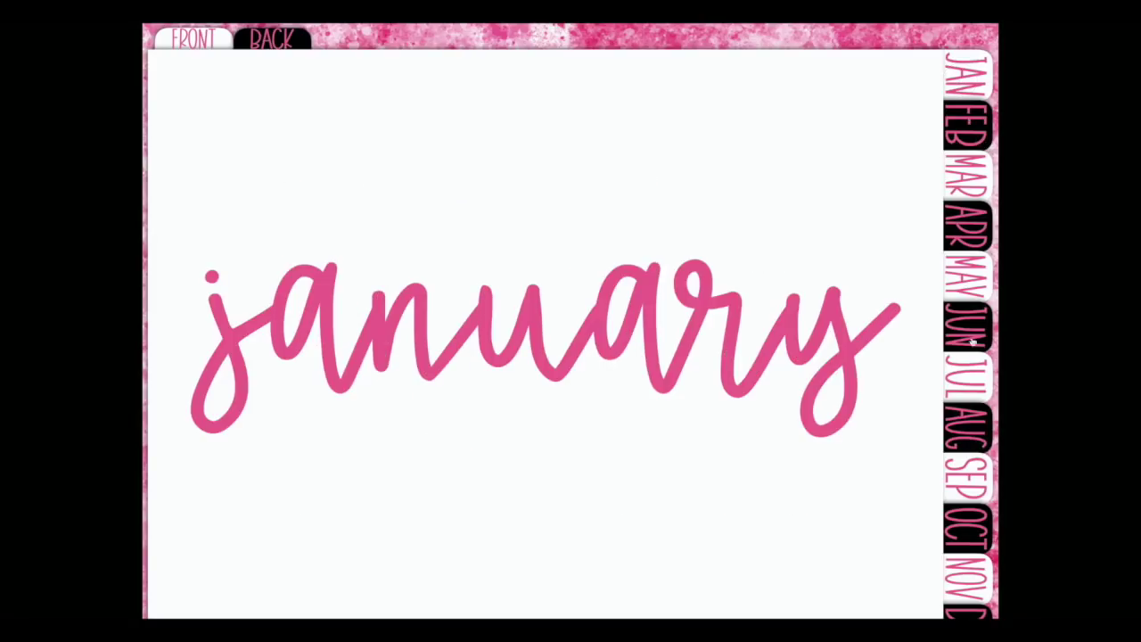
pyautogui.click(971, 374)
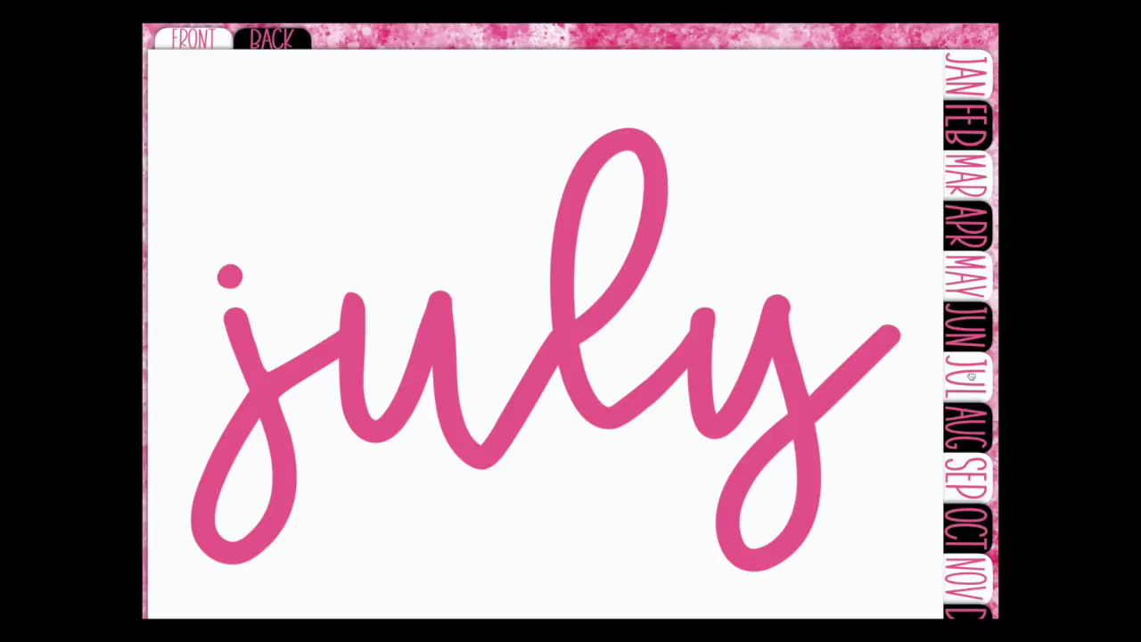
pyautogui.click(974, 526)
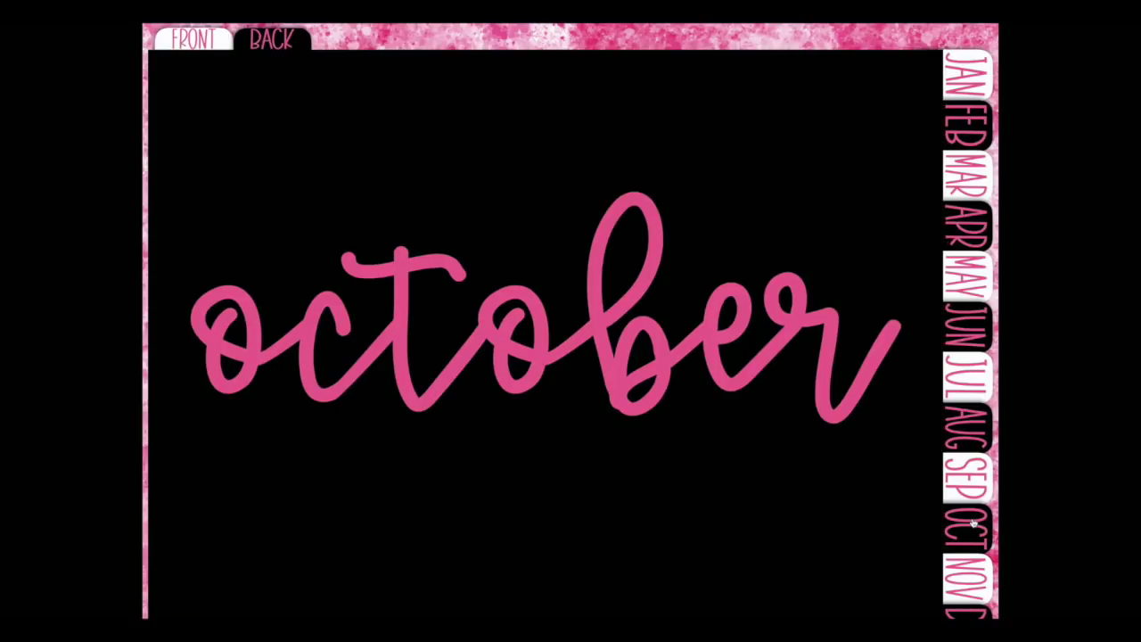
pyautogui.click(973, 185)
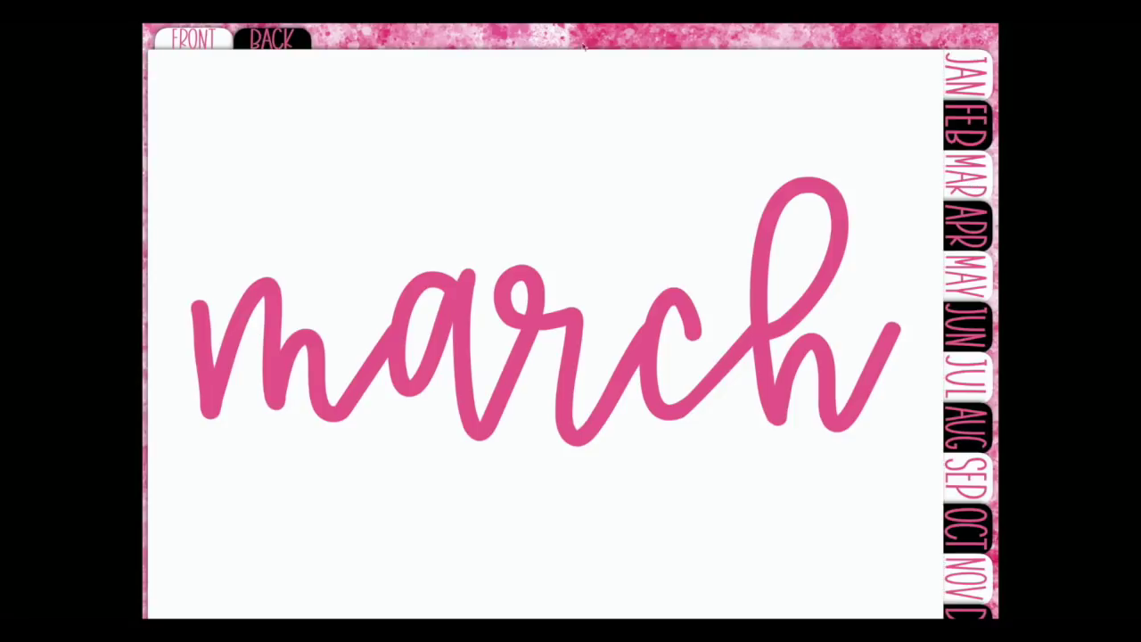
pyautogui.click(274, 41)
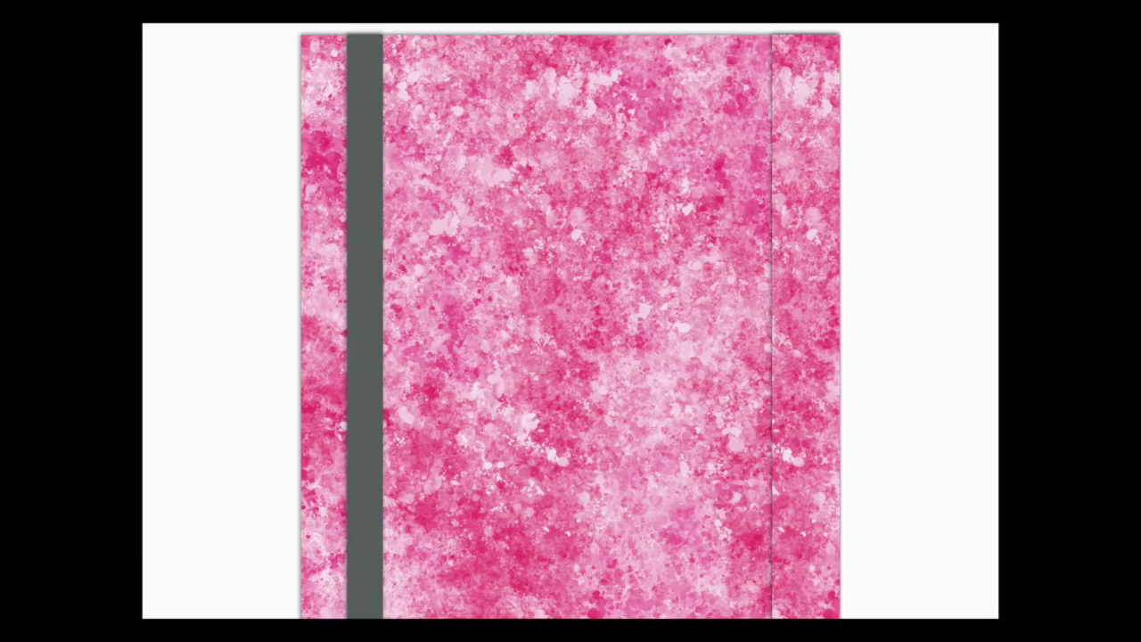
pyautogui.press('Escape')
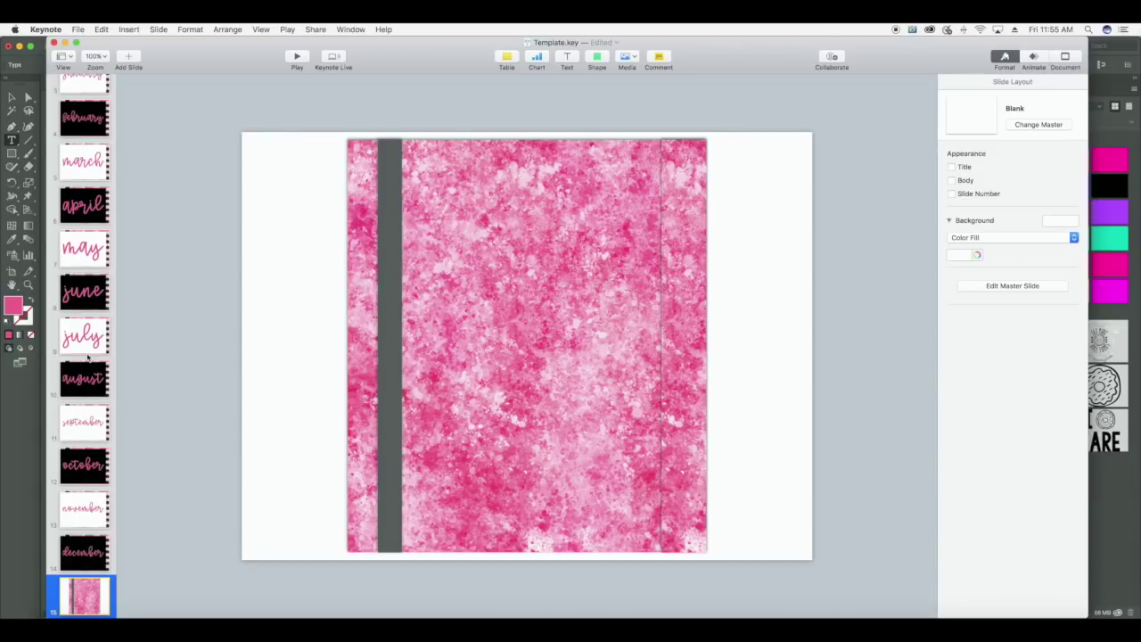
# Save the presentation and duplicate the january page, slide 3, in Light Table view.
pyautogui.press('super+s')
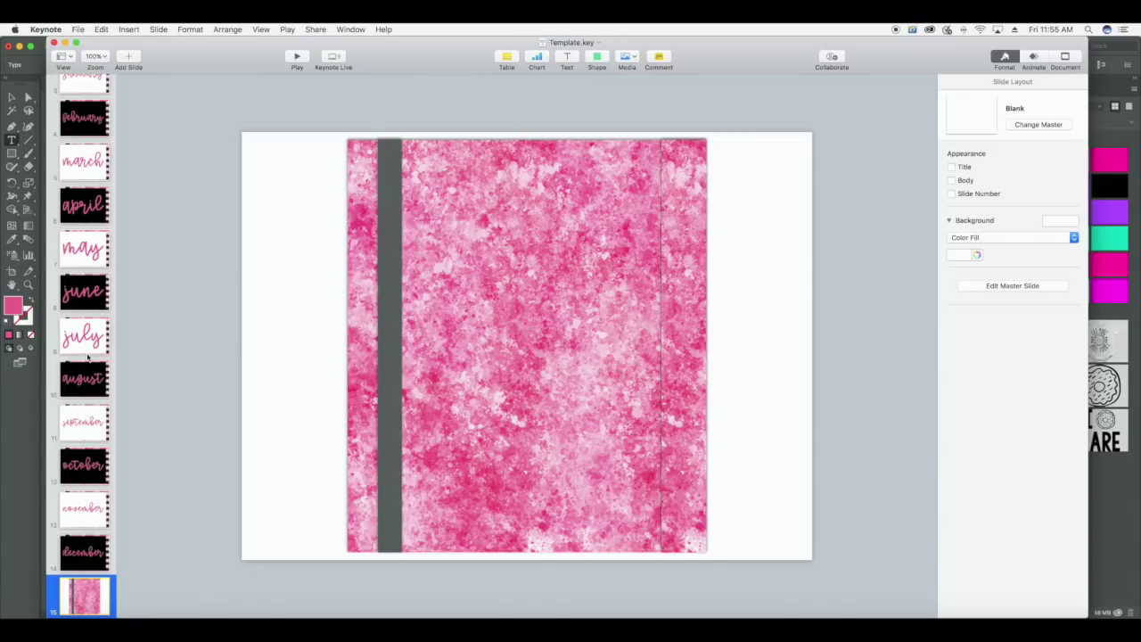
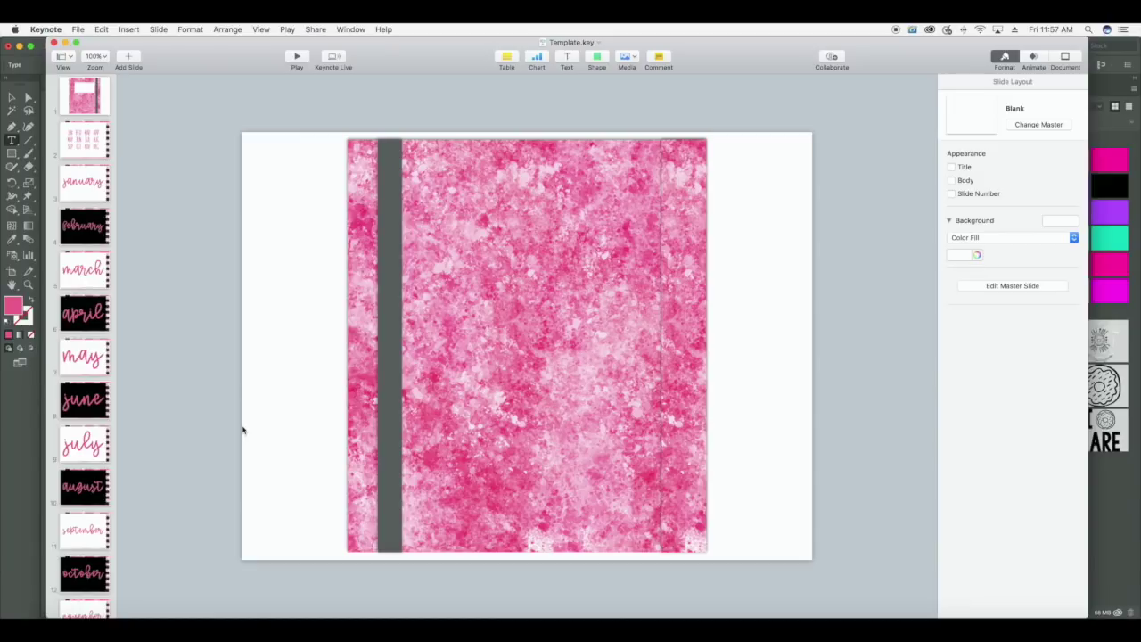
pyautogui.click(84, 191)
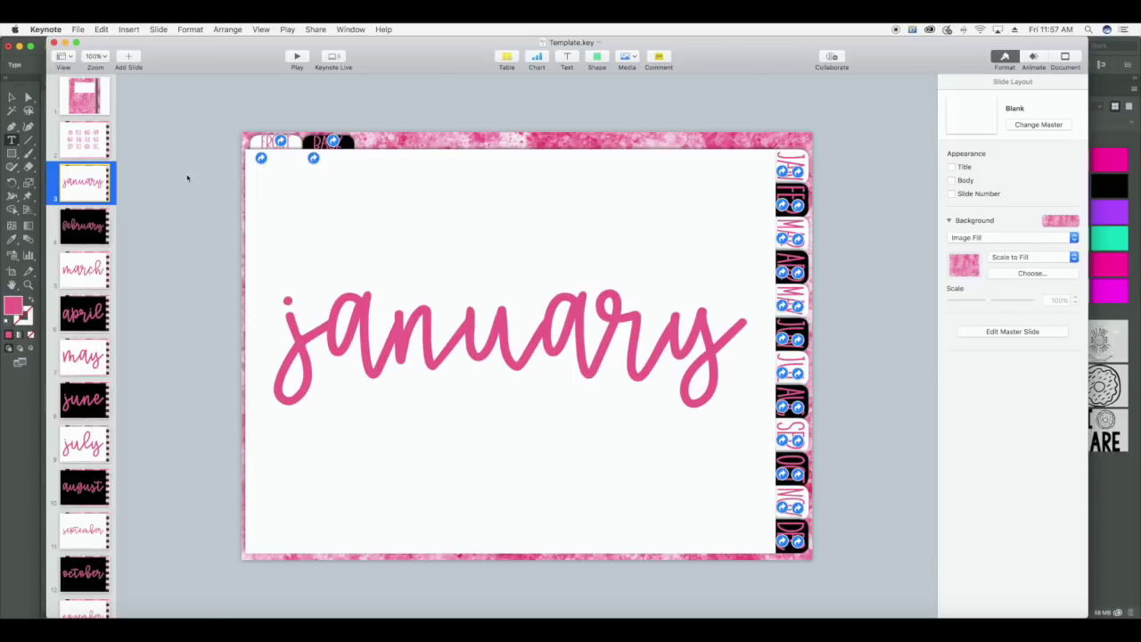
pyautogui.click(64, 56)
pyautogui.click(95, 116)
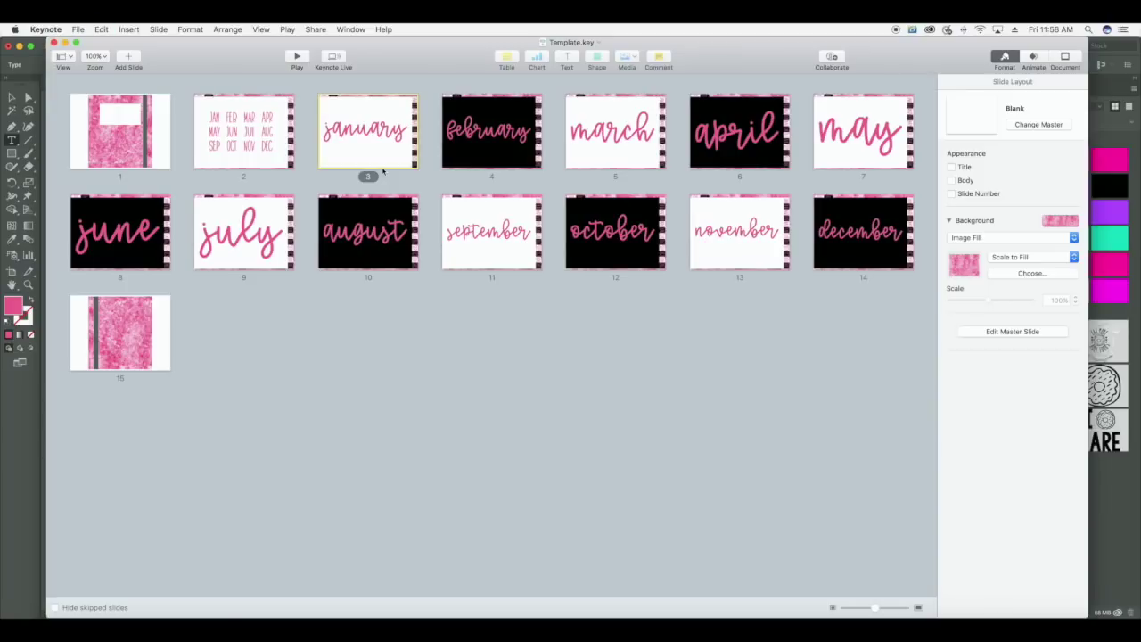
pyautogui.press('super+d')
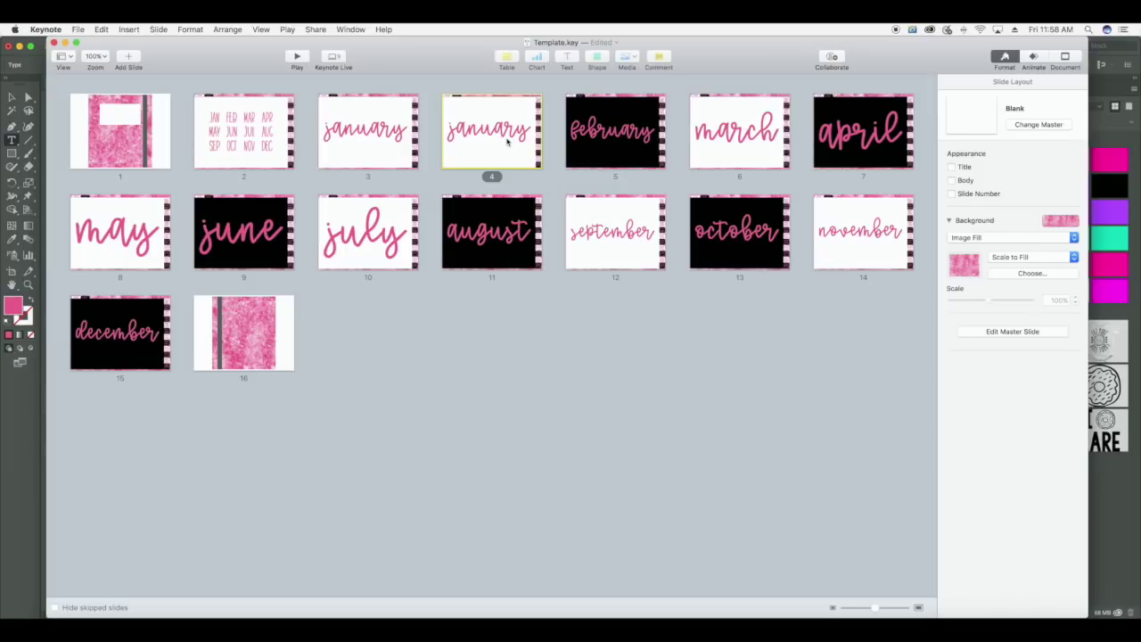
# Open the duplicated january page on slide 4 and delete its title image.
pyautogui.doubleClick(505, 140)
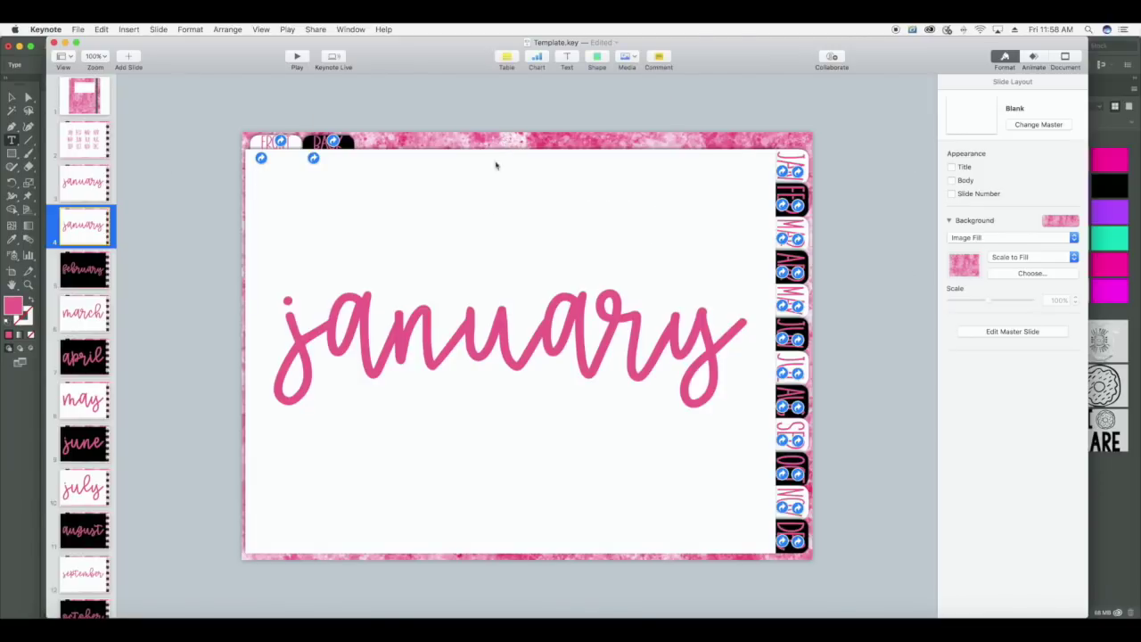
pyautogui.click(501, 330)
pyautogui.press('Delete')
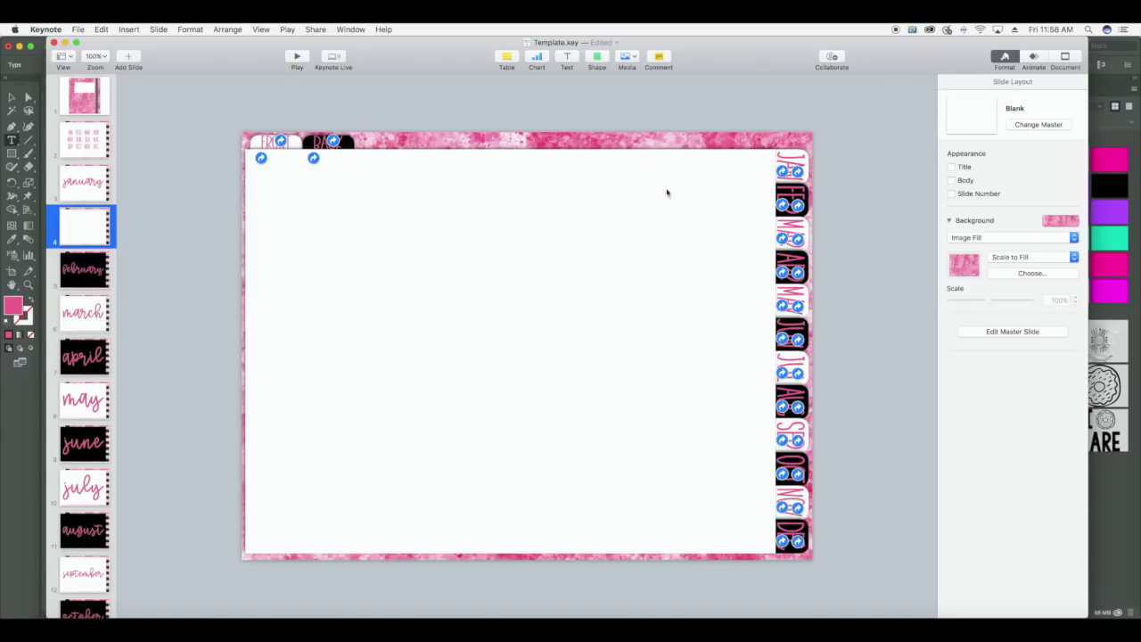
# Inspect the links on the FEB, DEC, JAN and FRONT tabs of the blank page on slide 4.
pyautogui.click(788, 210)
pyautogui.click(782, 206)
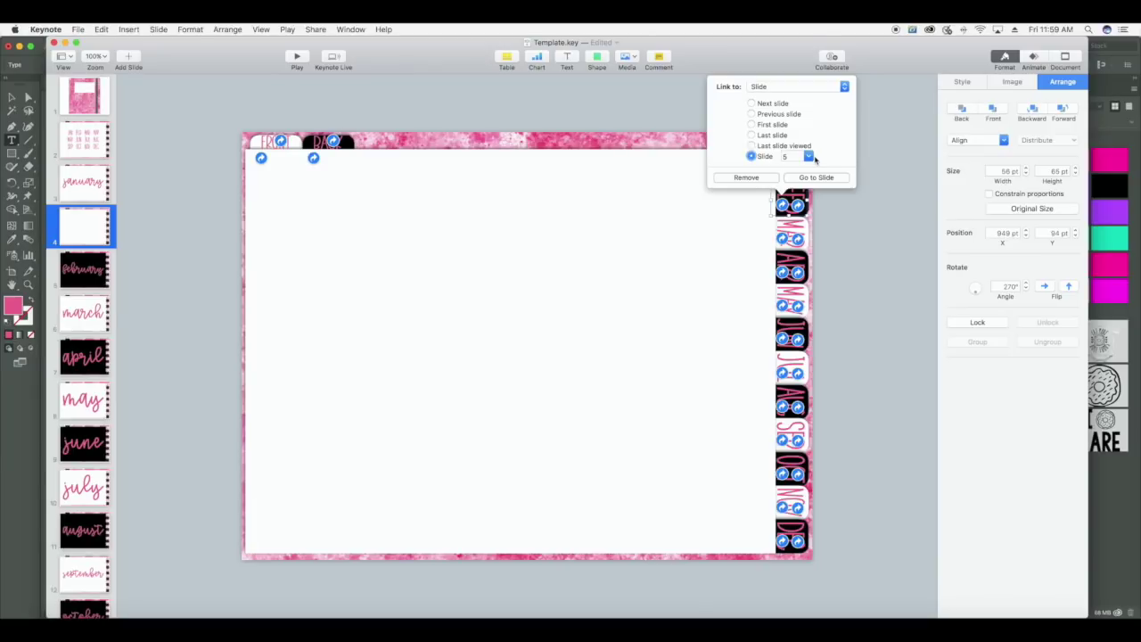
pyautogui.click(796, 540)
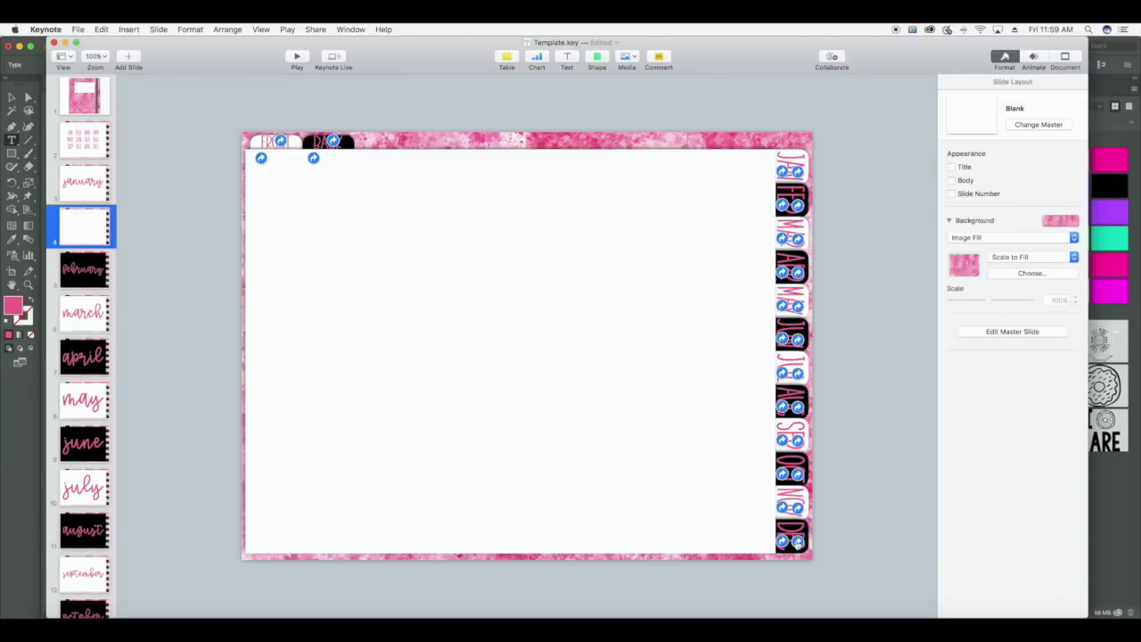
pyautogui.click(796, 540)
pyautogui.click(840, 545)
pyautogui.scroll(-5, 96, 344)
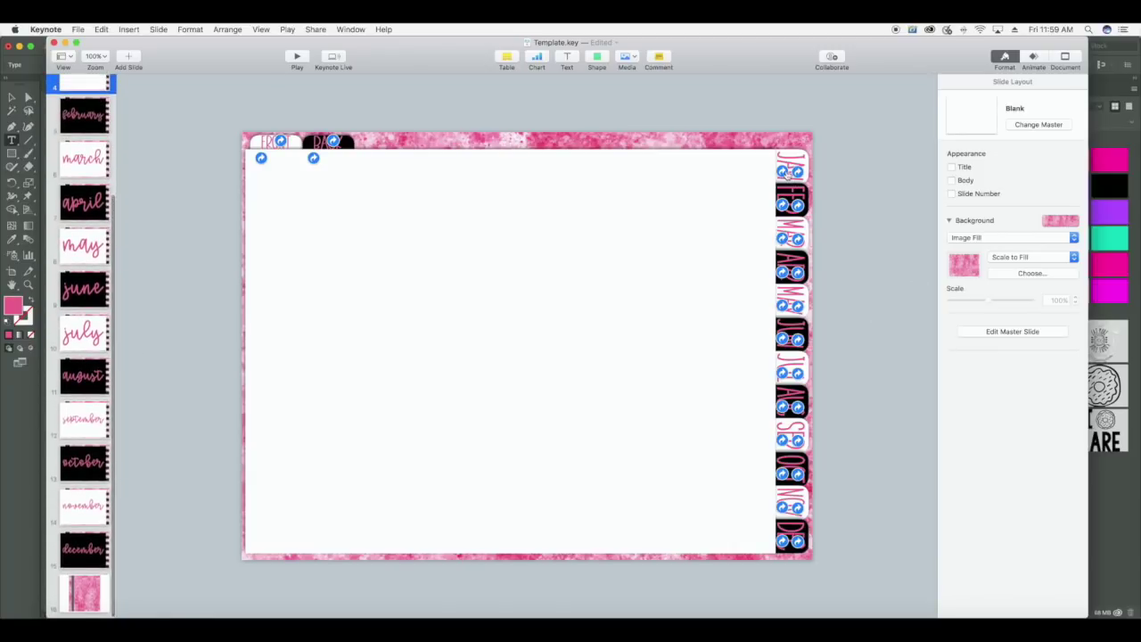
pyautogui.click(796, 171)
pyautogui.click(887, 396)
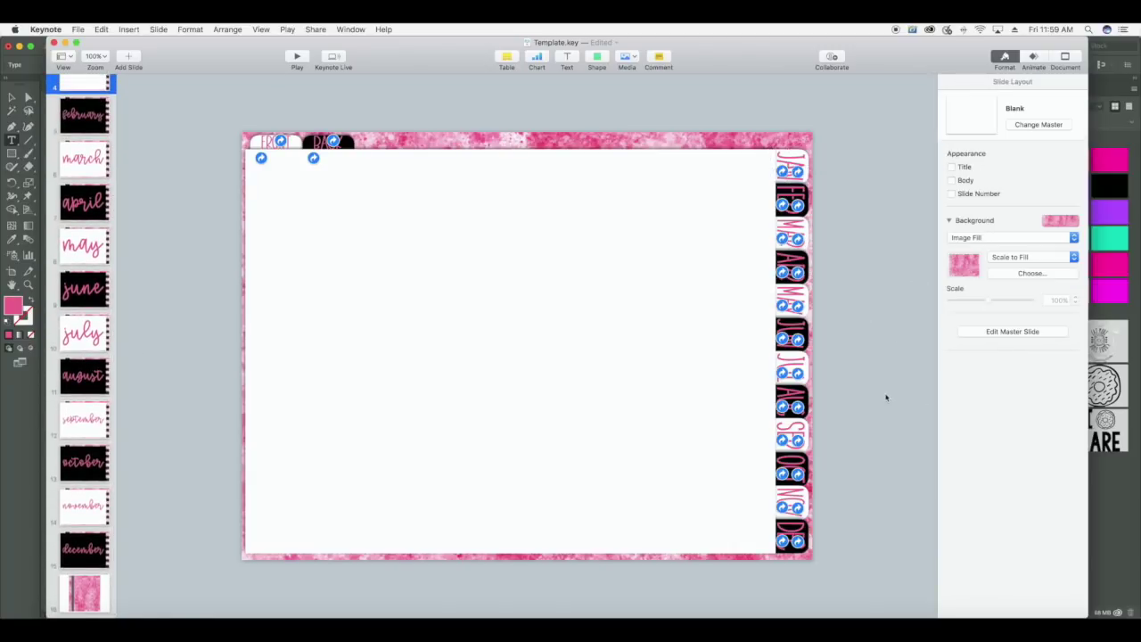
pyautogui.click(278, 142)
pyautogui.click(528, 106)
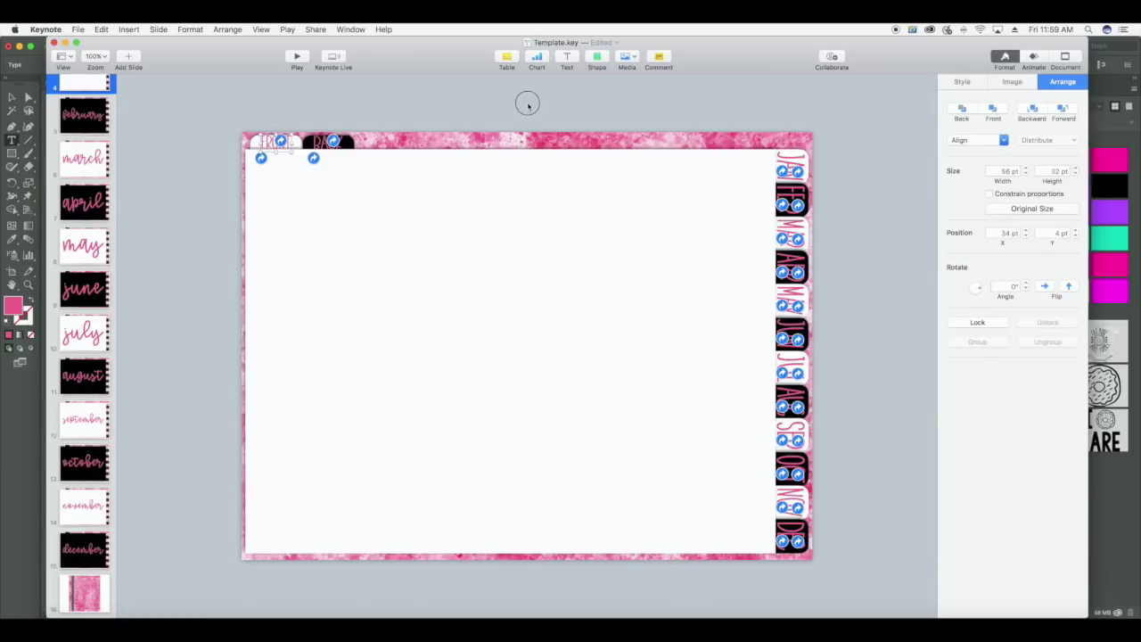
pyautogui.scroll(3, 101, 144)
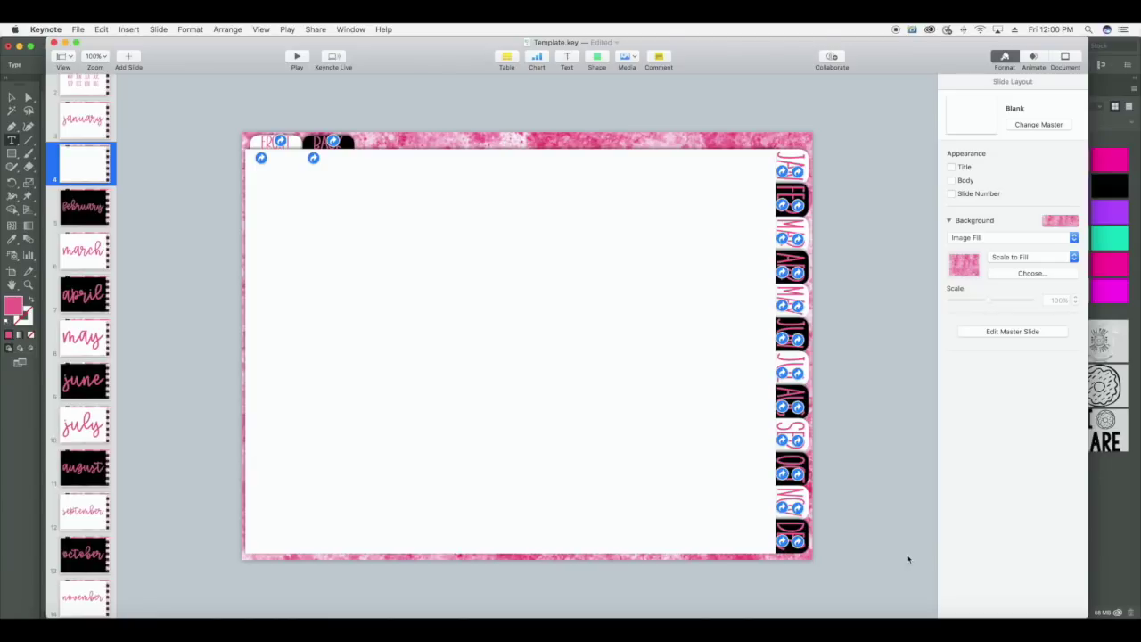
# Check the size of the white page area on slide 4, and switch to Uproer's pixels-to-inches Image Size Calculator in Safari.
pyautogui.click(456, 369)
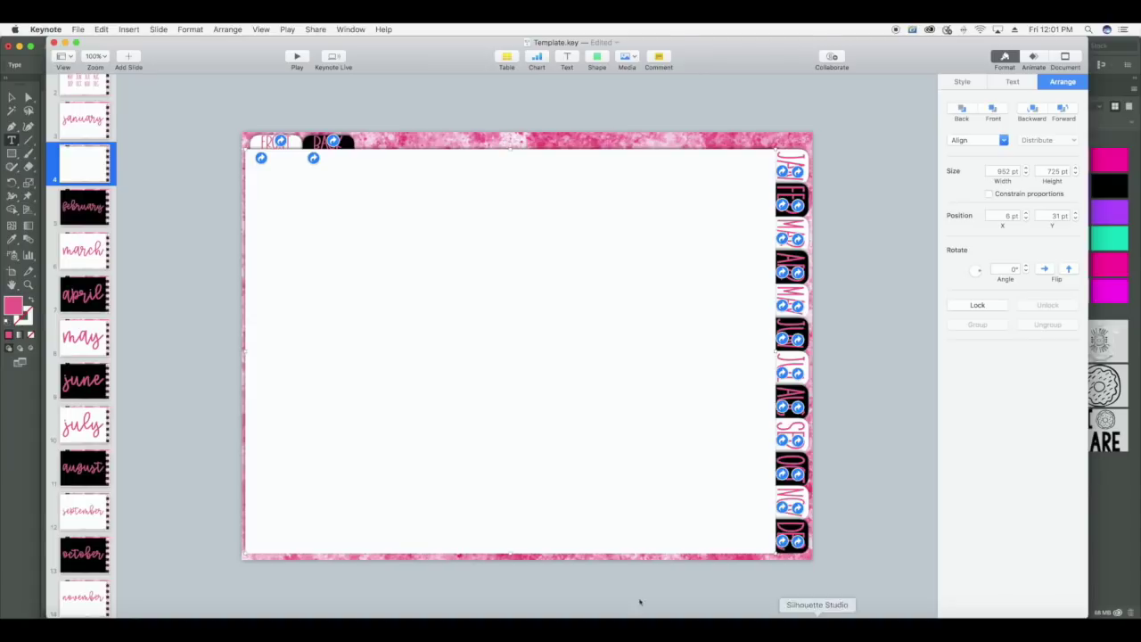
pyautogui.click(163, 607)
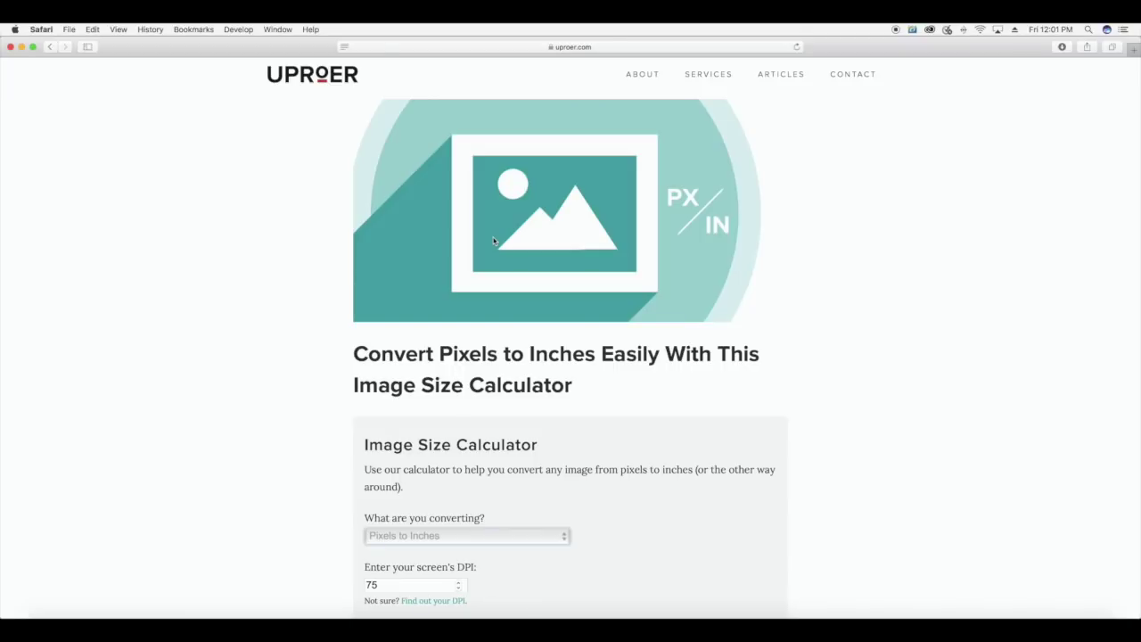
pyautogui.click(624, 48)
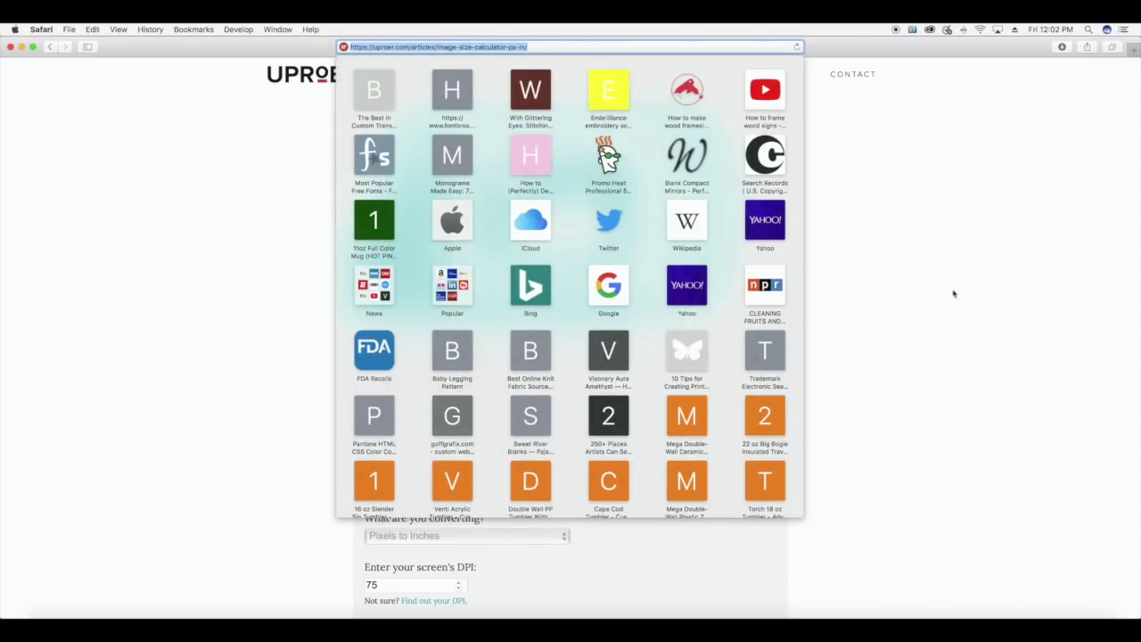
pyautogui.click(887, 251)
pyautogui.scroll(-5, 470, 410)
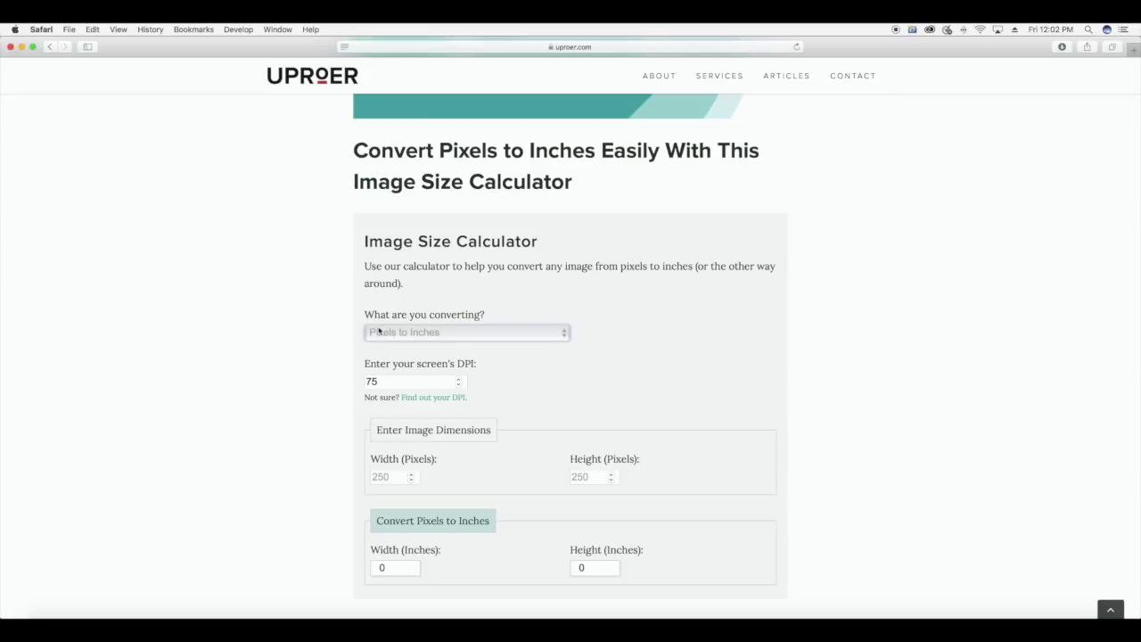
pyautogui.scroll(-2, 443, 342)
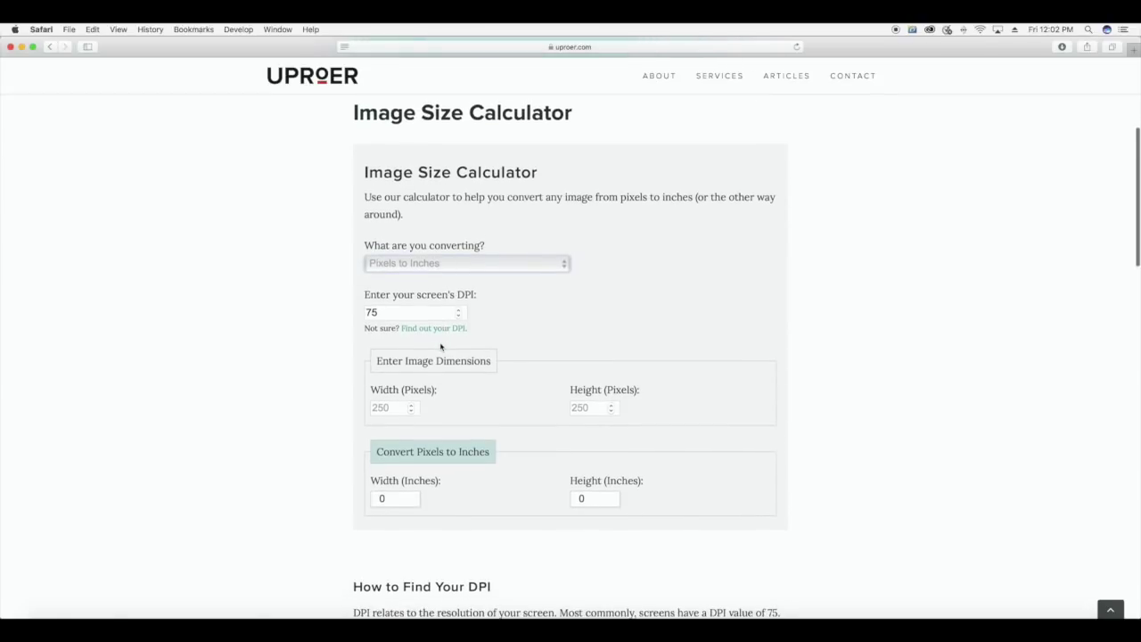
# Convert 952 by 725 pixels to inches at 72 DPI and read the full width and height results.
pyautogui.click(458, 318)
pyautogui.click(458, 318)
pyautogui.click(458, 318)
pyautogui.click(458, 317)
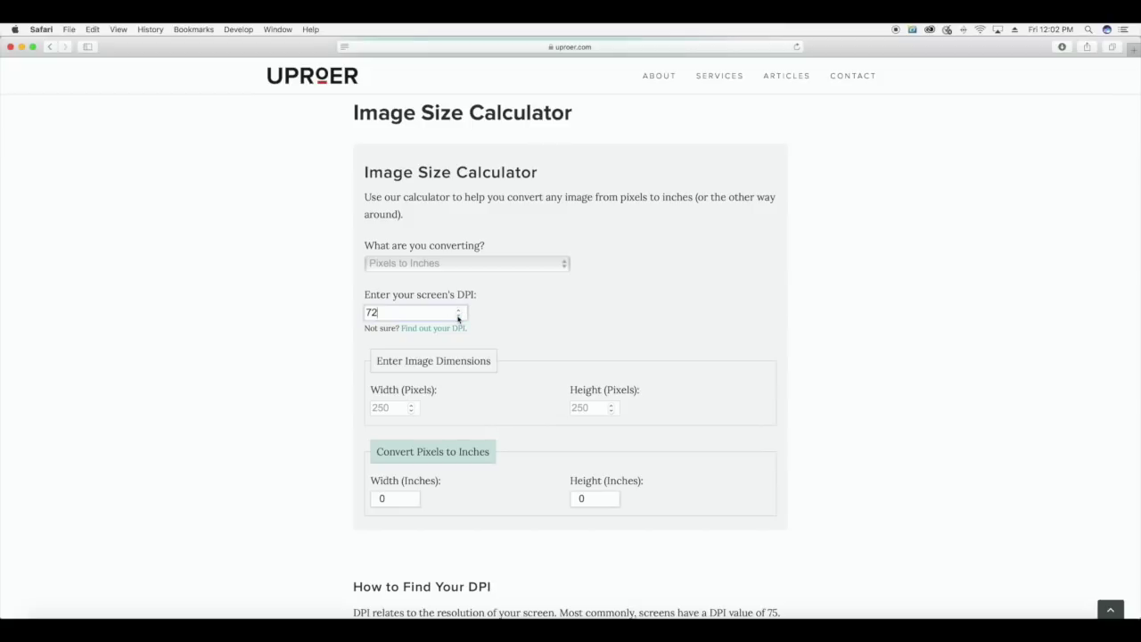
pyautogui.click(385, 407)
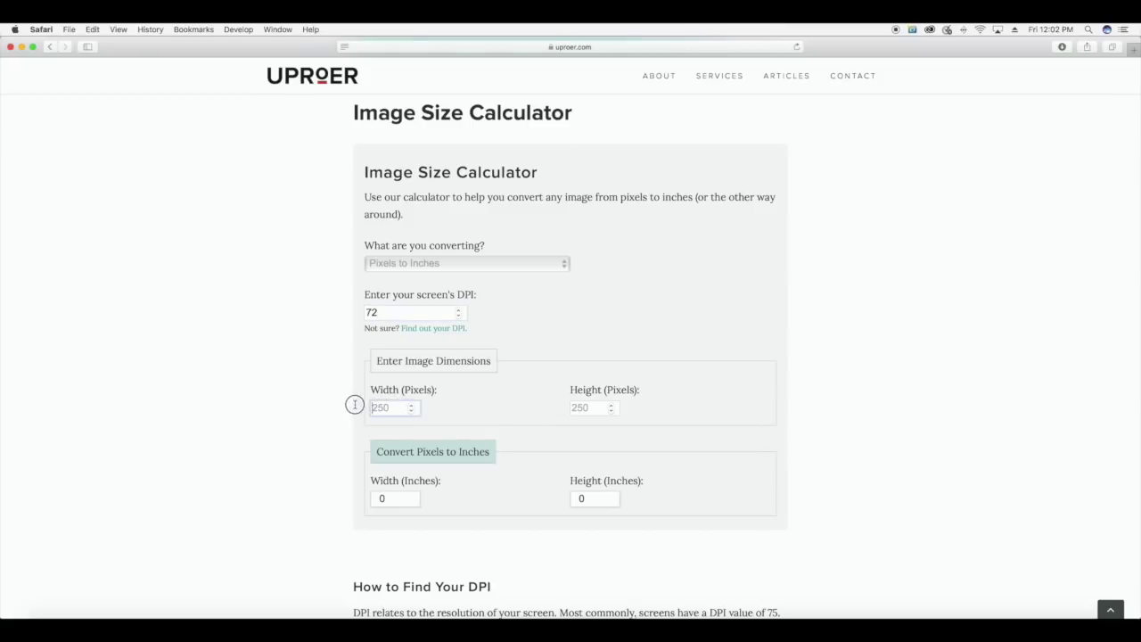
pyautogui.write('952')
pyautogui.click(590, 408)
pyautogui.write('725')
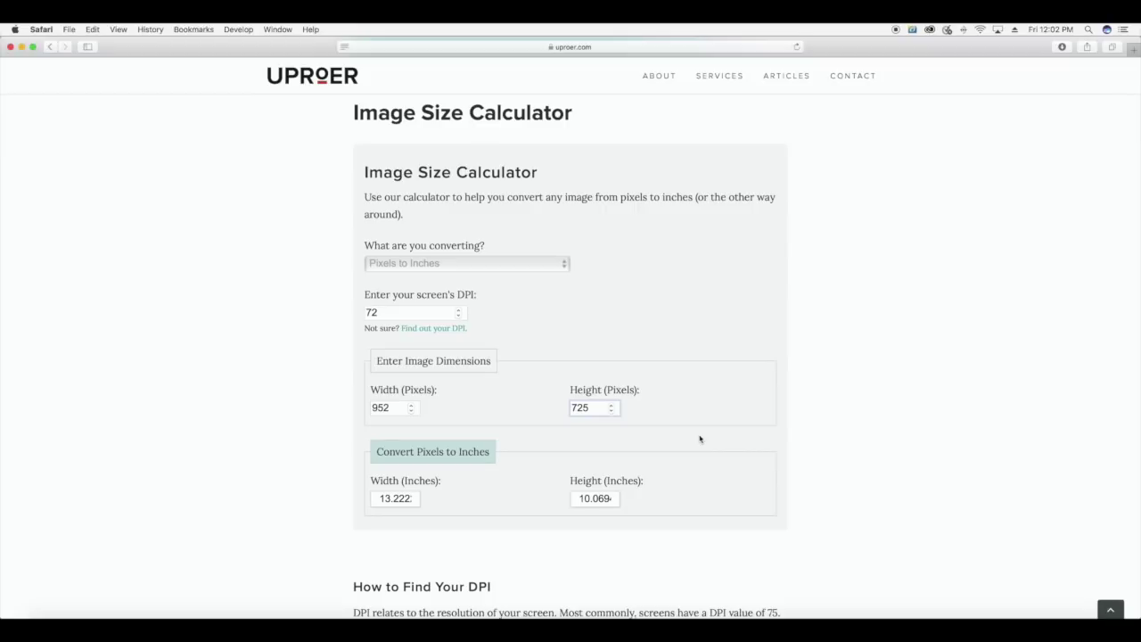
pyautogui.moveTo(594, 498); pyautogui.dragTo(636, 498)
pyautogui.moveTo(380, 497)
pyautogui.mouseDown()
pyautogui.moveTo(435, 498)
pyautogui.moveTo(351, 494)
pyautogui.moveTo(400, 499)
pyautogui.mouseUp()
pyautogui.click(400, 500)
pyautogui.moveTo(606, 498); pyautogui.dragTo(576, 501)
# Switch to Illustrator and create a new document 13.22 in wide and 10.07 in high.
pyautogui.click(957, 619)
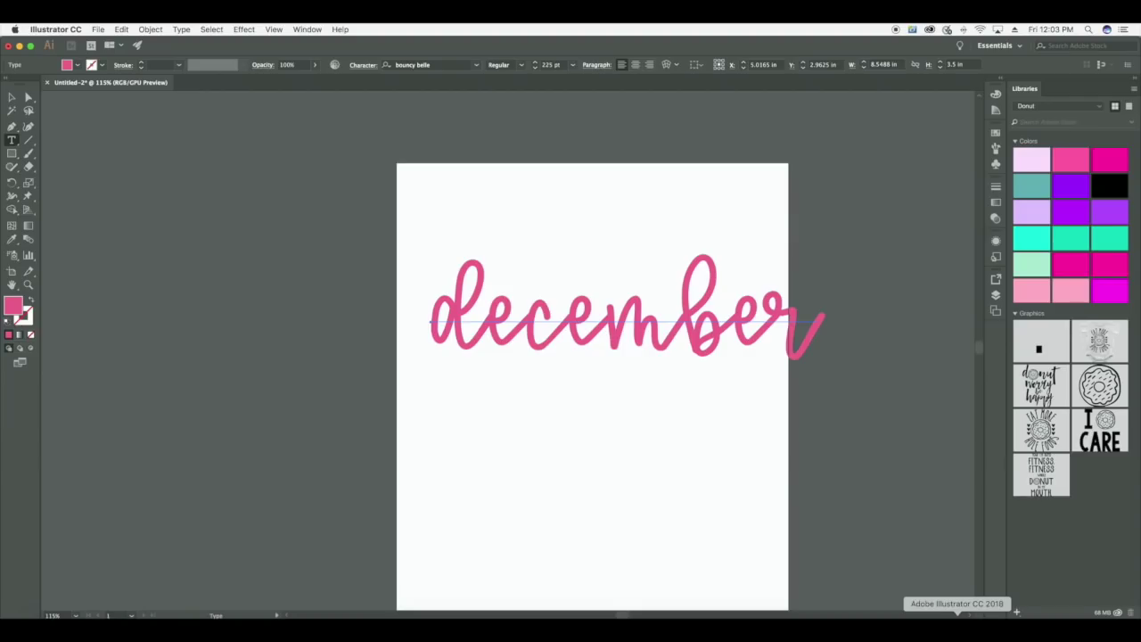
pyautogui.click(98, 30)
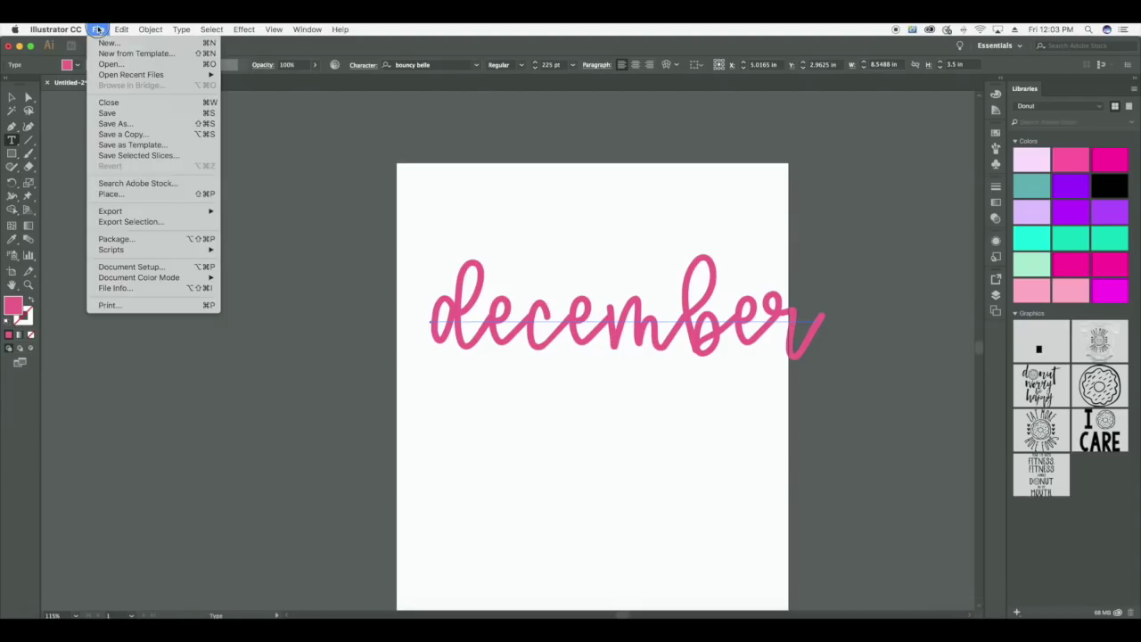
pyautogui.click(107, 43)
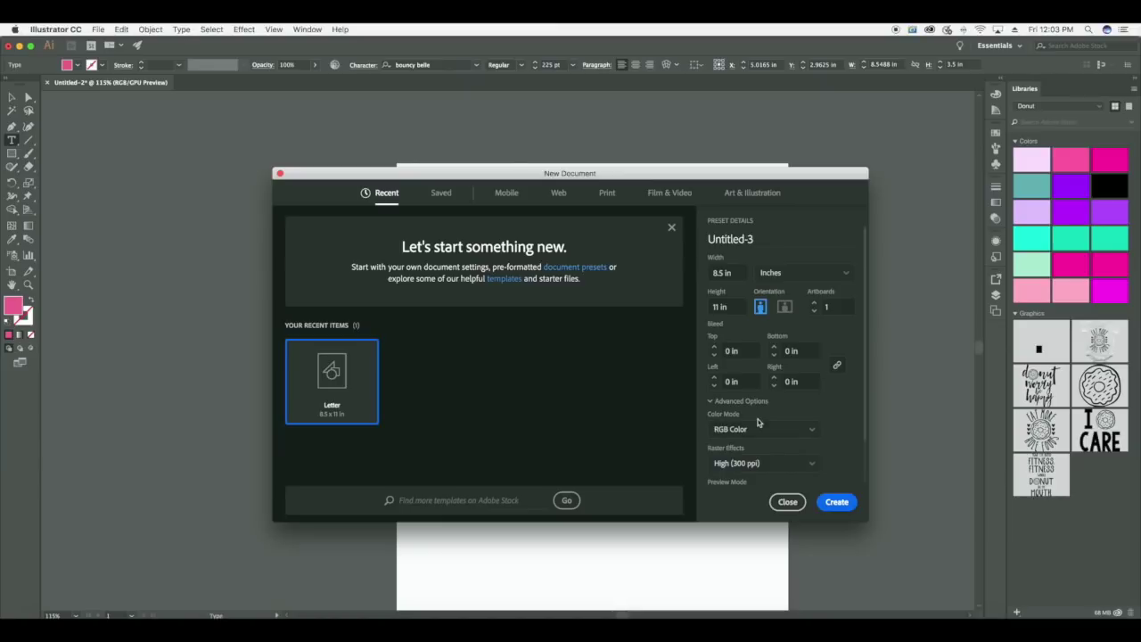
pyautogui.scroll(-2, 736, 446)
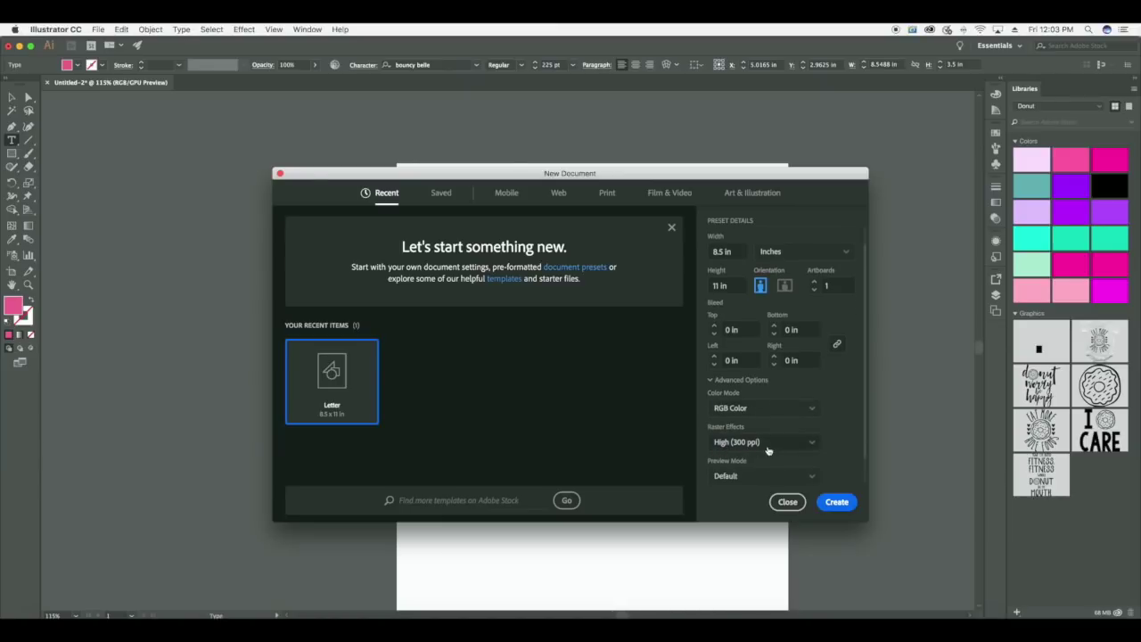
pyautogui.scroll(2, 764, 441)
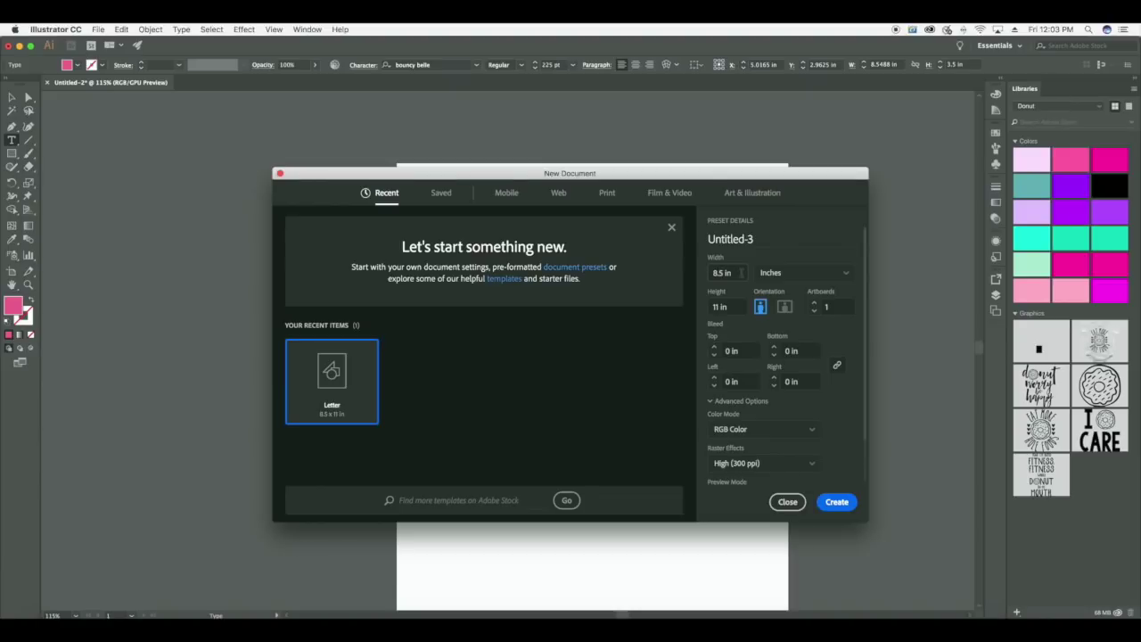
pyautogui.click(786, 276)
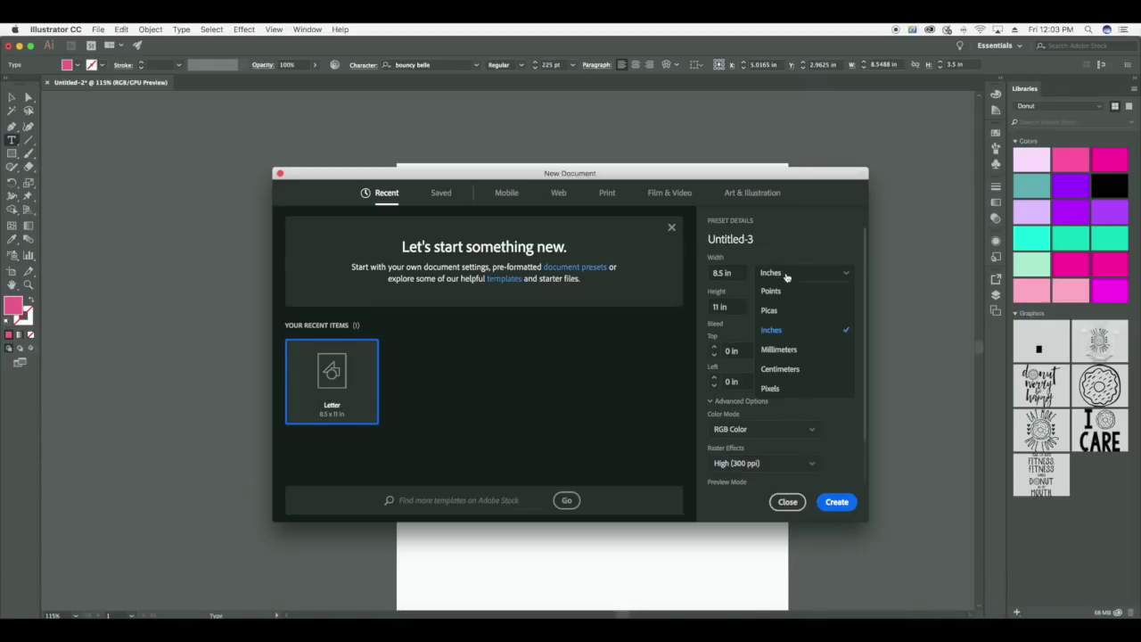
pyautogui.click(775, 332)
pyautogui.moveTo(741, 273); pyautogui.dragTo(699, 274)
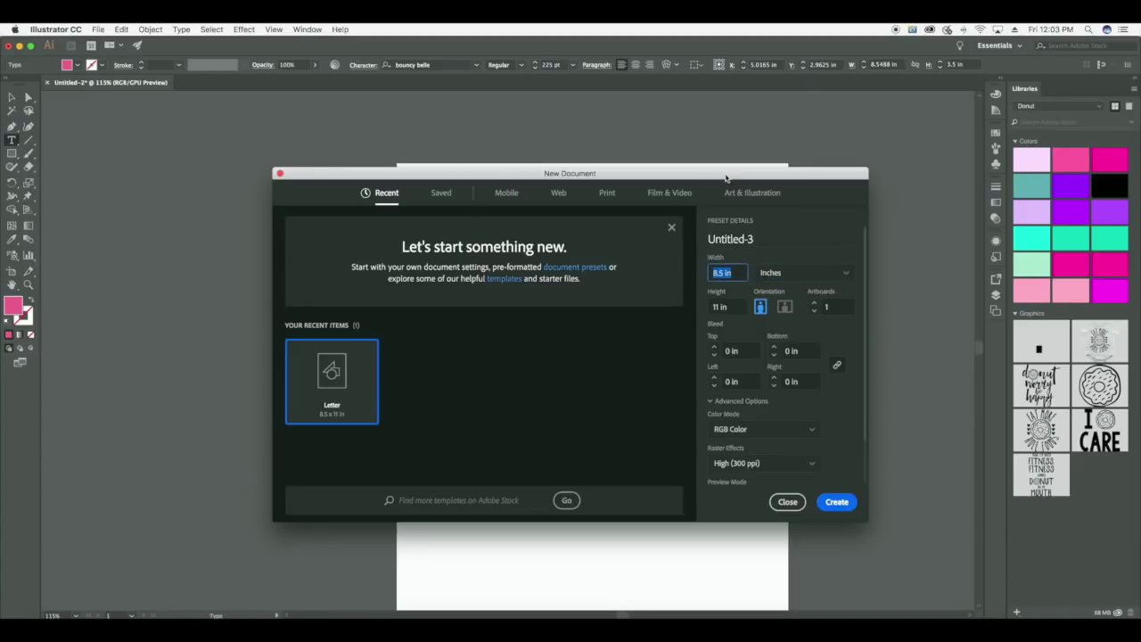
pyautogui.write('13.22')
pyautogui.click(718, 308)
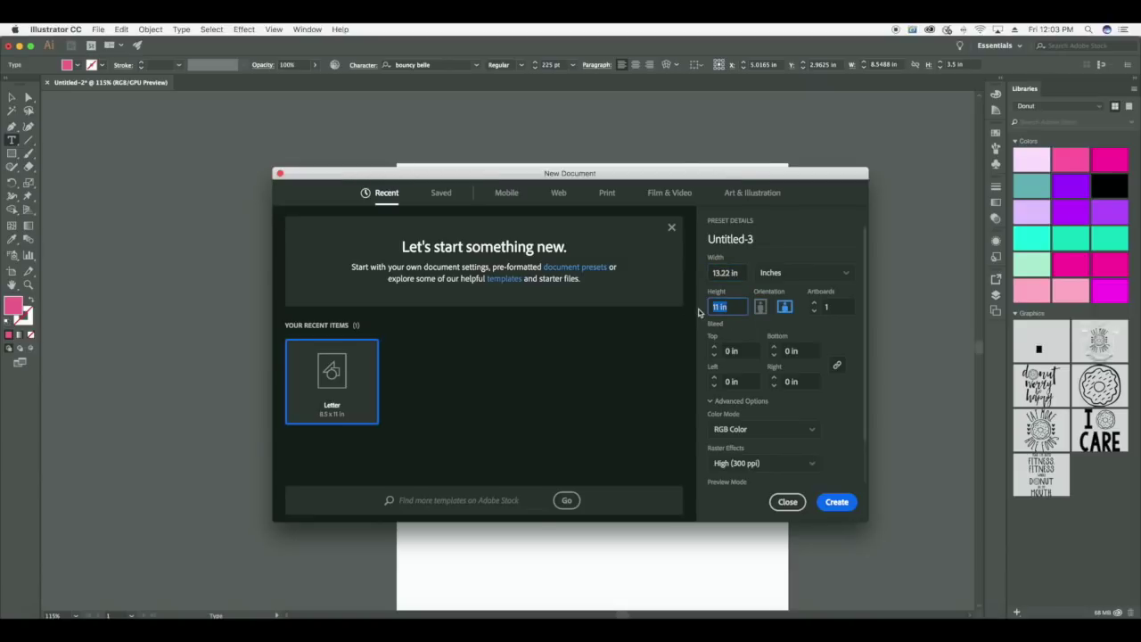
pyautogui.write('10.07')
pyautogui.click(836, 503)
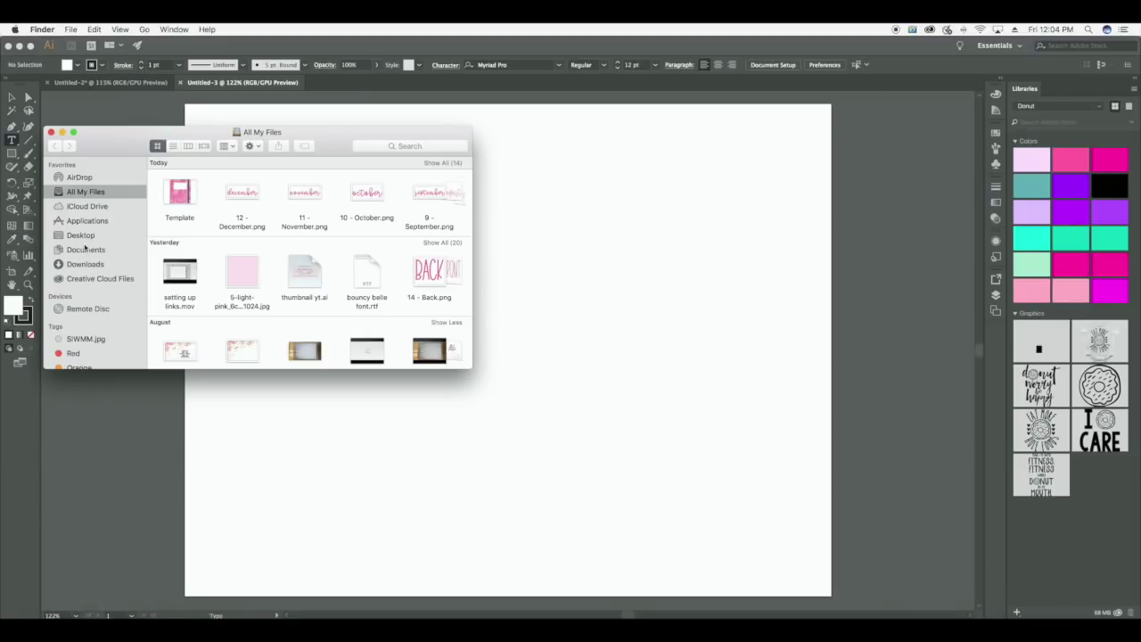
pyautogui.click(86, 249)
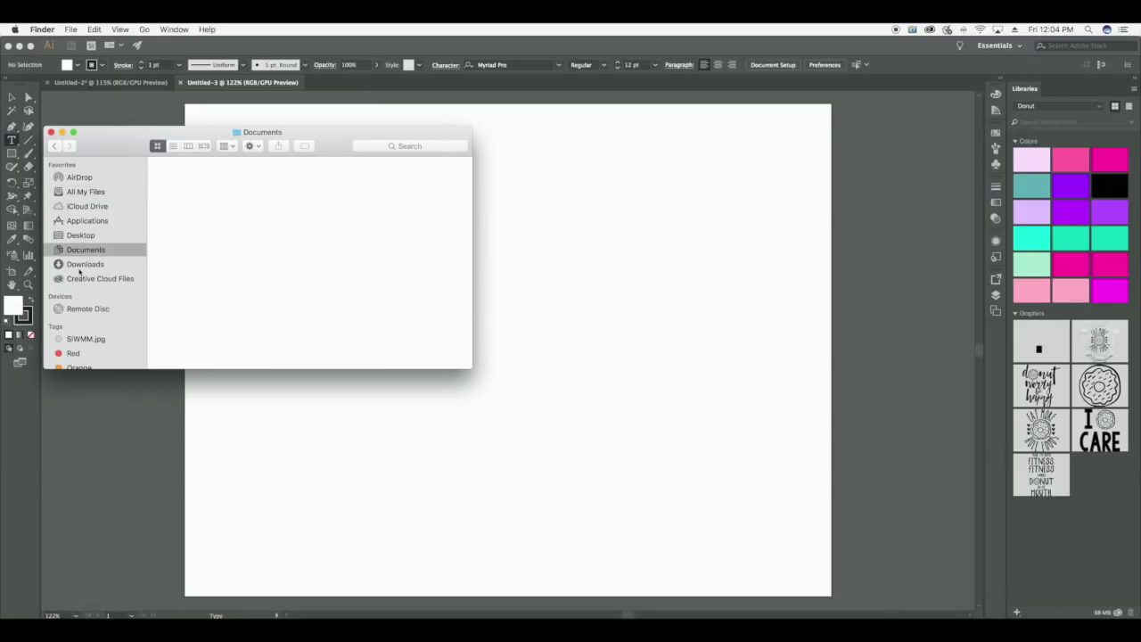
pyautogui.doubleClick(178, 182)
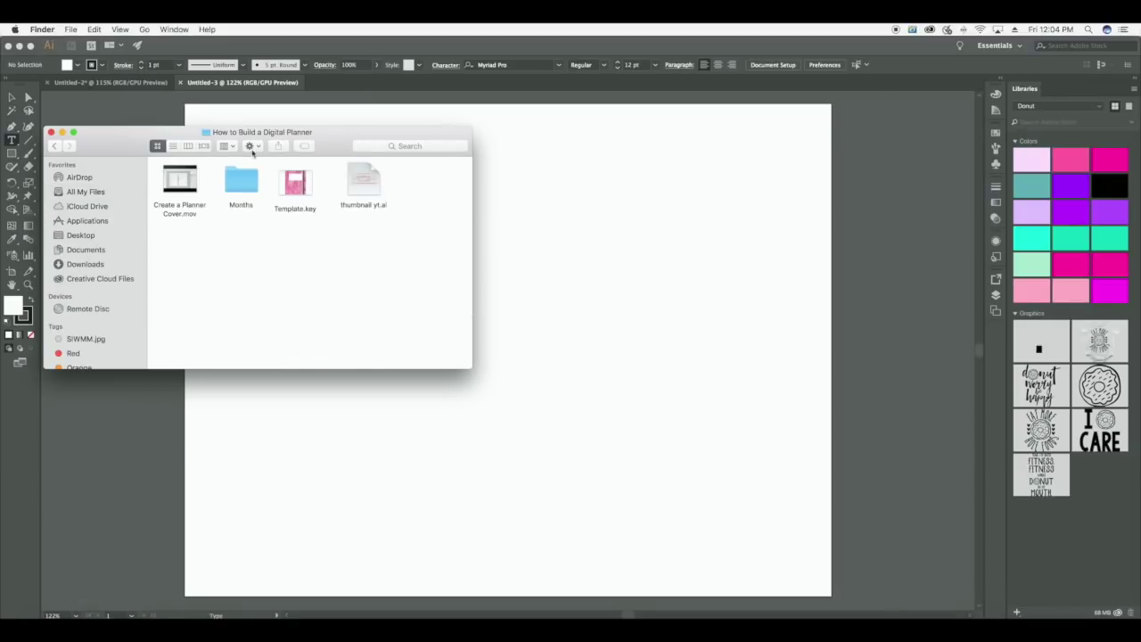
pyautogui.click(105, 442)
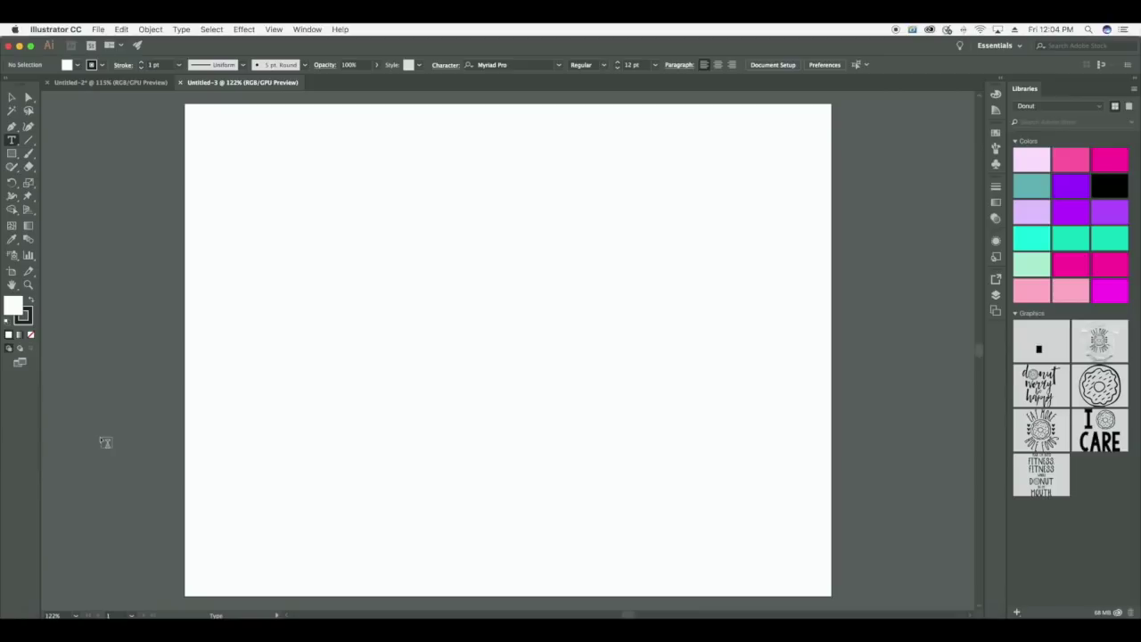
# Display the list of layers for the new document.
pyautogui.click(319, 30)
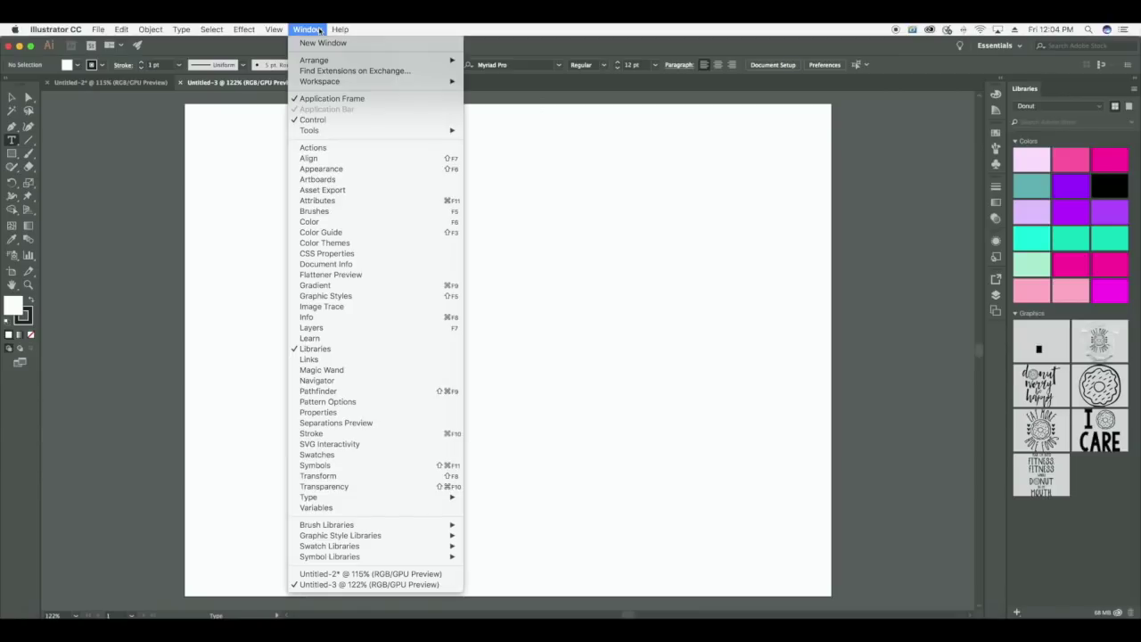
pyautogui.click(319, 29)
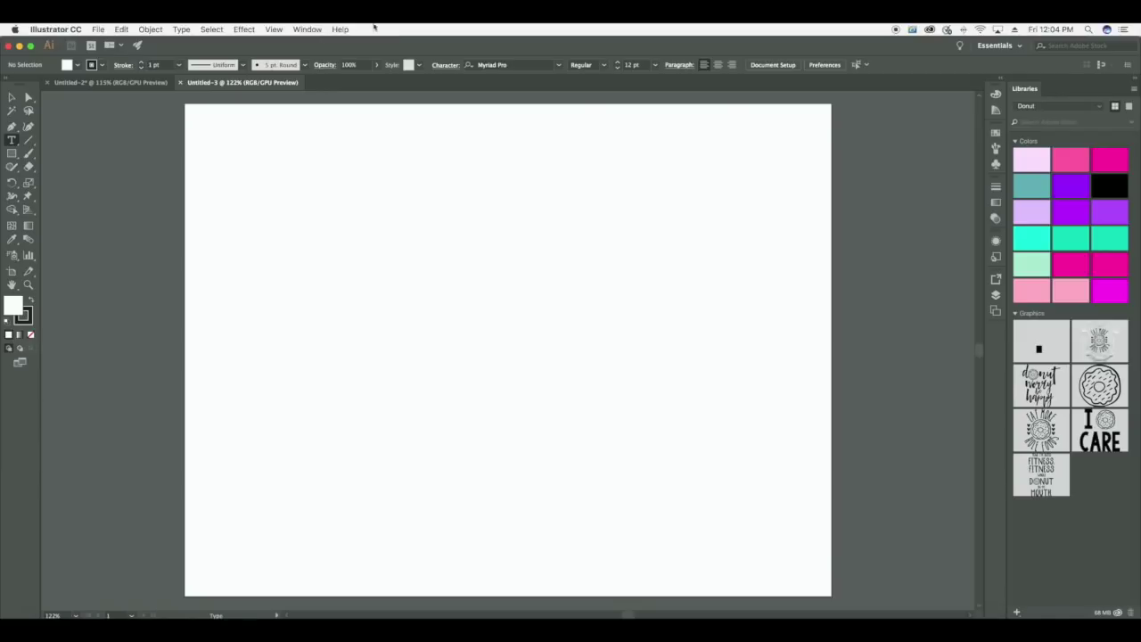
pyautogui.click(305, 30)
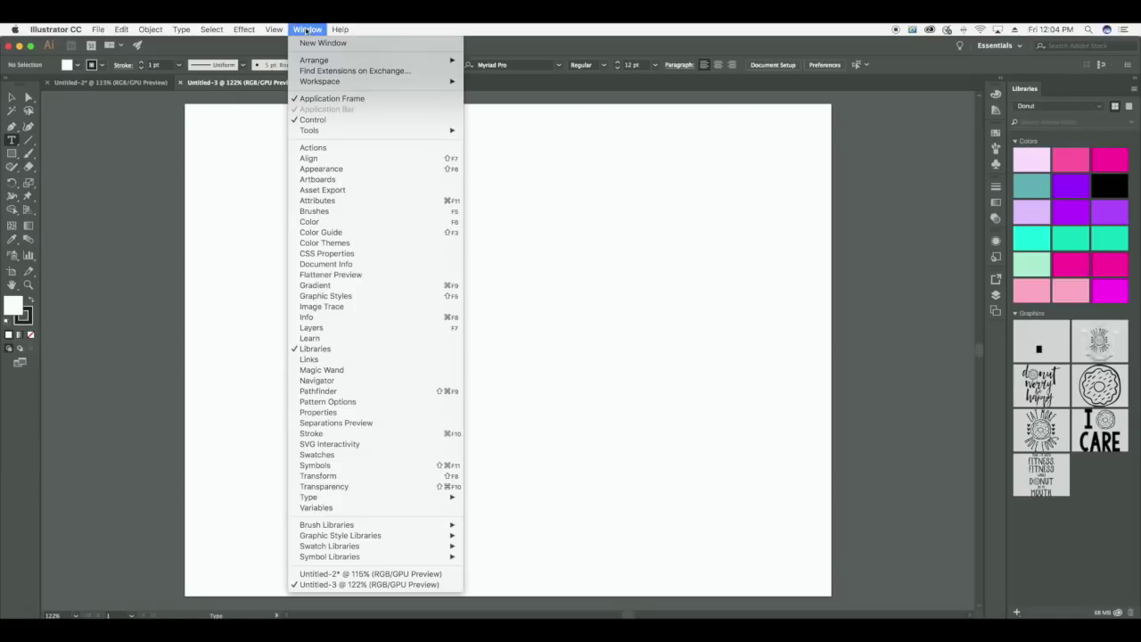
pyautogui.click(352, 328)
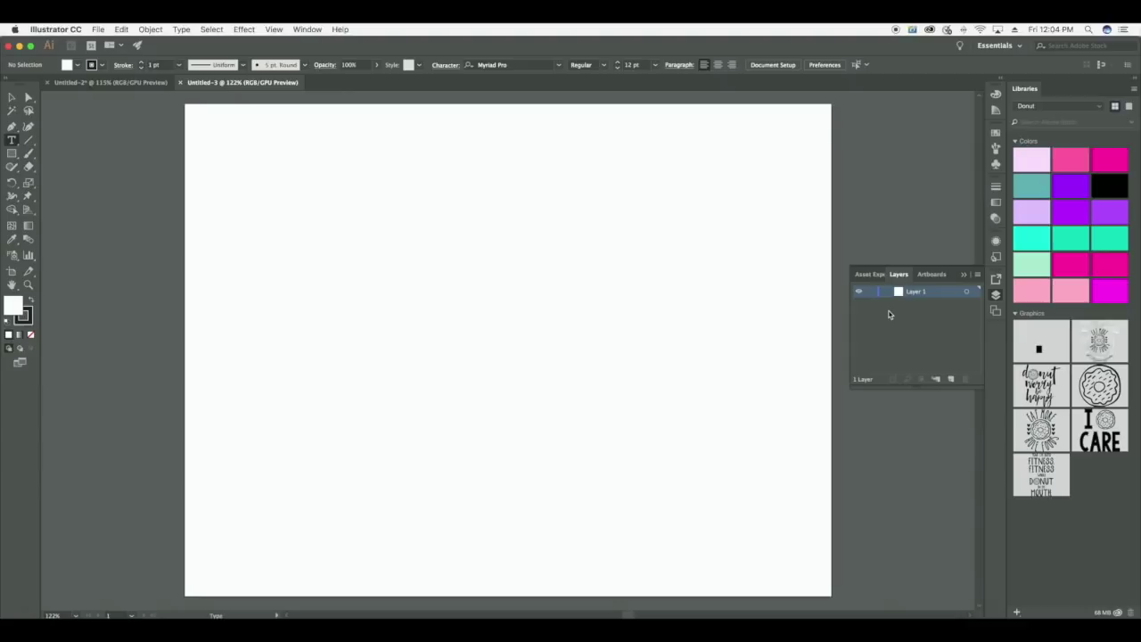
# Create a 13.22 by 10.07 in rectangle starting at the artboard's upper-left corner so it covers the whole artboard.
pyautogui.click(12, 155)
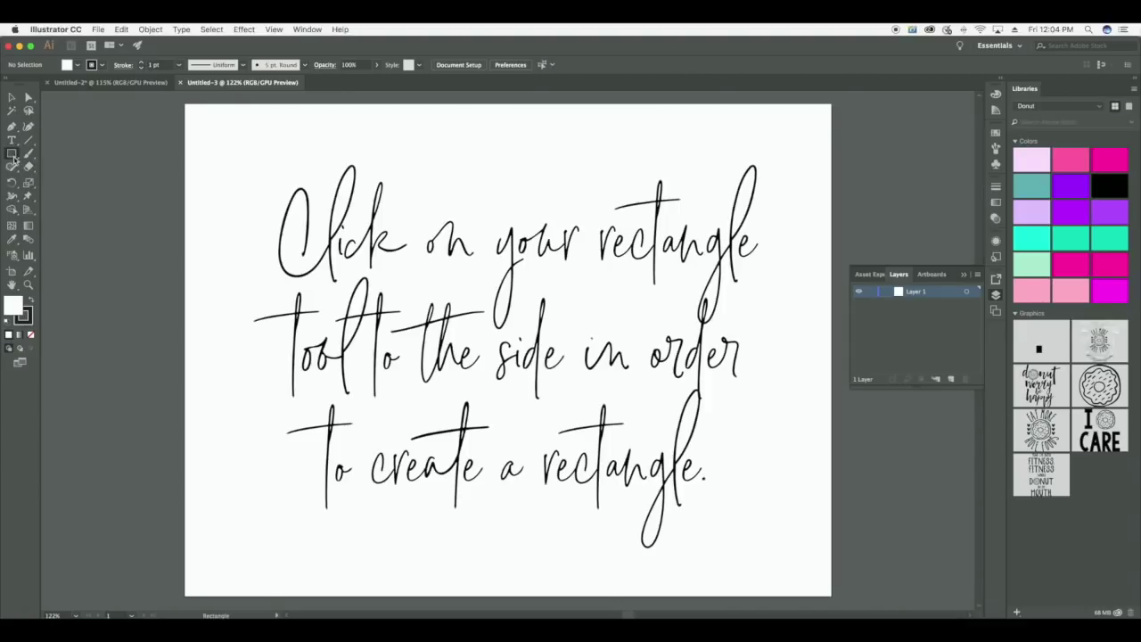
pyautogui.click(183, 104)
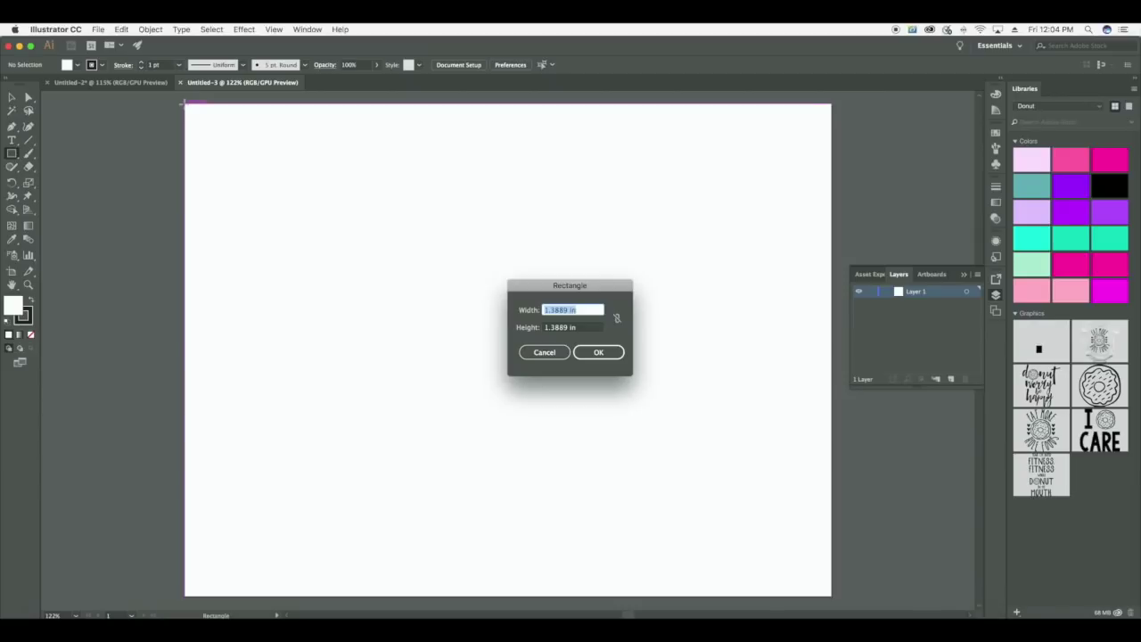
pyautogui.write('13.22')
pyautogui.press('Tab')
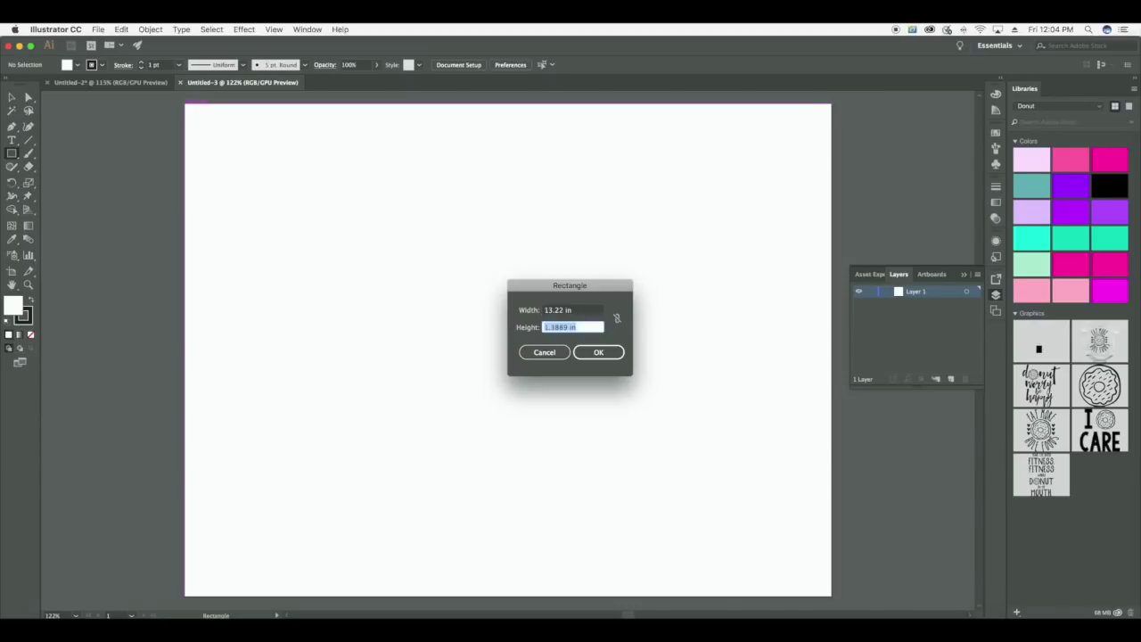
pyautogui.write('10.07')
pyautogui.click(595, 353)
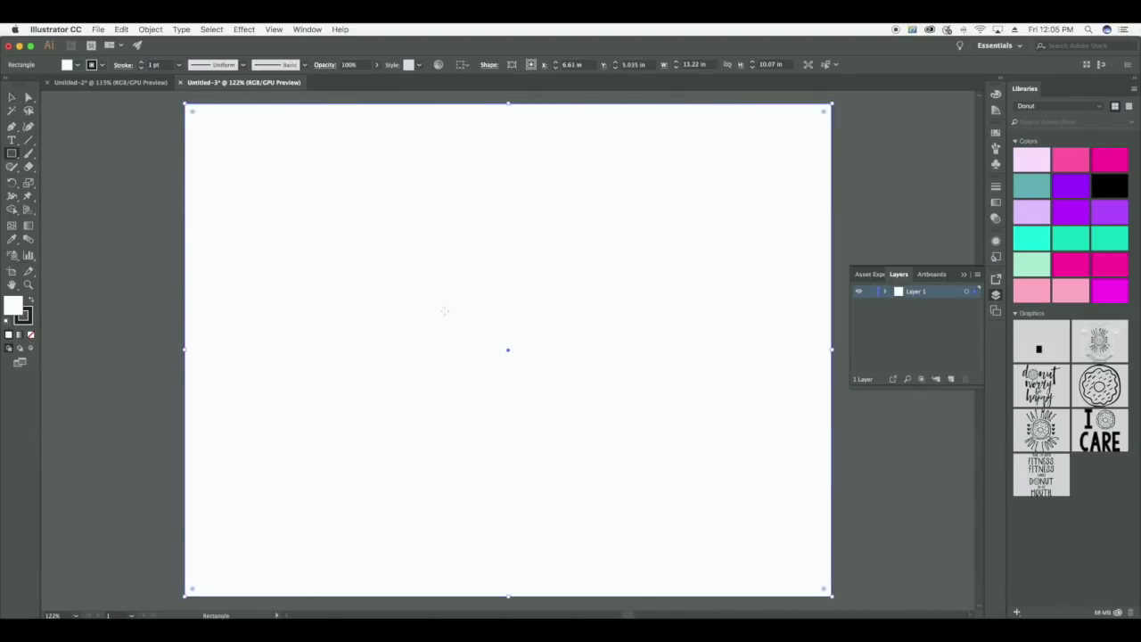
# Remove the stroke from the artboard-sized rectangle, keeping its white fill.
pyautogui.click(12, 97)
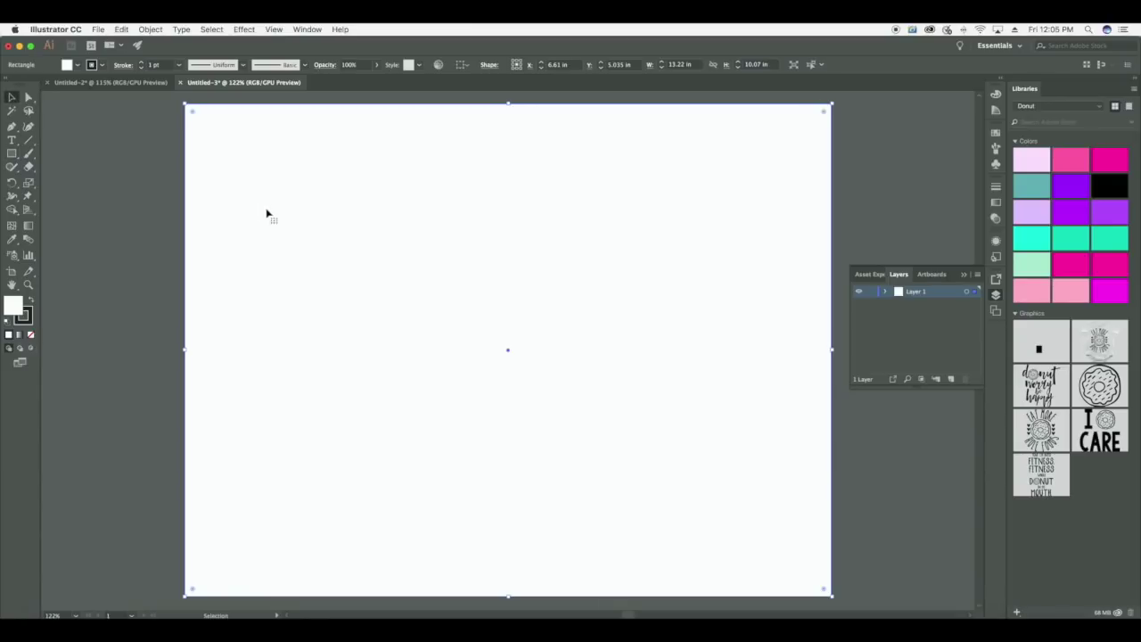
pyautogui.doubleClick(13, 305)
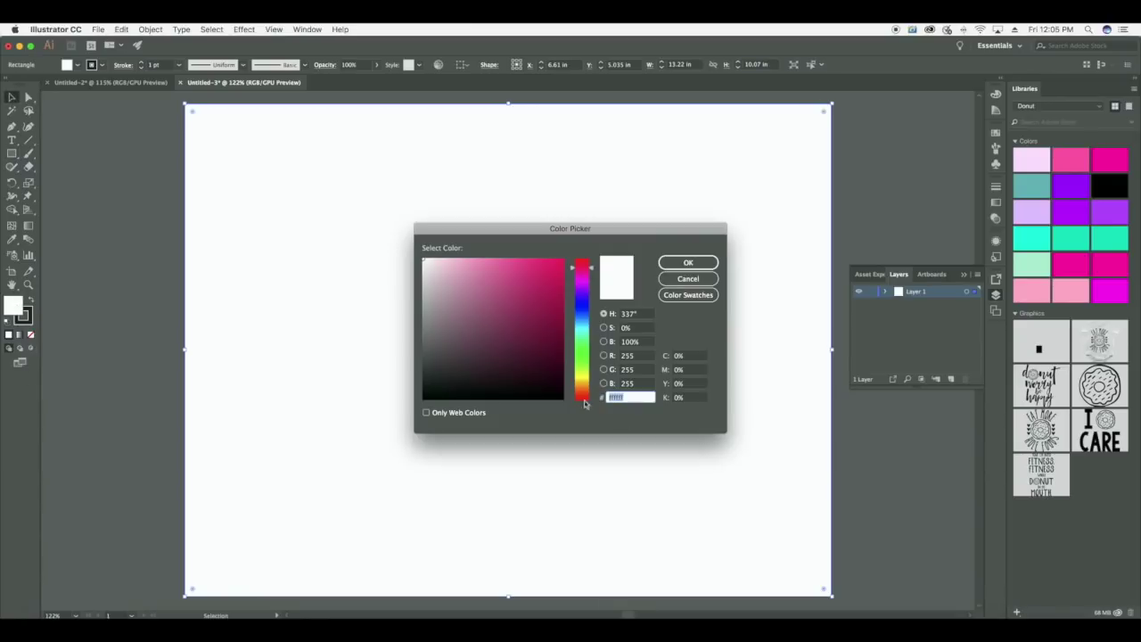
pyautogui.click(688, 278)
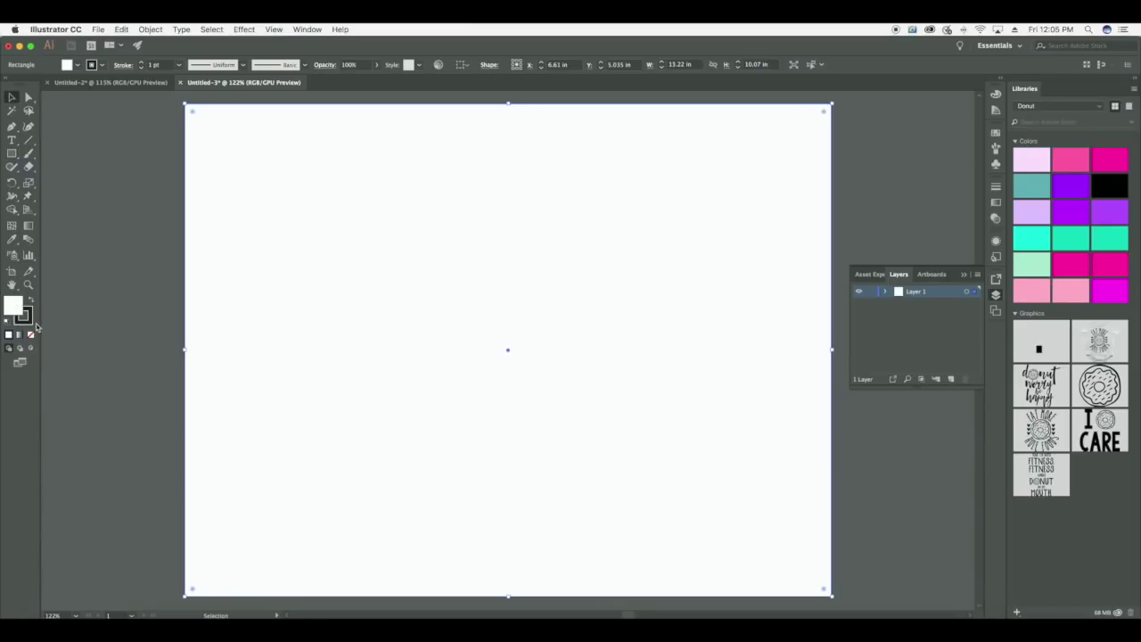
pyautogui.click(29, 320)
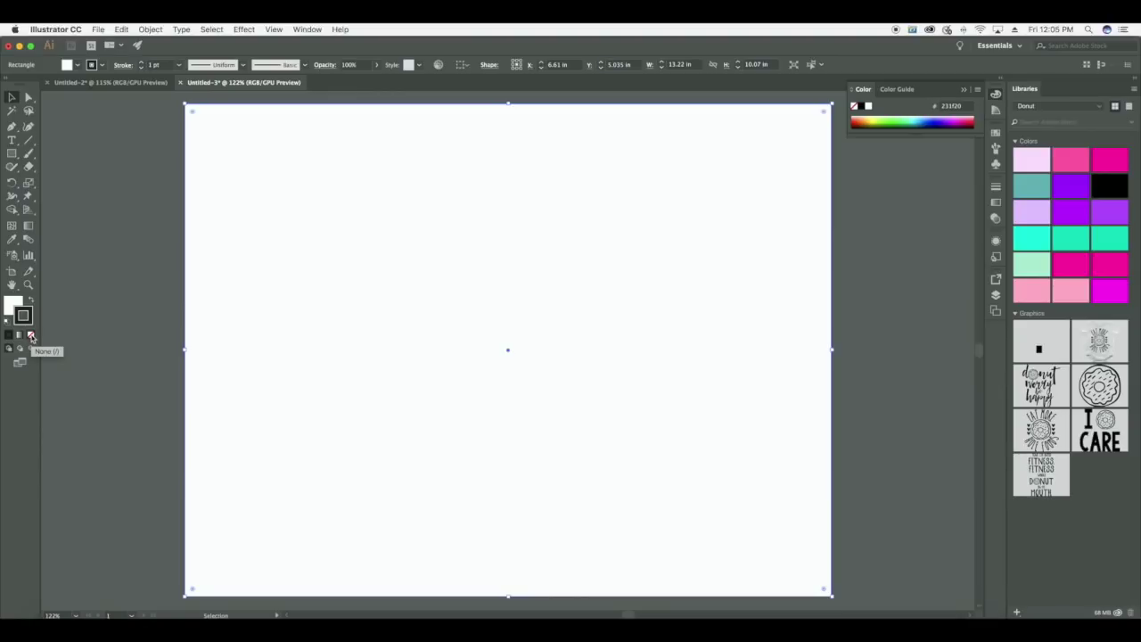
pyautogui.click(31, 336)
pyautogui.click(75, 346)
pyautogui.scroll(-1, 698, 265)
pyautogui.scroll(5, 638, 276)
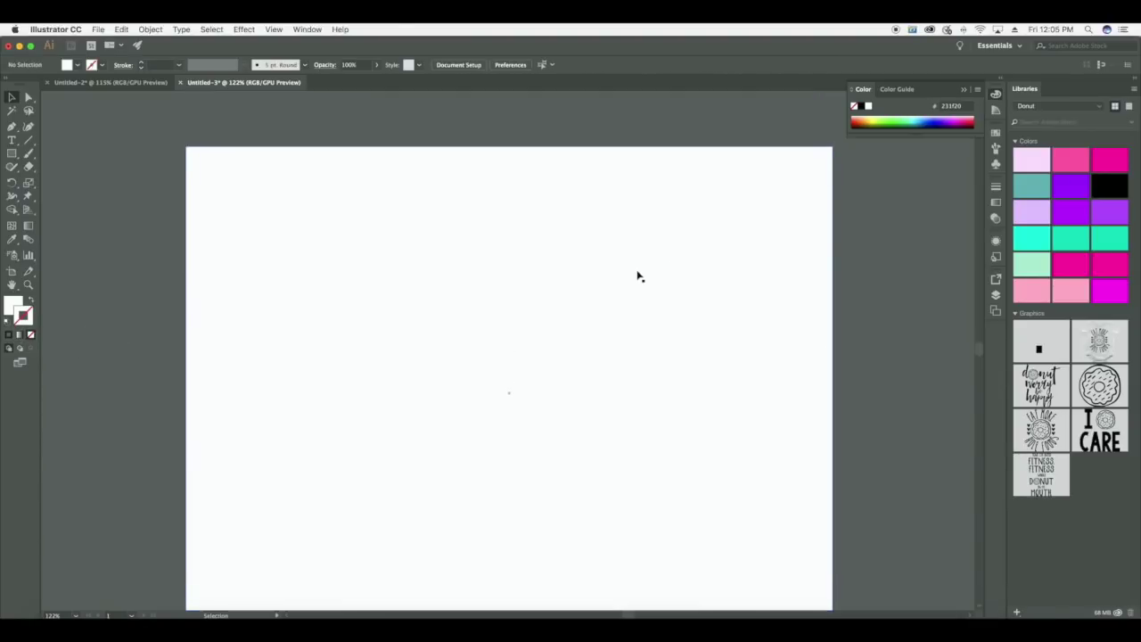
pyautogui.click(638, 277)
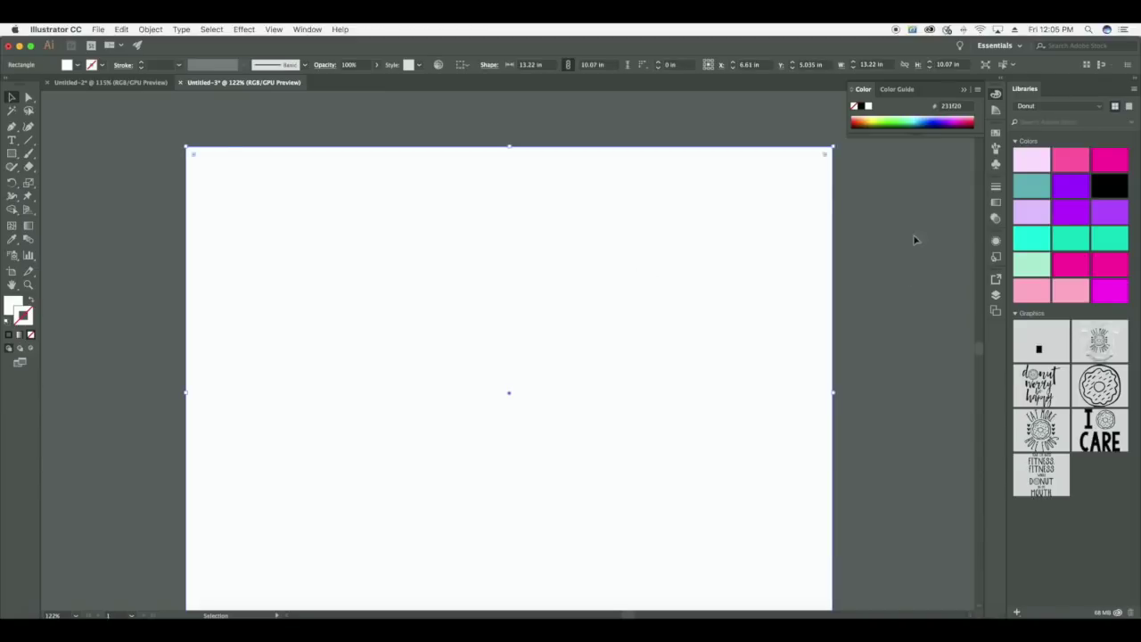
pyautogui.scroll(-3, 927, 248)
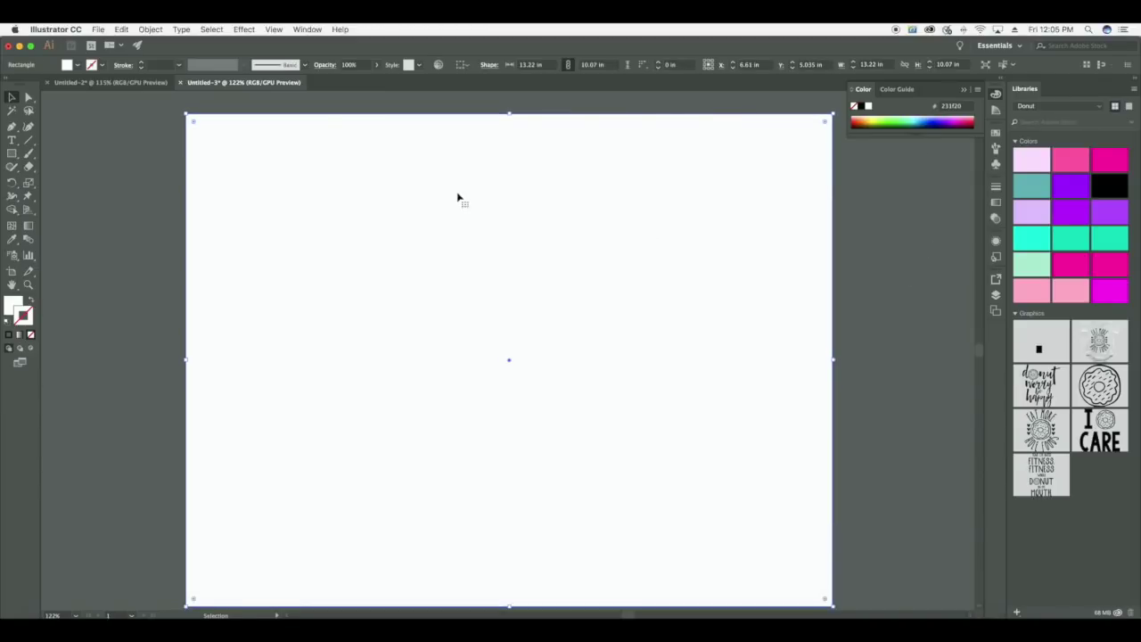
# Bring the layer list back, expand Layer 1 and lock the background rectangle.
pyautogui.click(966, 90)
pyautogui.click(306, 30)
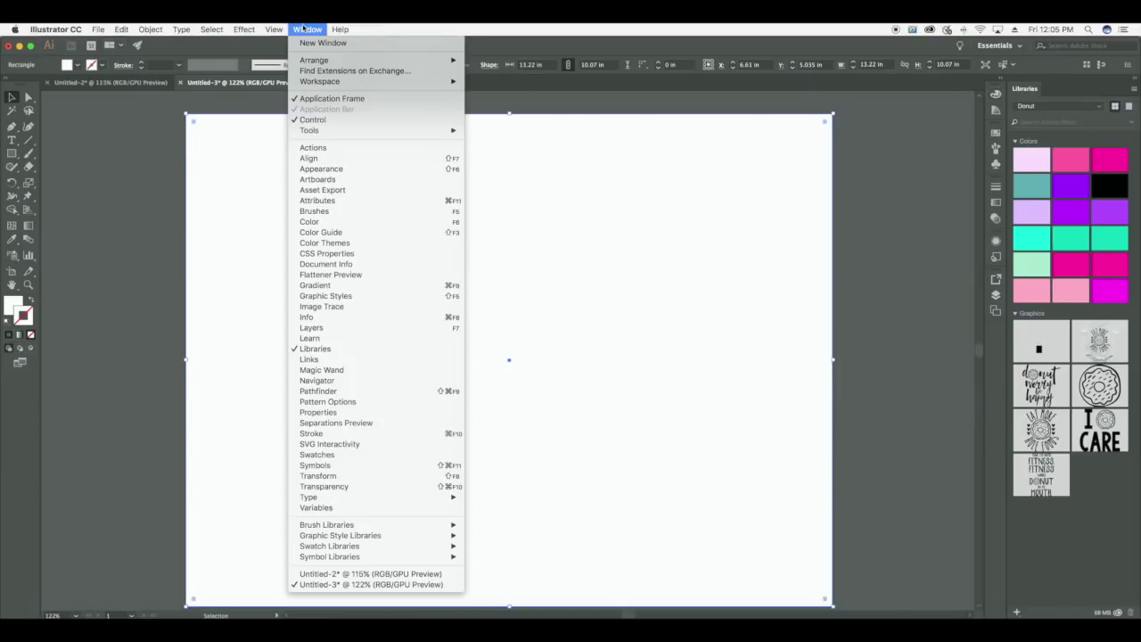
pyautogui.click(333, 328)
pyautogui.click(884, 291)
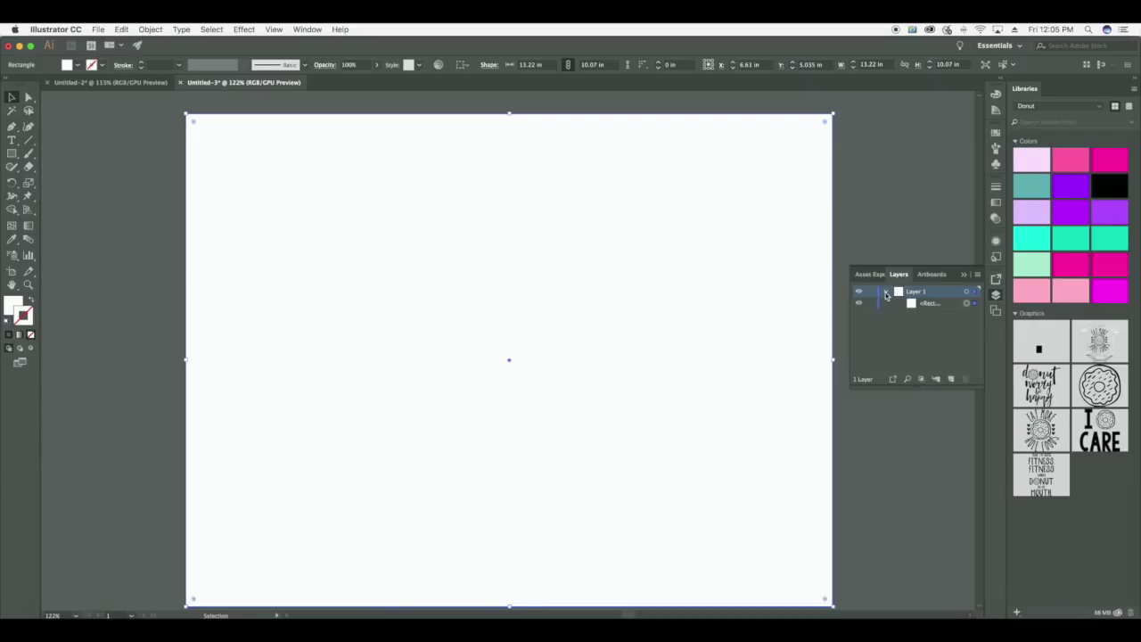
pyautogui.click(872, 304)
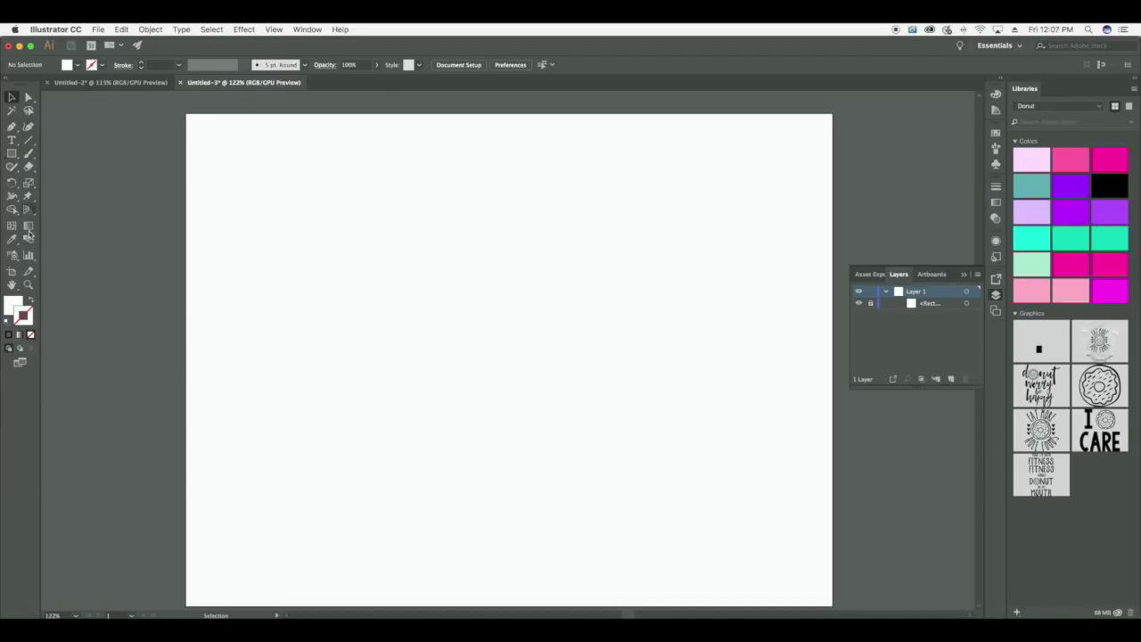
# Create a 1.5 by 1.5 in square in the upper-left area of the page.
pyautogui.click(12, 153)
pyautogui.click(241, 204)
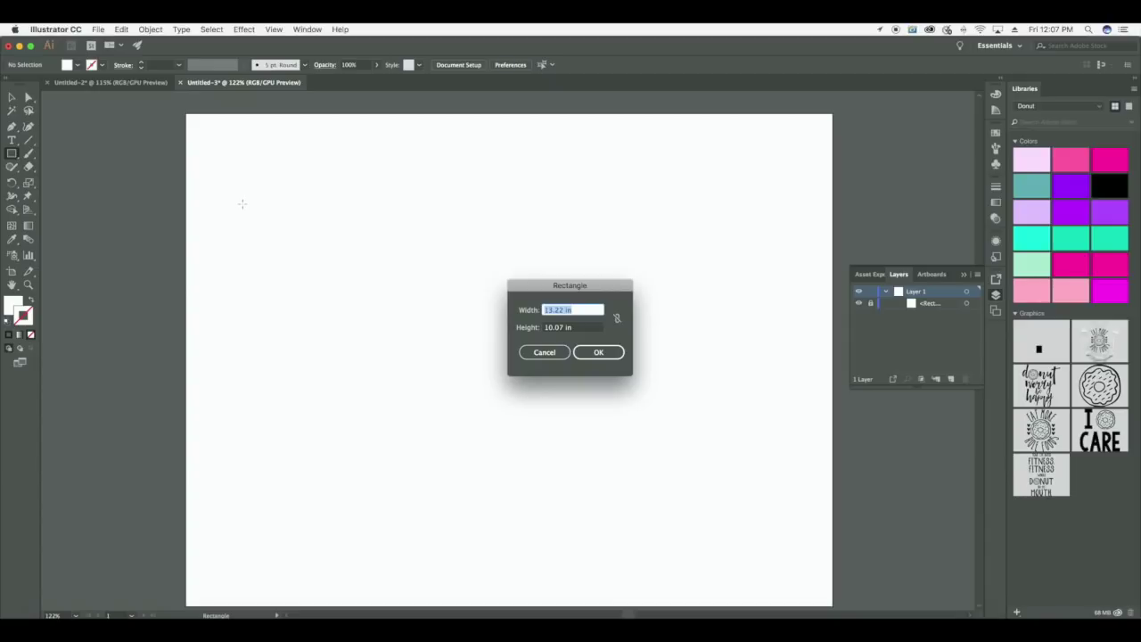
pyautogui.write('1.5')
pyautogui.press('Tab')
pyautogui.write('1.5')
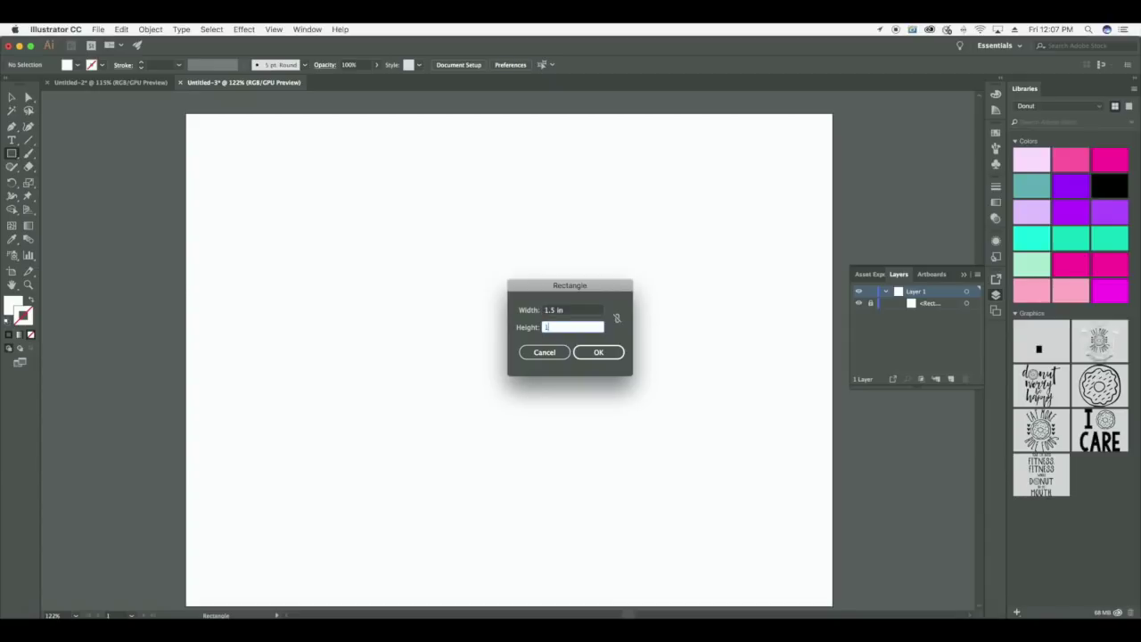
pyautogui.press('Return')
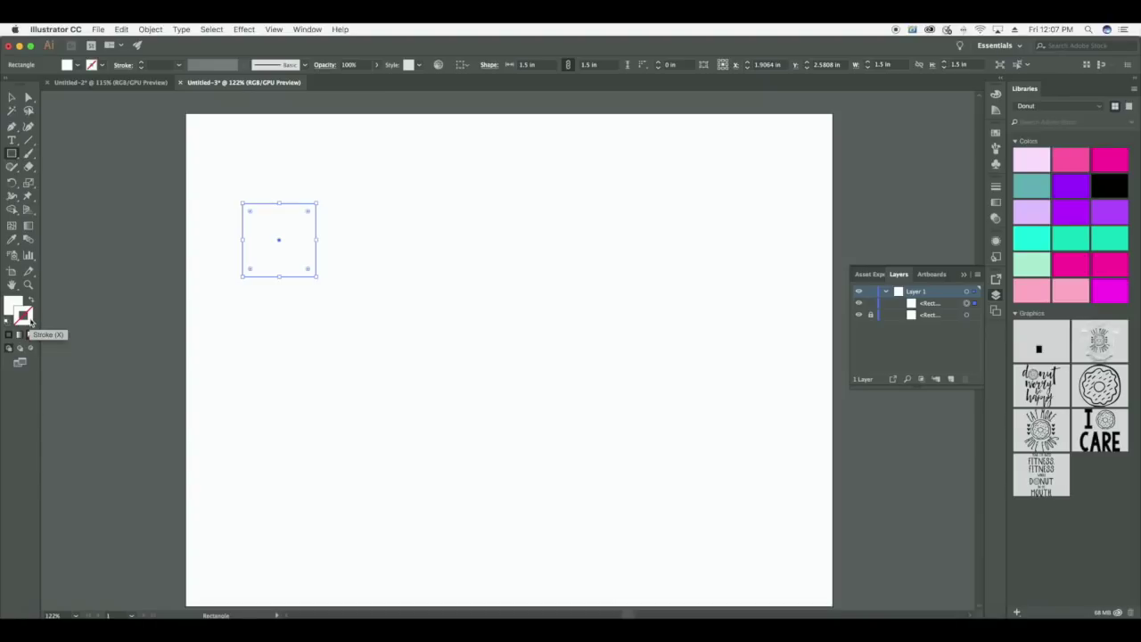
# Give the 1.5 in square a dark solid 1 pt stroke, show the stroke settings and deselect it.
pyautogui.click(9, 335)
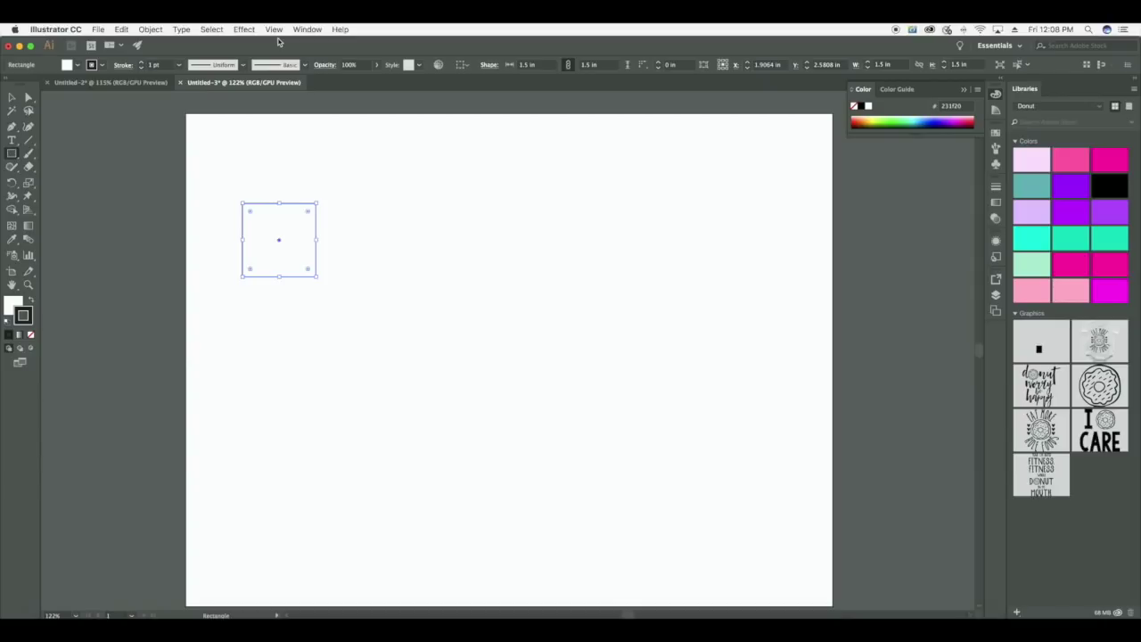
pyautogui.click(306, 29)
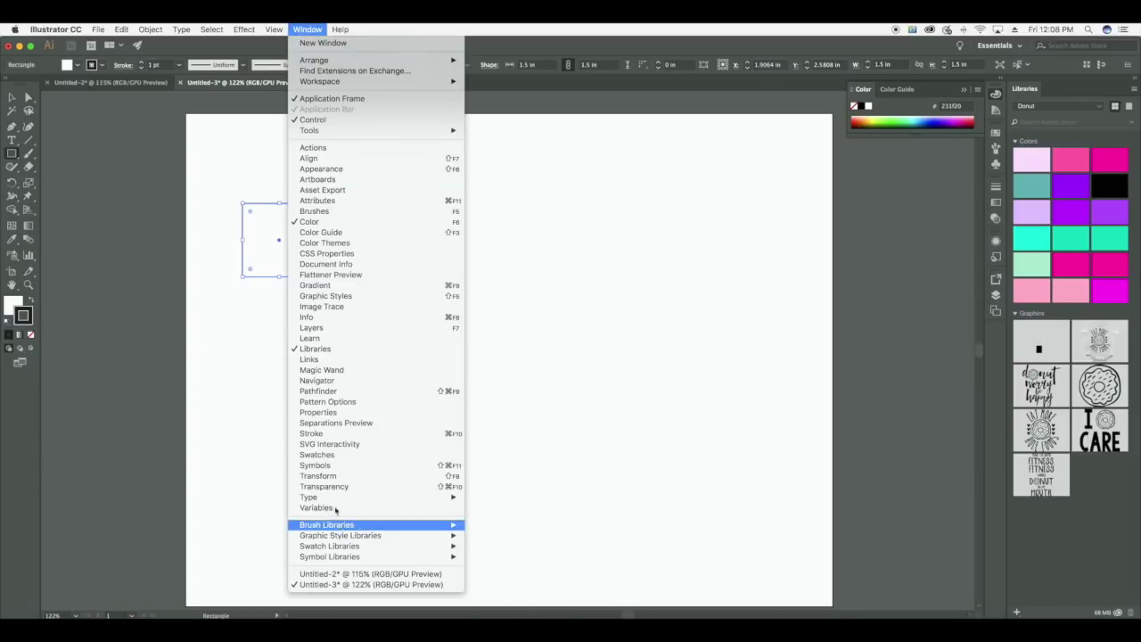
pyautogui.click(328, 435)
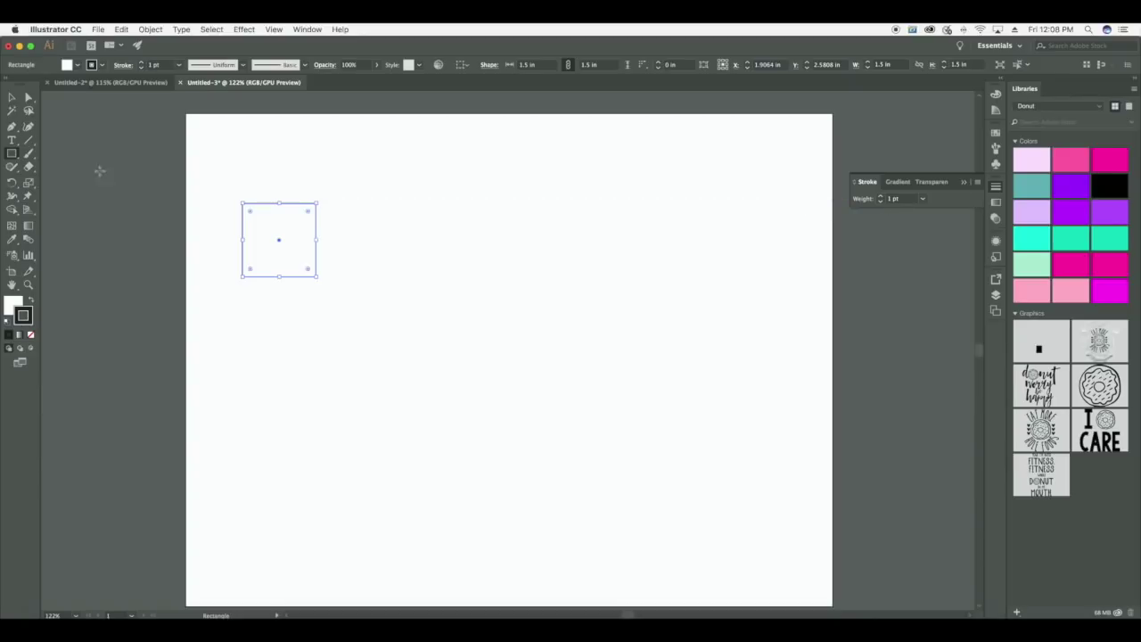
pyautogui.click(15, 95)
pyautogui.click(458, 392)
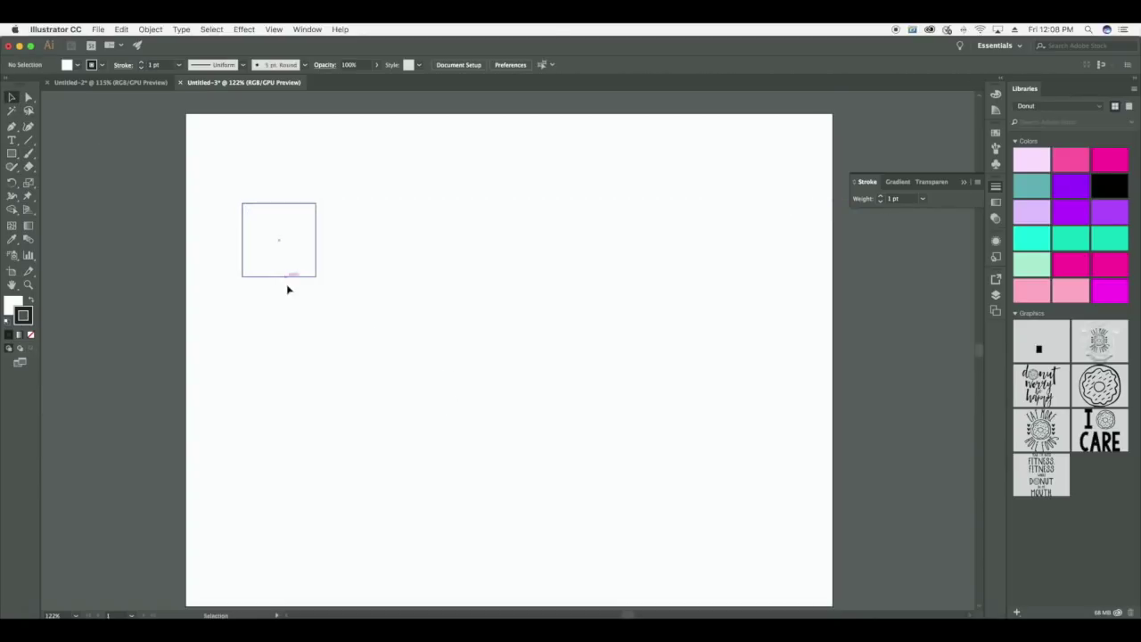
# Try a 3 pt stroke weight on the square and deselect it to judge the outline.
pyautogui.click(316, 273)
pyautogui.click(923, 197)
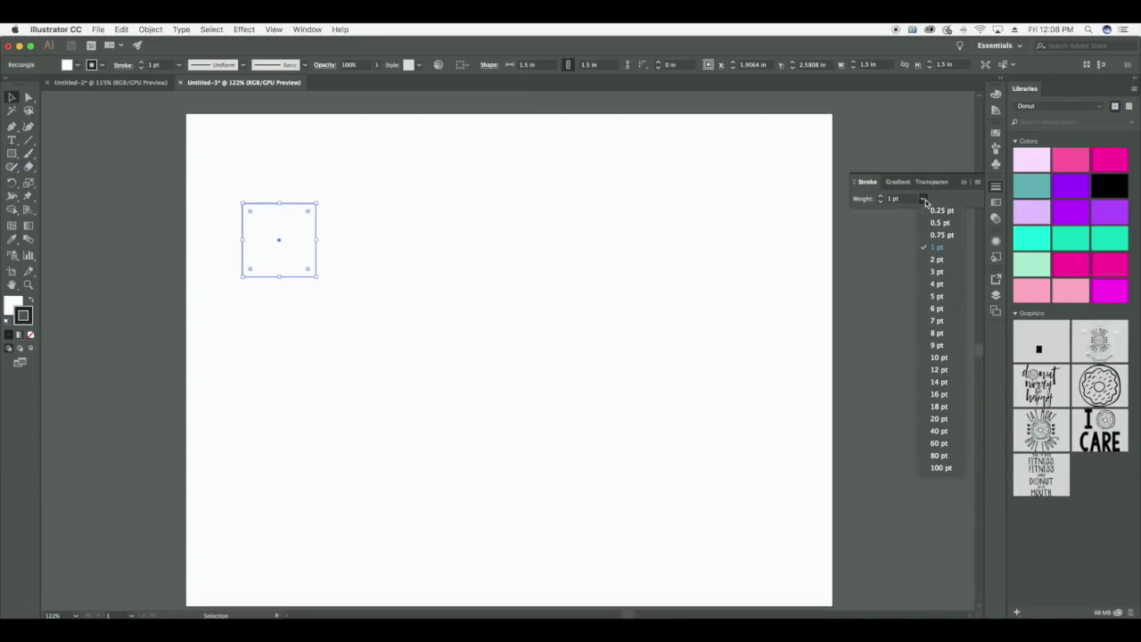
pyautogui.click(938, 272)
pyautogui.click(422, 336)
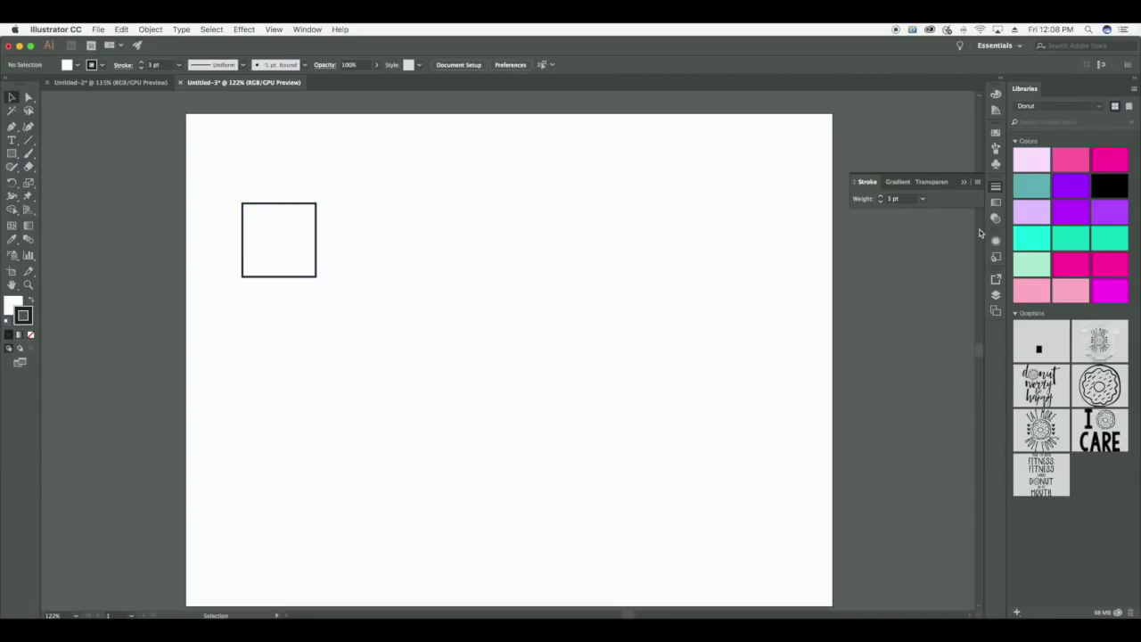
# Try a 0.25 pt stroke weight on the square and deselect it to compare the outline.
pyautogui.click(923, 198)
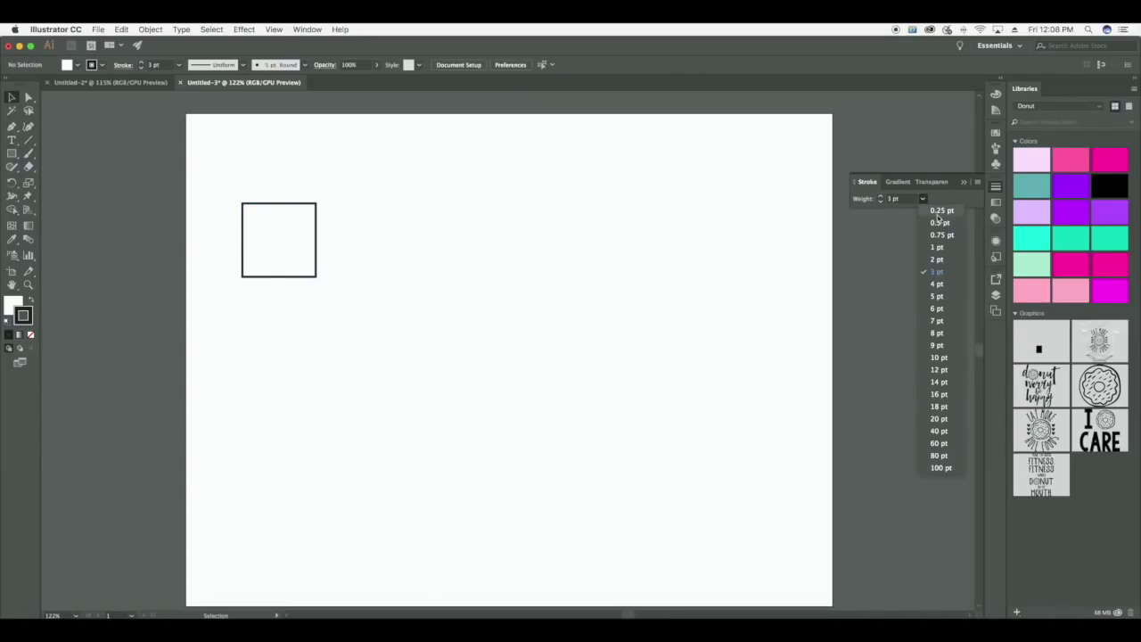
pyautogui.click(932, 210)
pyautogui.click(316, 248)
pyautogui.click(923, 198)
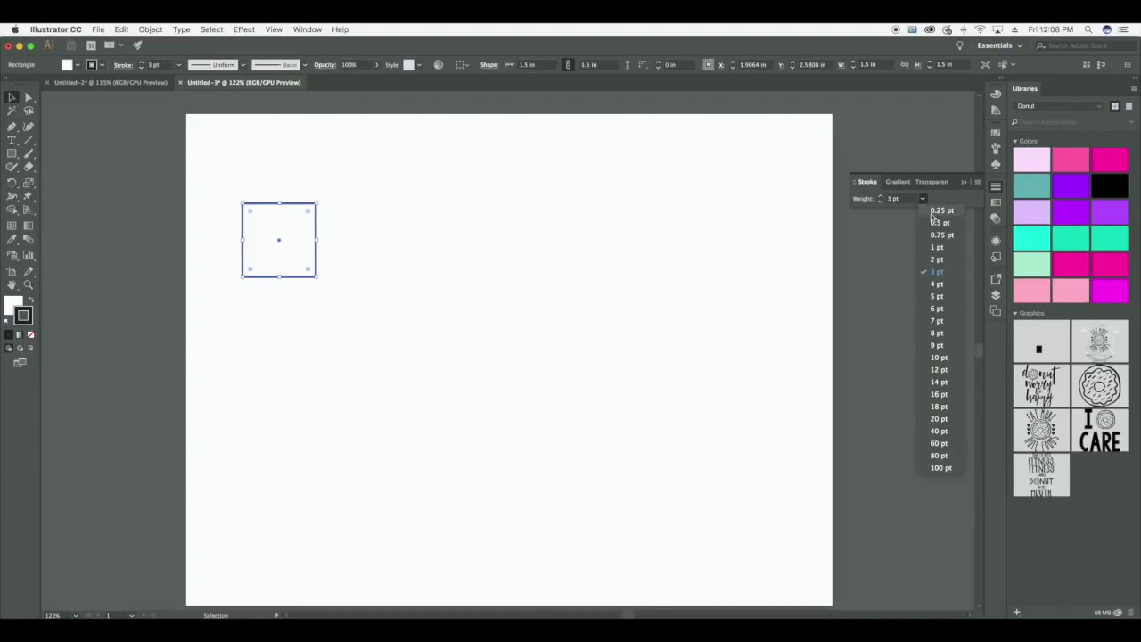
pyautogui.click(932, 210)
pyautogui.click(462, 414)
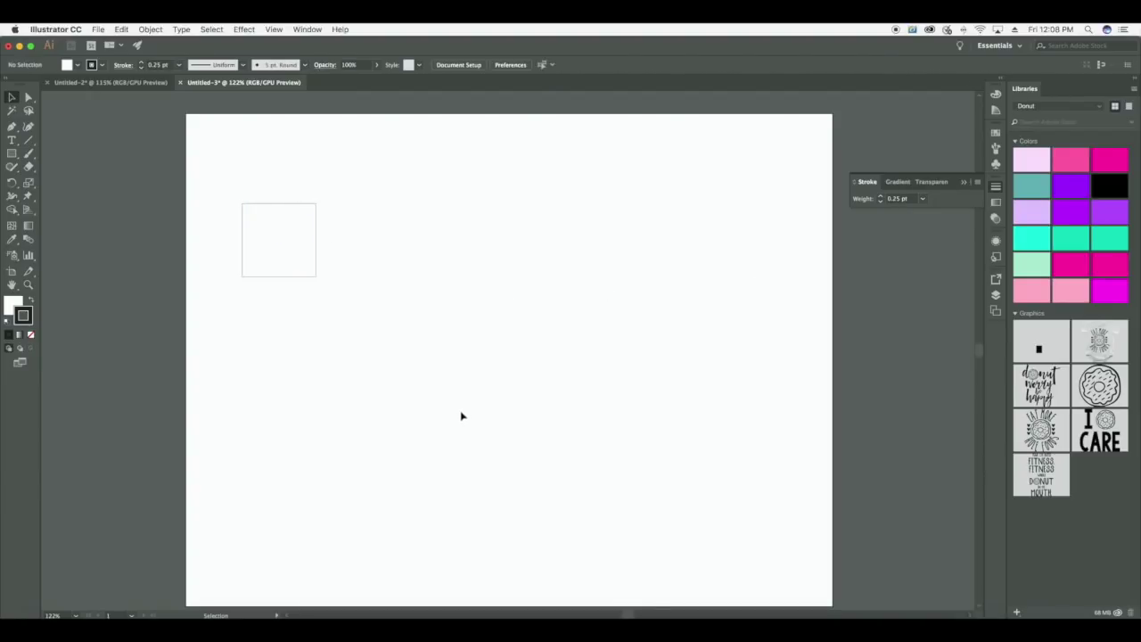
# Set the square's stroke weight to 1 pt.
pyautogui.click(316, 279)
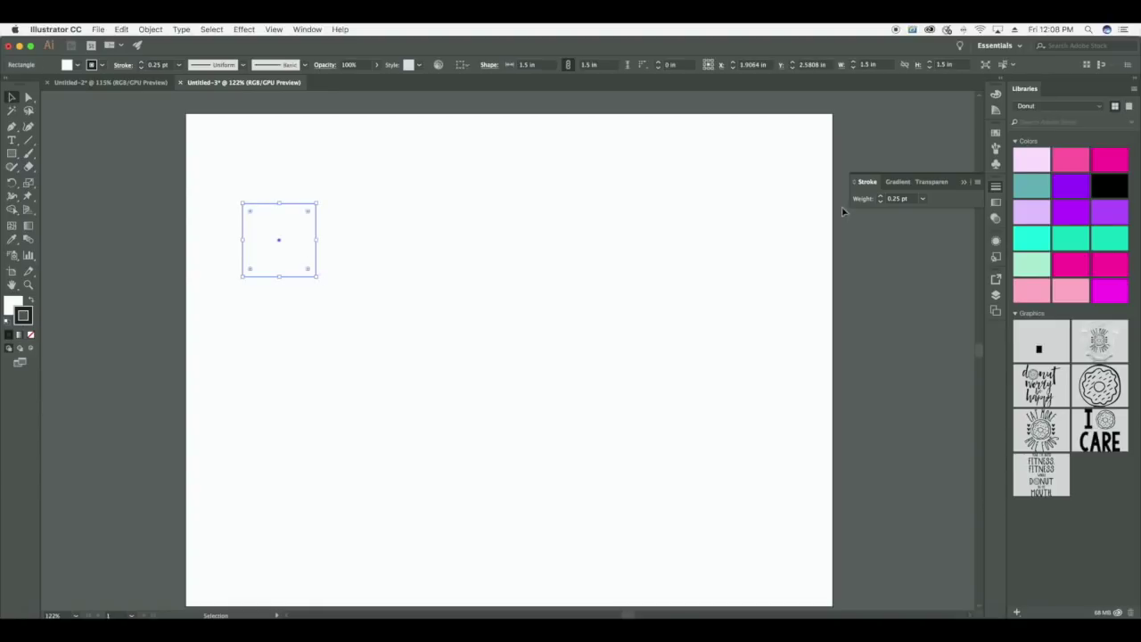
pyautogui.click(923, 198)
pyautogui.click(932, 246)
pyautogui.click(484, 354)
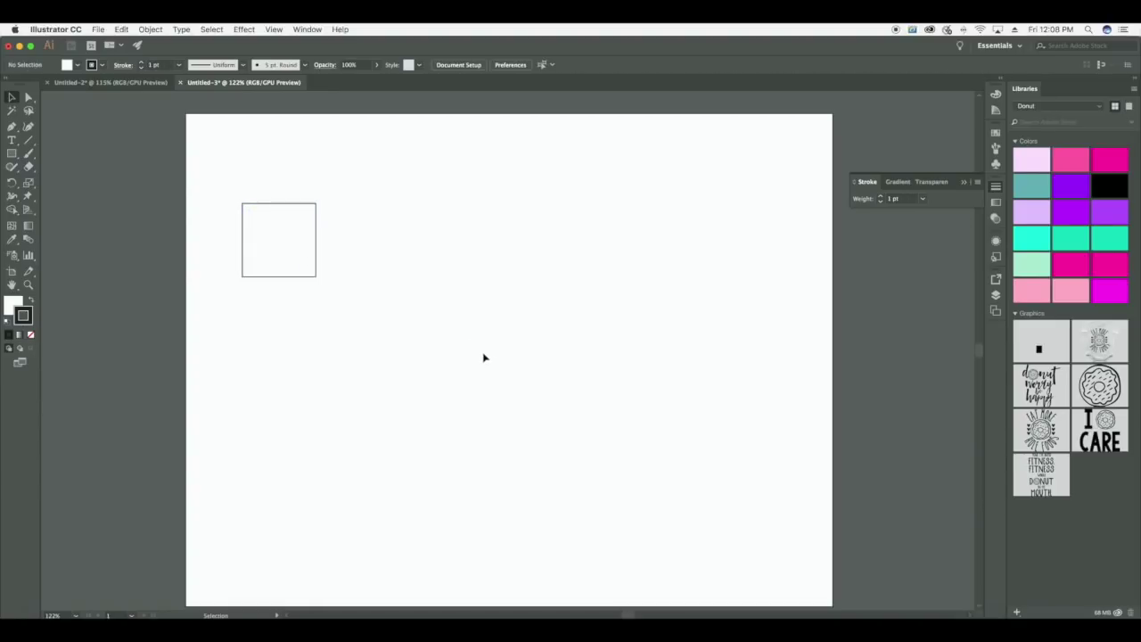
# Move the square up and to the right, placing its centre at about X 3.46 in, Y 1.83 in.
pyautogui.moveTo(315, 265); pyautogui.dragTo(402, 225)
pyautogui.click(400, 298)
pyautogui.moveTo(402, 232); pyautogui.dragTo(392, 232)
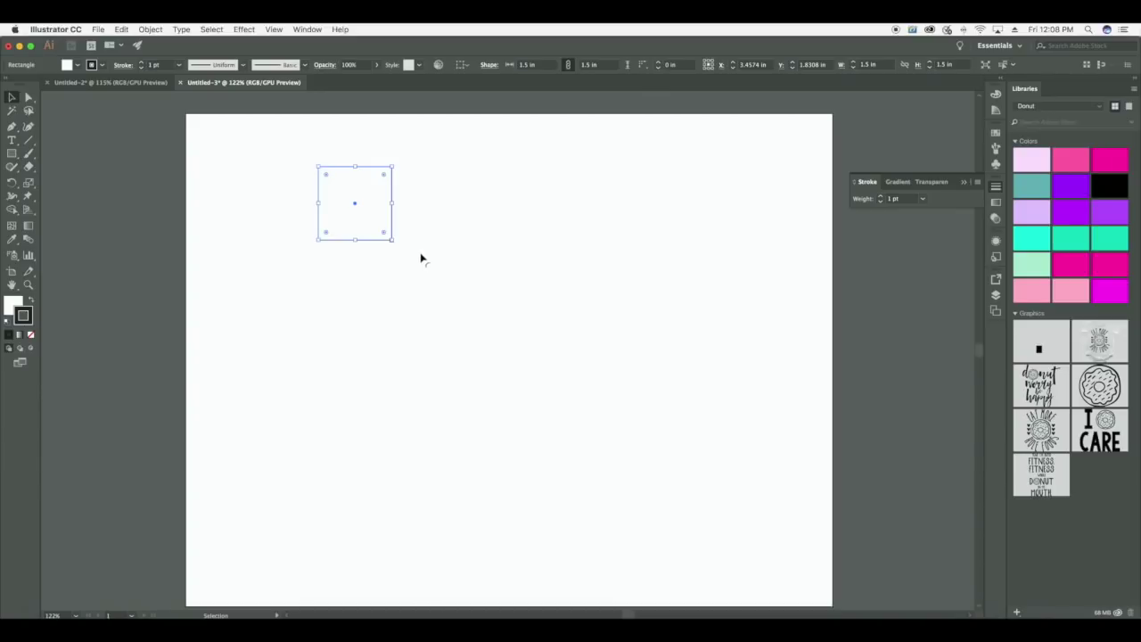
# Duplicate the square and snap the copy flush against the original's right edge, aligned in the same row.
pyautogui.press('a')
pyautogui.press('super+v')
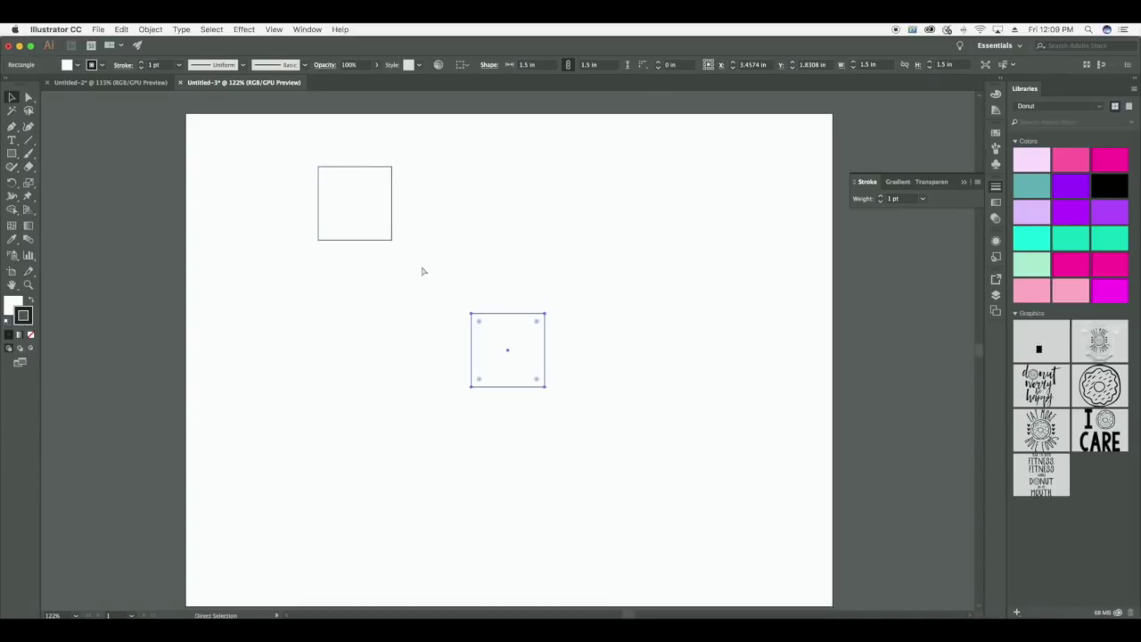
pyautogui.moveTo(542, 331); pyautogui.dragTo(521, 275)
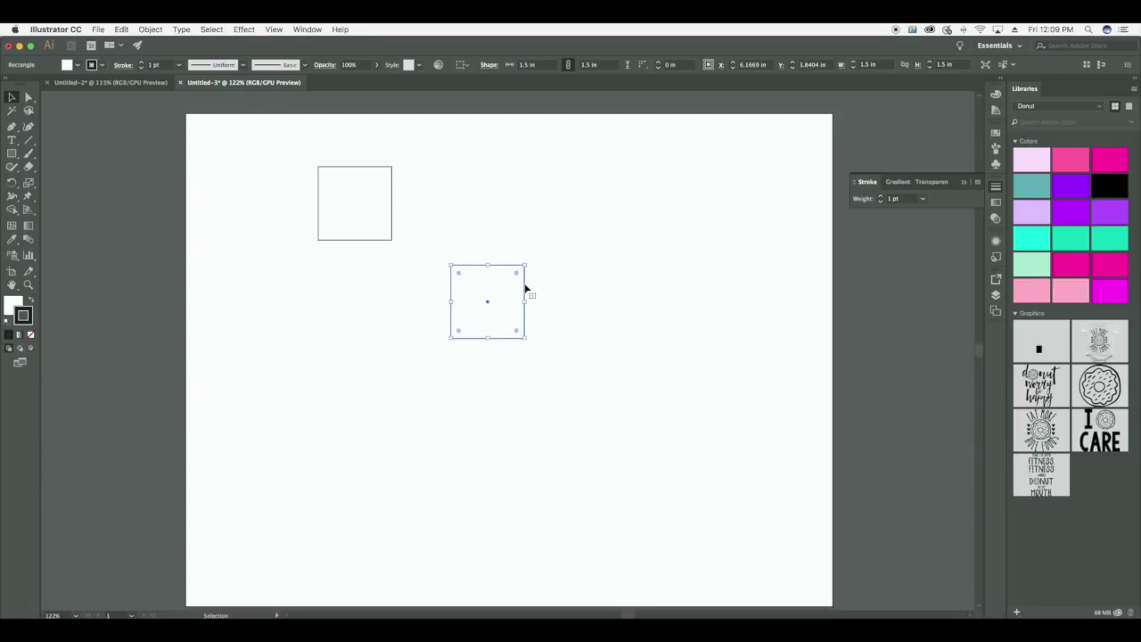
pyautogui.moveTo(524, 287); pyautogui.dragTo(482, 187)
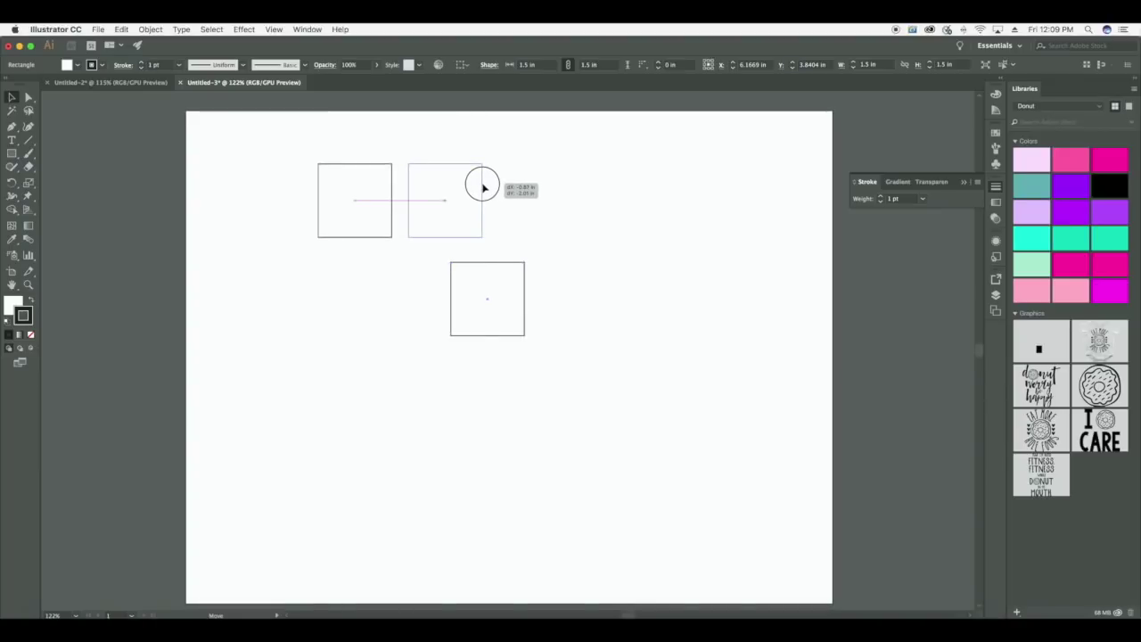
pyautogui.moveTo(482, 187); pyautogui.dragTo(467, 186)
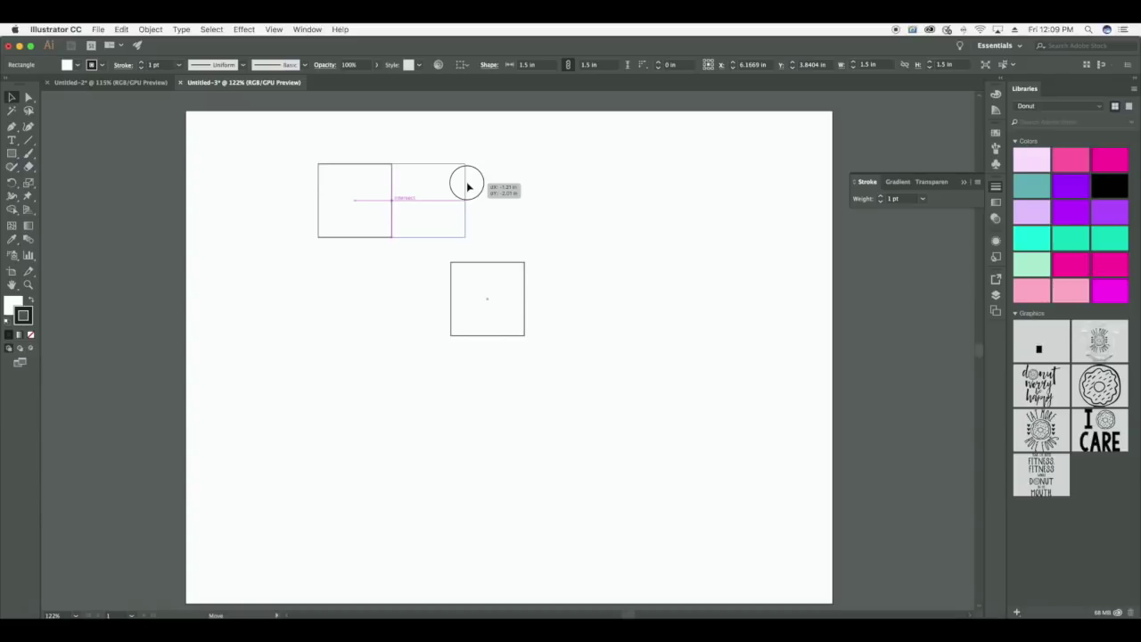
pyautogui.moveTo(467, 186); pyautogui.dragTo(466, 183)
pyautogui.click(441, 272)
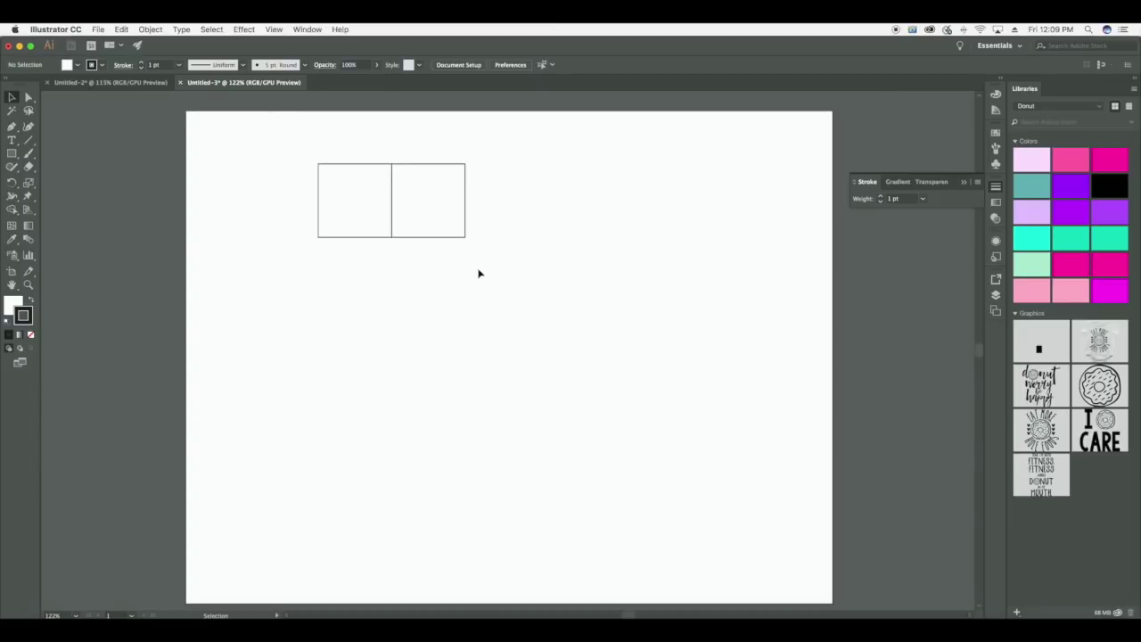
# Duplicate the pair of squares and snap the copies to the right end, making a row of four.
pyautogui.moveTo(553, 310); pyautogui.dragTo(283, 141)
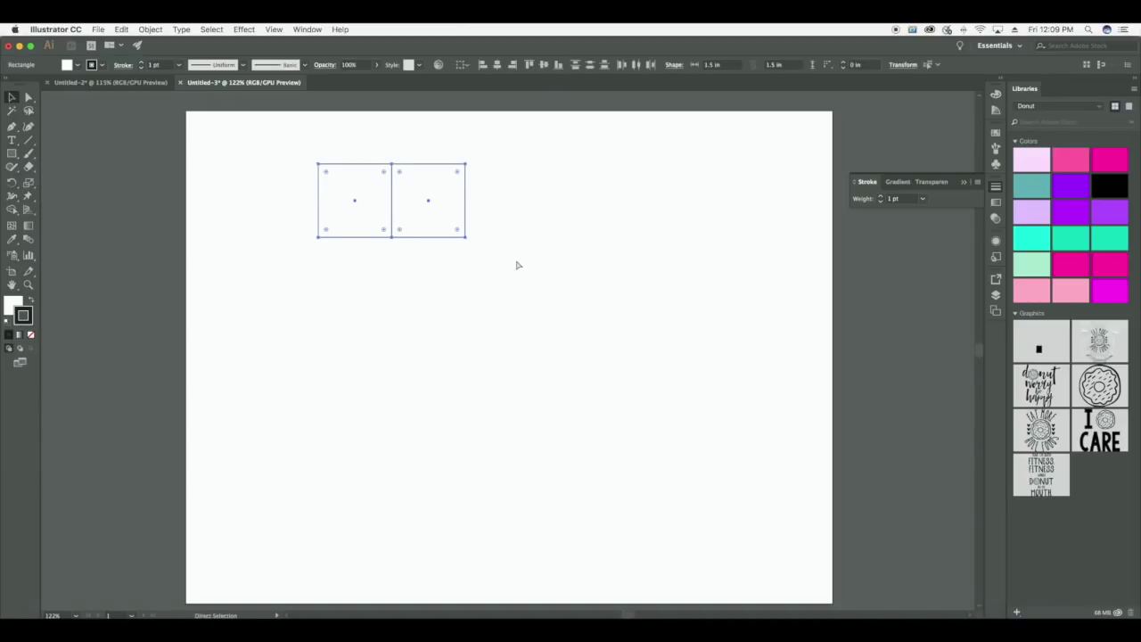
pyautogui.press('super+v')
pyautogui.moveTo(560, 324); pyautogui.dragTo(583, 168)
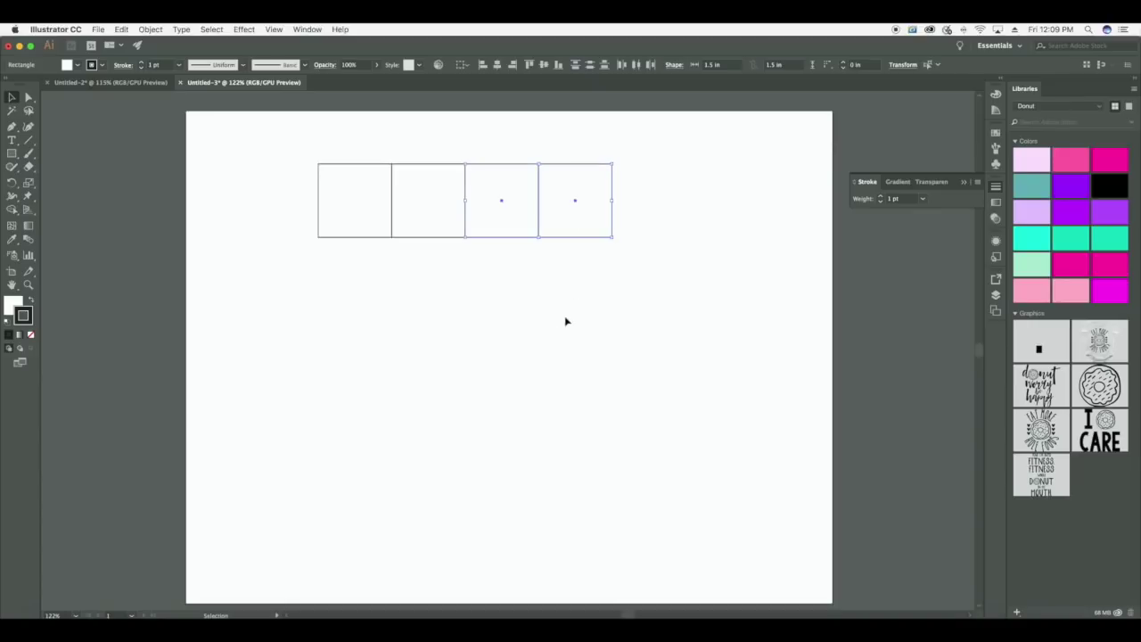
pyautogui.click(567, 321)
# Duplicate the last two squares and snap the copies to the right end, making a row of six.
pyautogui.moveTo(628, 251); pyautogui.dragTo(497, 198)
pyautogui.hotkey('ctrl', 'v')
pyautogui.moveTo(545, 317); pyautogui.dragTo(722, 168)
pyautogui.click(680, 316)
# Shift the row of six squares to the left and add a copy of the last square as the seventh.
pyautogui.moveTo(770, 278); pyautogui.dragTo(392, 203)
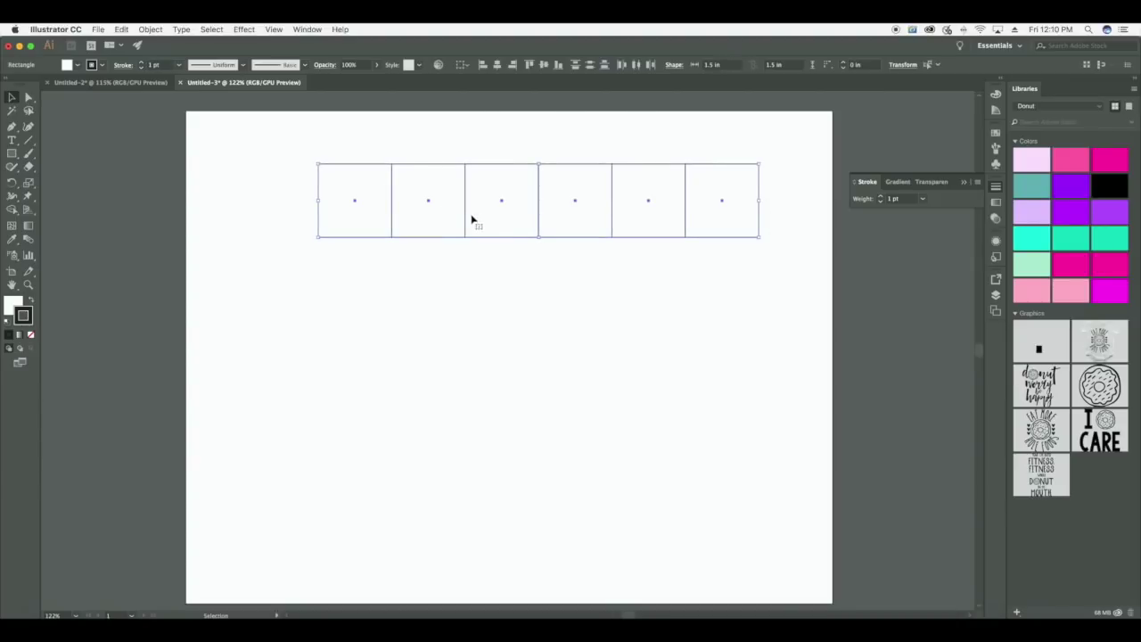
pyautogui.moveTo(466, 217); pyautogui.dragTo(419, 217)
pyautogui.click(724, 206)
pyautogui.click(714, 206)
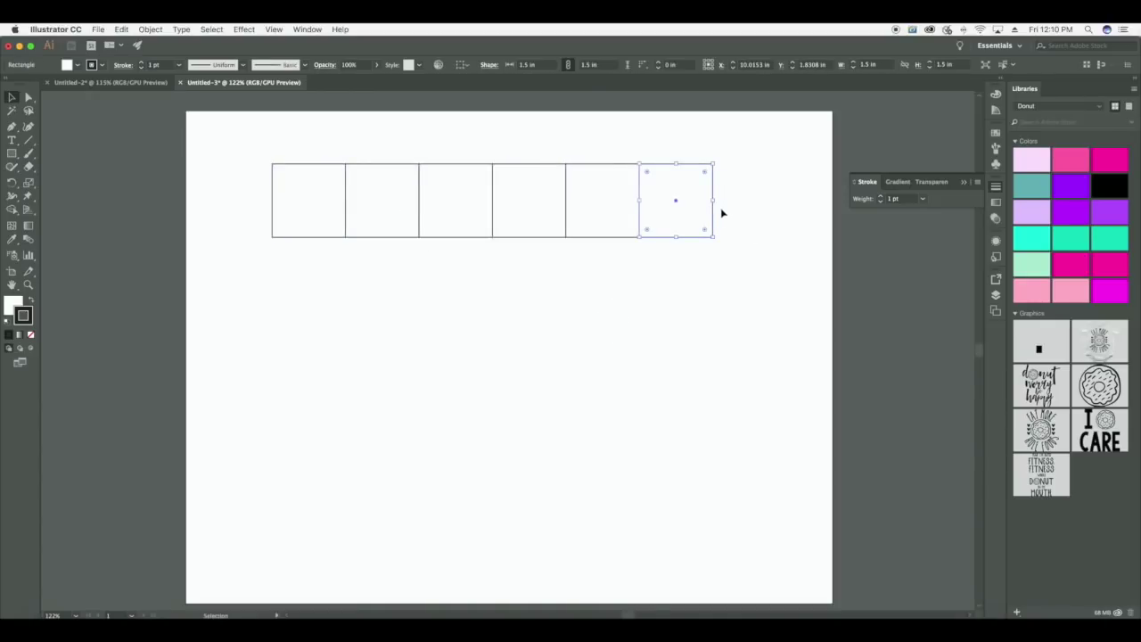
pyautogui.hotkey('ctrl', 'c')
pyautogui.hotkey('ctrl', 'v')
pyautogui.moveTo(506, 349); pyautogui.dragTo(749, 201)
pyautogui.click(741, 296)
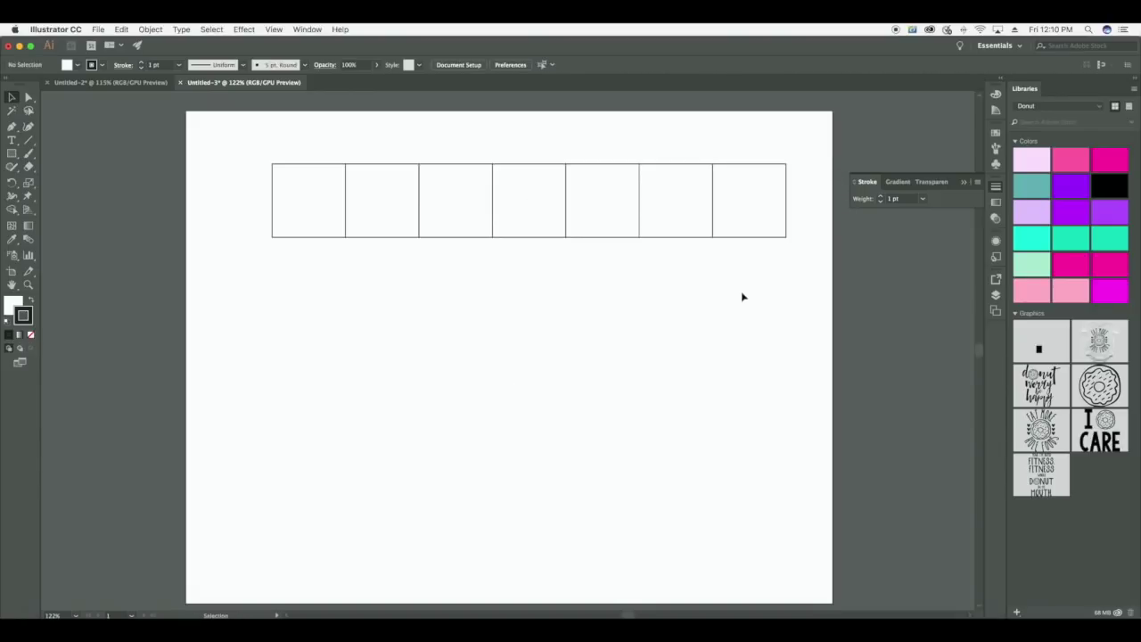
# Duplicate the row of seven squares and snap the copy directly beneath it as the second row.
pyautogui.moveTo(798, 265); pyautogui.dragTo(243, 187)
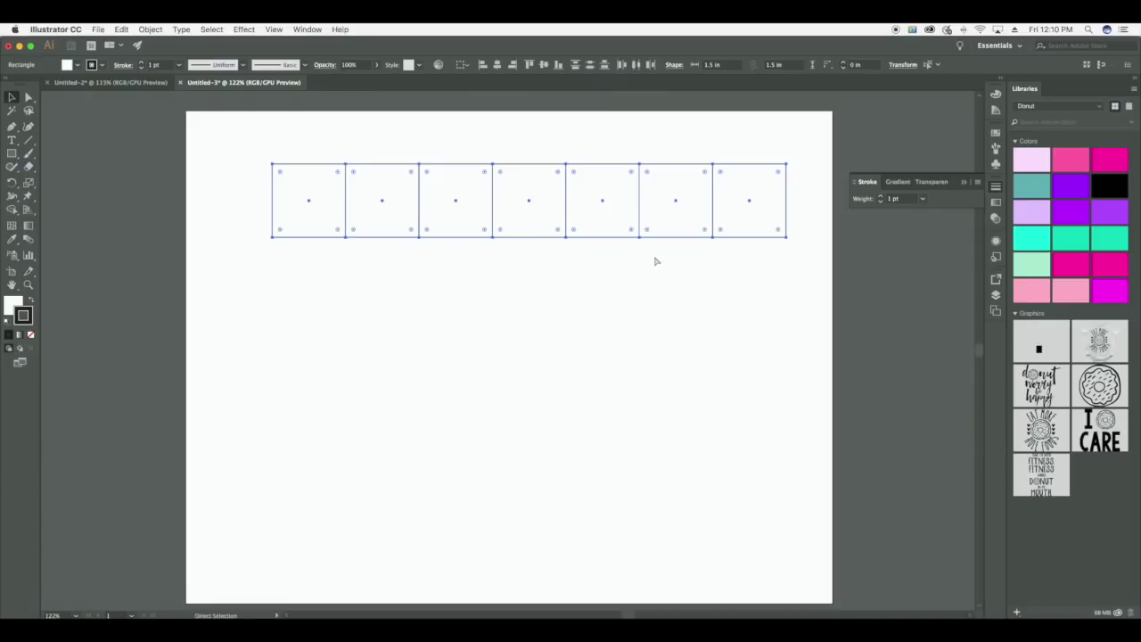
pyautogui.press('super+v')
pyautogui.moveTo(597, 318); pyautogui.dragTo(616, 240)
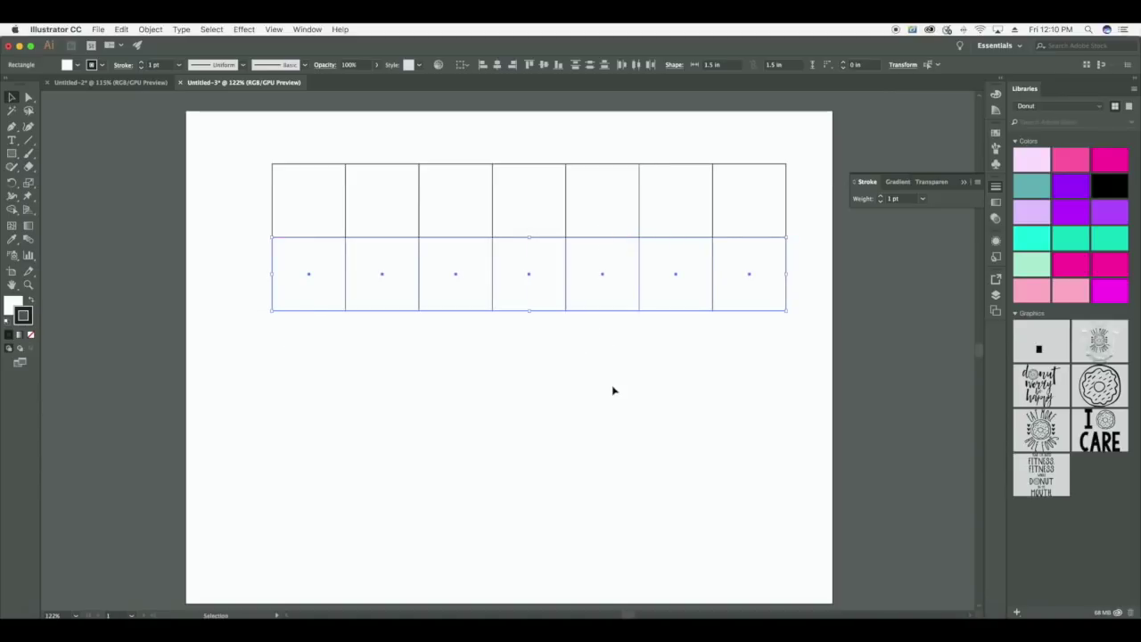
pyautogui.click(657, 372)
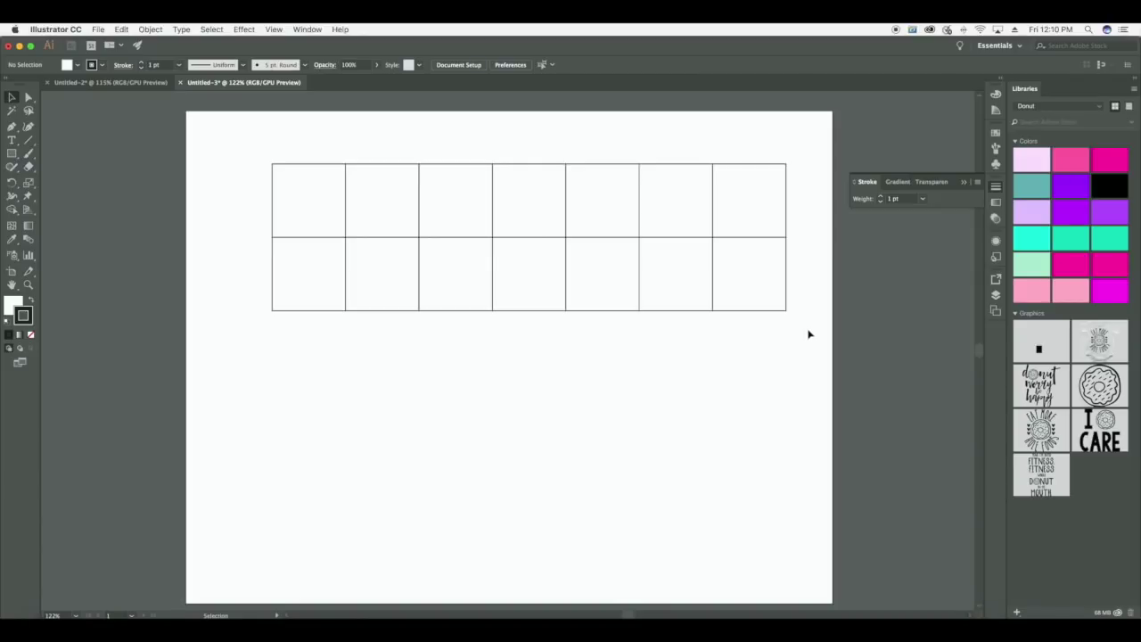
# Duplicate both rows of squares and snap the copies directly beneath them, making four rows.
pyautogui.moveTo(809, 333); pyautogui.dragTo(236, 149)
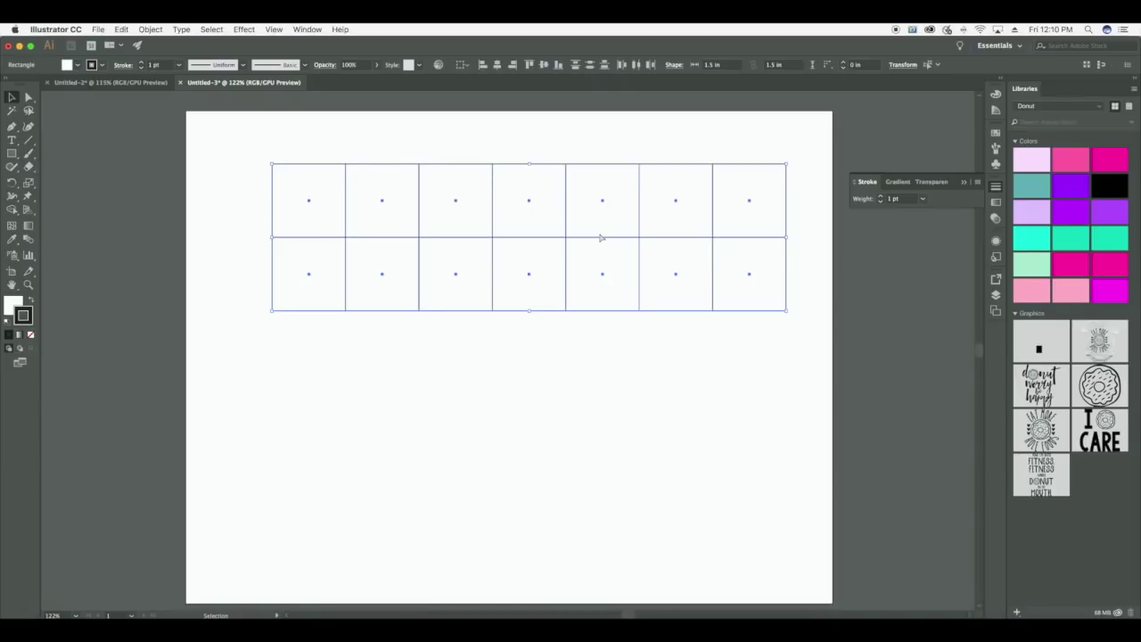
pyautogui.hotkey('ctrl', 'v')
pyautogui.moveTo(619, 350); pyautogui.dragTo(638, 370)
pyautogui.click(635, 483)
# Duplicate the bottom row and snap the copy beneath it, completing a calendar grid of seven columns by five rows.
pyautogui.moveTo(802, 482); pyautogui.dragTo(250, 425)
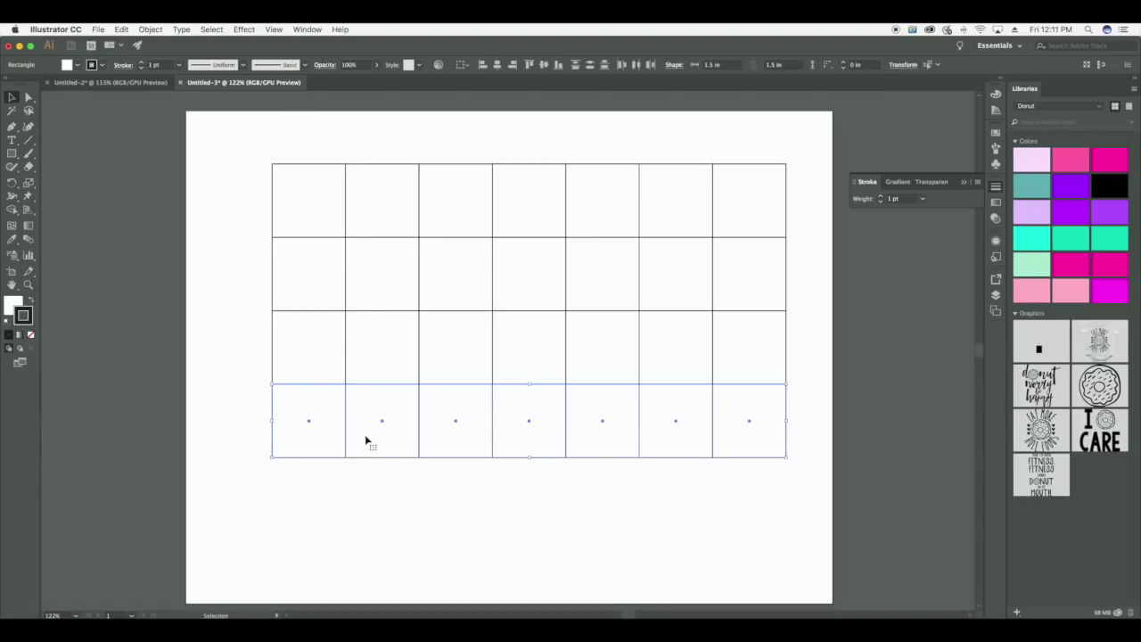
pyautogui.press('a')
pyautogui.hotkey('ctrl', 'z')
pyautogui.press('v')
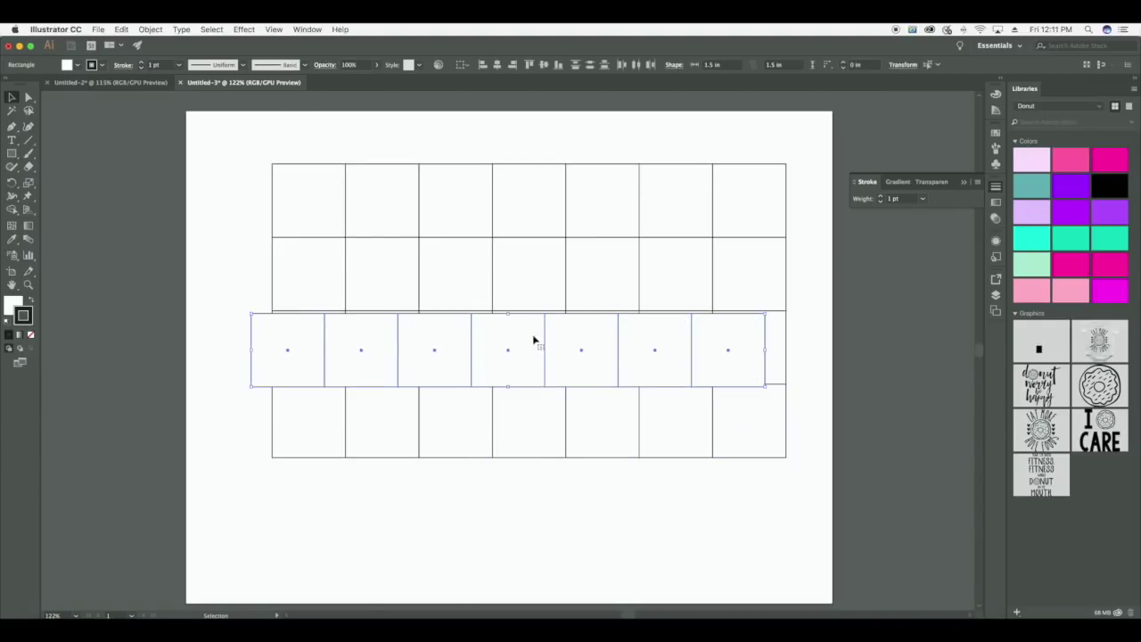
pyautogui.moveTo(545, 339); pyautogui.dragTo(566, 480)
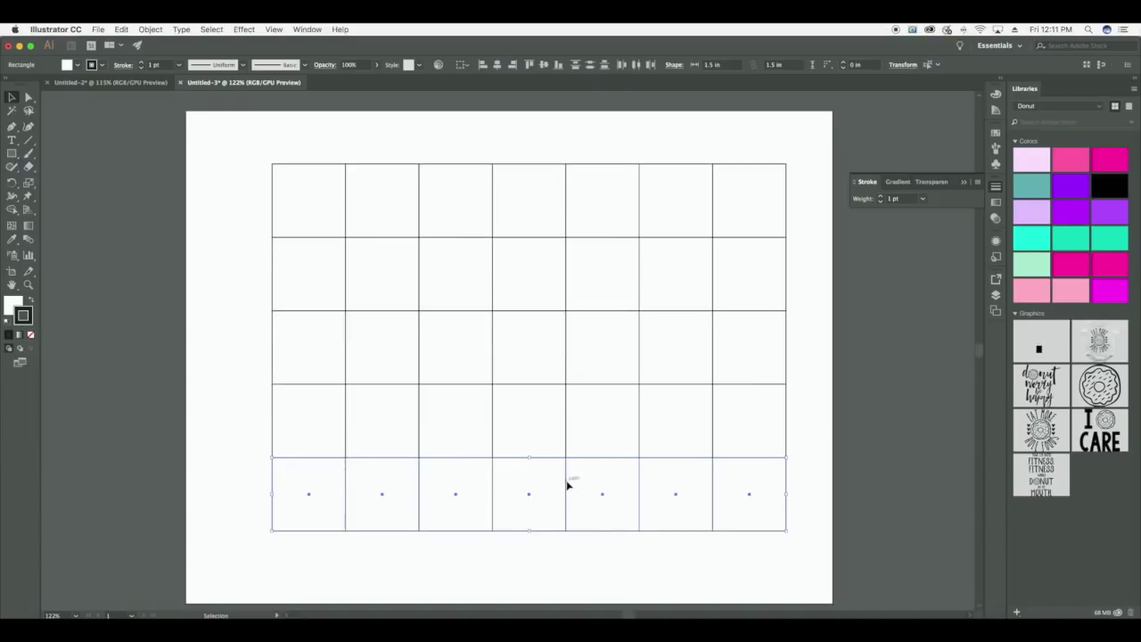
pyautogui.click(571, 586)
# Select the whole calendar grid and move it down and to the right, leaving space above and to its left.
pyautogui.scroll(-2, 647, 576)
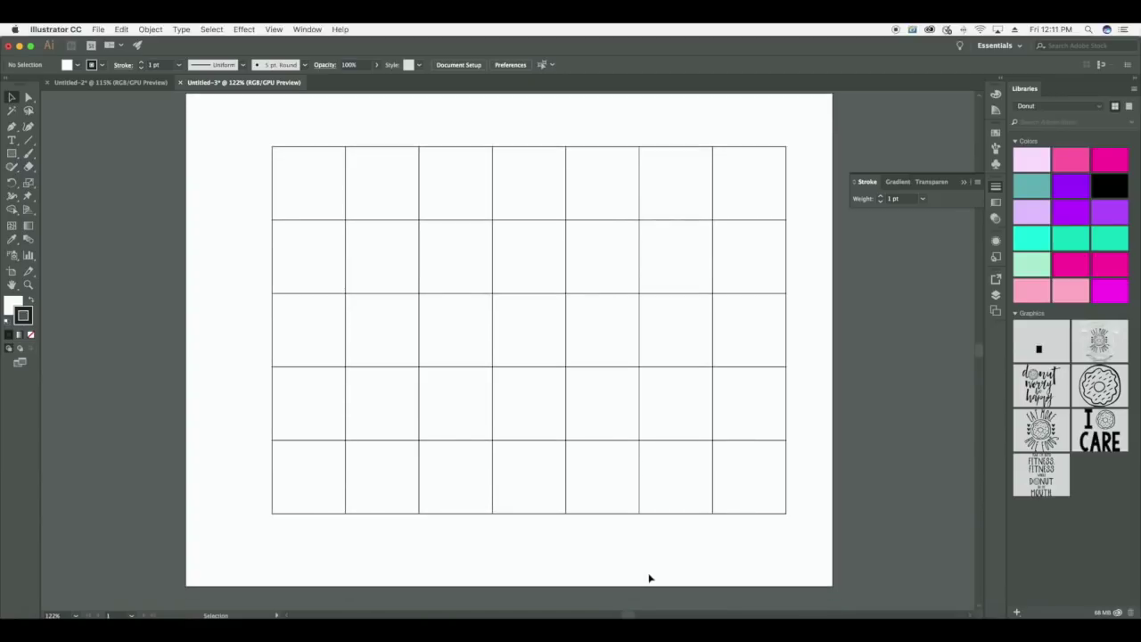
pyautogui.moveTo(812, 567); pyautogui.dragTo(237, 163)
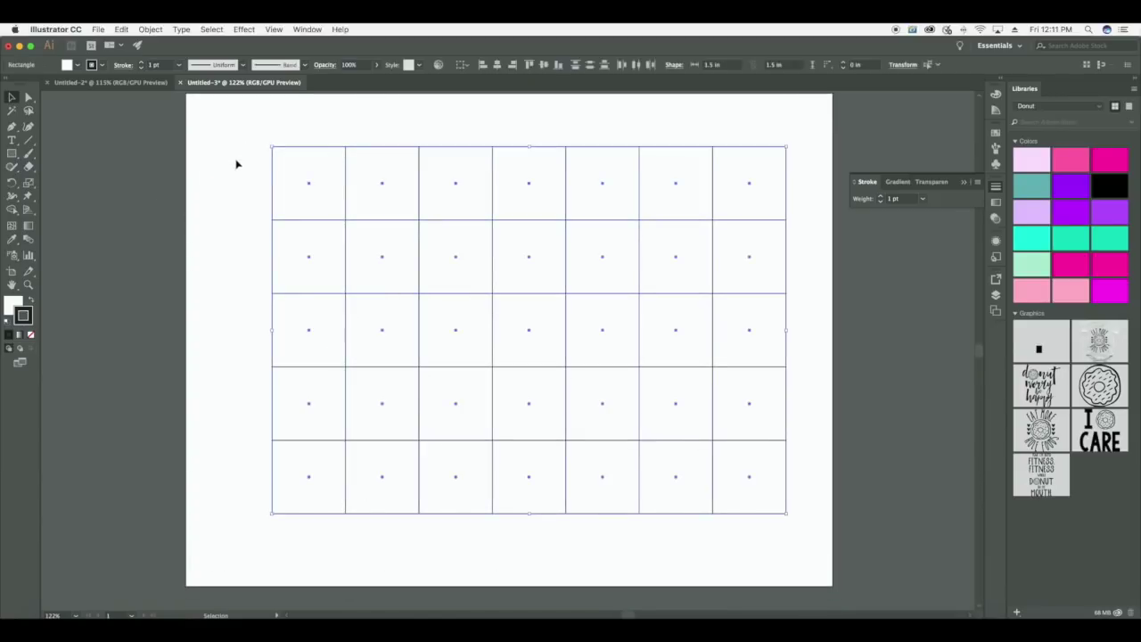
pyautogui.scroll(-3, 267, 178)
pyautogui.scroll(5, 420, 180)
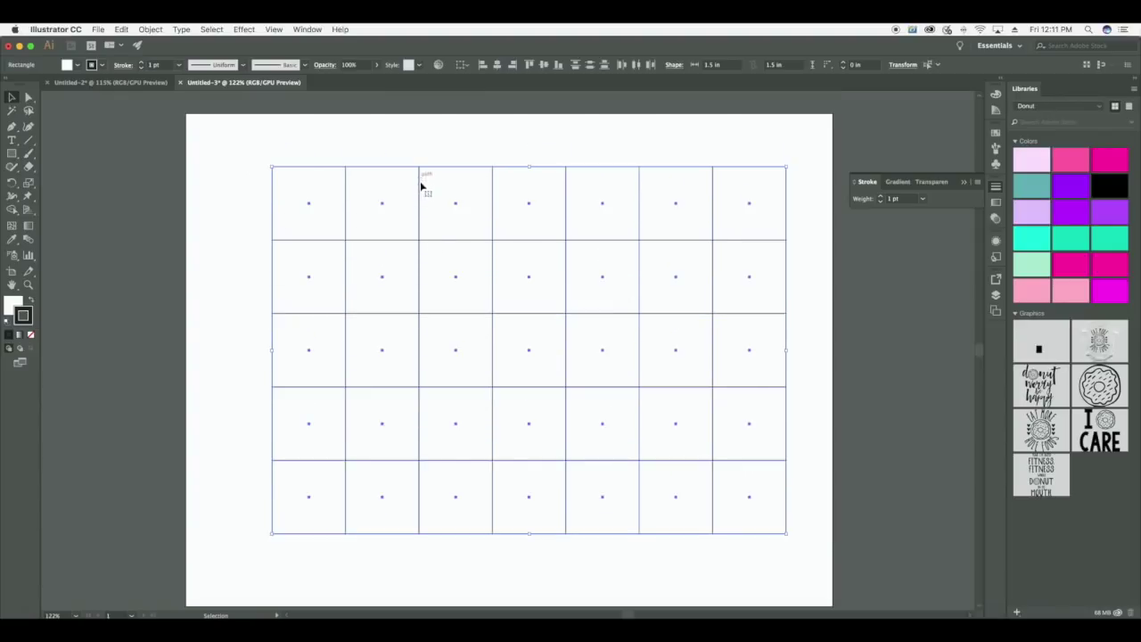
pyautogui.moveTo(420, 229); pyautogui.dragTo(447, 288)
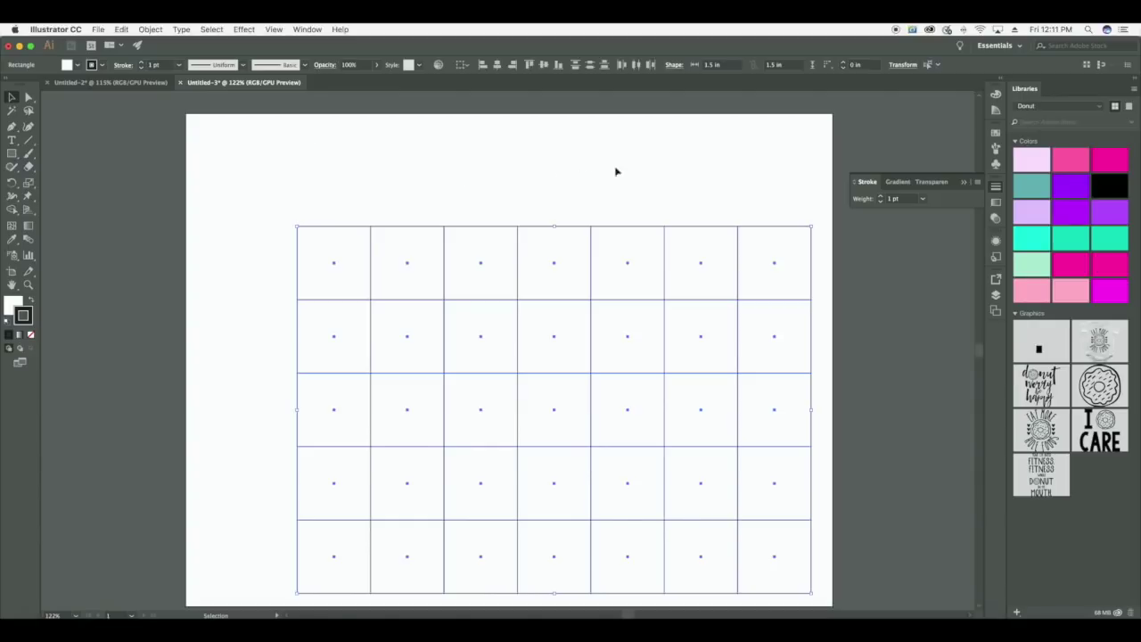
pyautogui.click(456, 156)
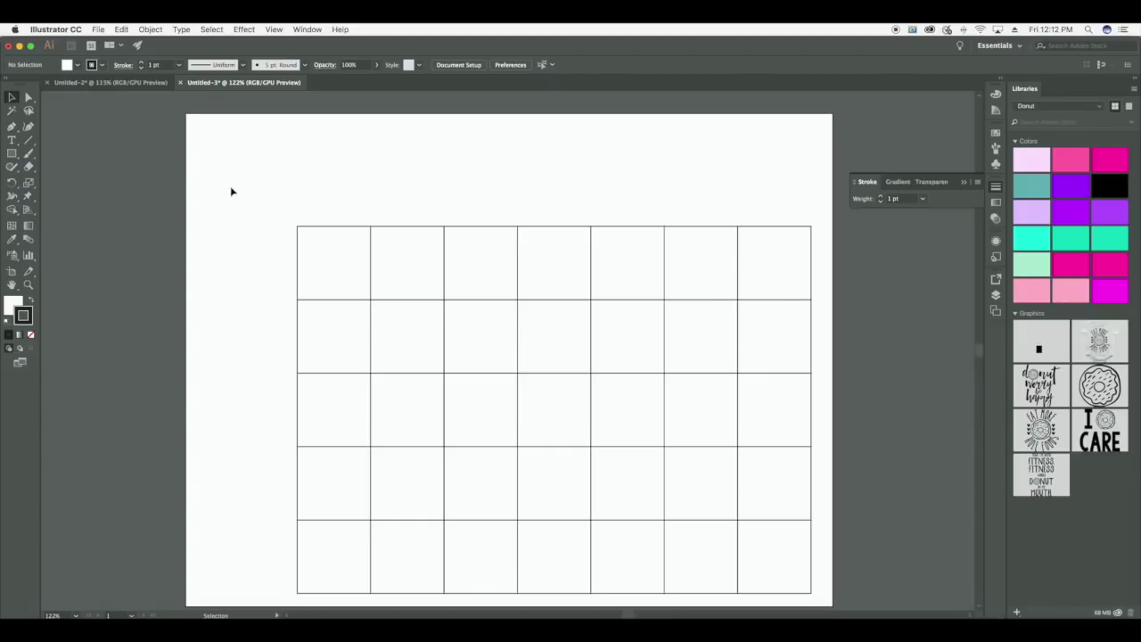
# Set the Type tool to the November font at 36 pt.
pyautogui.click(12, 140)
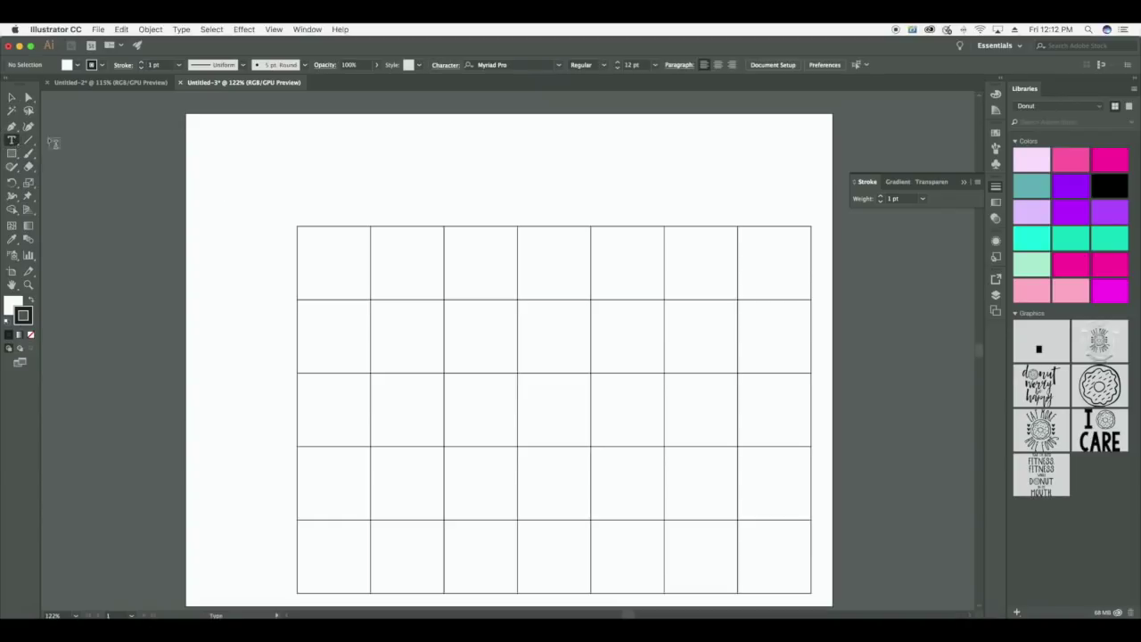
pyautogui.click(559, 69)
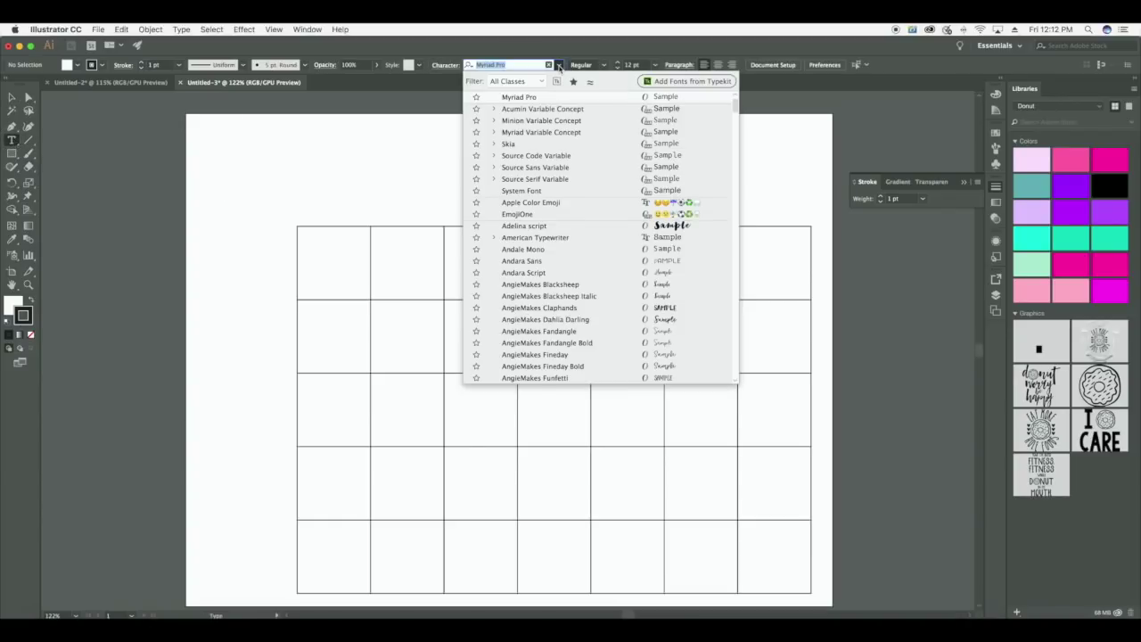
pyautogui.write('nove')
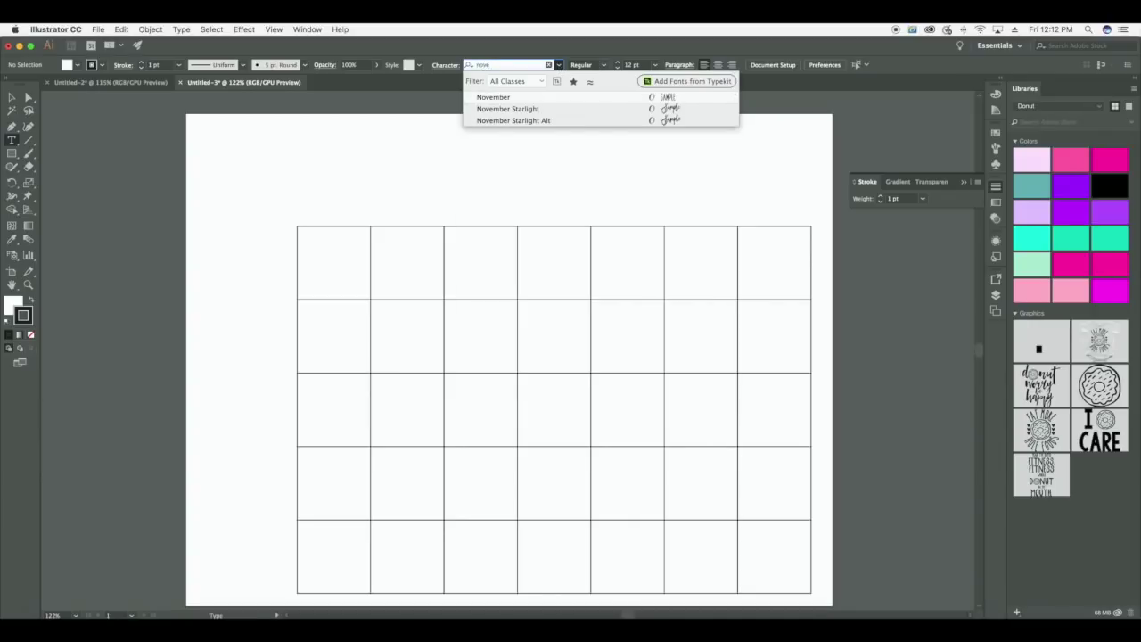
pyautogui.click(546, 98)
pyautogui.click(656, 66)
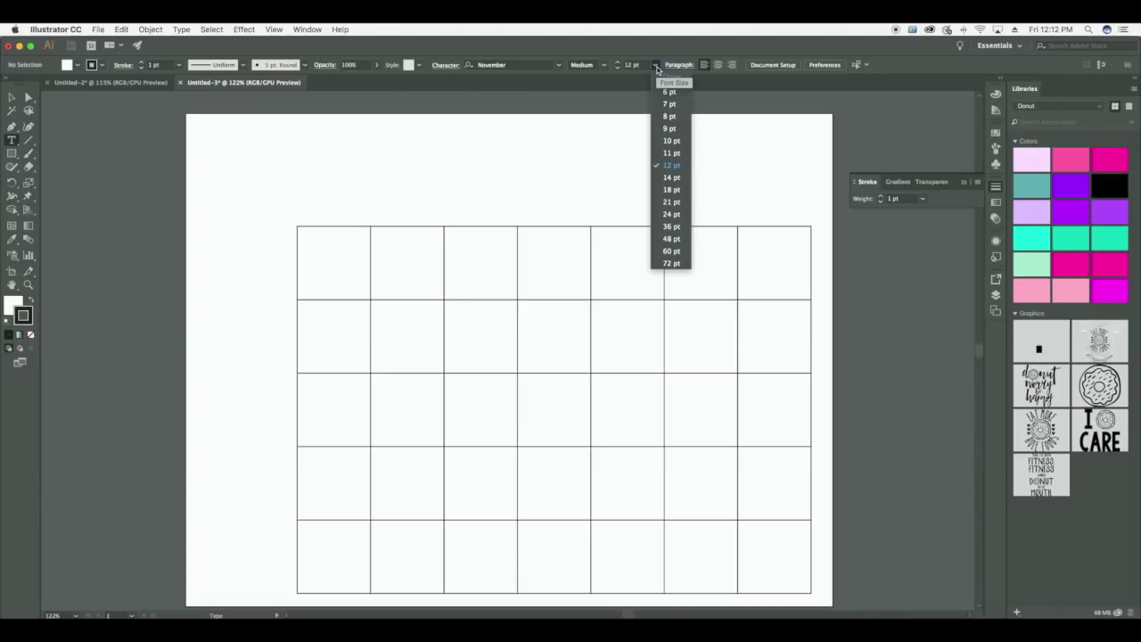
pyautogui.click(671, 226)
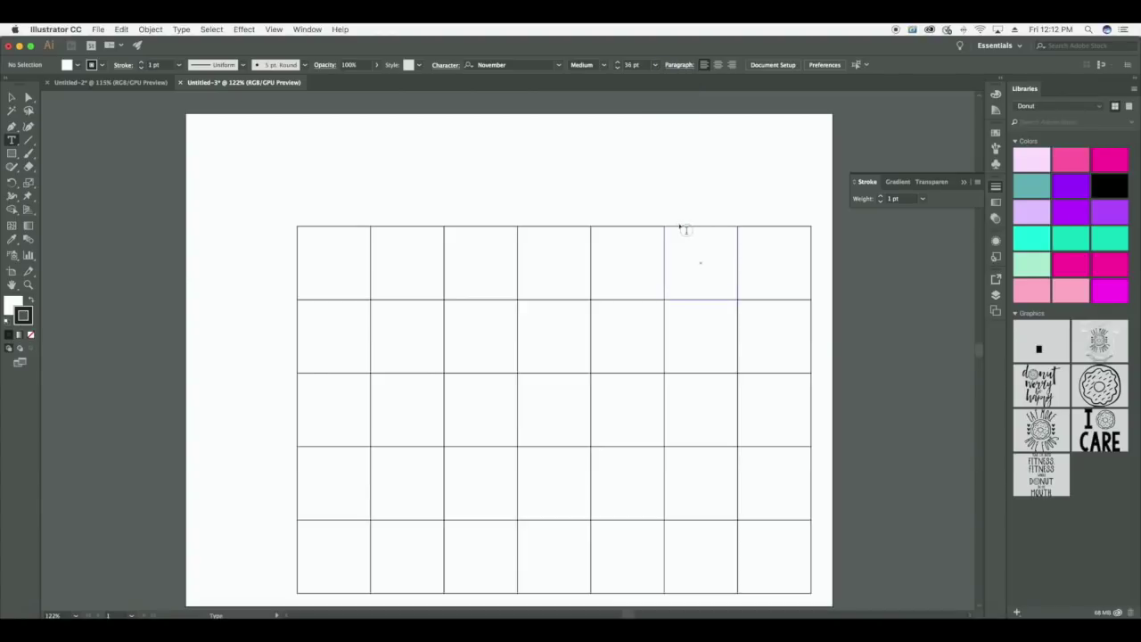
# Add the text WEDNESDAY and place it just above the third column of the calendar grid.
pyautogui.click(384, 151)
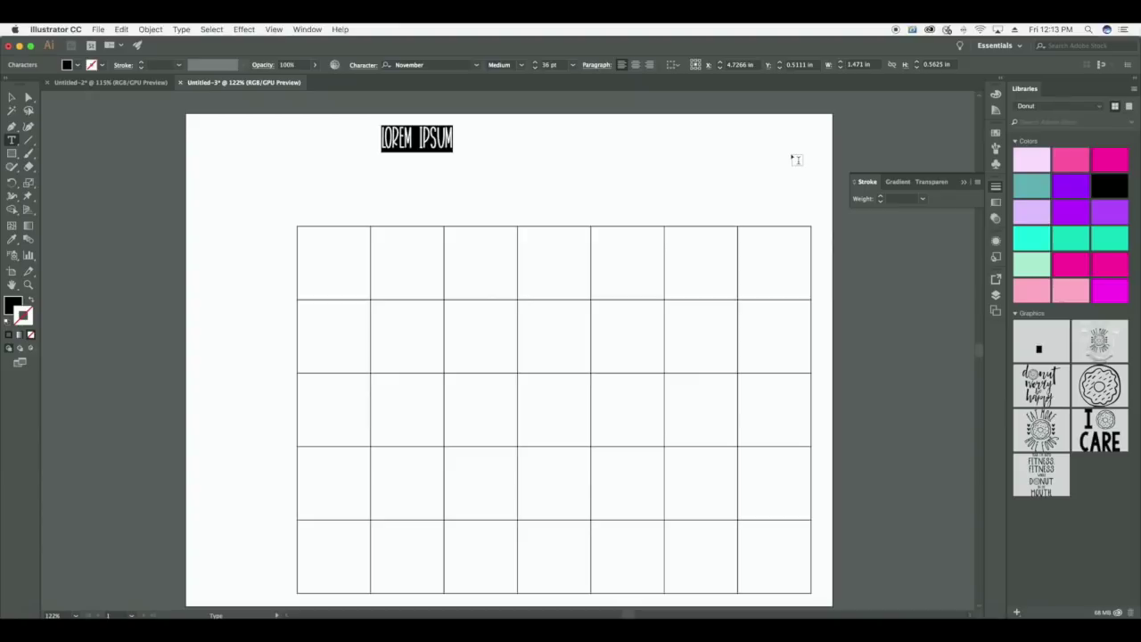
pyautogui.press('super+v')
pyautogui.press('Escape')
pyautogui.moveTo(430, 144); pyautogui.dragTo(501, 217)
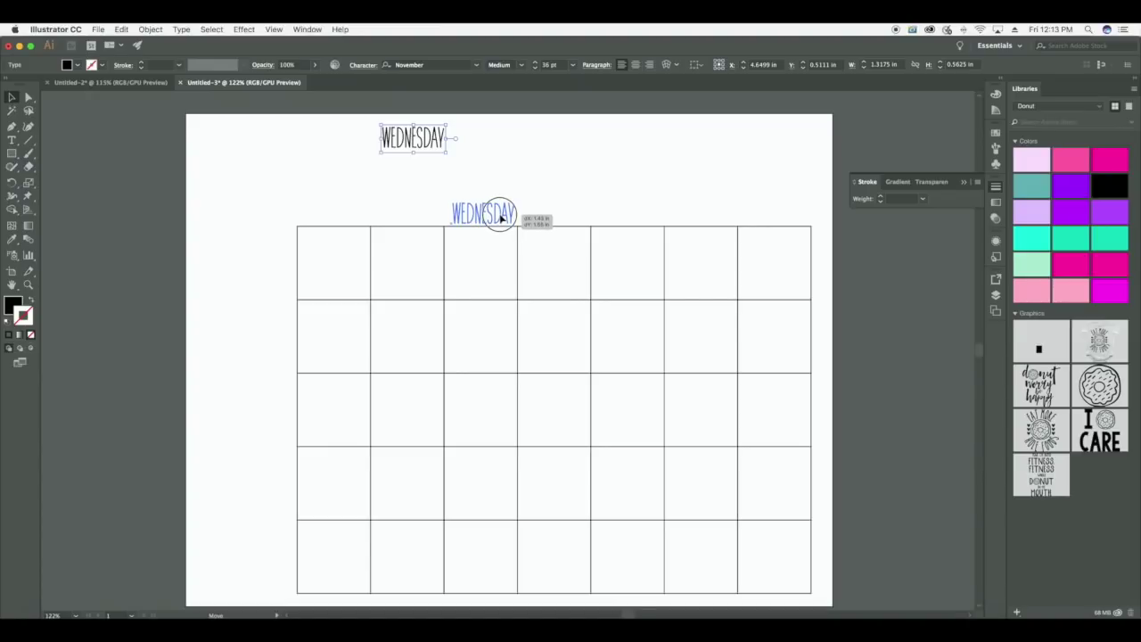
pyautogui.moveTo(501, 218); pyautogui.dragTo(501, 218)
pyautogui.click(546, 167)
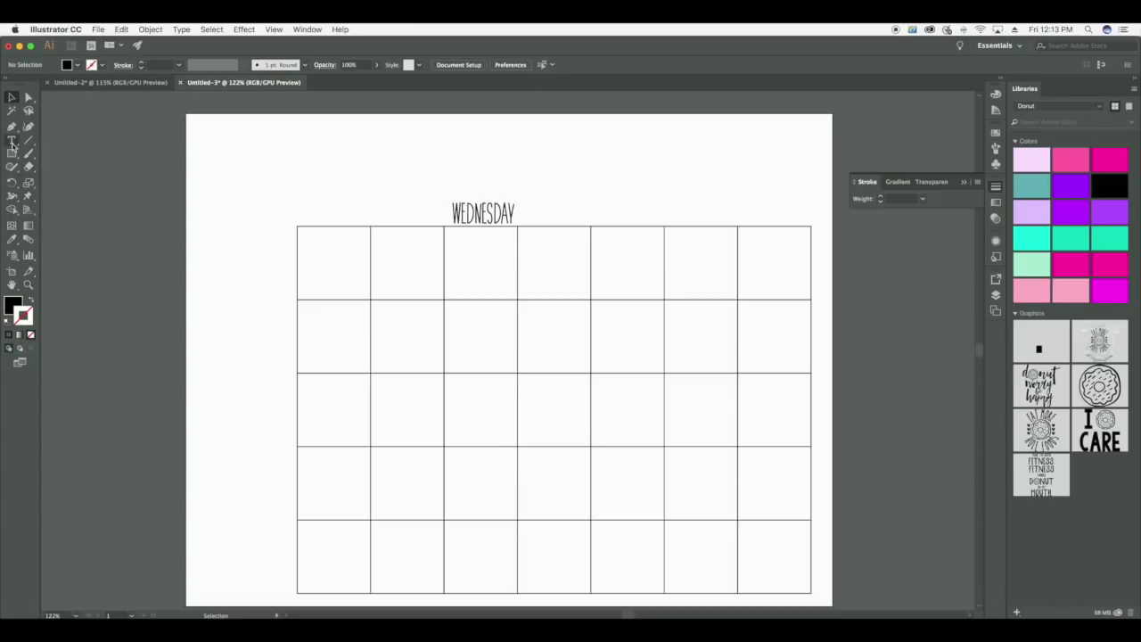
# Add the text MONDAY and place it above the first column, level with the WEDNESDAY label.
pyautogui.write('MONDAY')
pyautogui.moveTo(378, 157); pyautogui.dragTo(343, 212)
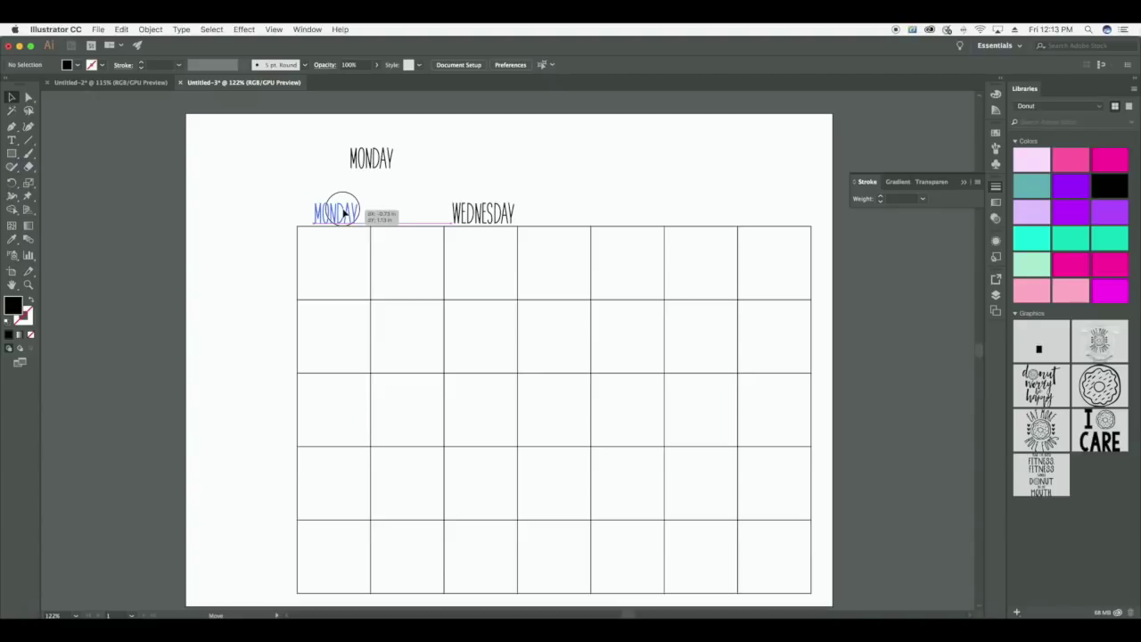
pyautogui.moveTo(343, 212); pyautogui.dragTo(337, 213)
# Add TUESDAY, THURSDAY, FRIDAY, SATURDAY and SUNDAY labels and place each above its column, level with the existing ones.
pyautogui.write('TUESDAY')
pyautogui.moveTo(395, 145); pyautogui.dragTo(625, 215)
pyautogui.write('THURSDAY FRIDAY SATURDAY')
pyautogui.moveTo(288, 147); pyautogui.dragTo(701, 213)
pyautogui.write('SUNDAY')
pyautogui.moveTo(357, 142); pyautogui.dragTo(774, 213)
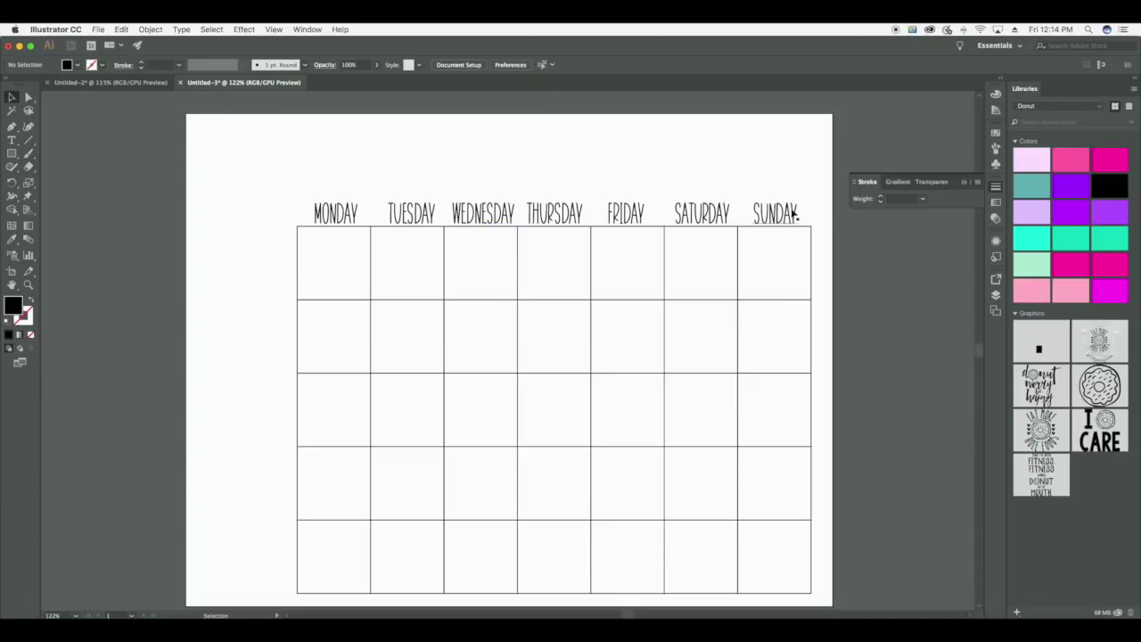
# Select all seven weekday labels and align their bottom edges, using MONDAY as the key object.
pyautogui.moveTo(817, 214); pyautogui.dragTo(295, 198)
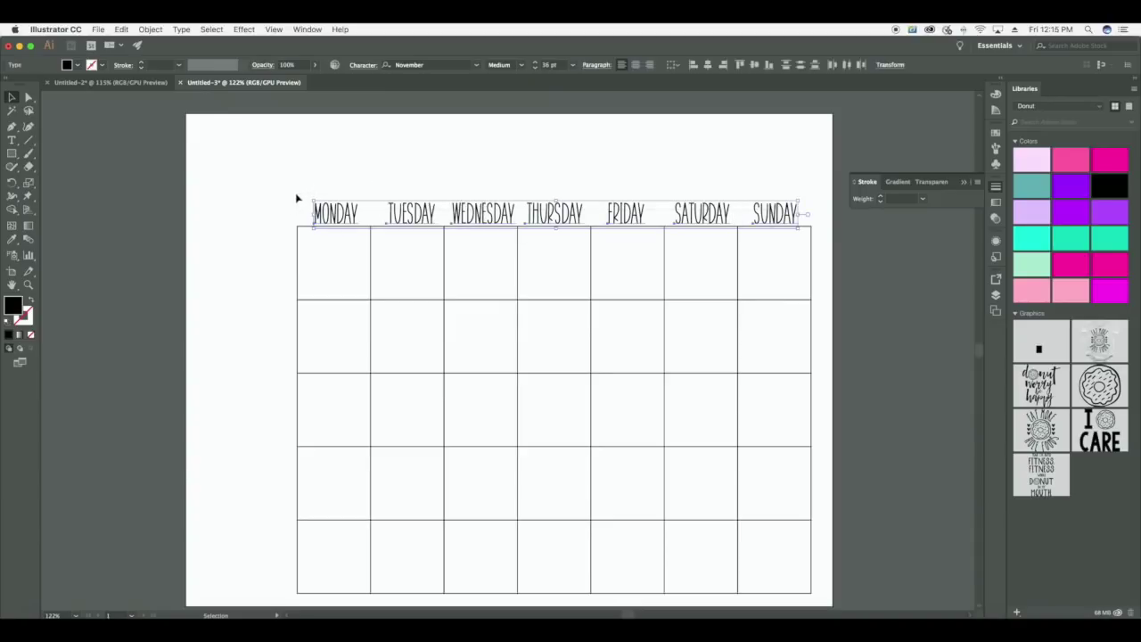
pyautogui.click(306, 29)
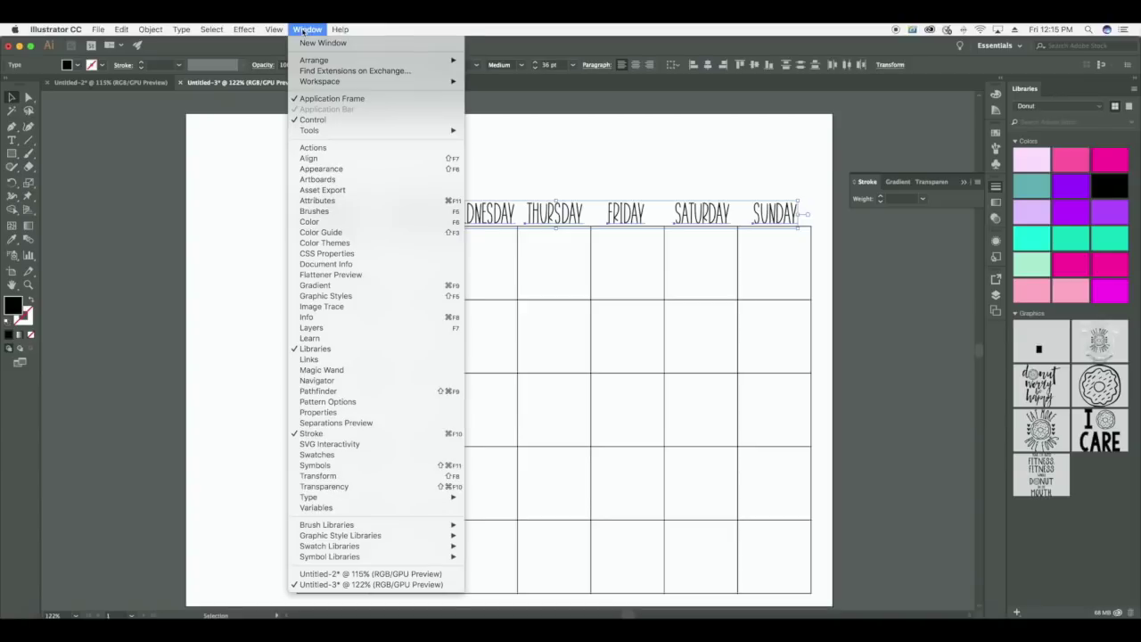
pyautogui.click(331, 158)
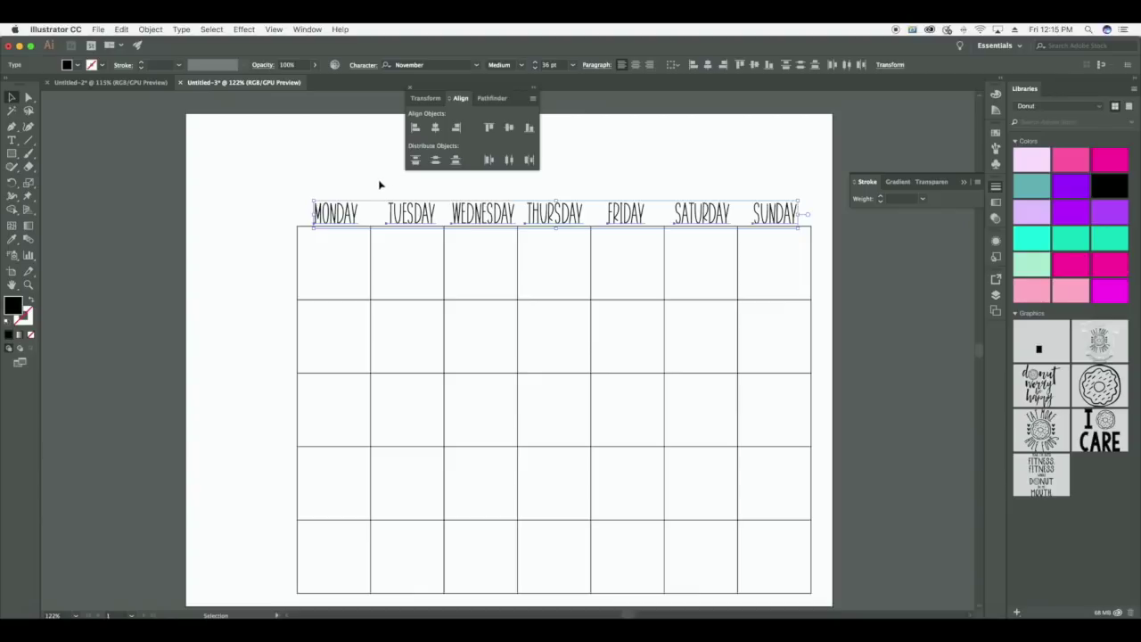
pyautogui.doubleClick(349, 212)
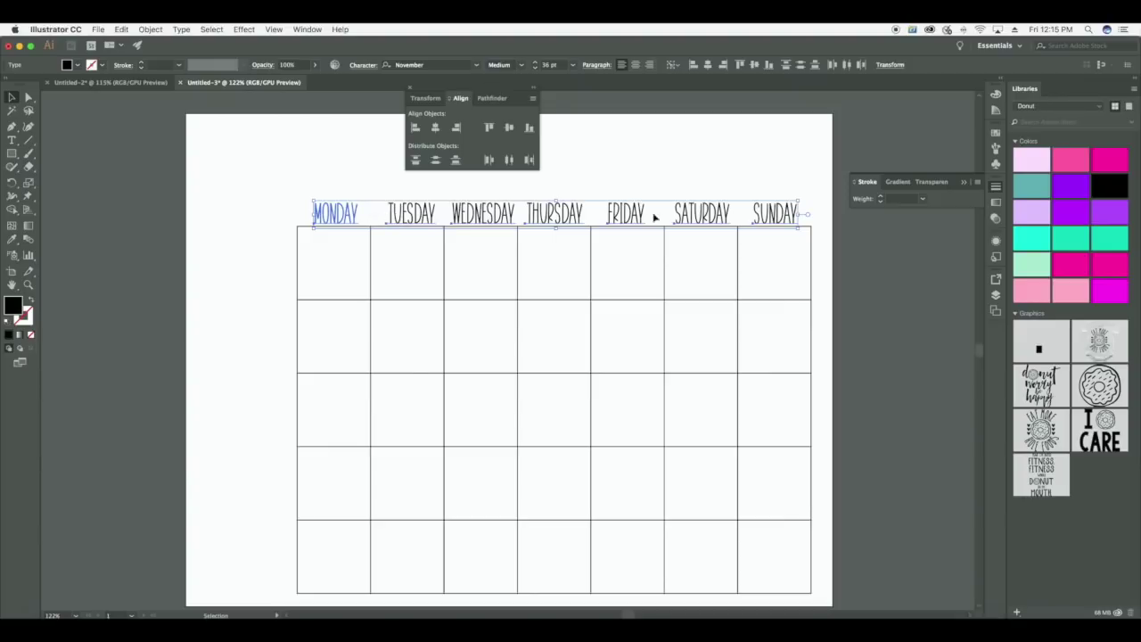
pyautogui.click(531, 130)
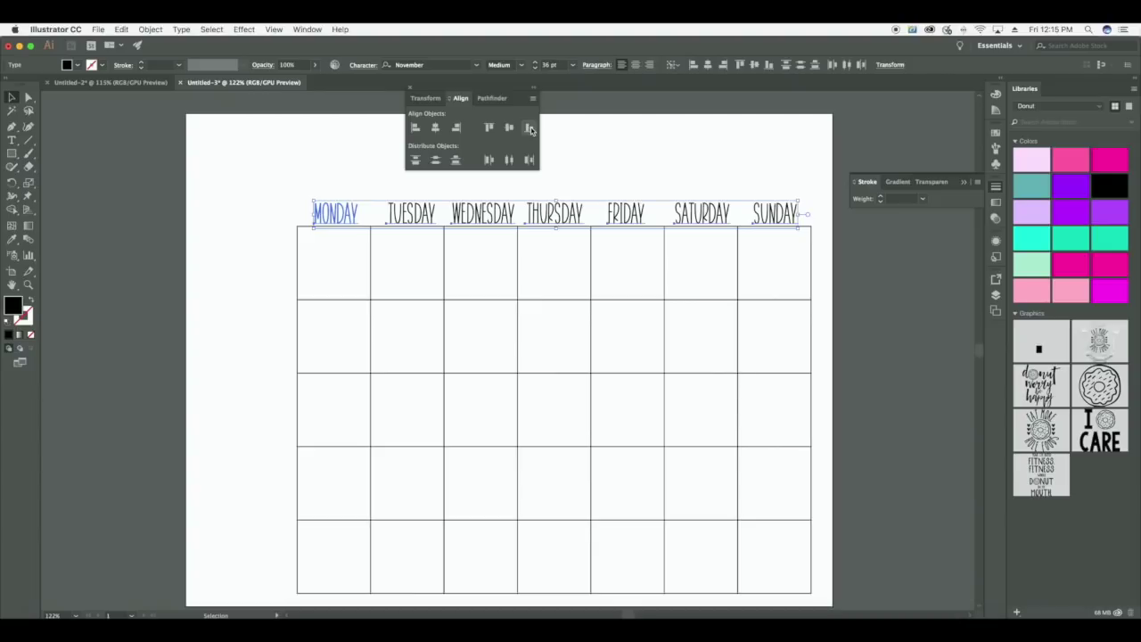
pyautogui.click(699, 174)
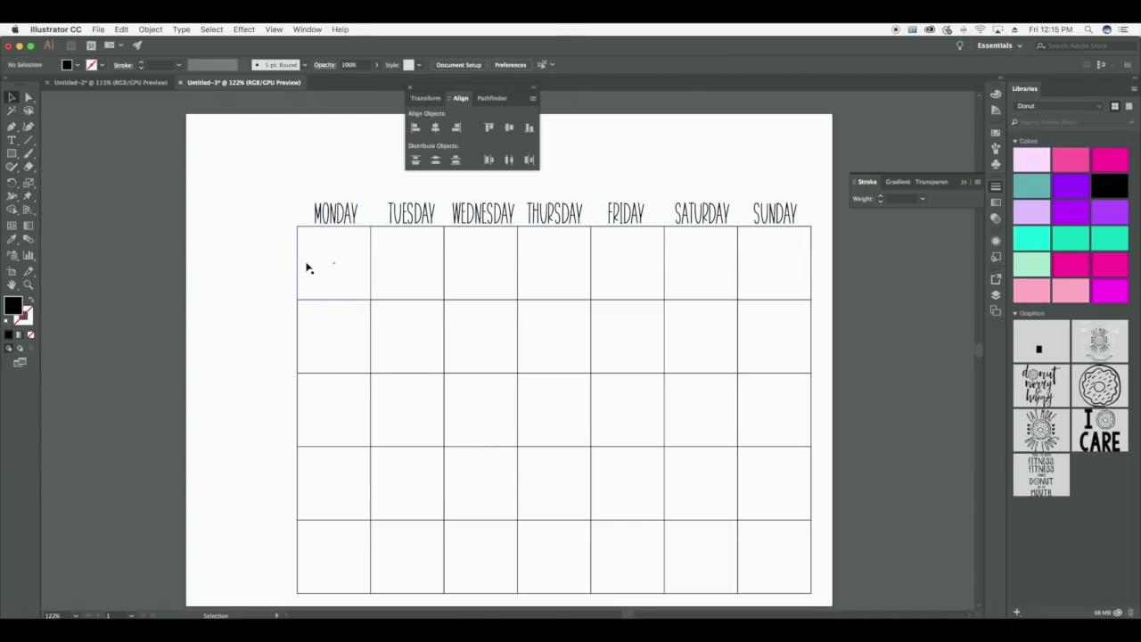
# Centre the MONDAY label horizontally on the first square of its column.
pyautogui.click(315, 177)
pyautogui.moveTo(315, 177); pyautogui.dragTo(348, 266)
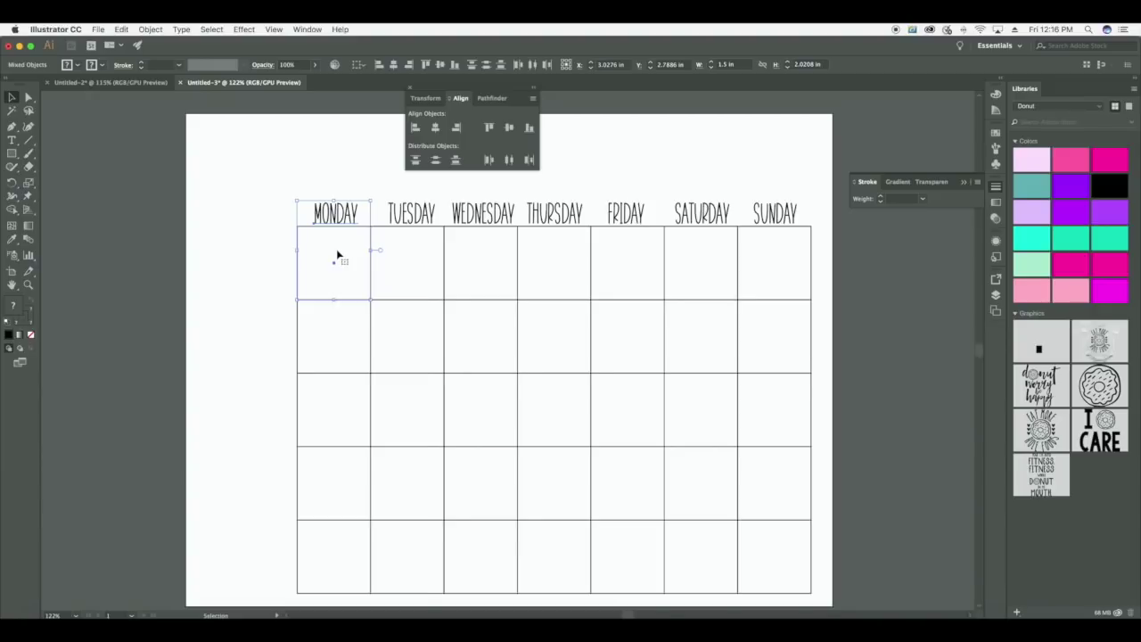
pyautogui.hscroll(1, 335, 254)
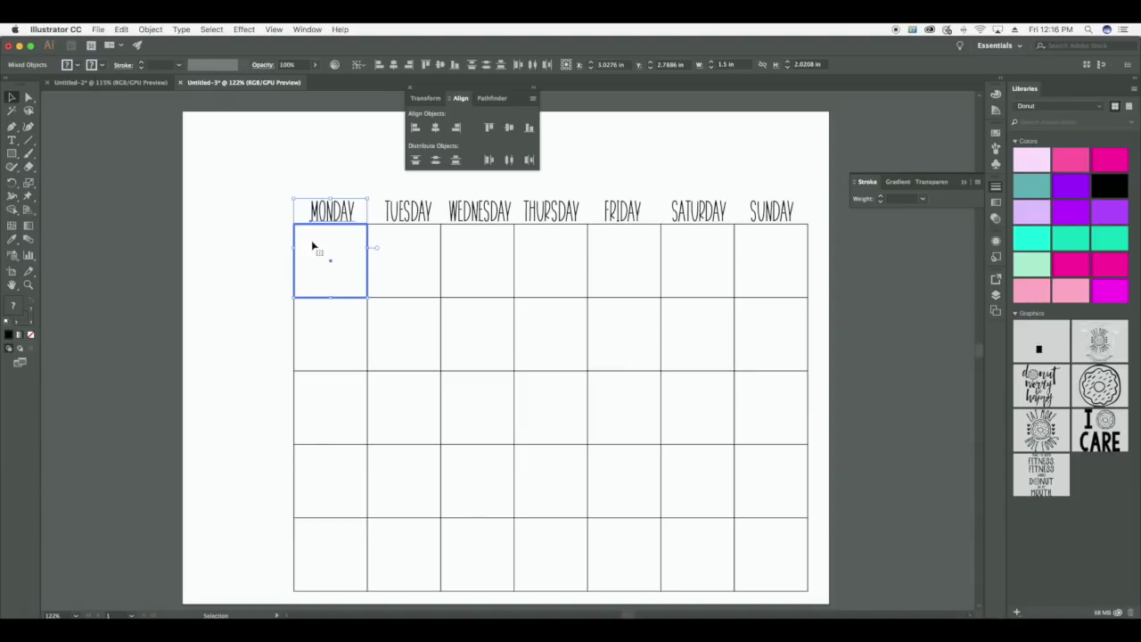
pyautogui.click(436, 130)
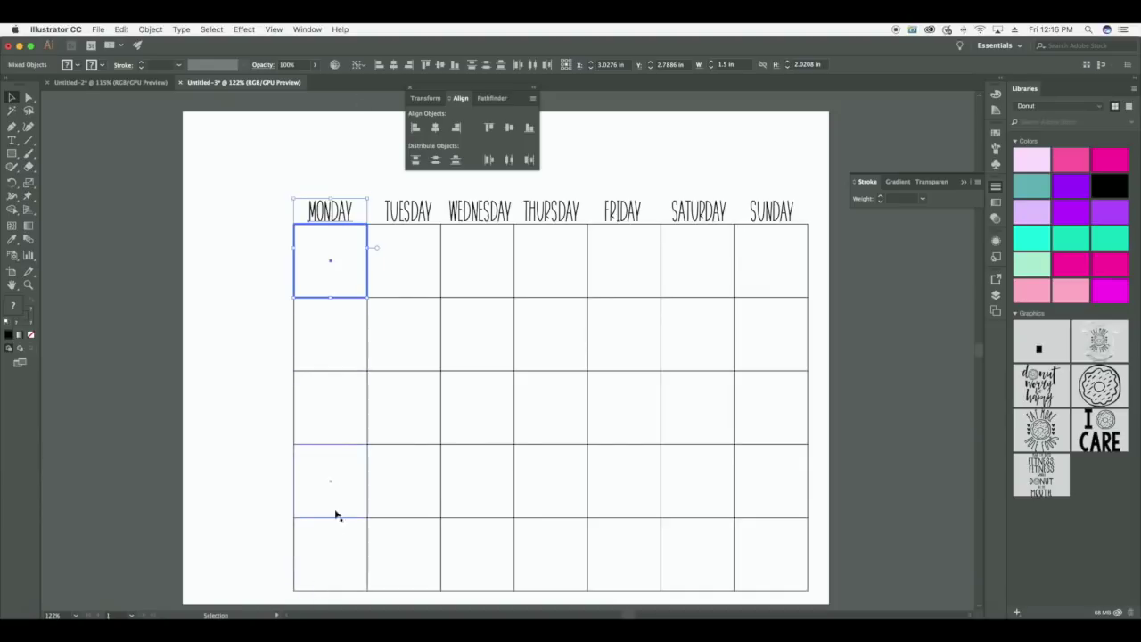
pyautogui.click(384, 185)
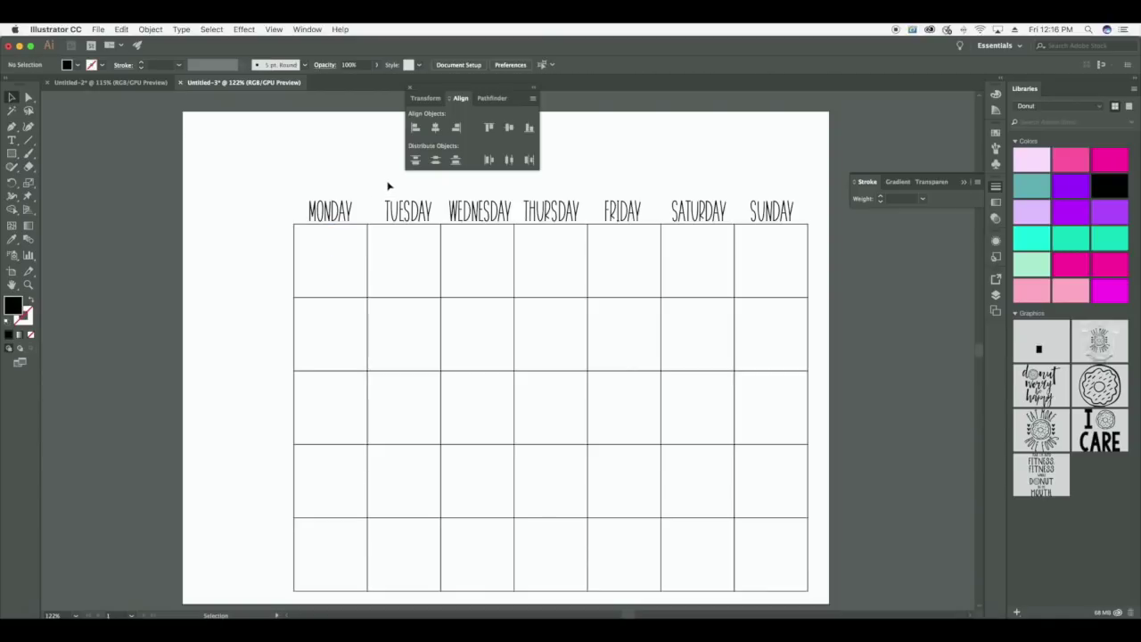
# Centre each label from TUESDAY to SUNDAY horizontally on the top square of its own column.
pyautogui.moveTo(384, 184); pyautogui.dragTo(422, 258)
pyautogui.click(435, 128)
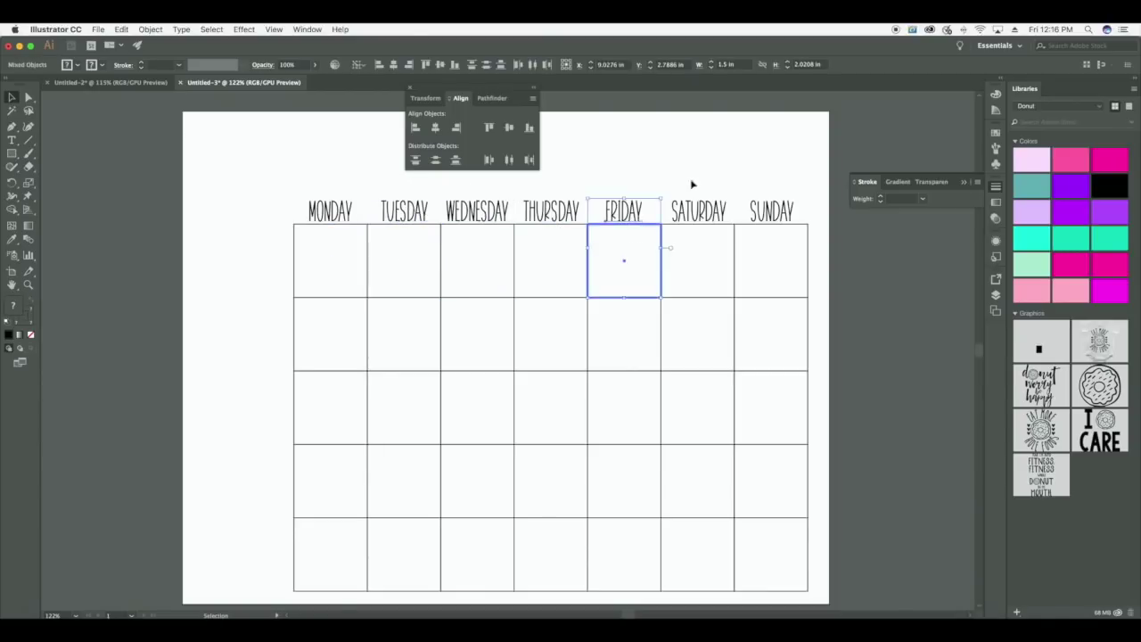
pyautogui.click(612, 152)
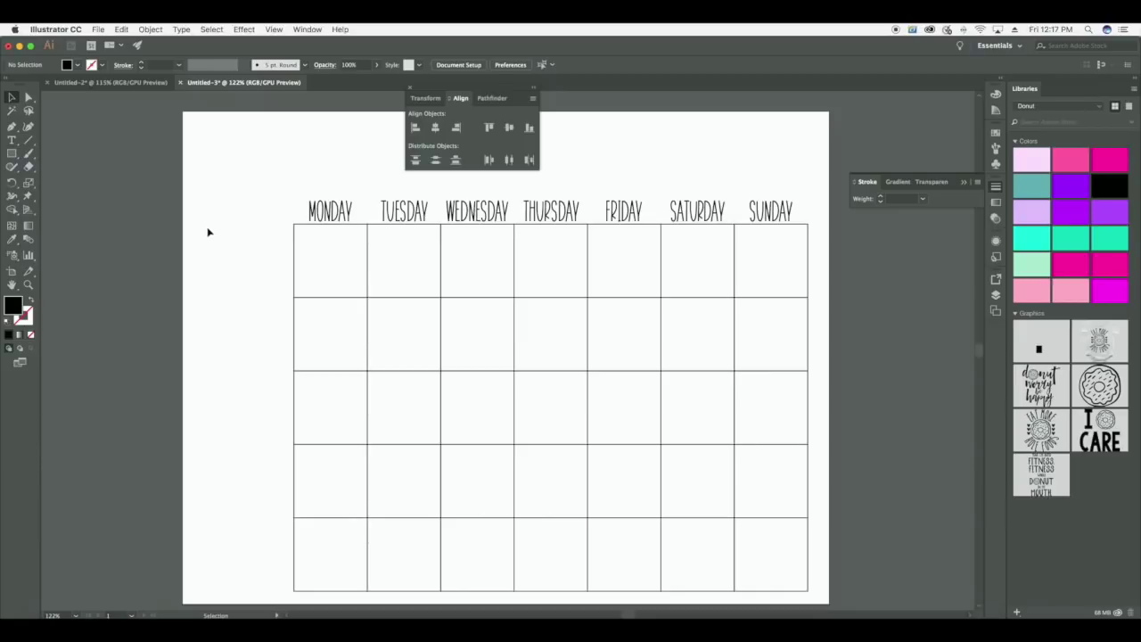
# Draw a rectangle about 1.75 in wide and 3 in high beside the Monday column, spanning the grid's first two rows.
pyautogui.click(11, 154)
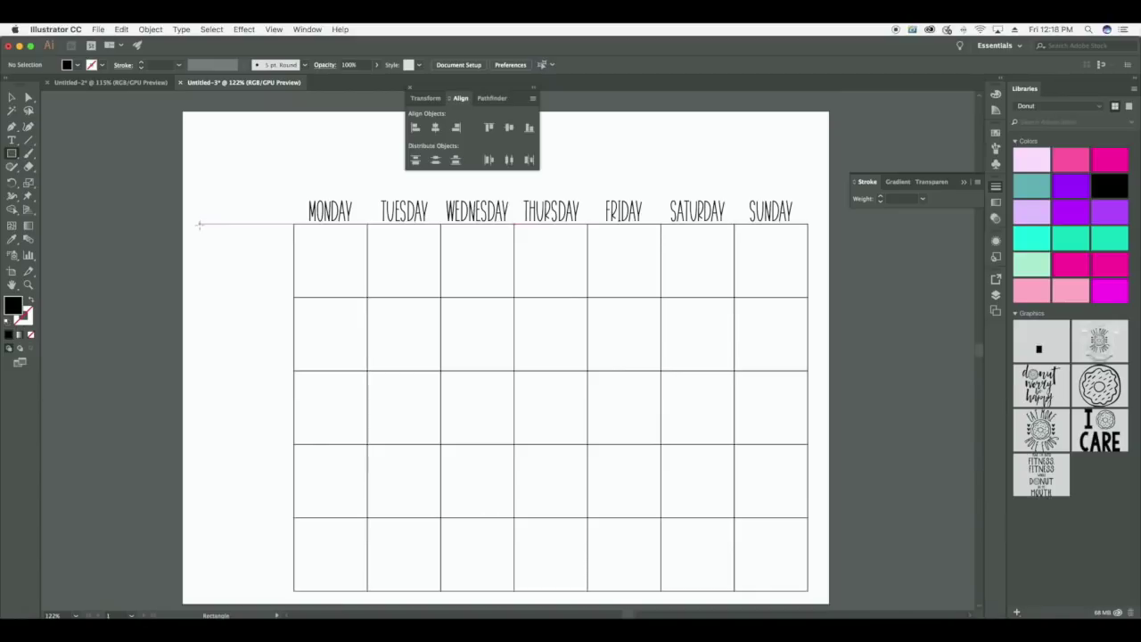
pyautogui.click(200, 224)
pyautogui.moveTo(200, 225); pyautogui.dragTo(284, 371)
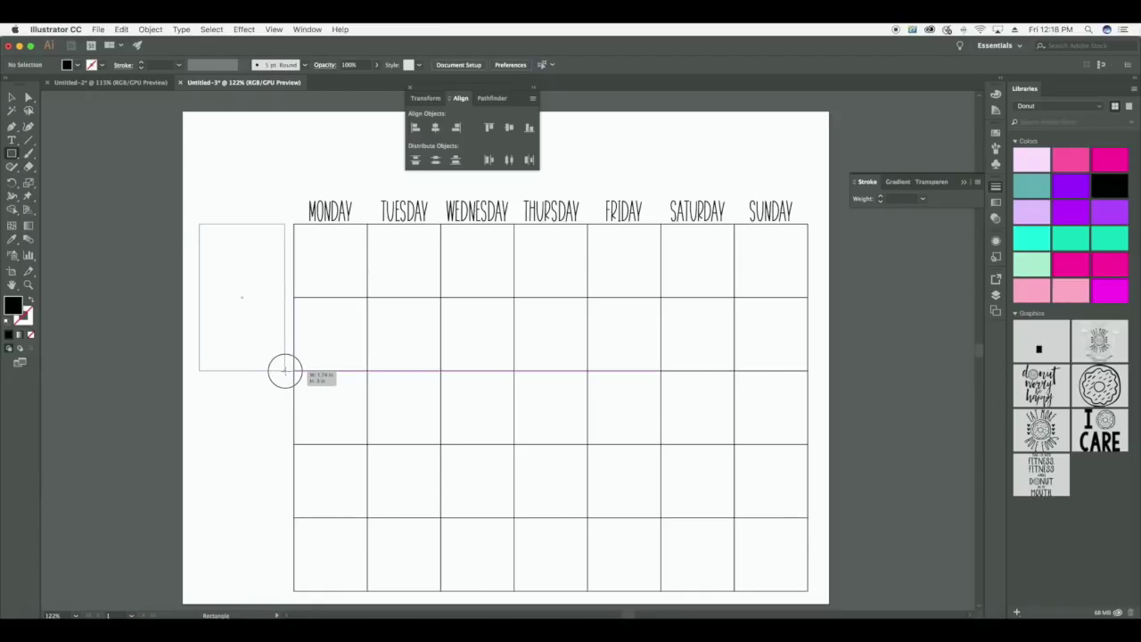
pyautogui.moveTo(285, 371); pyautogui.dragTo(285, 371)
pyautogui.moveTo(285, 371); pyautogui.dragTo(285, 371)
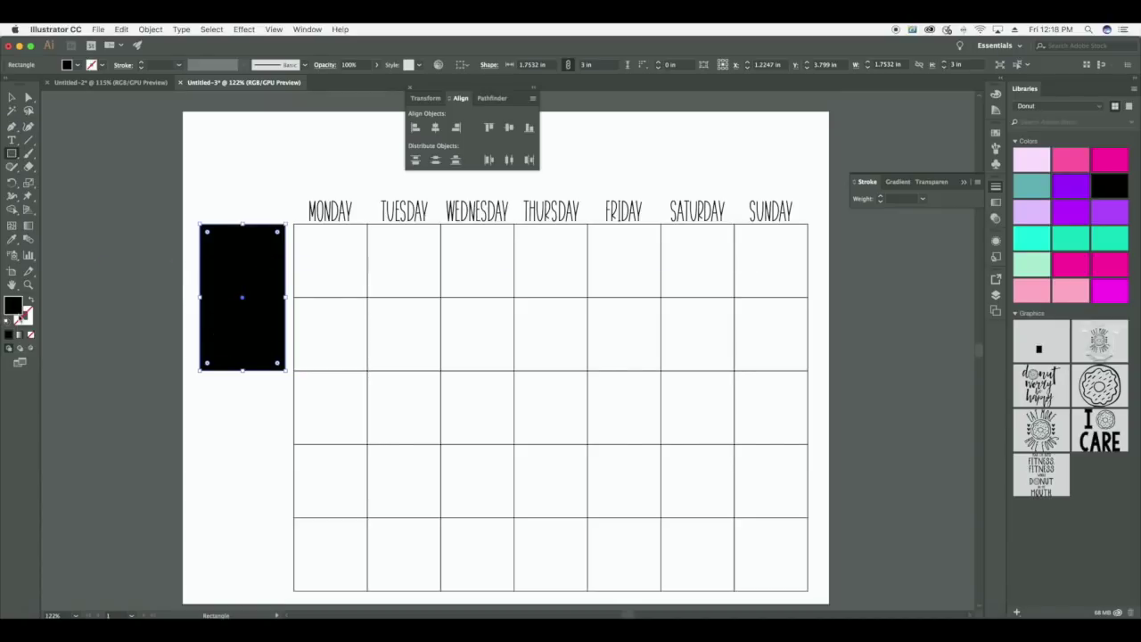
# Change the side rectangle's fill to white (ffffff).
pyautogui.doubleClick(12, 307)
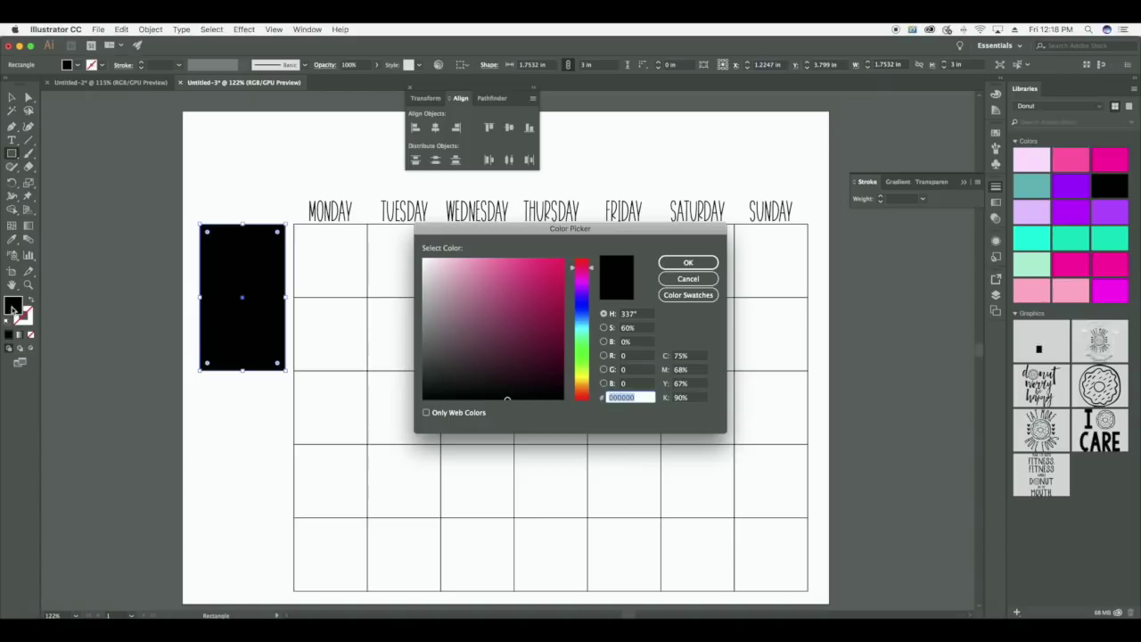
pyautogui.write('ff')
pyautogui.press('Tab')
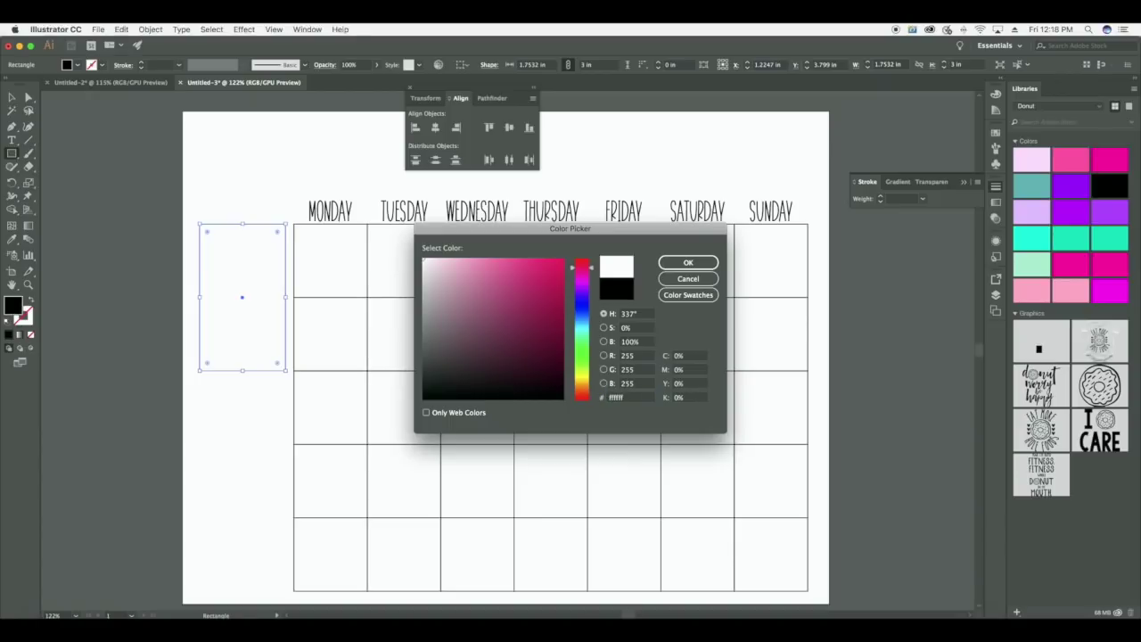
pyautogui.press('Return')
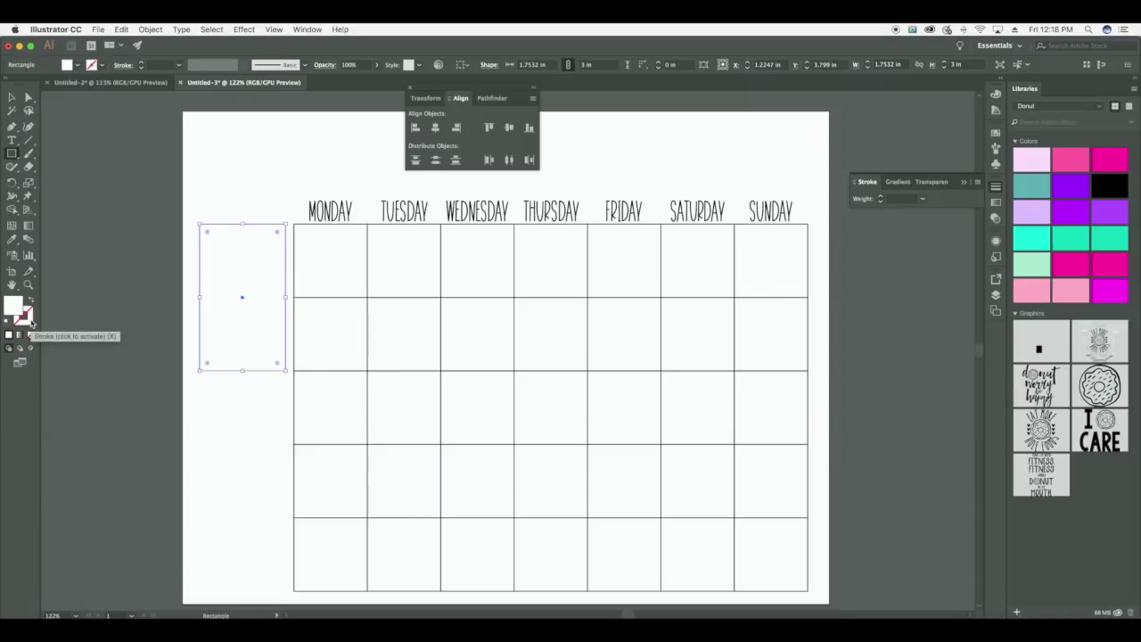
# Give the side rectangle a 1 pt stroke in black (000000) and deselect it.
pyautogui.click(29, 319)
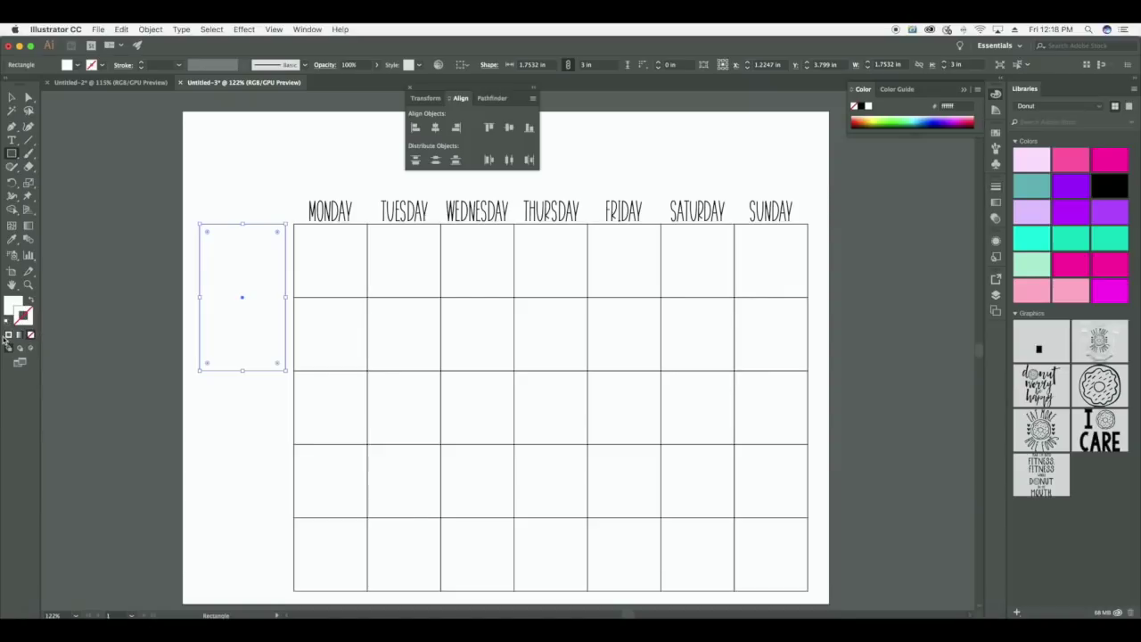
pyautogui.click(9, 335)
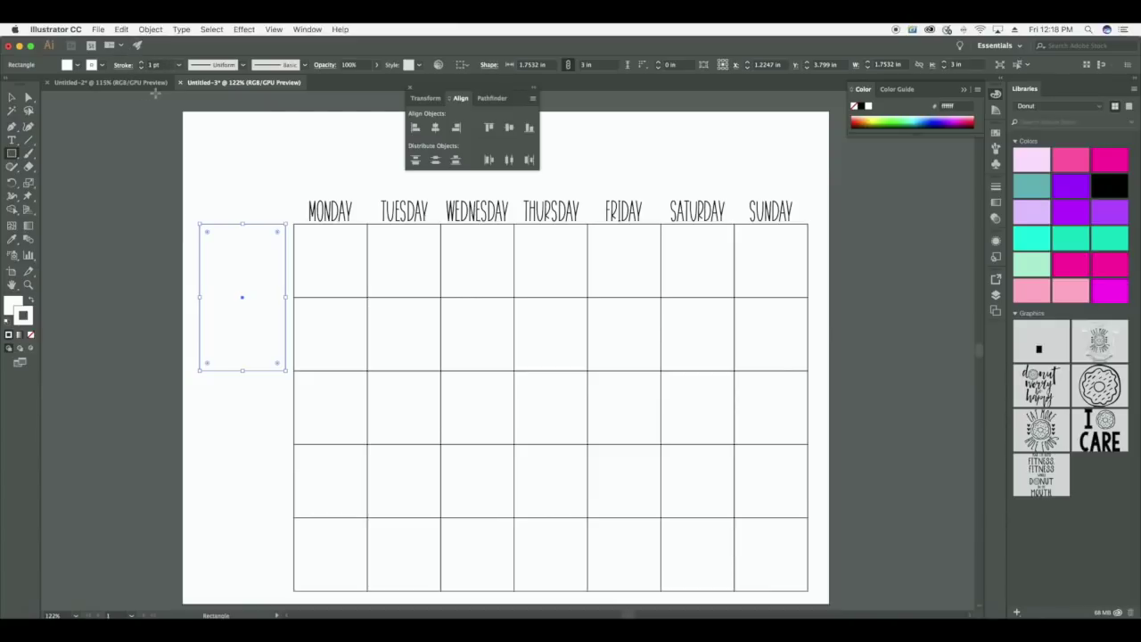
pyautogui.click(12, 97)
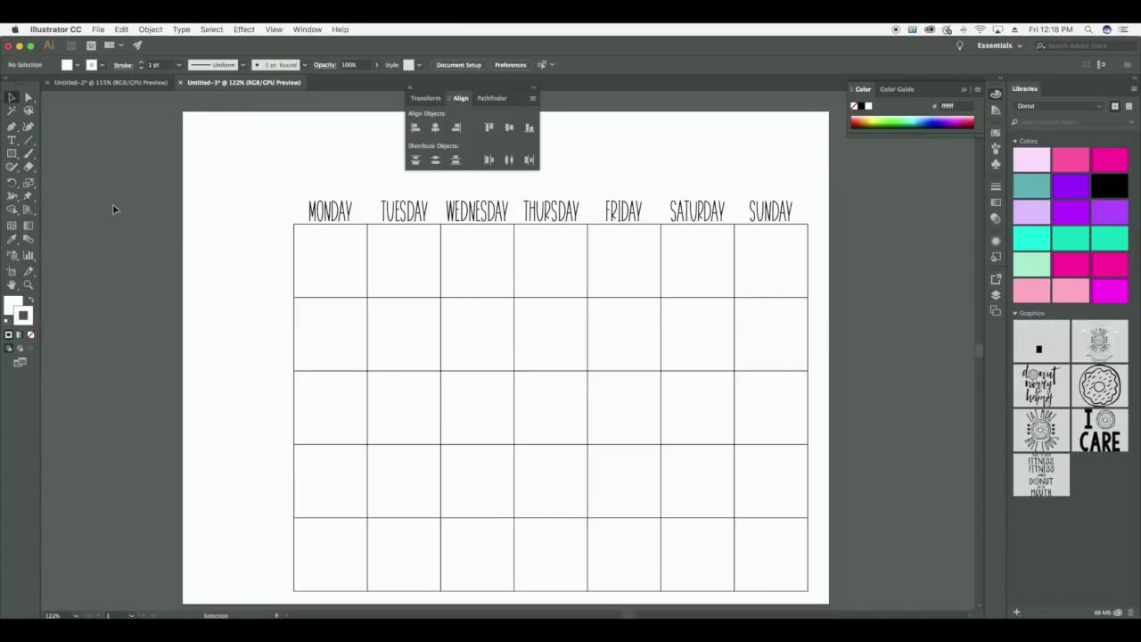
pyautogui.click(259, 230)
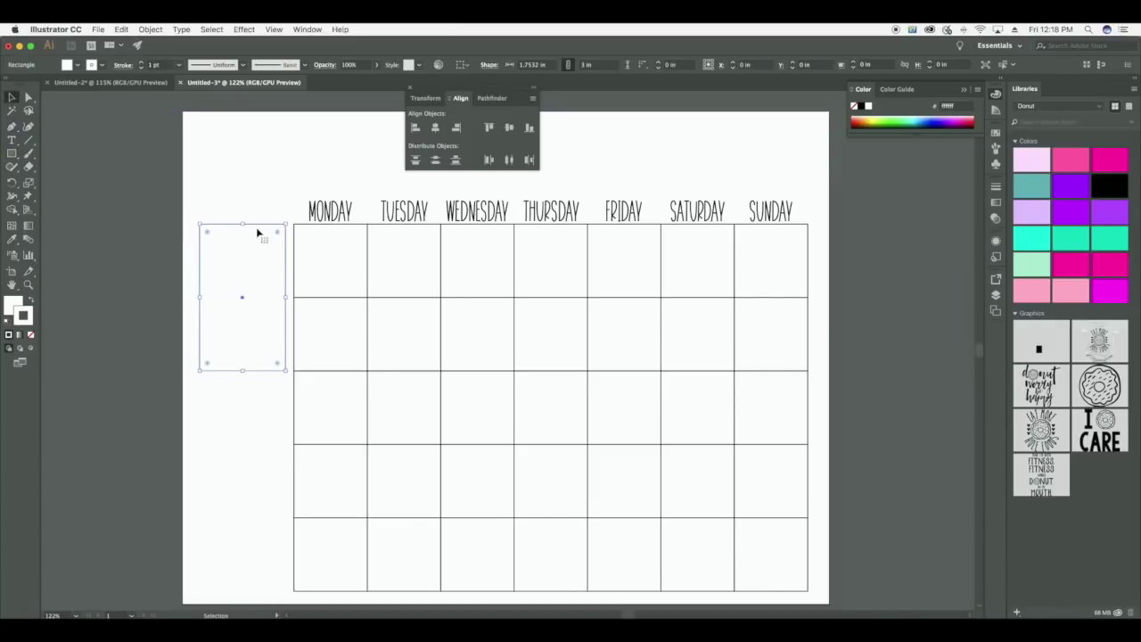
pyautogui.doubleClick(29, 324)
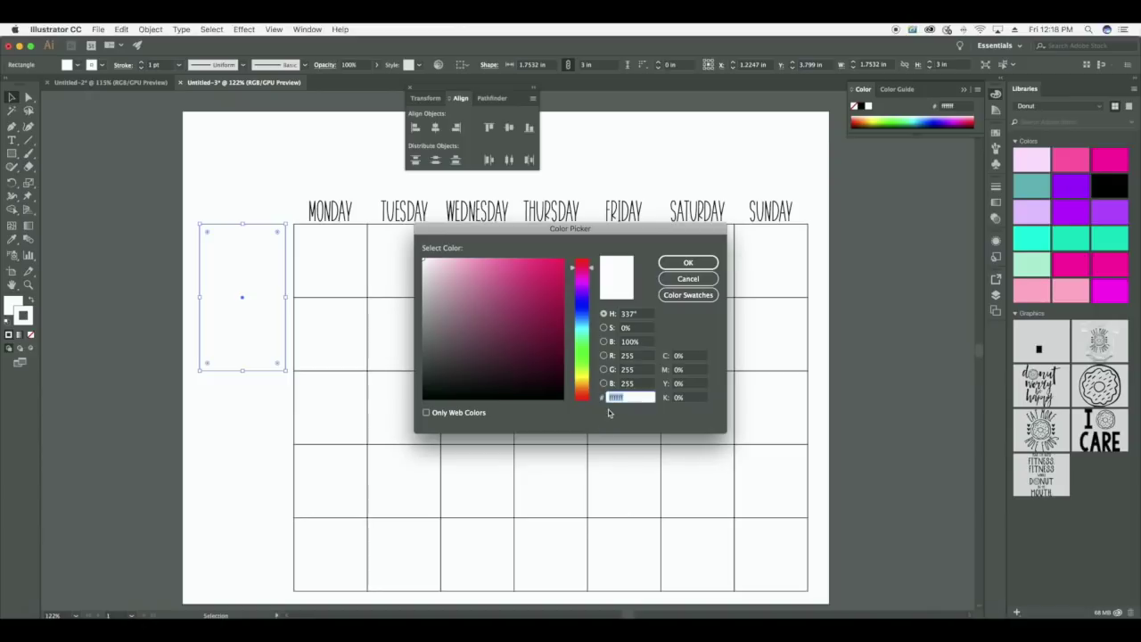
pyautogui.write('000000')
pyautogui.press('Return')
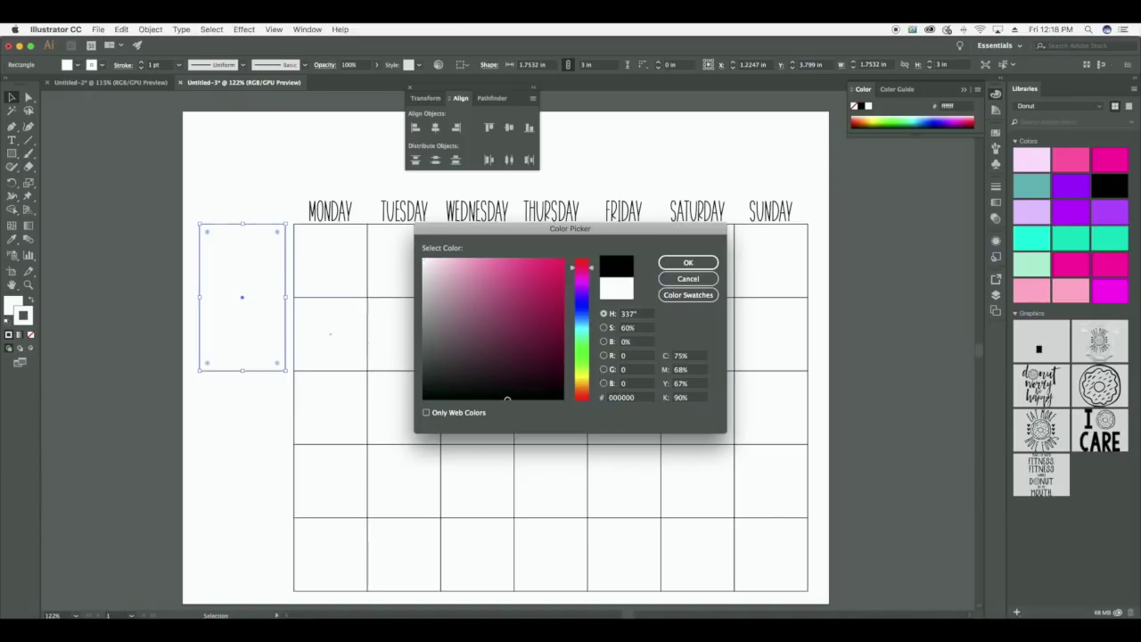
pyautogui.click(215, 426)
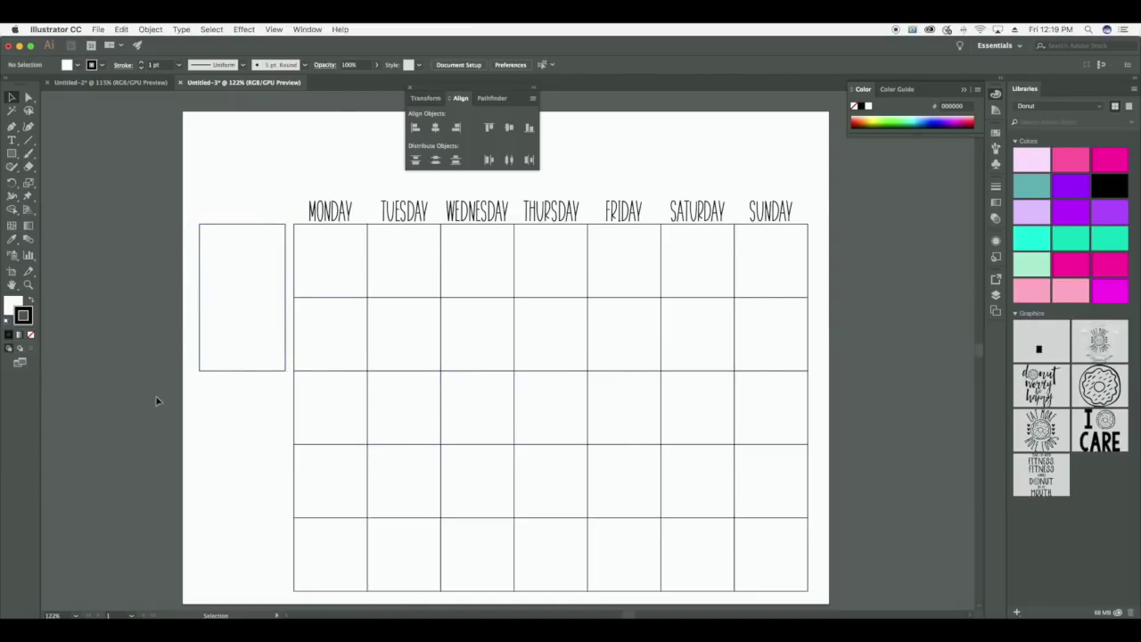
# Duplicate the side rectangle and place the copy directly below it, beside the grid's last two rows.
pyautogui.click(253, 372)
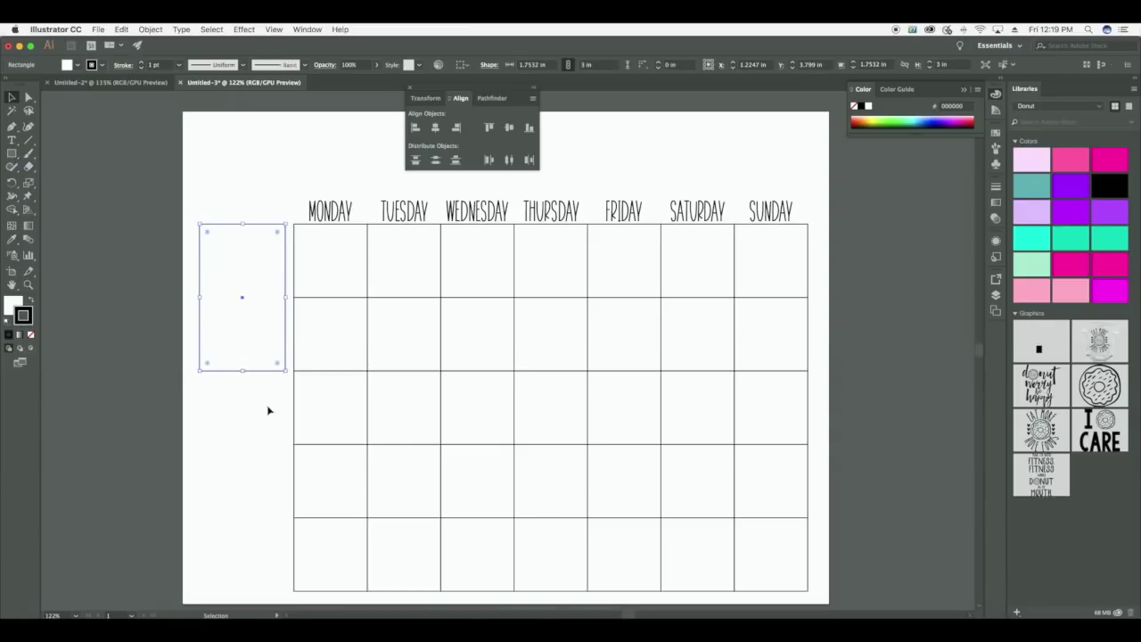
pyautogui.press('super+c')
pyautogui.press('super+v')
pyautogui.moveTo(491, 280); pyautogui.dragTo(270, 449)
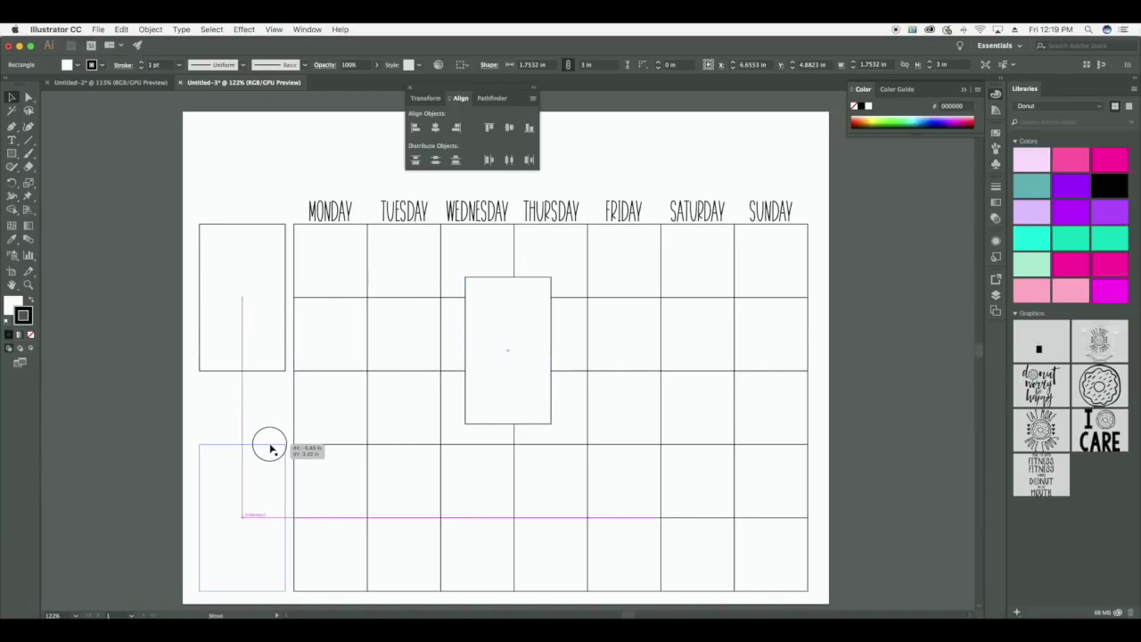
pyautogui.moveTo(270, 449); pyautogui.dragTo(270, 449)
pyautogui.moveTo(270, 448); pyautogui.dragTo(270, 449)
pyautogui.moveTo(270, 448); pyautogui.dragTo(272, 447)
# Extend the lower side rectangle upward to 3.75 in high, reaching the middle of the grid's third row, and deselect it.
pyautogui.click(247, 436)
pyautogui.click(245, 444)
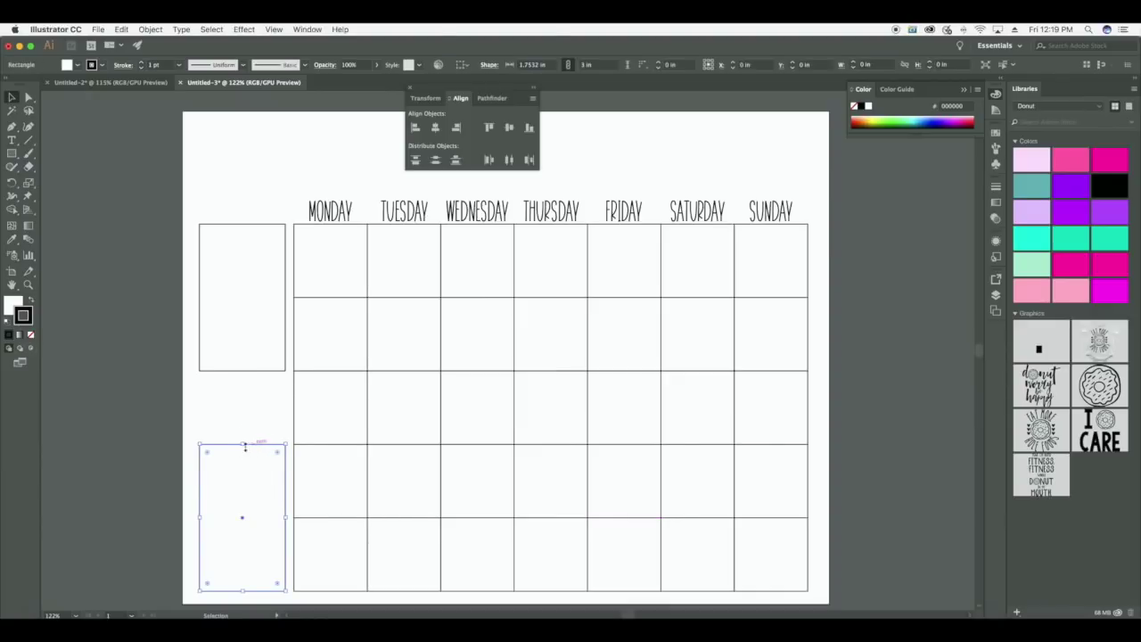
pyautogui.hscroll(1, 241, 442)
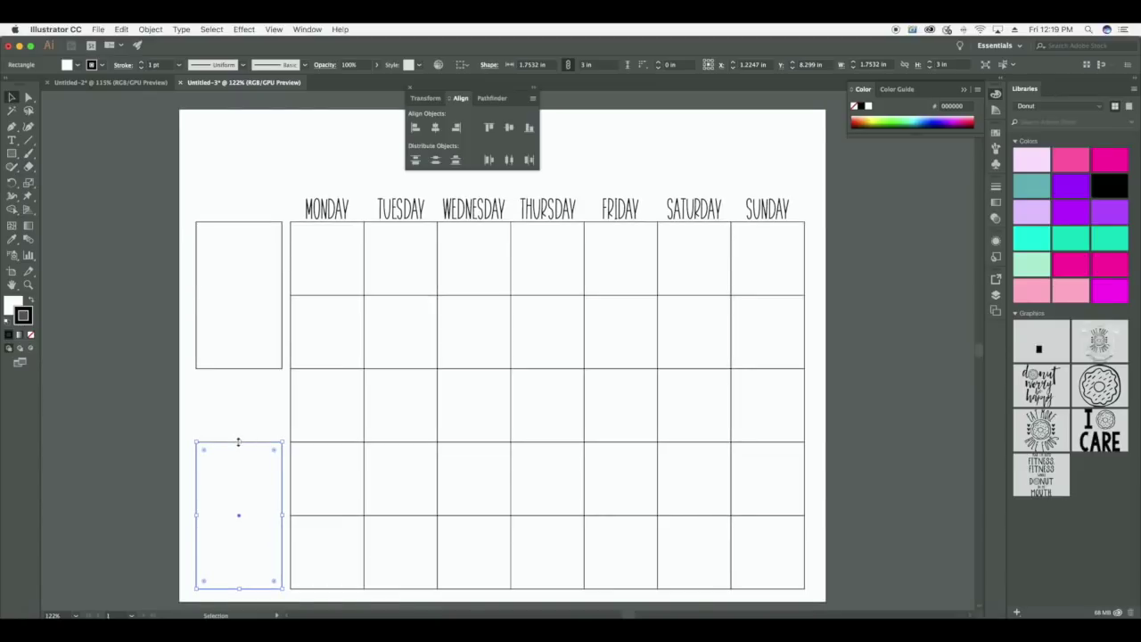
pyautogui.moveTo(238, 440); pyautogui.dragTo(239, 410)
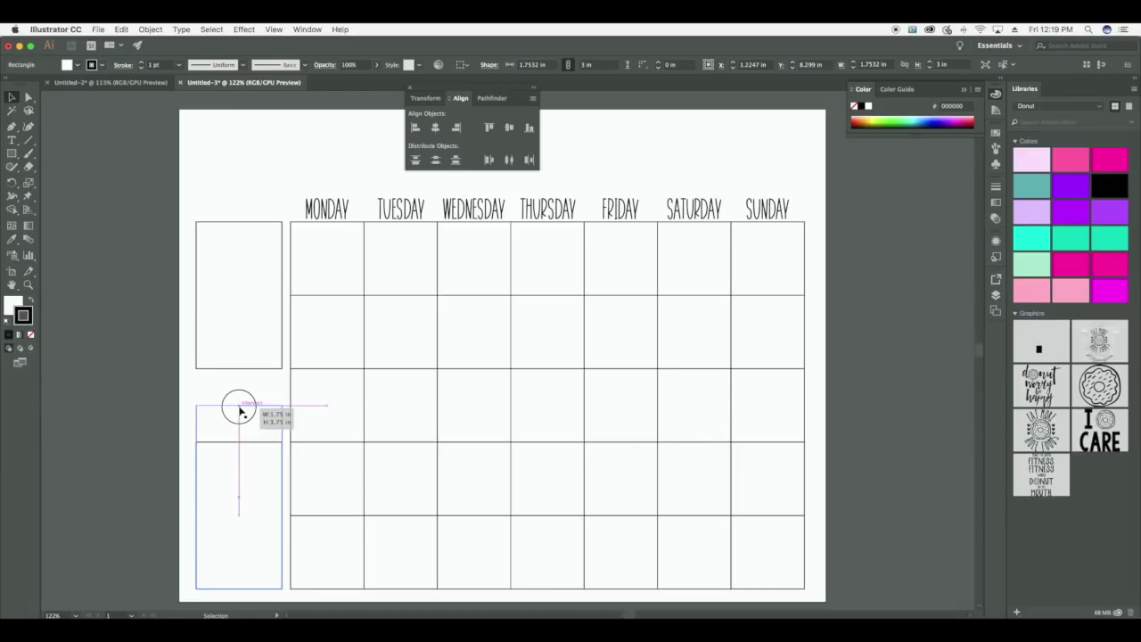
pyautogui.moveTo(241, 412); pyautogui.dragTo(239, 406)
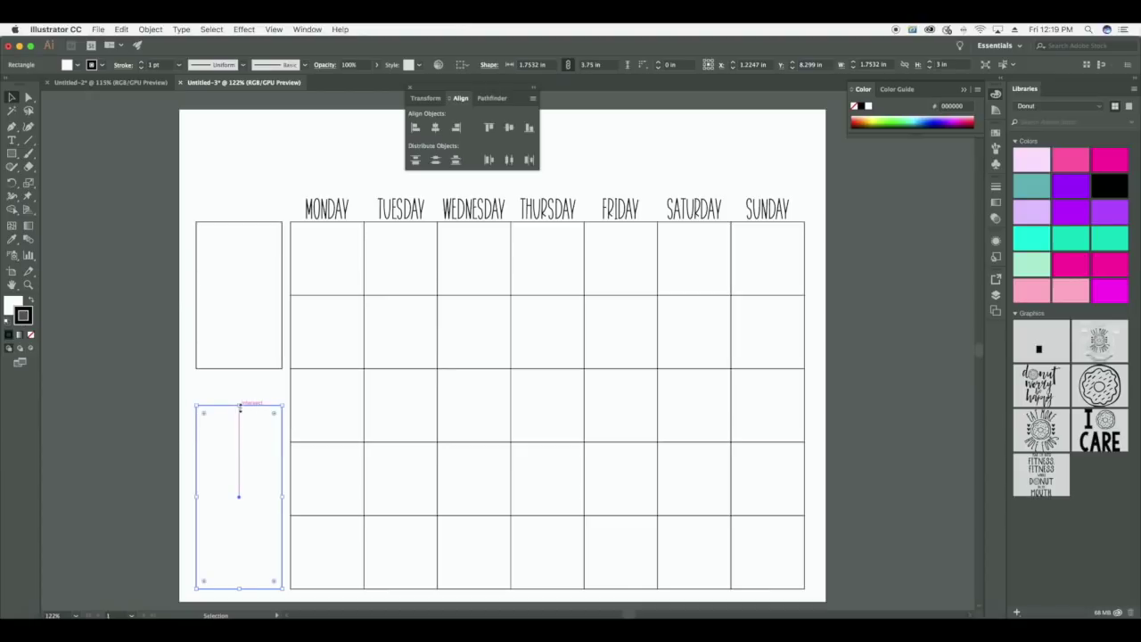
pyautogui.click(239, 394)
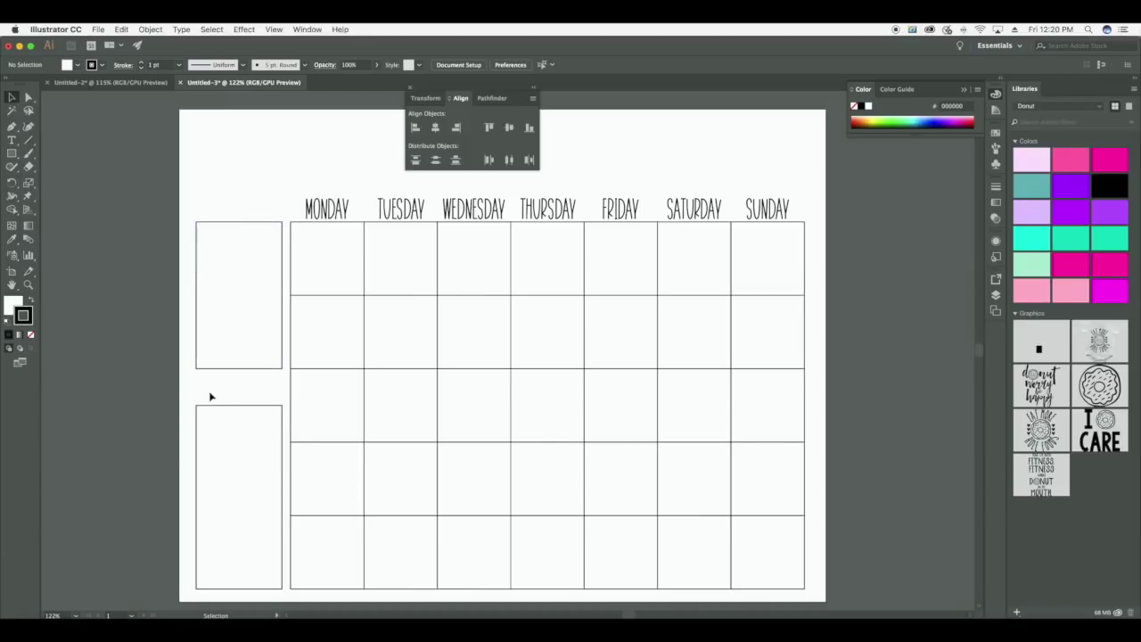
# Add the text PRIORITIES in the November font at 36 pt in the blank area above the calendar.
pyautogui.click(12, 141)
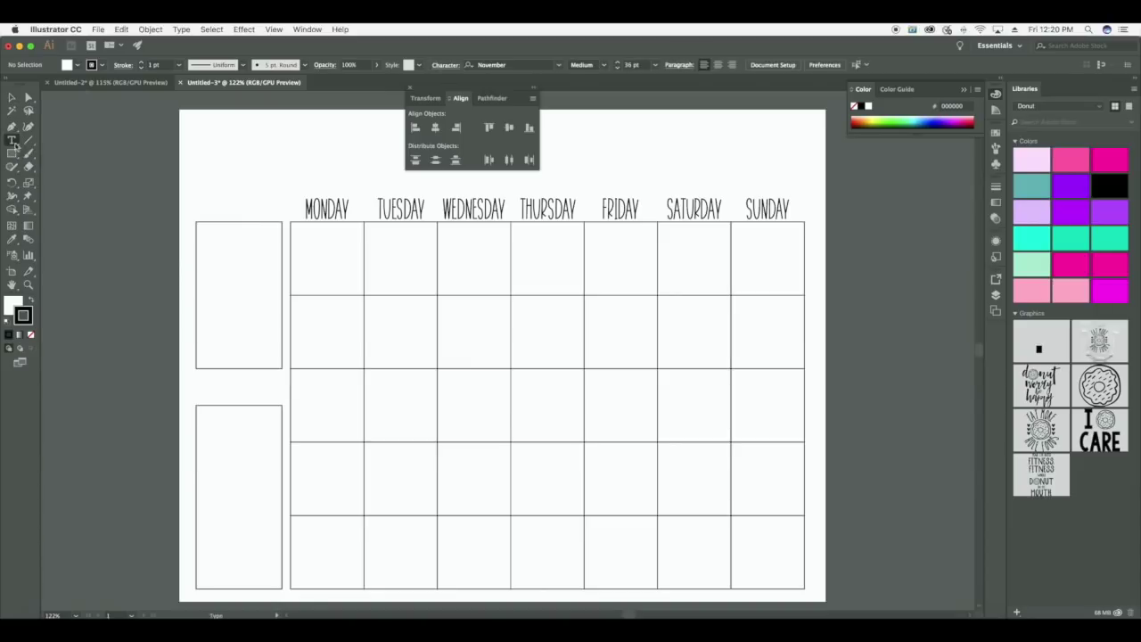
pyautogui.scroll(-1, 521, 68)
pyautogui.click(557, 64)
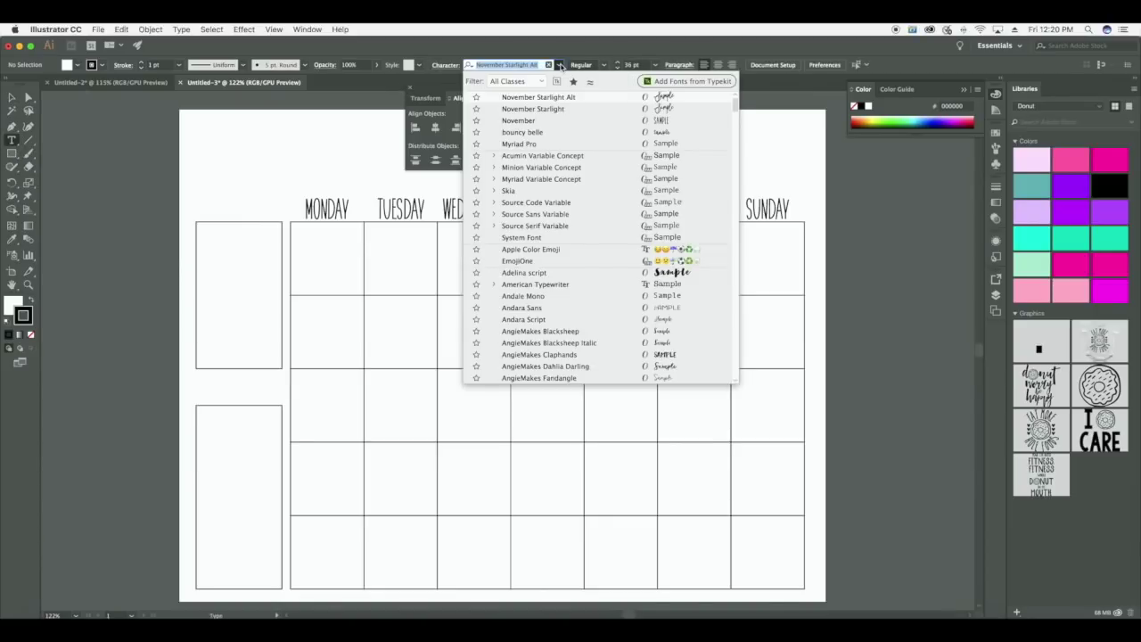
pyautogui.click(537, 121)
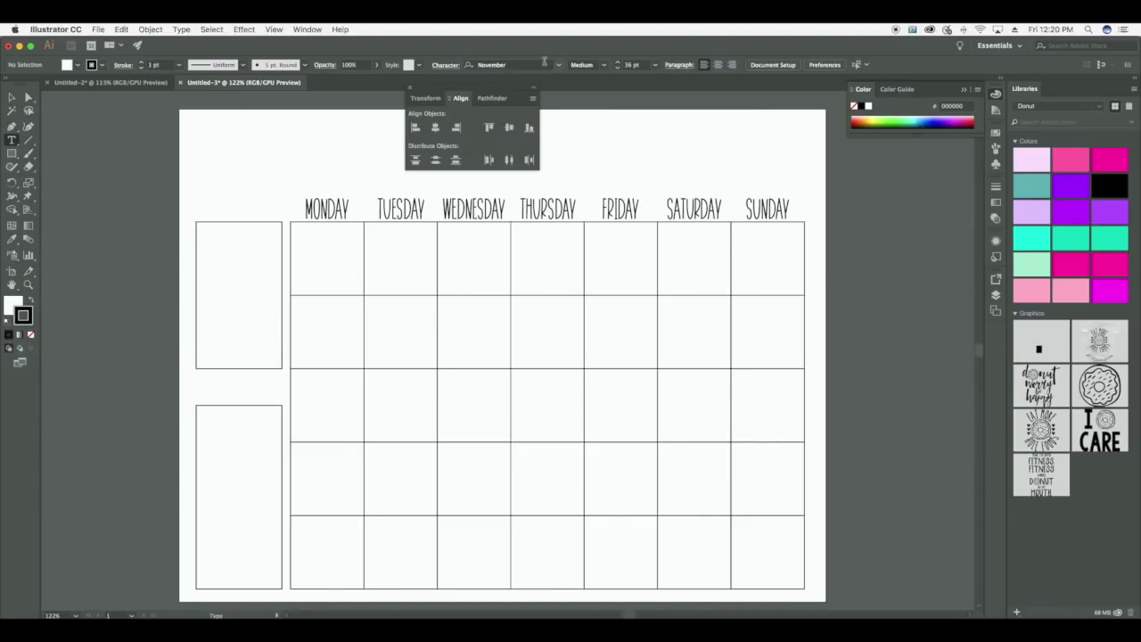
pyautogui.click(11, 141)
pyautogui.click(227, 159)
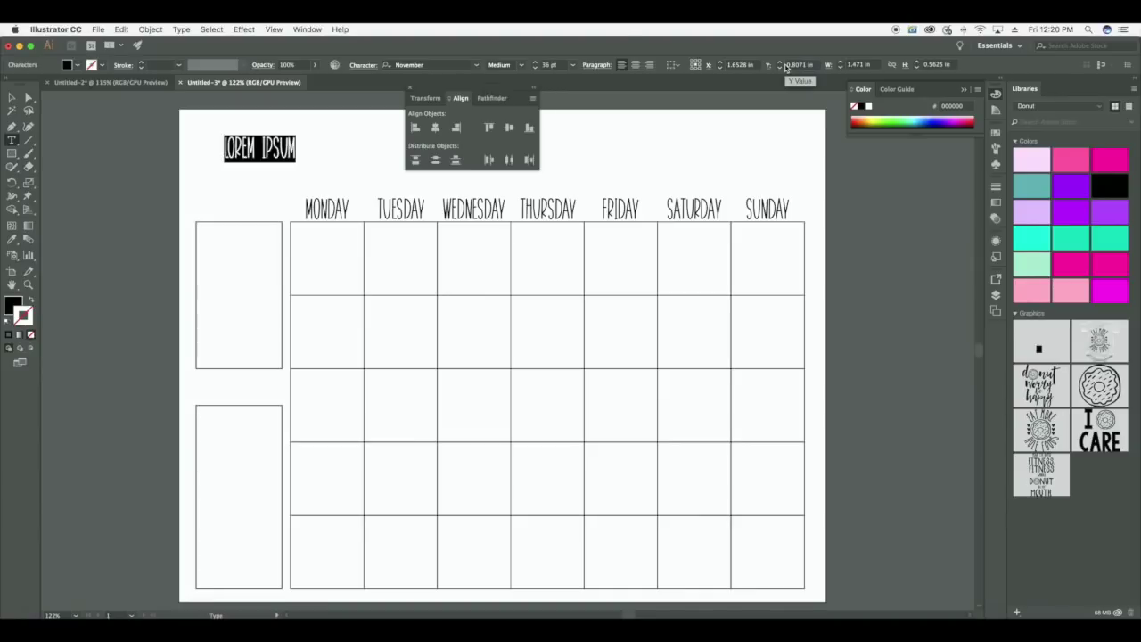
pyautogui.write('PRIORITIES')
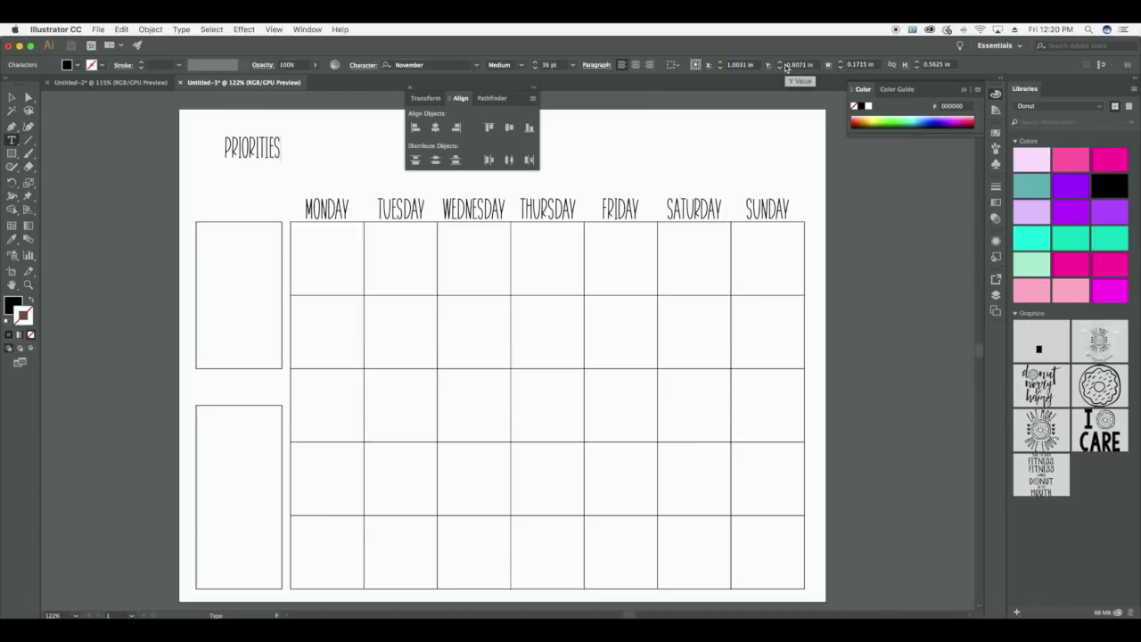
pyautogui.click(12, 97)
pyautogui.click(311, 135)
# Move the PRIORITIES label just above the upper side rectangle and centre it horizontally on that rectangle.
pyautogui.moveTo(262, 158); pyautogui.dragTo(248, 212)
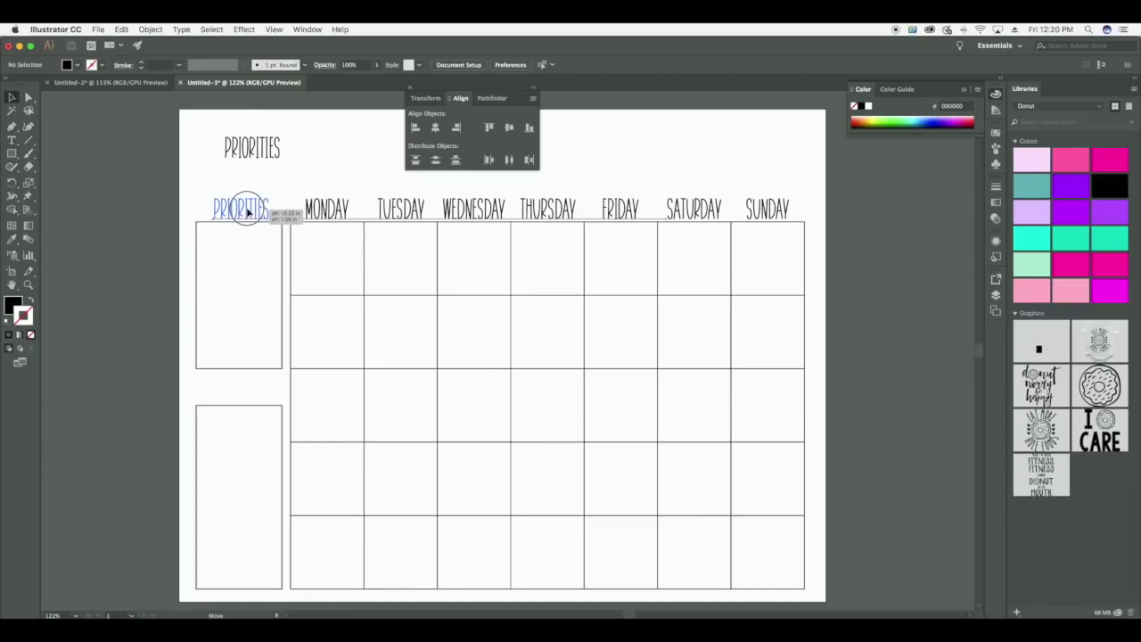
pyautogui.moveTo(248, 212); pyautogui.dragTo(248, 212)
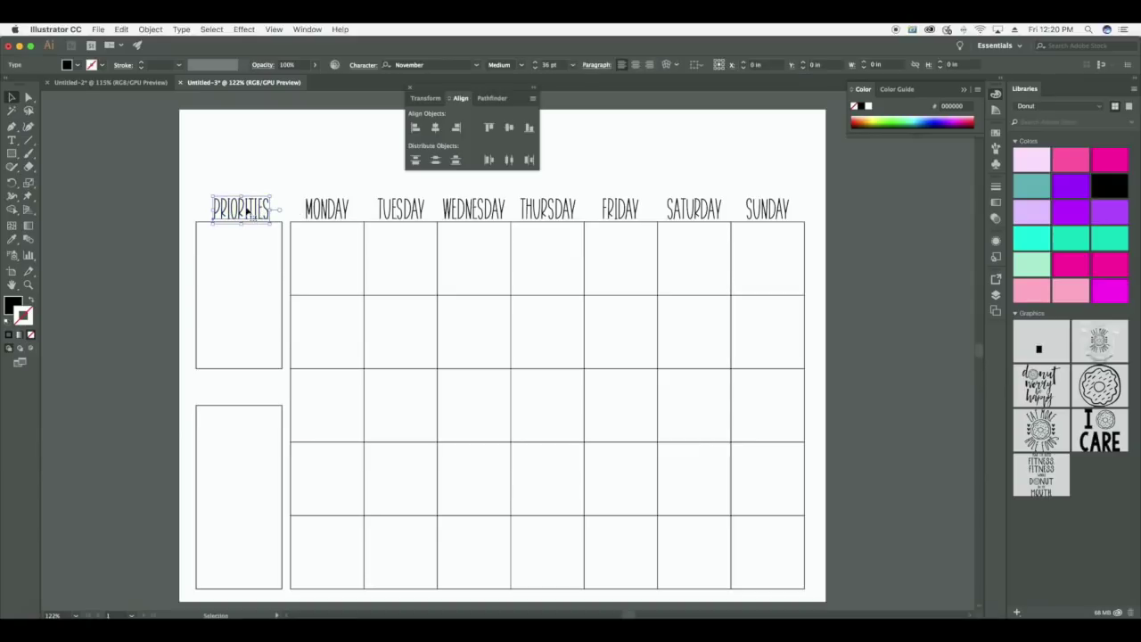
pyautogui.click(206, 175)
pyautogui.moveTo(207, 175); pyautogui.dragTo(215, 241)
pyautogui.click(203, 226)
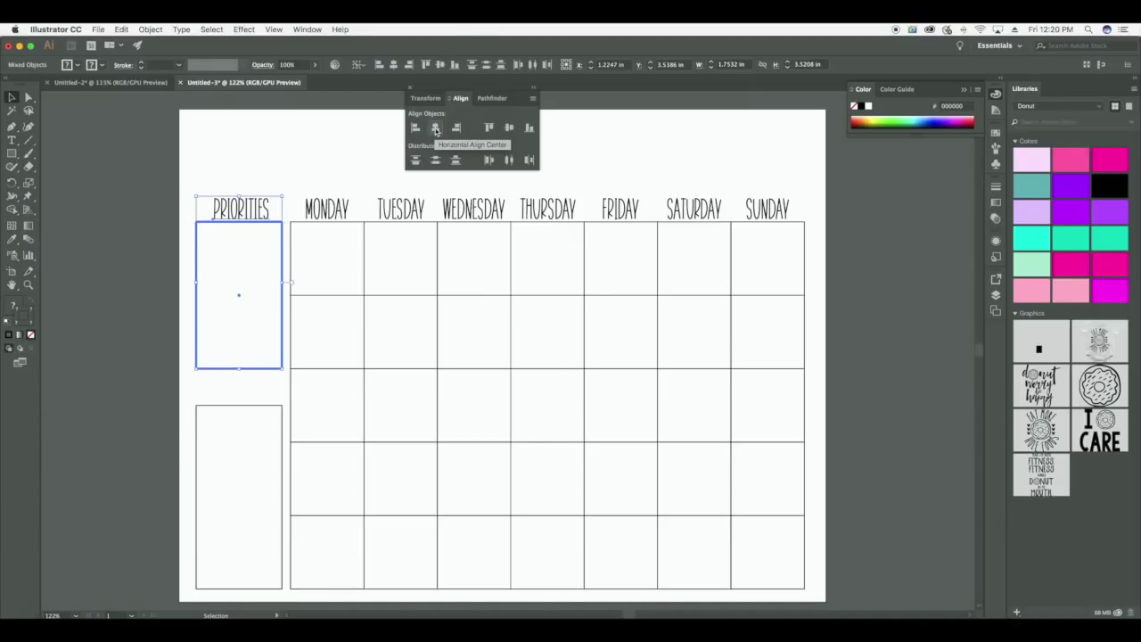
pyautogui.click(435, 129)
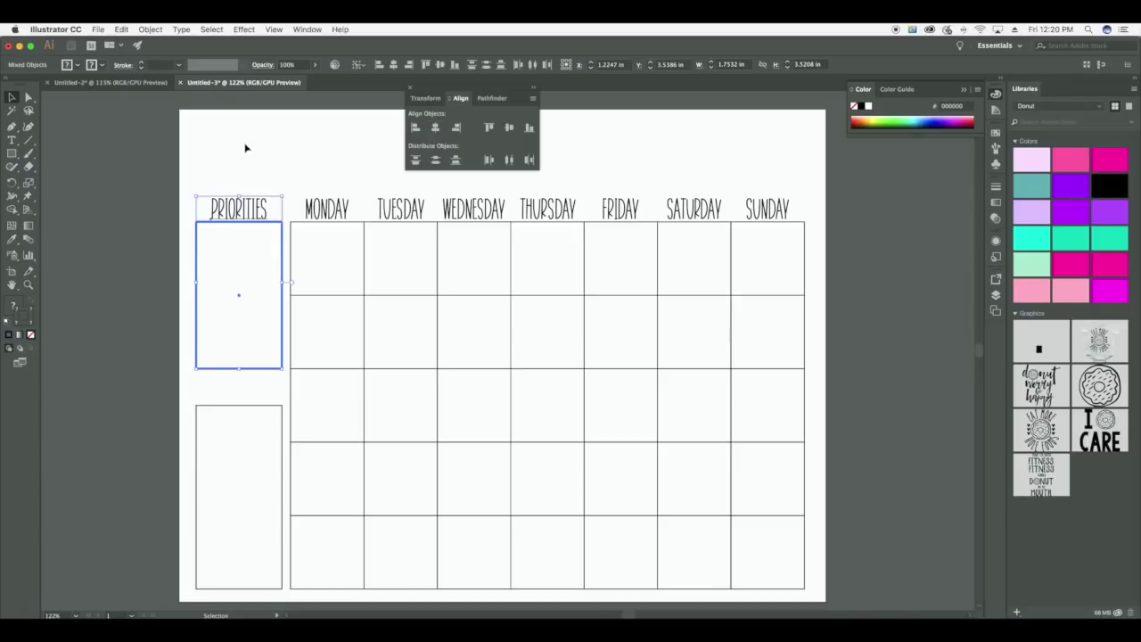
pyautogui.click(245, 145)
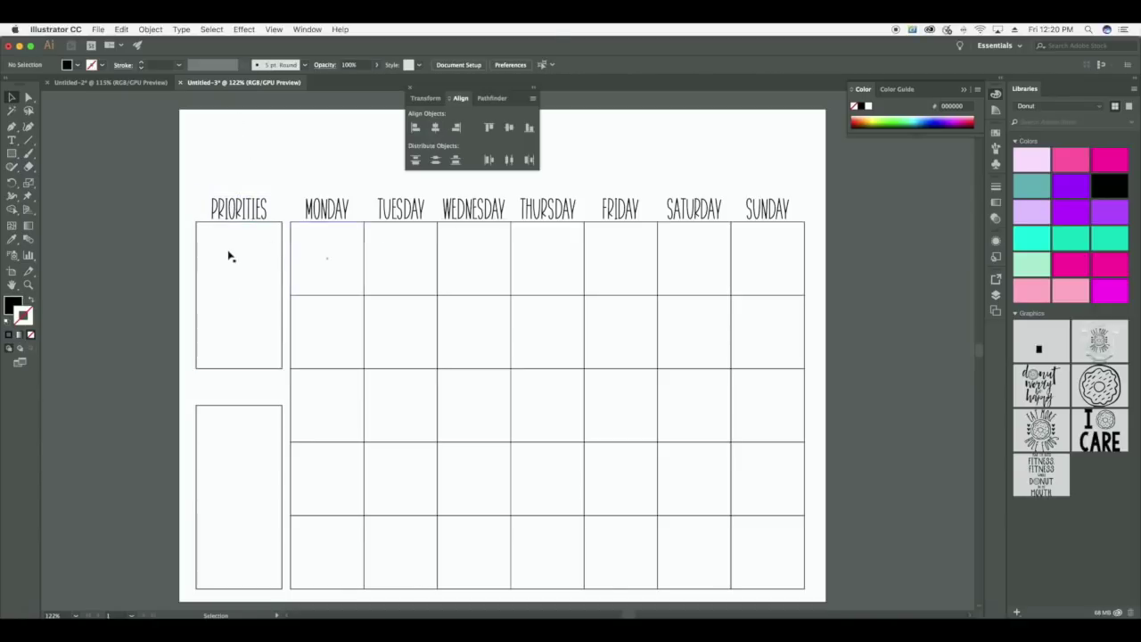
# Add the text TASKS in the same November 36 pt font above the calendar.
pyautogui.click(11, 140)
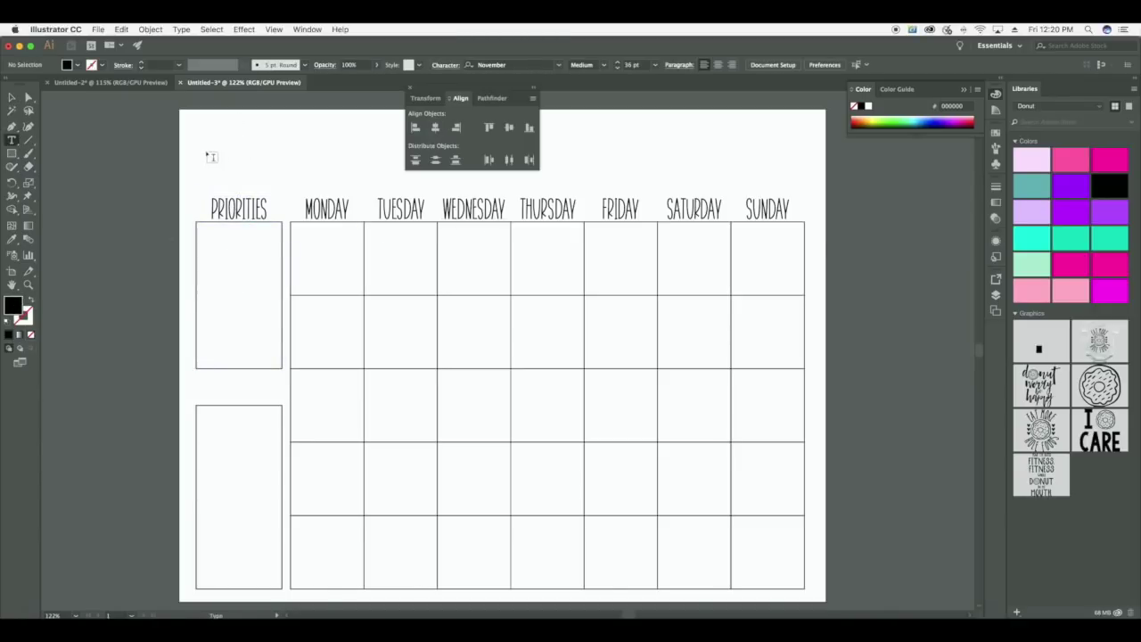
pyautogui.click(237, 145)
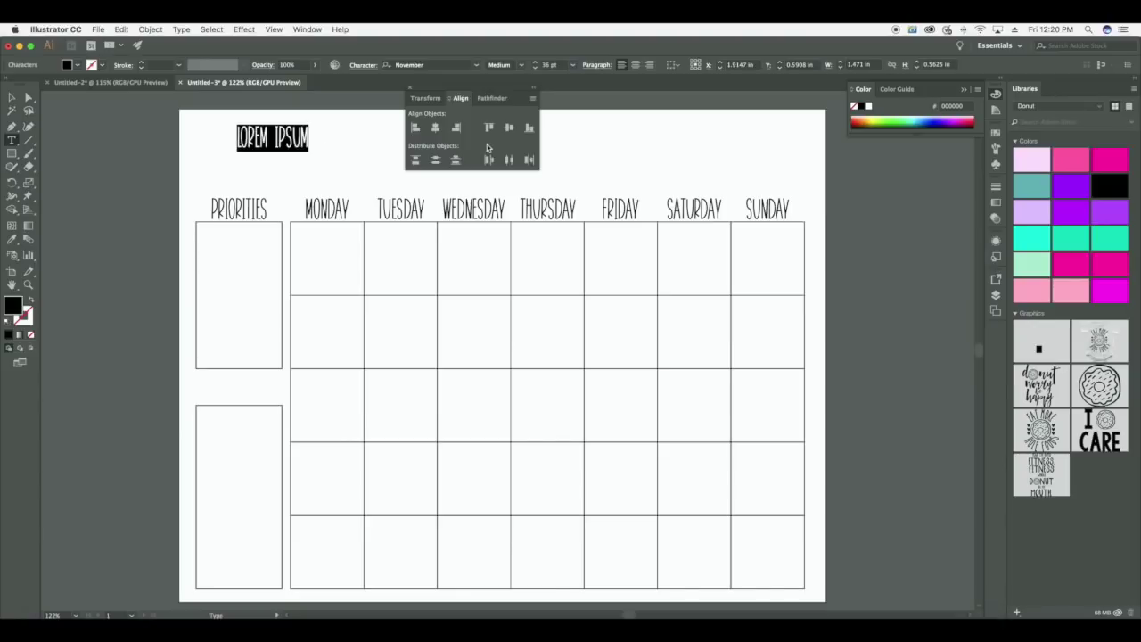
pyautogui.write('TASKS')
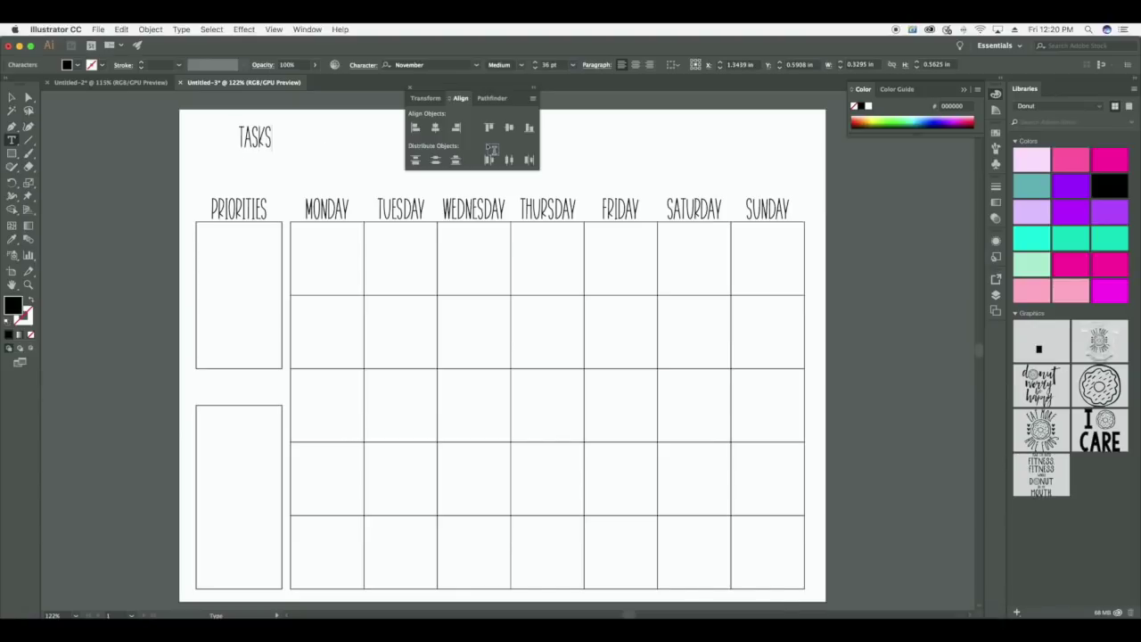
# Move the TASKS label just above the lower side rectangle, centre it horizontally on that rectangle, and close the alignment controls.
pyautogui.click(12, 97)
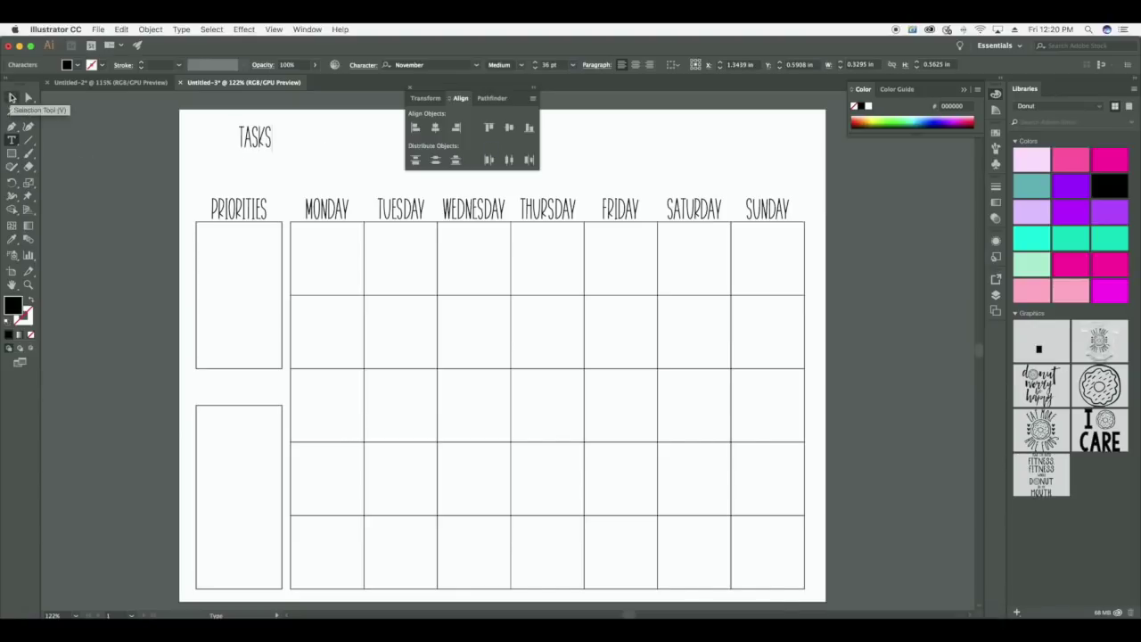
pyautogui.moveTo(254, 136); pyautogui.dragTo(213, 401)
pyautogui.click(434, 128)
pyautogui.click(329, 140)
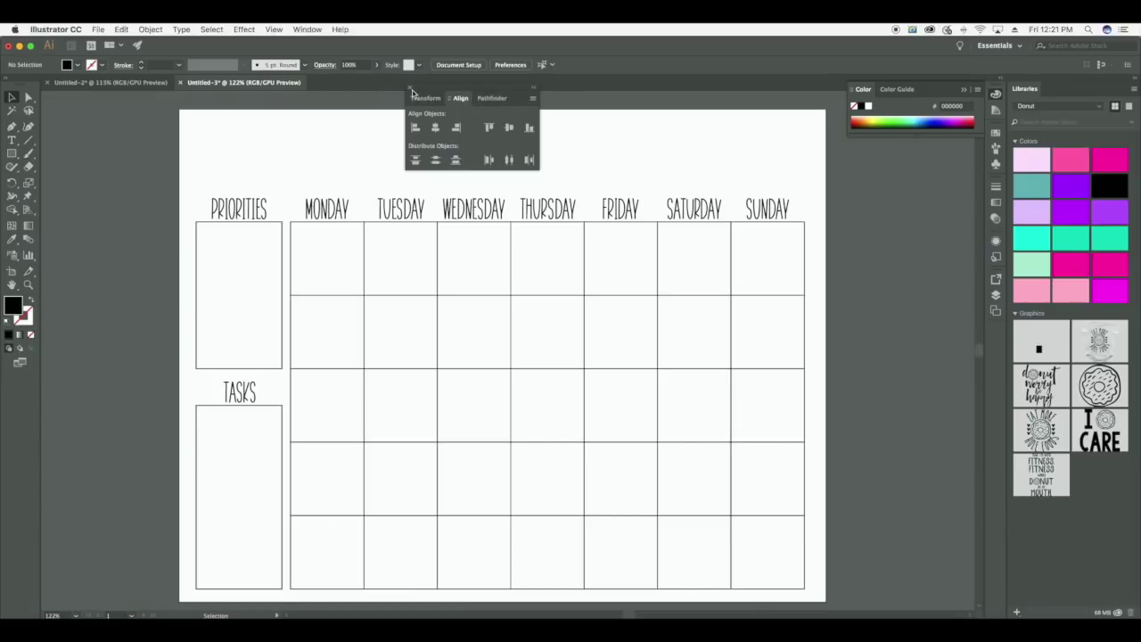
pyautogui.click(410, 88)
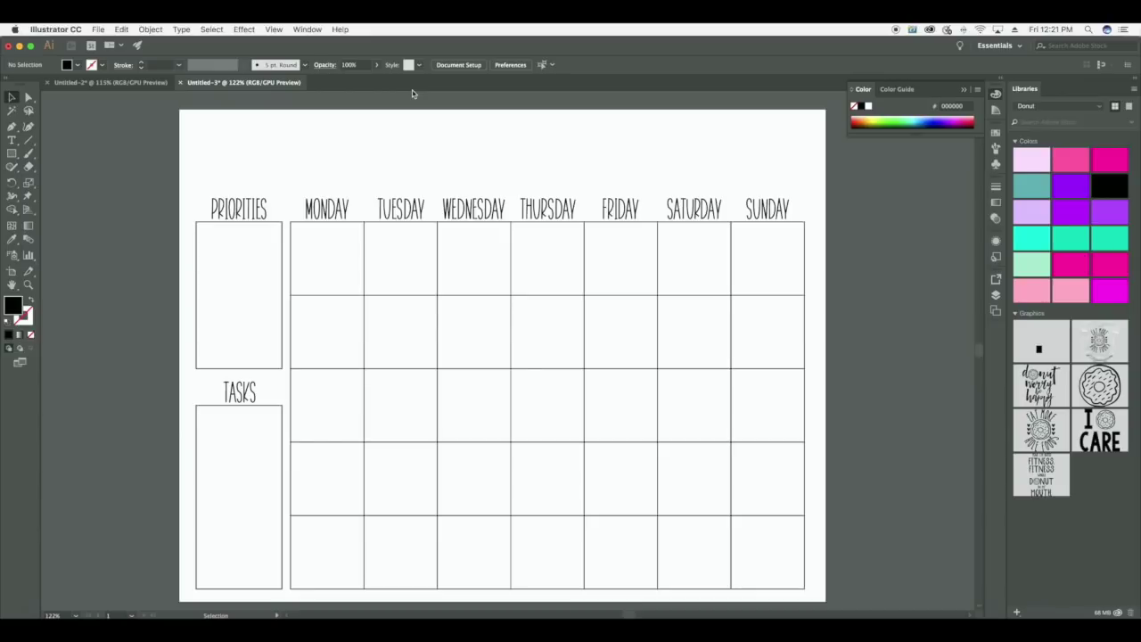
# Group all the calendar squares, weekday labels, side boxes and their headings into one object.
pyautogui.moveTo(183, 136); pyautogui.dragTo(851, 604)
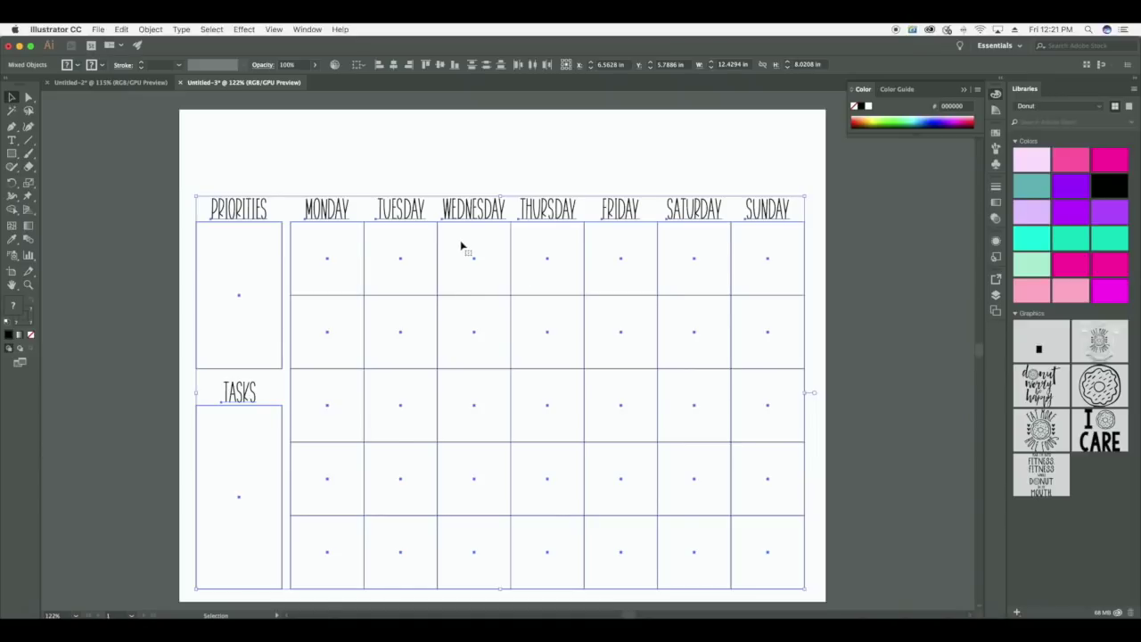
pyautogui.press('super+g')
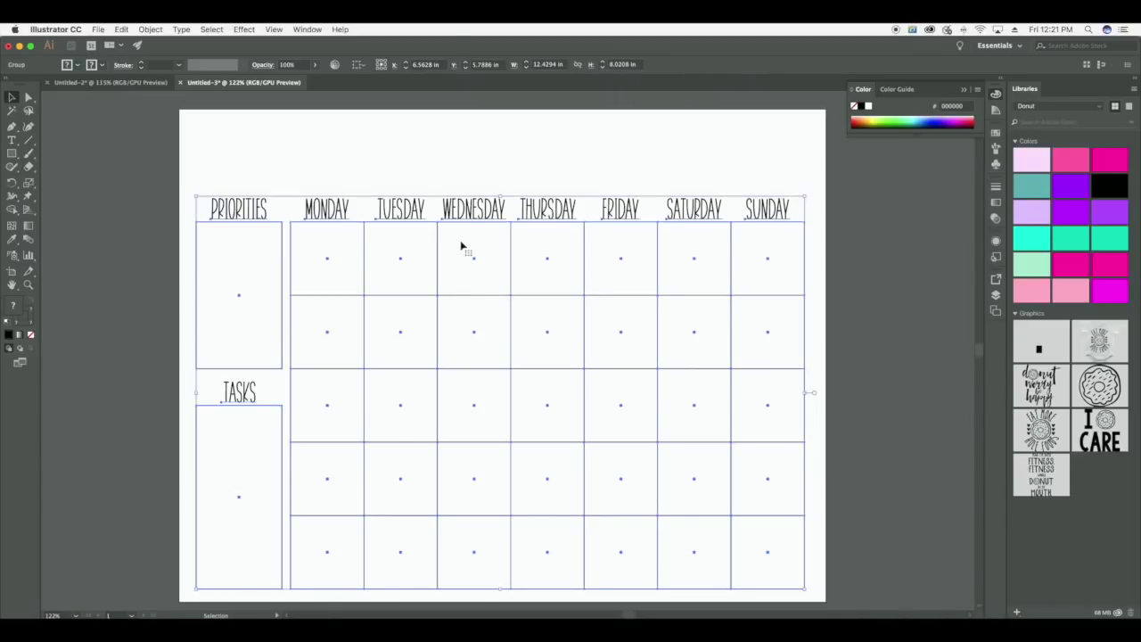
pyautogui.hscroll(3, 460, 246)
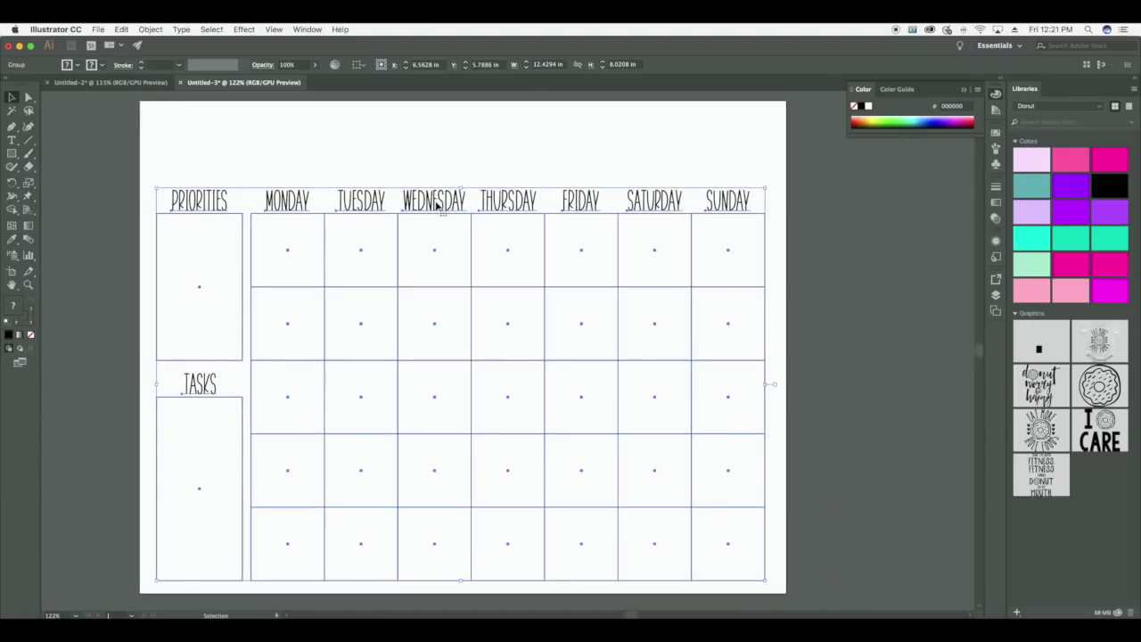
pyautogui.hotkey('shift', 'F7')
pyautogui.click(453, 99)
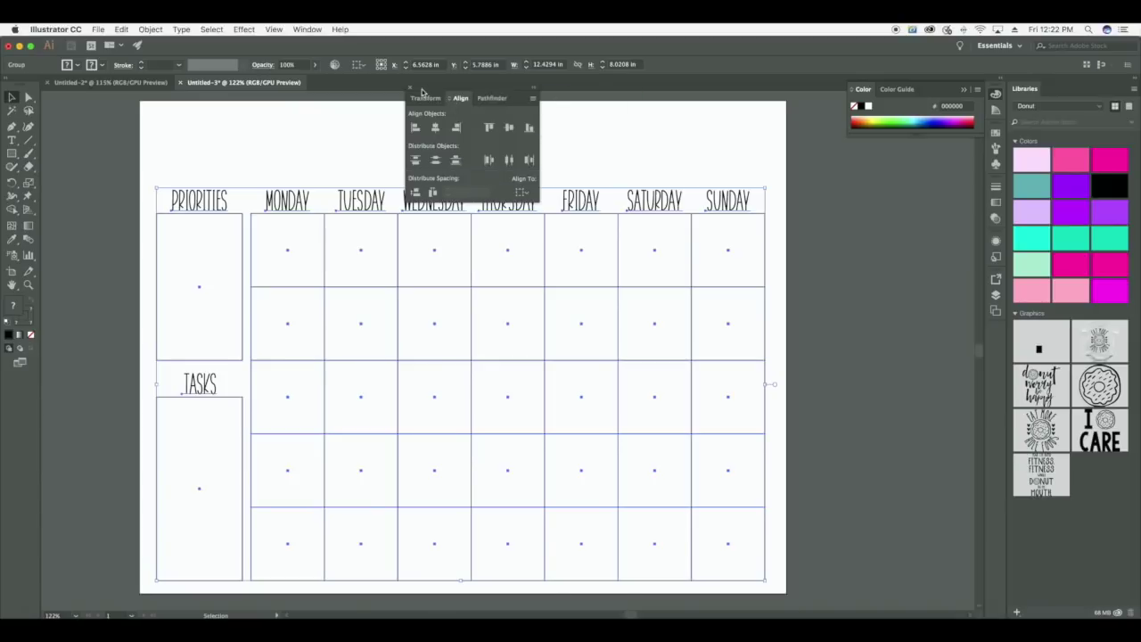
pyautogui.click(410, 88)
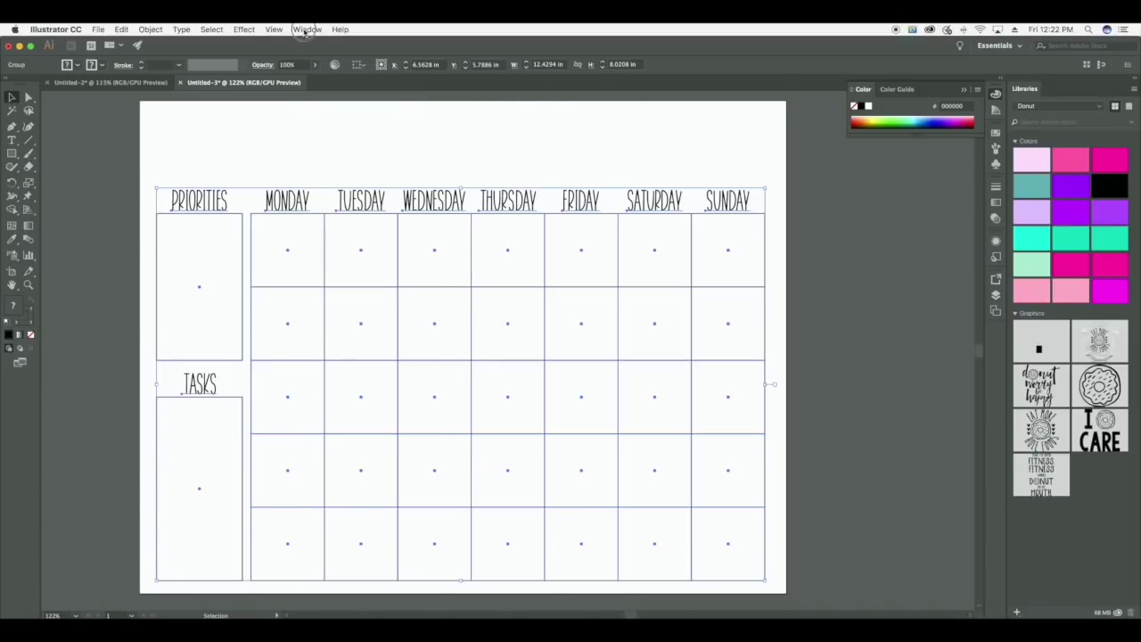
# Bring up the Align controls with their full options and set the calendar group to align to the artboard.
pyautogui.click(306, 29)
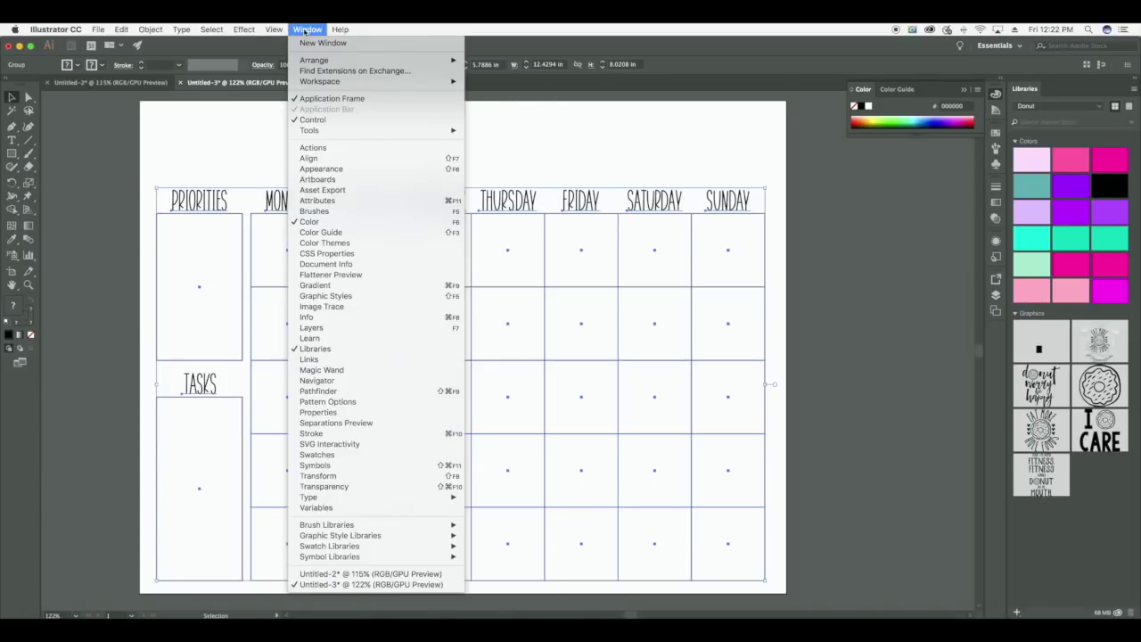
pyautogui.click(328, 158)
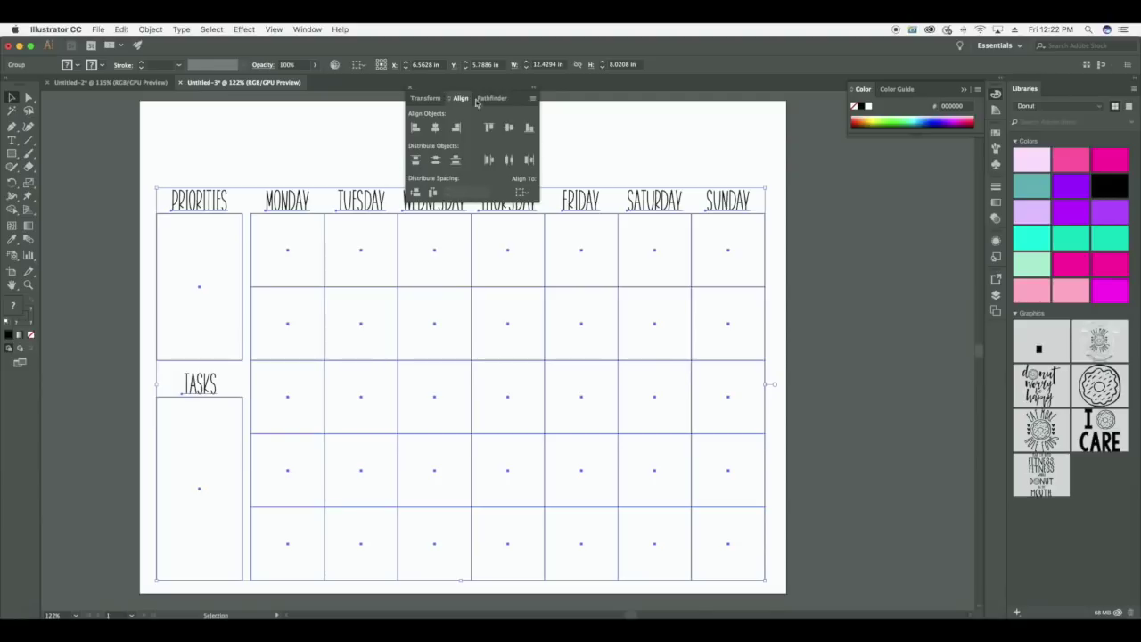
pyautogui.click(533, 99)
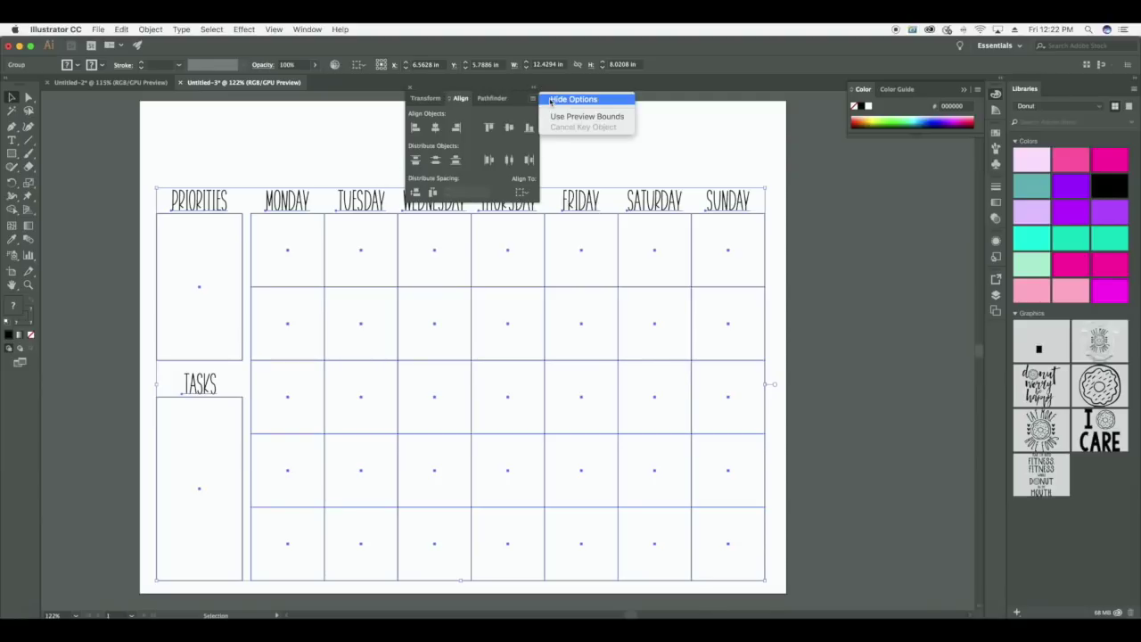
pyautogui.click(551, 100)
pyautogui.click(533, 98)
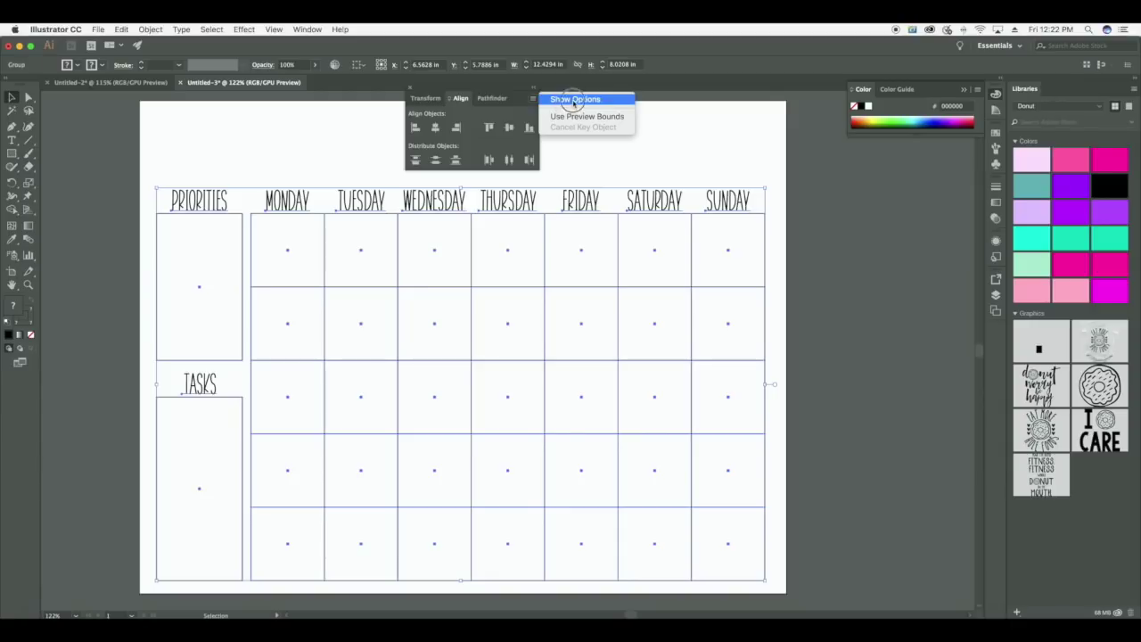
pyautogui.click(573, 103)
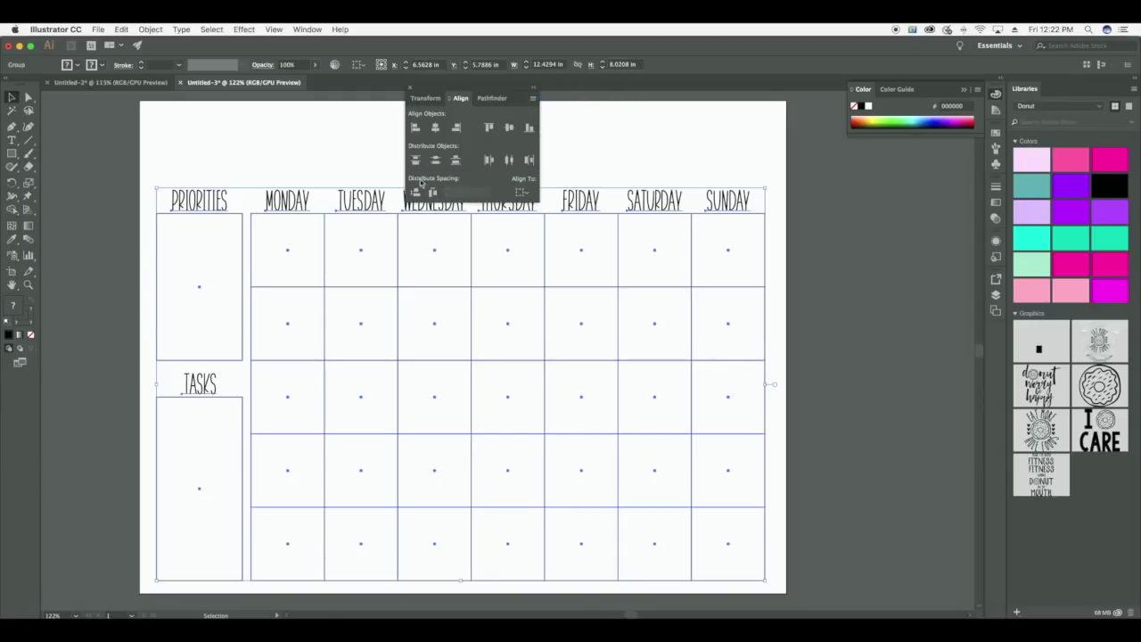
pyautogui.click(526, 195)
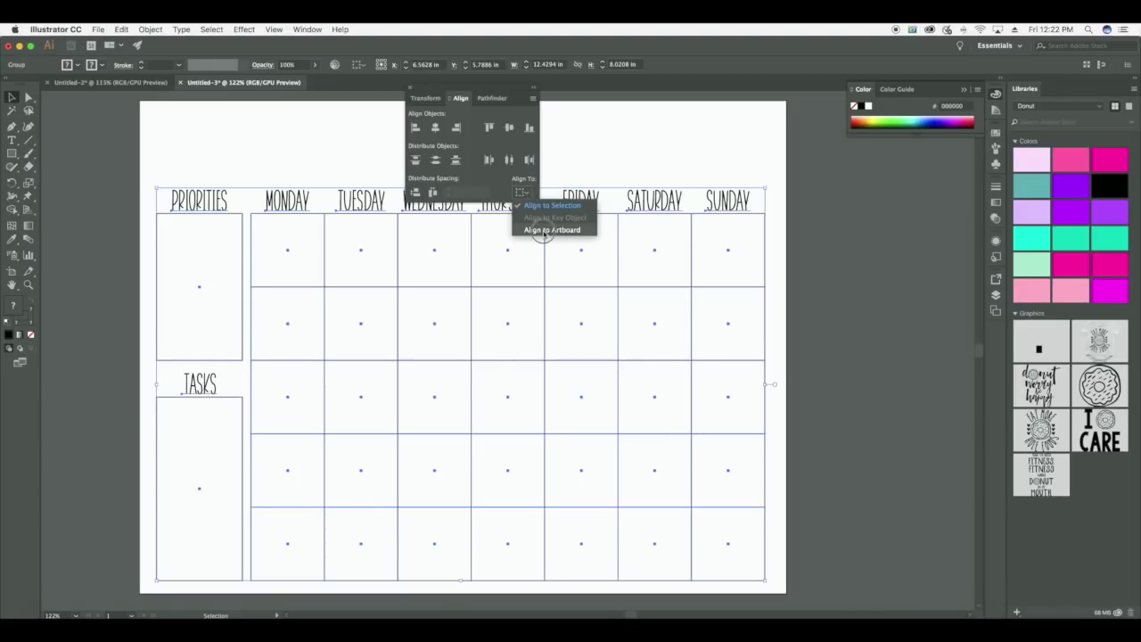
pyautogui.click(548, 230)
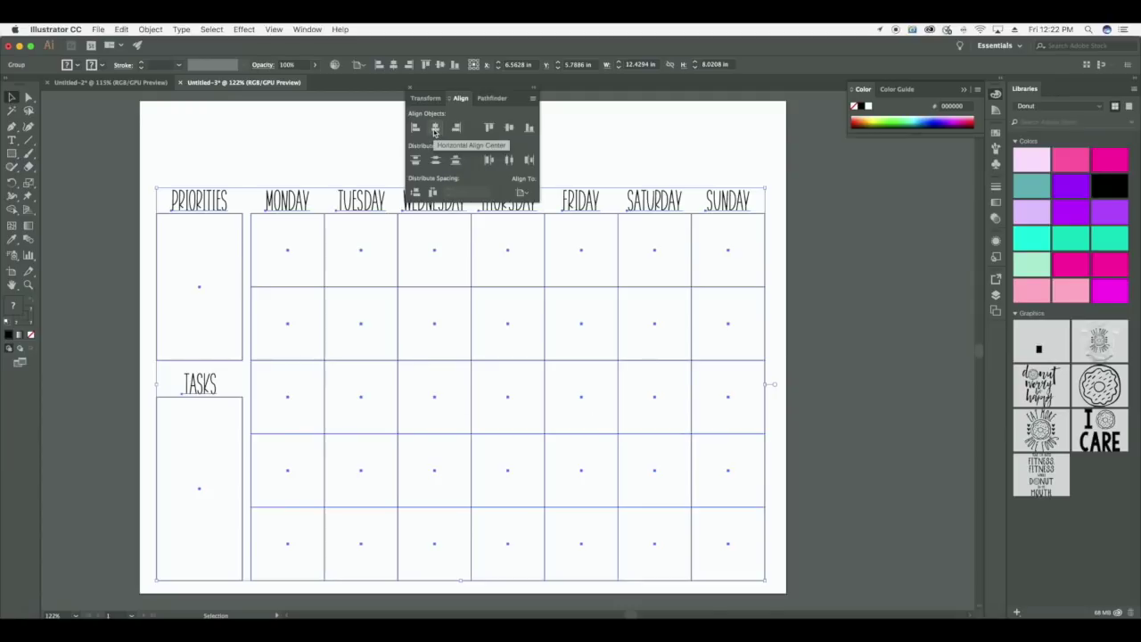
# Centre the calendar group horizontally on the artboard, close the alignment controls and deselect the group.
pyautogui.click(435, 129)
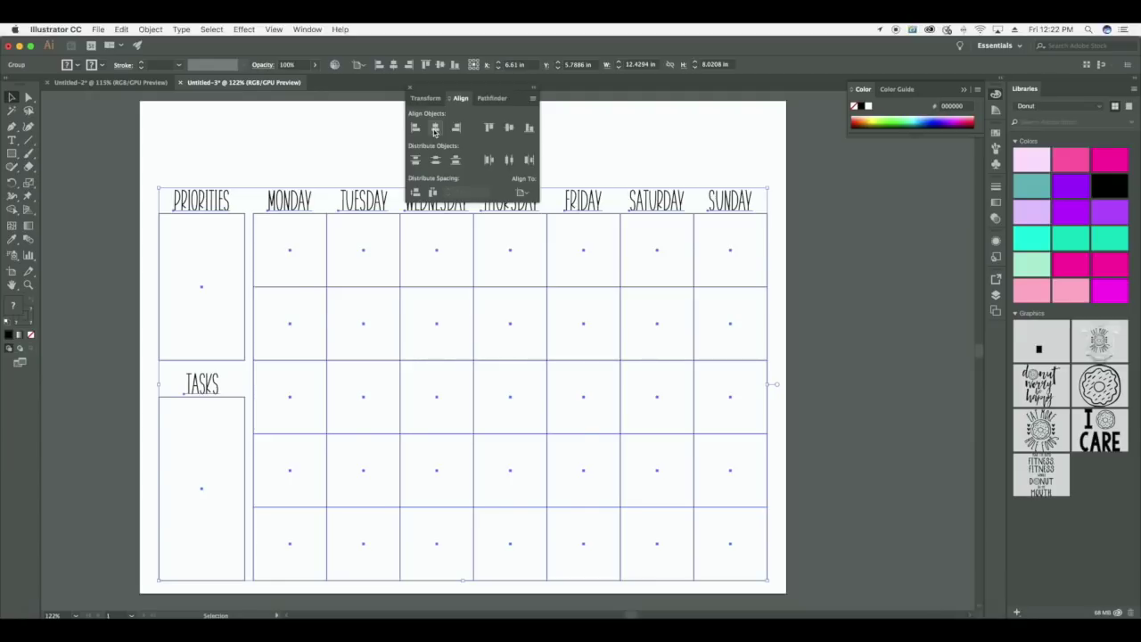
pyautogui.click(409, 88)
pyautogui.click(413, 142)
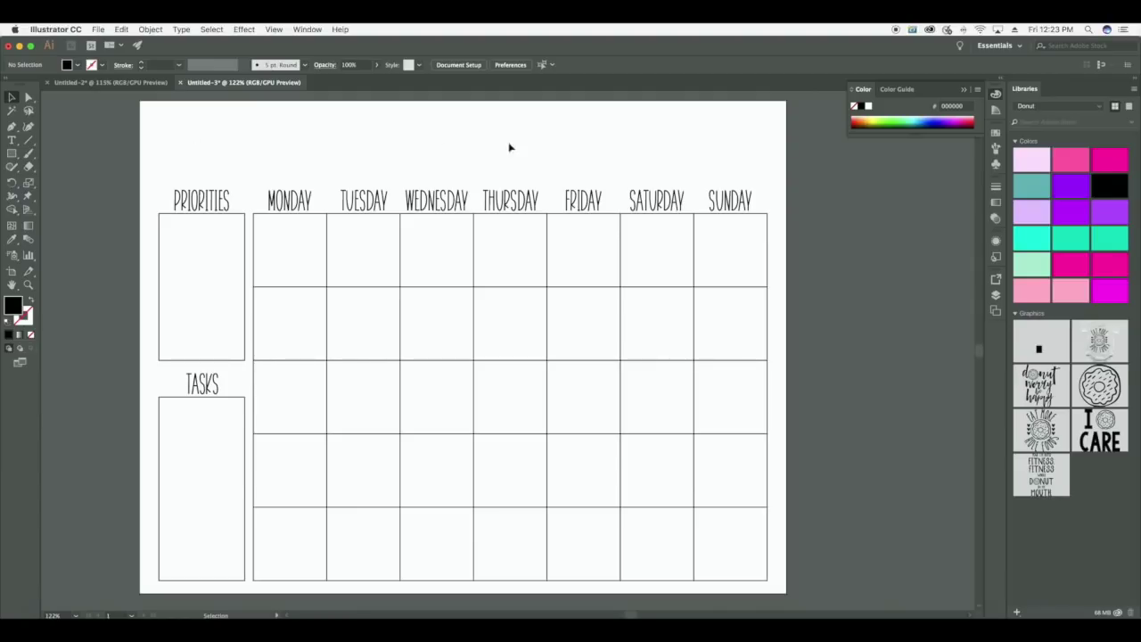
# Add the title january above the calendar in the bouncy belle font at 72 pt.
pyautogui.click(11, 141)
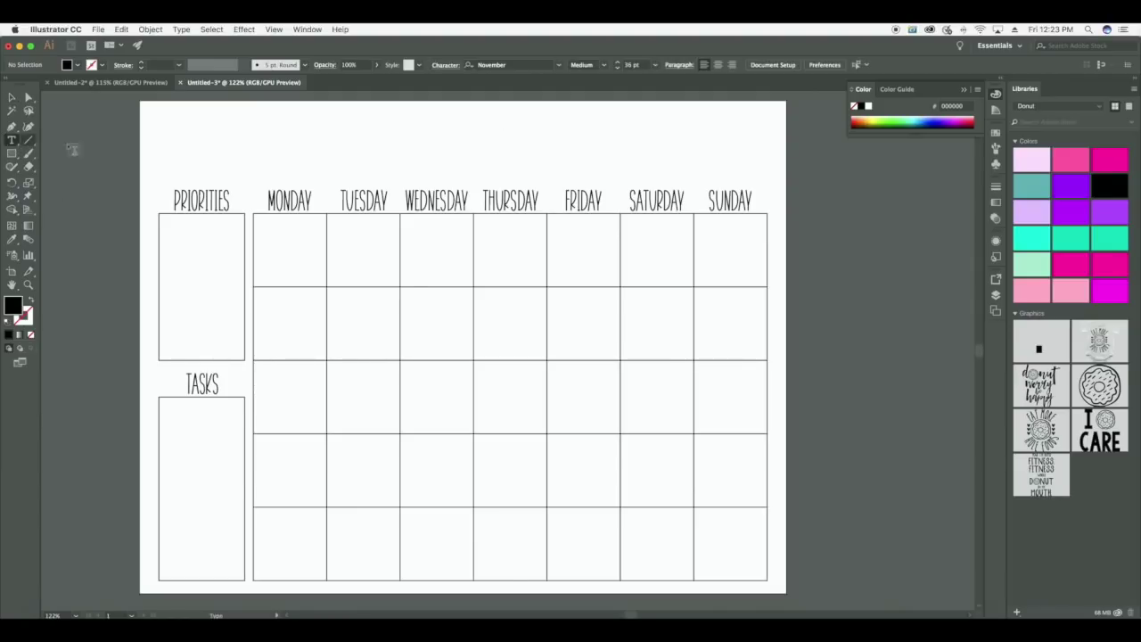
pyautogui.click(465, 159)
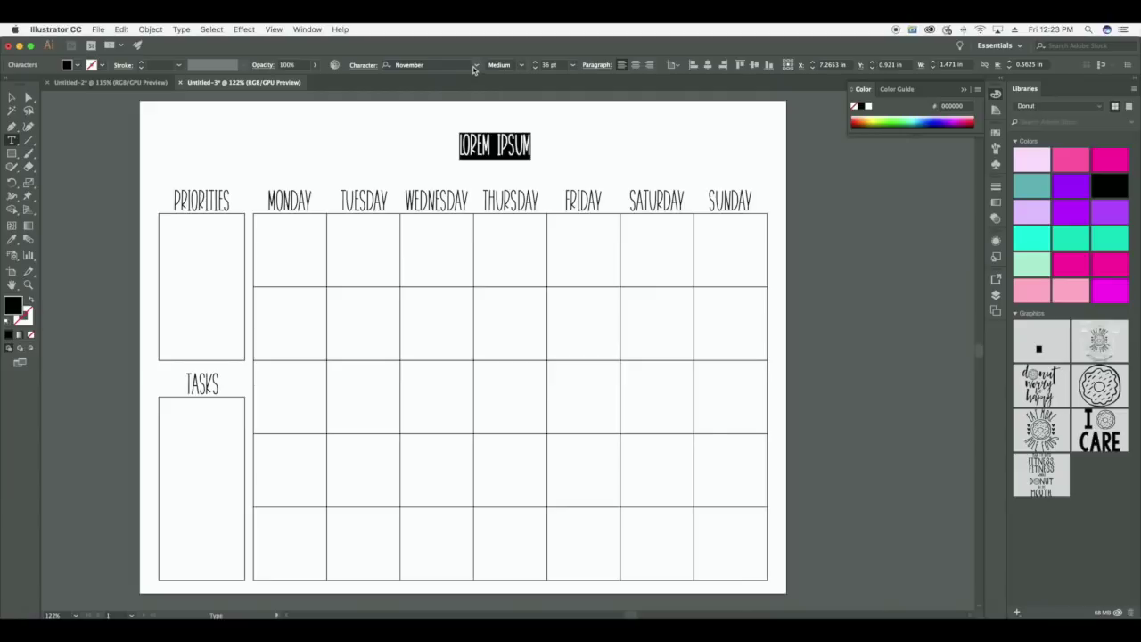
pyautogui.click(477, 65)
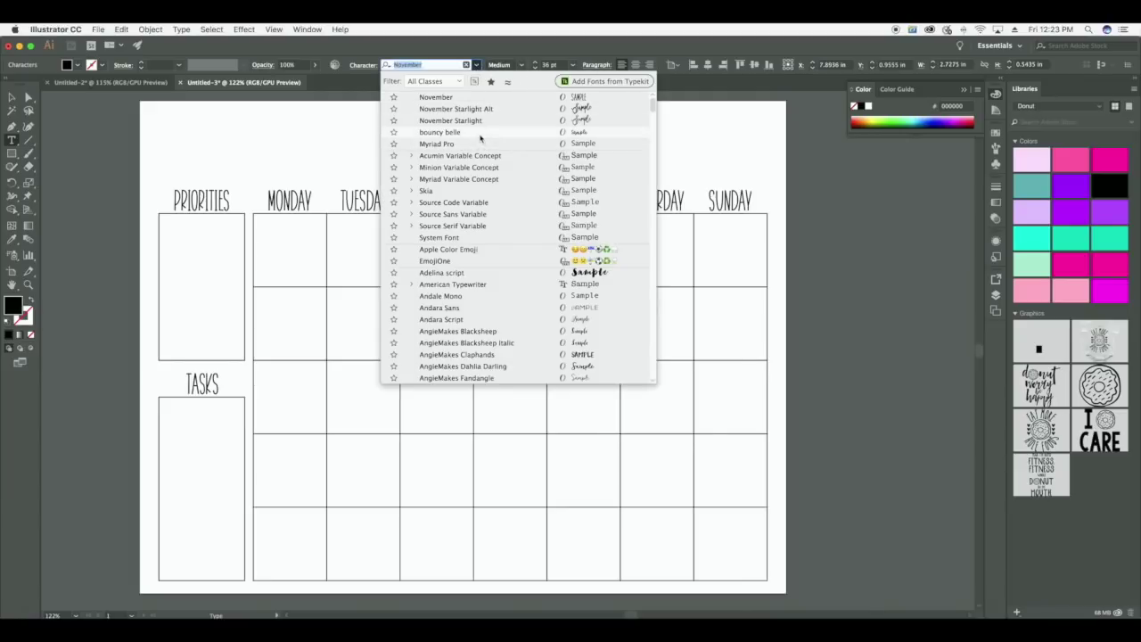
pyautogui.click(481, 132)
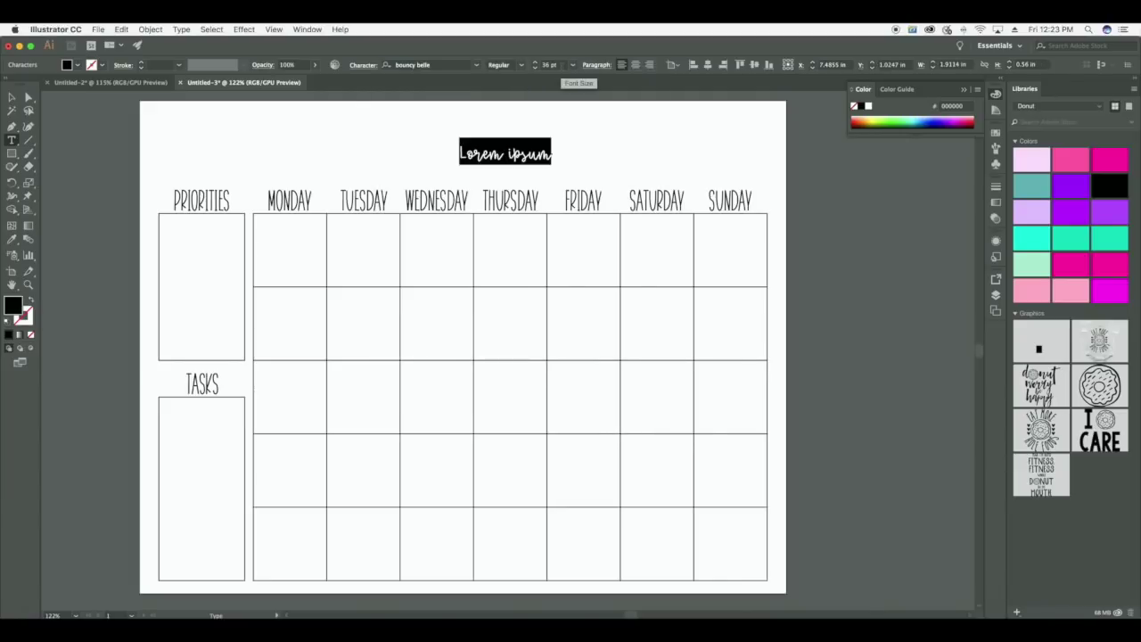
pyautogui.click(572, 65)
pyautogui.click(587, 264)
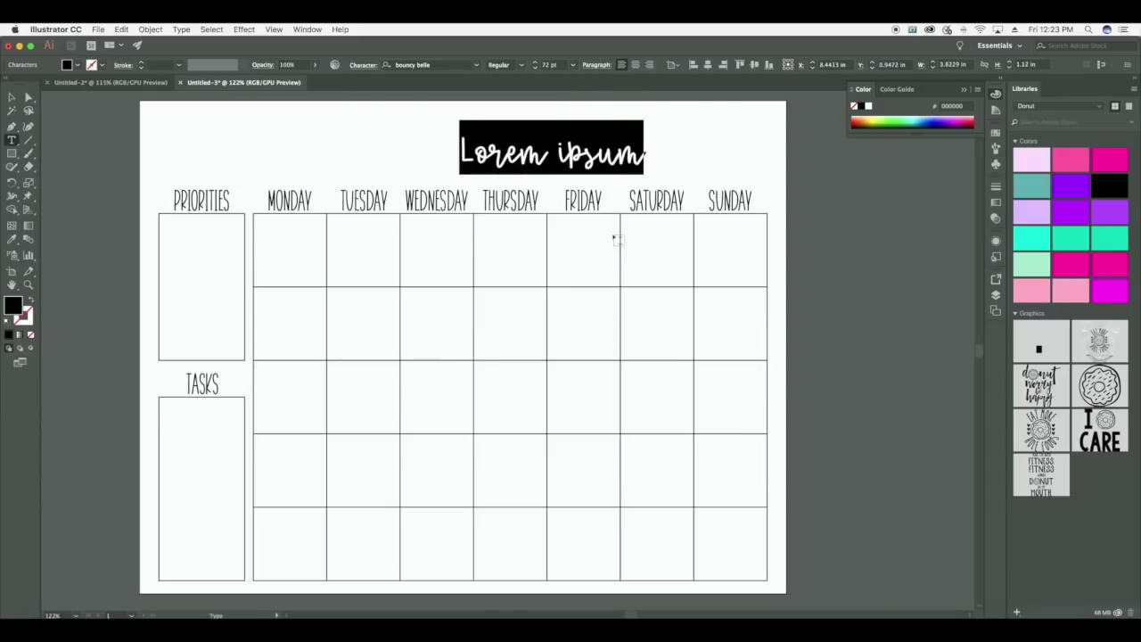
pyautogui.write('january')
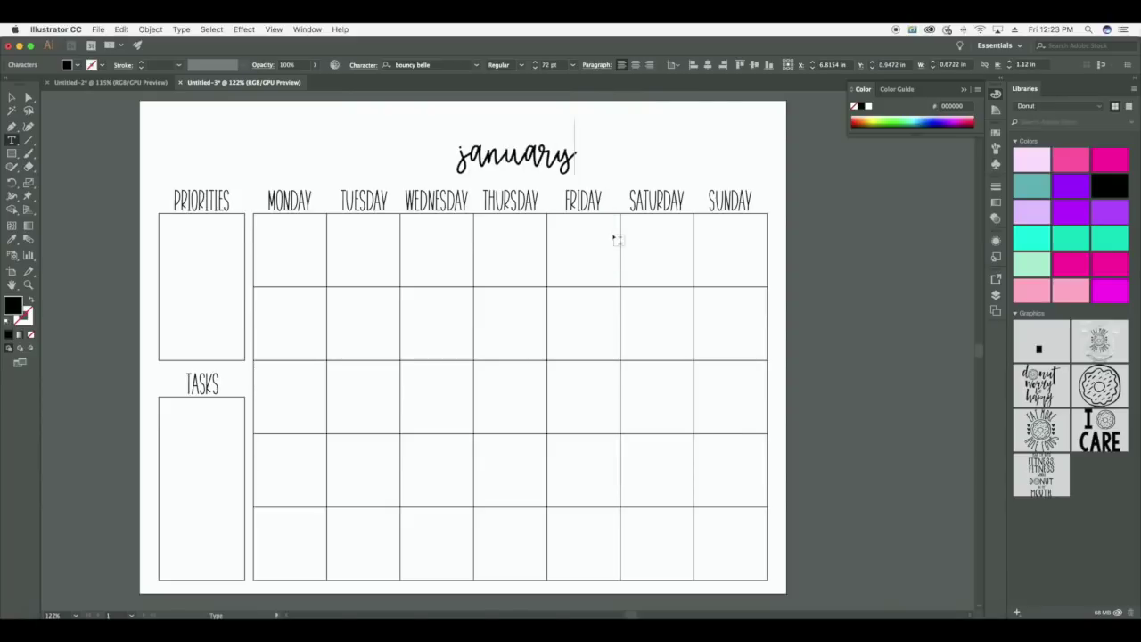
# Enlarge the january title to 125 pt and place it in the blank space above the weekday labels.
pyautogui.moveTo(580, 157); pyautogui.dragTo(407, 140)
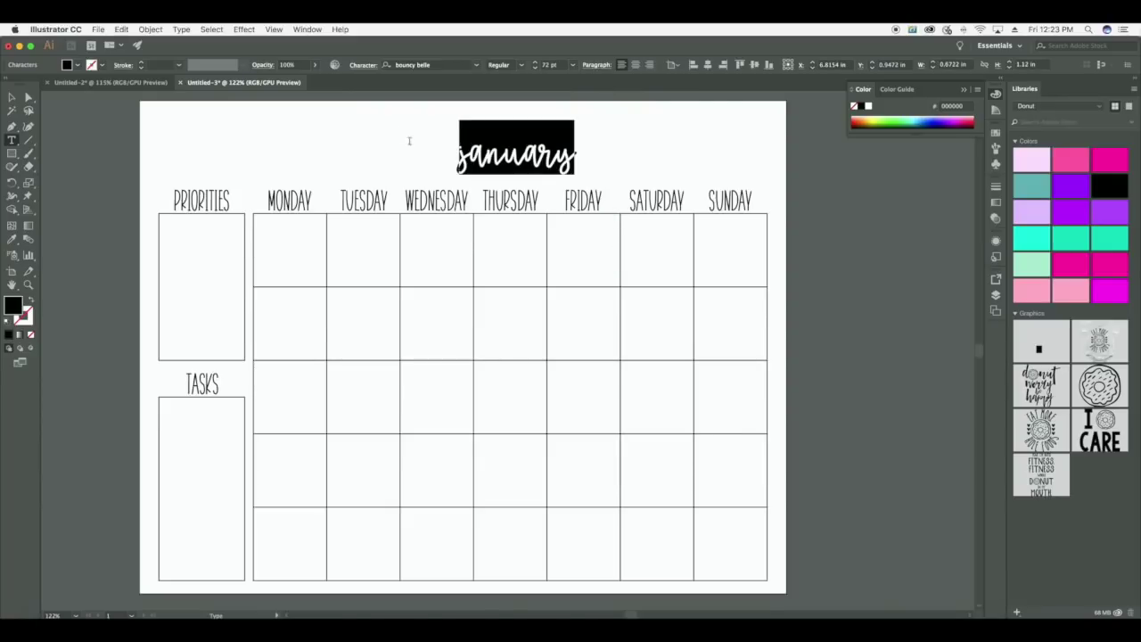
pyautogui.click(551, 64)
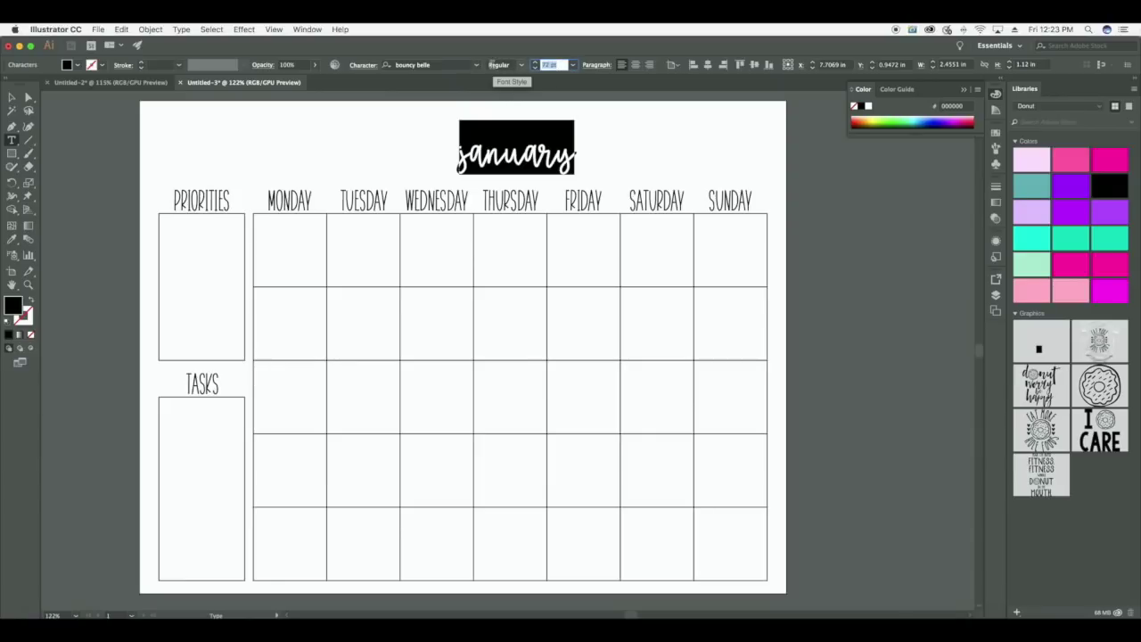
pyautogui.write('125')
pyautogui.press('Return')
pyautogui.press('Escape')
pyautogui.scroll(2, 408, 112)
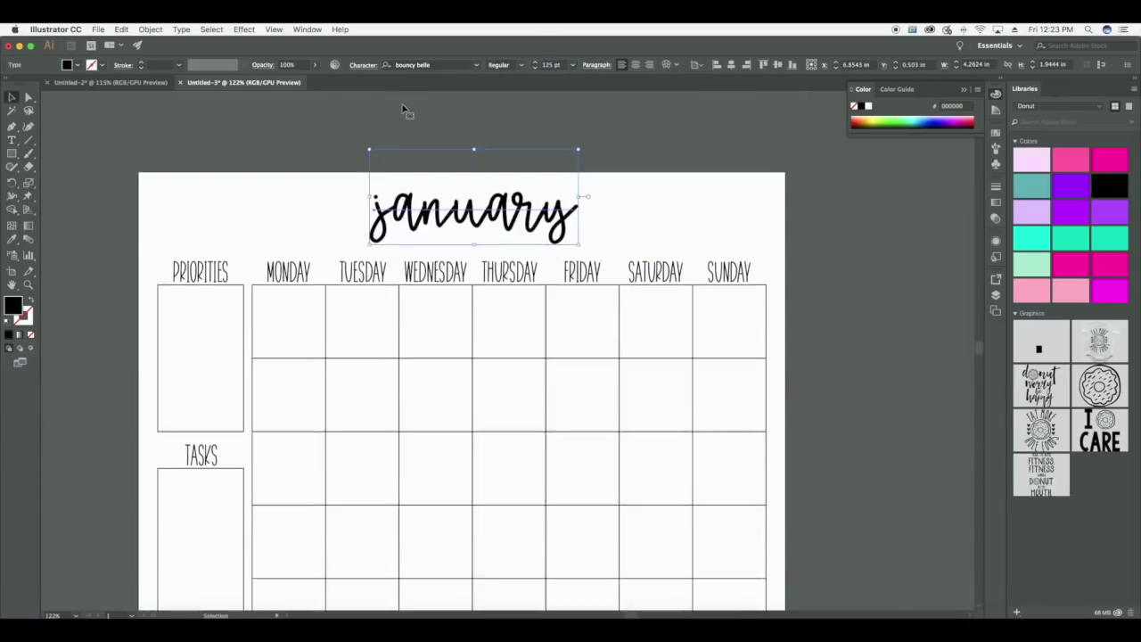
# Centre the january title horizontally on the artboard, deselect it and close the alignment controls.
pyautogui.click(308, 30)
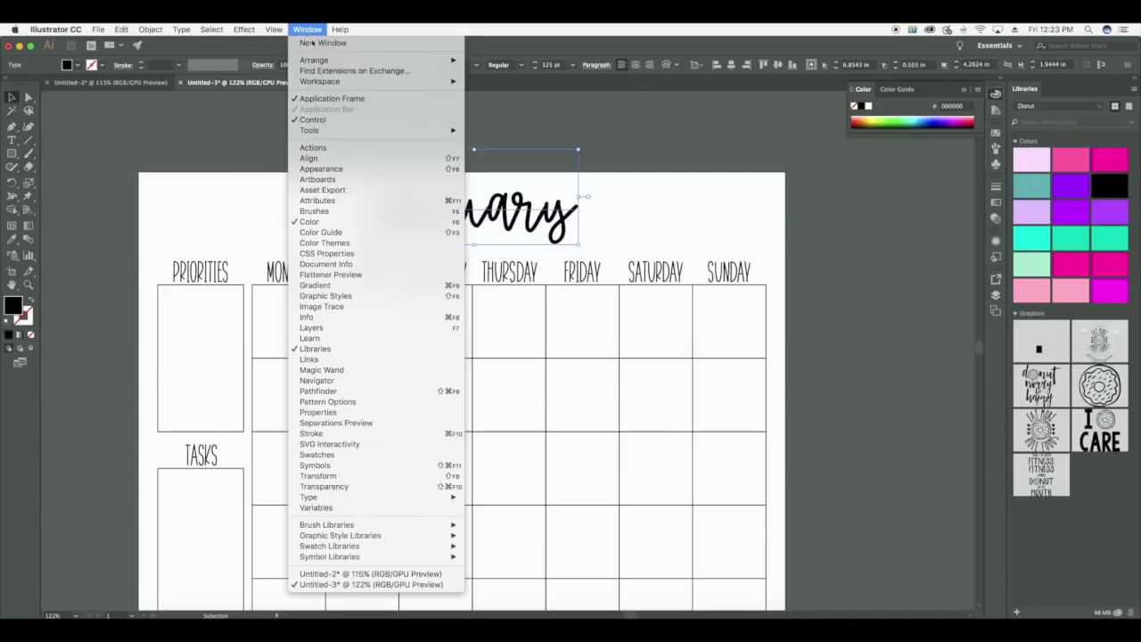
pyautogui.click(328, 159)
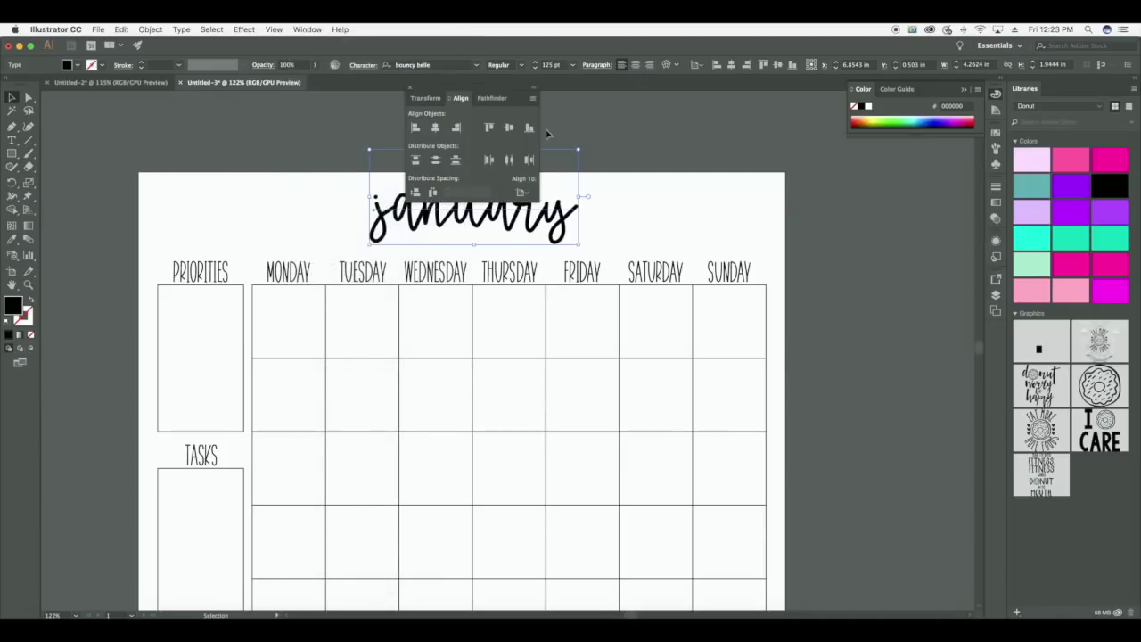
pyautogui.click(436, 129)
pyautogui.click(339, 132)
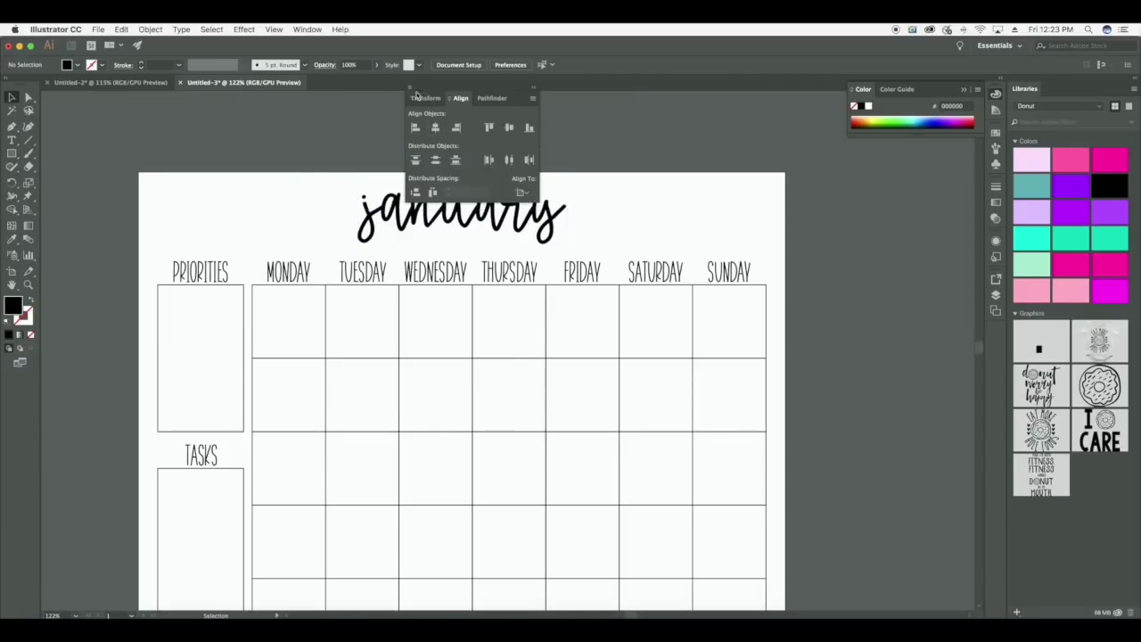
pyautogui.click(410, 88)
pyautogui.scroll(-1, 480, 135)
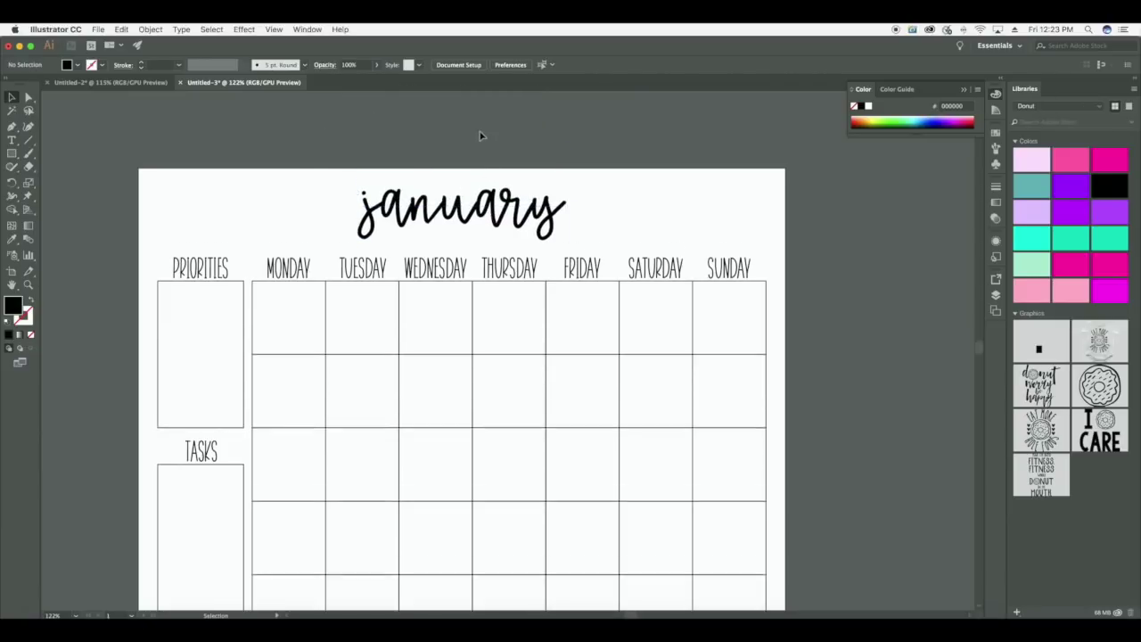
pyautogui.scroll(-5, 479, 136)
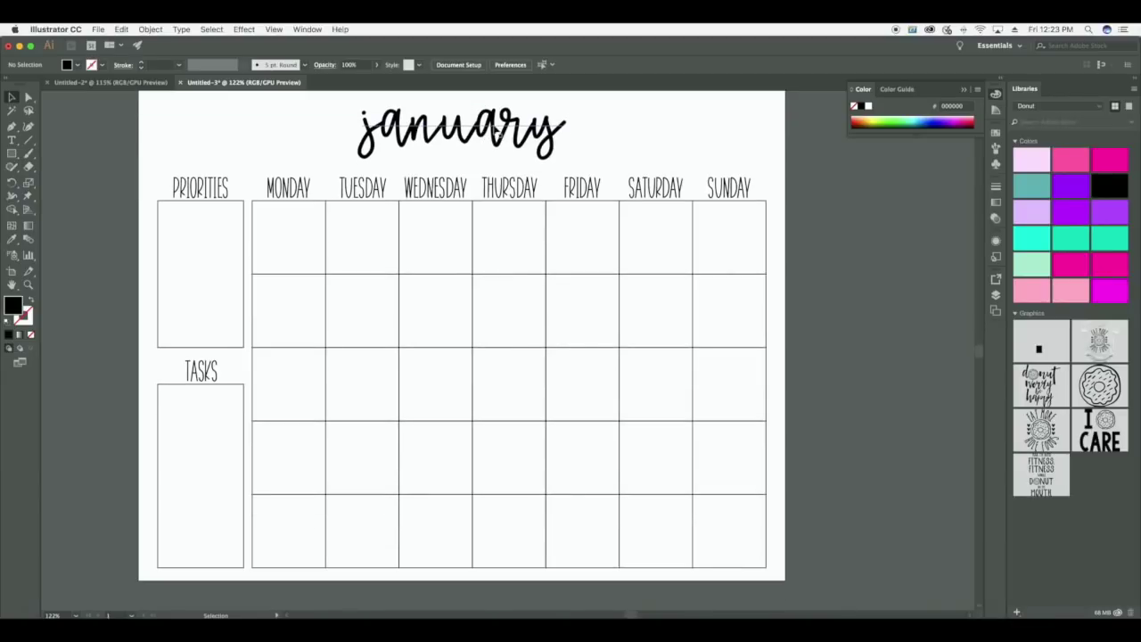
# Delete the january title from above the calendar.
pyautogui.click(499, 133)
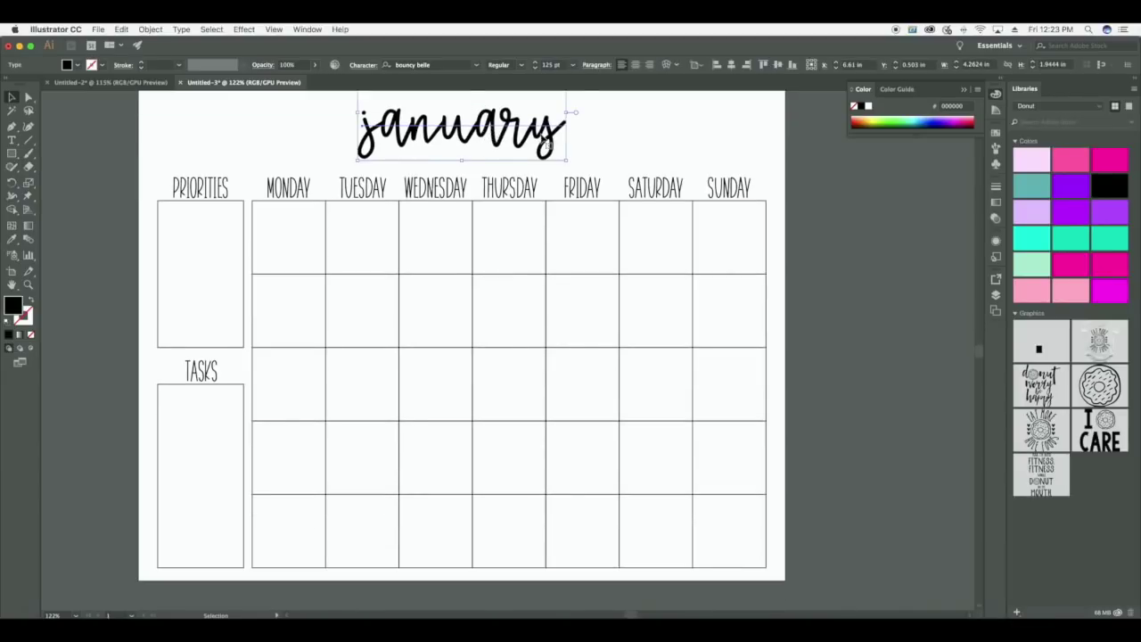
pyautogui.press('Delete')
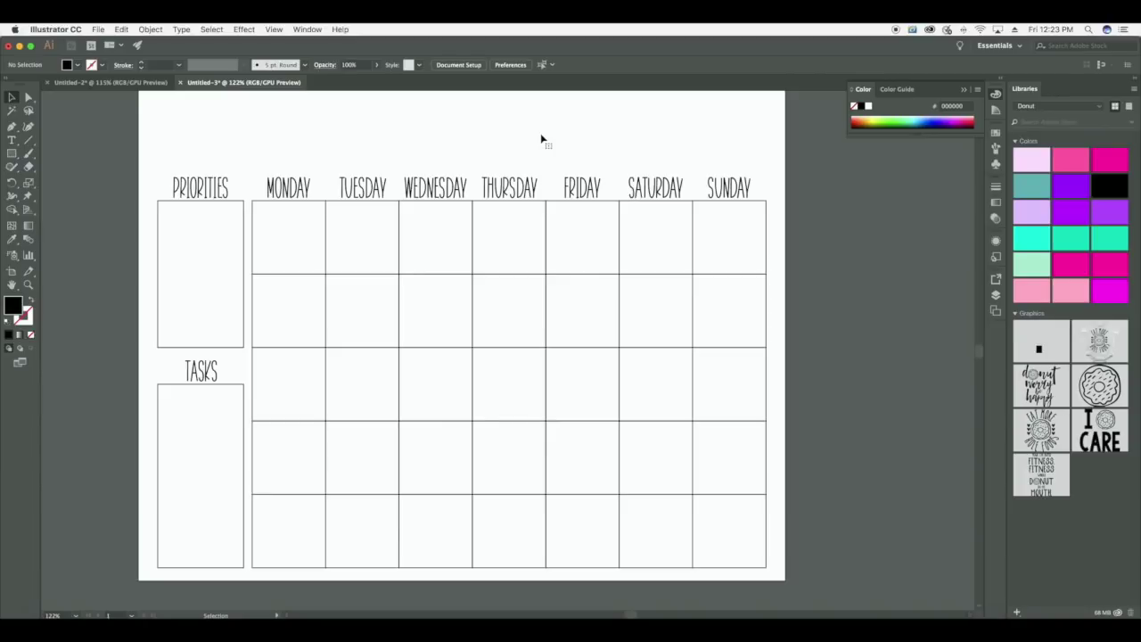
pyautogui.scroll(1, 541, 137)
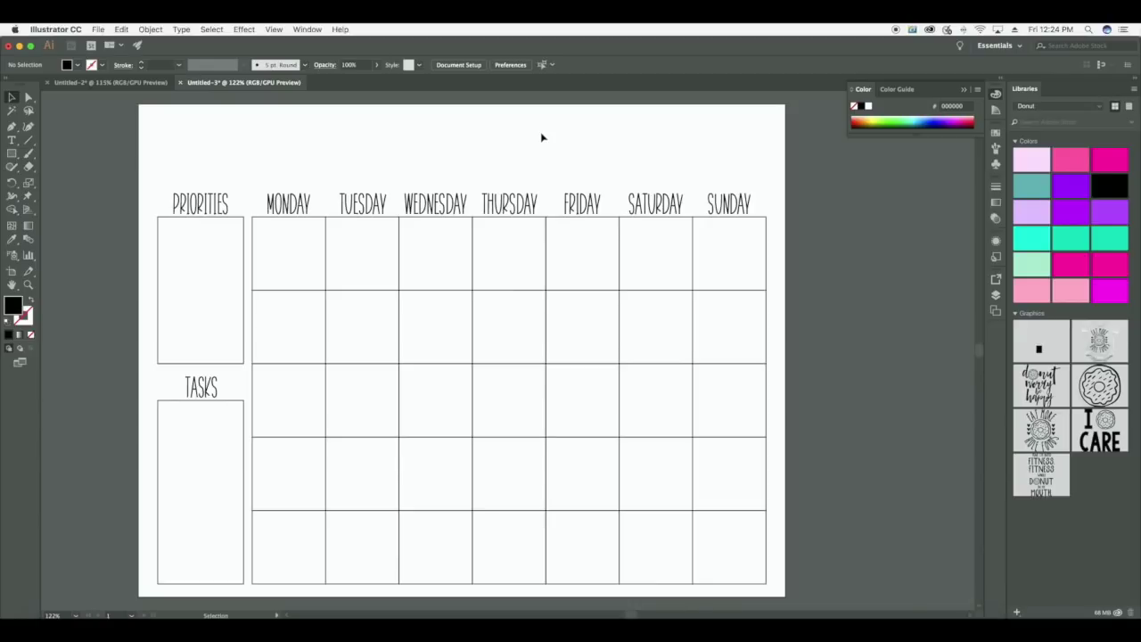
# Save the calendar page as Monthly Calendar.ai in the Pages folder, accepting the default Illustrator options.
pyautogui.scroll(-5, 545, 115)
pyautogui.click(98, 29)
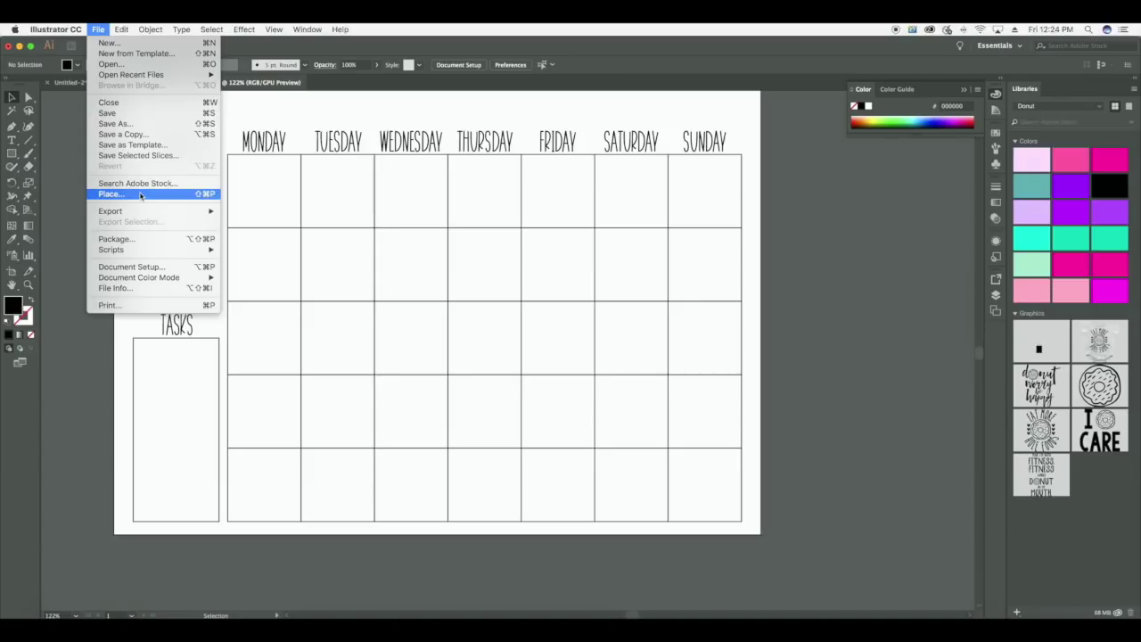
pyautogui.moveTo(144, 214)
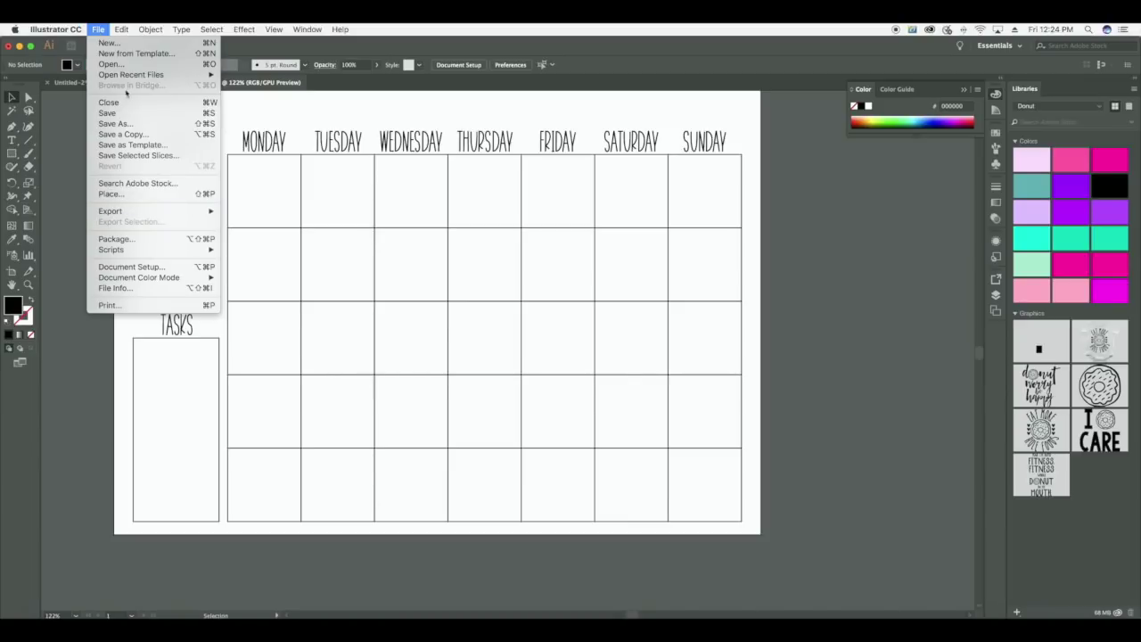
pyautogui.click(124, 125)
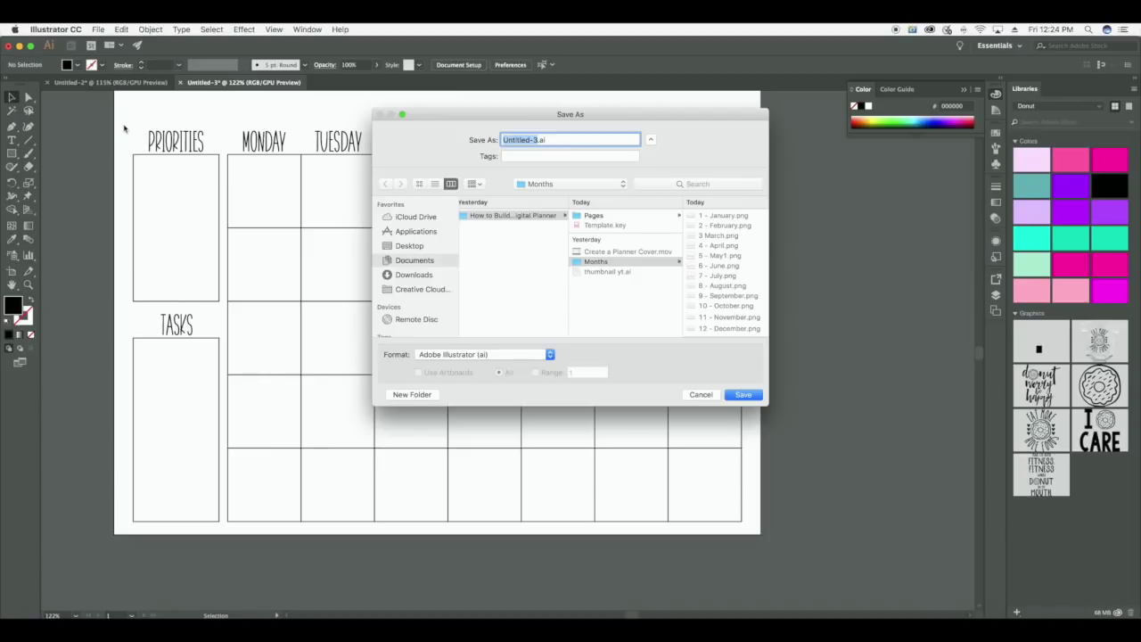
pyautogui.write('Monthly Calendar')
pyautogui.click(615, 218)
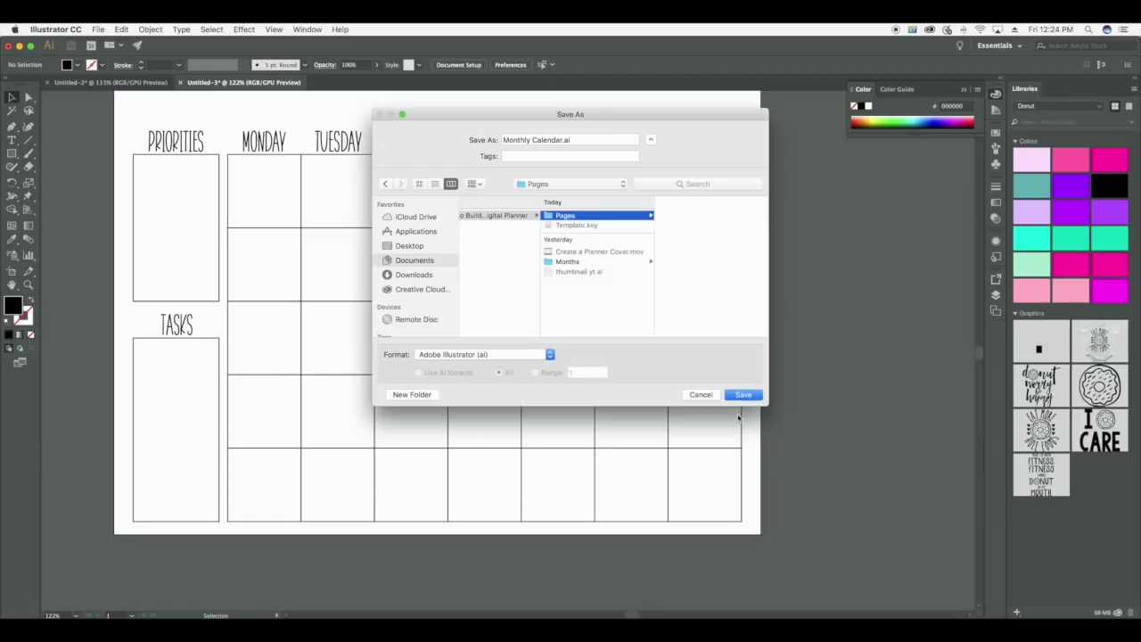
pyautogui.click(746, 396)
pyautogui.press('Return')
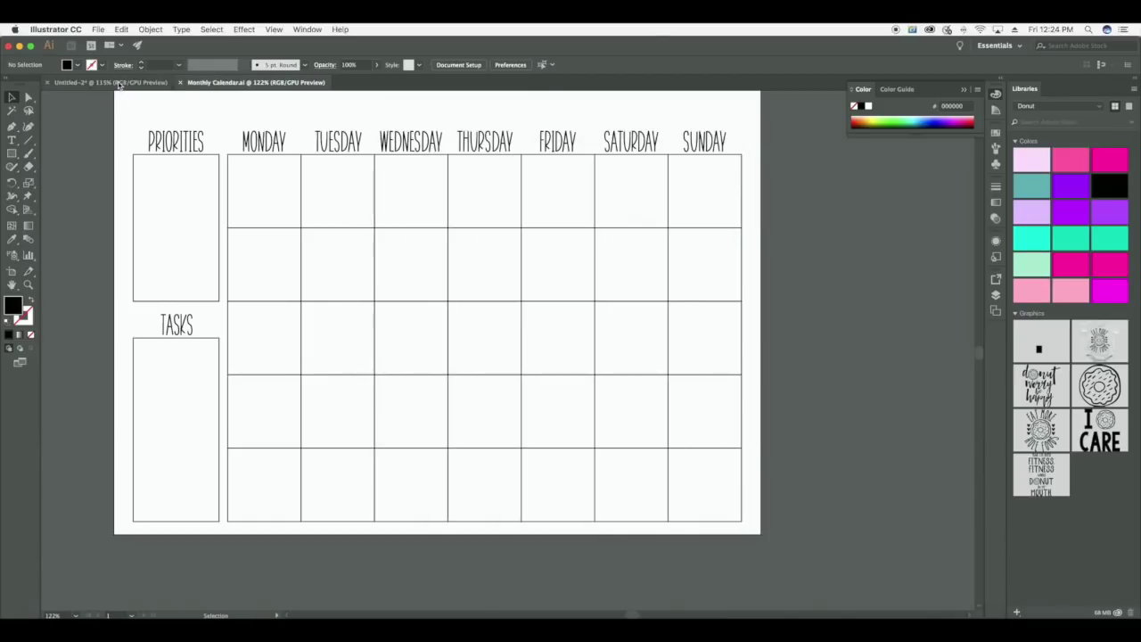
# Start saving the calendar under the same name in the Pages folder in Adobe PDF format.
pyautogui.scroll(3, 100, 121)
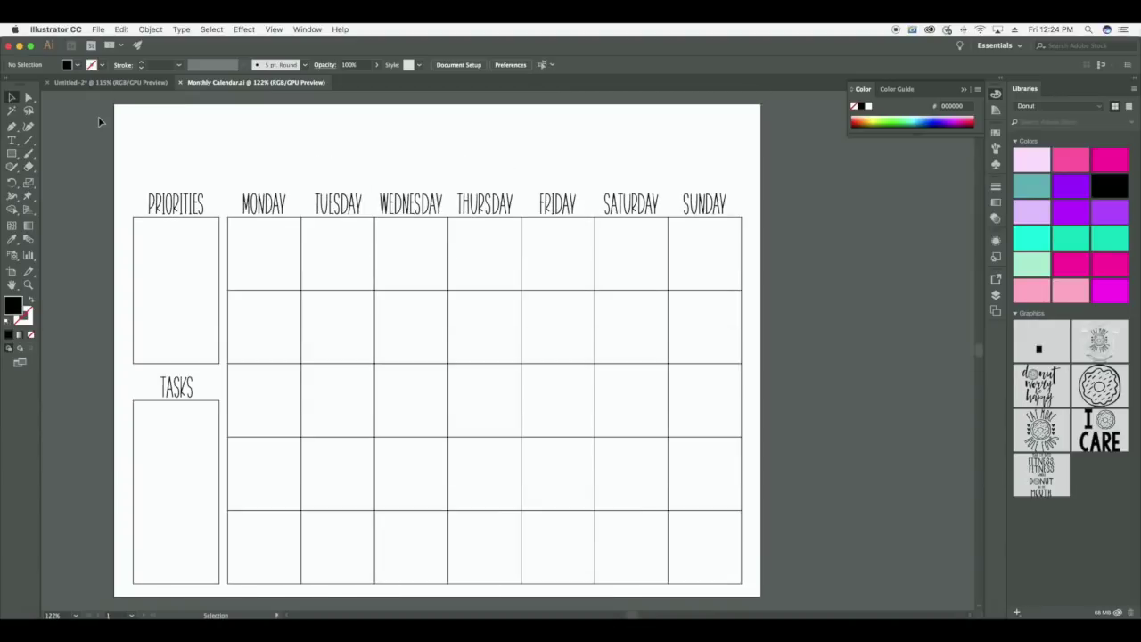
pyautogui.click(100, 29)
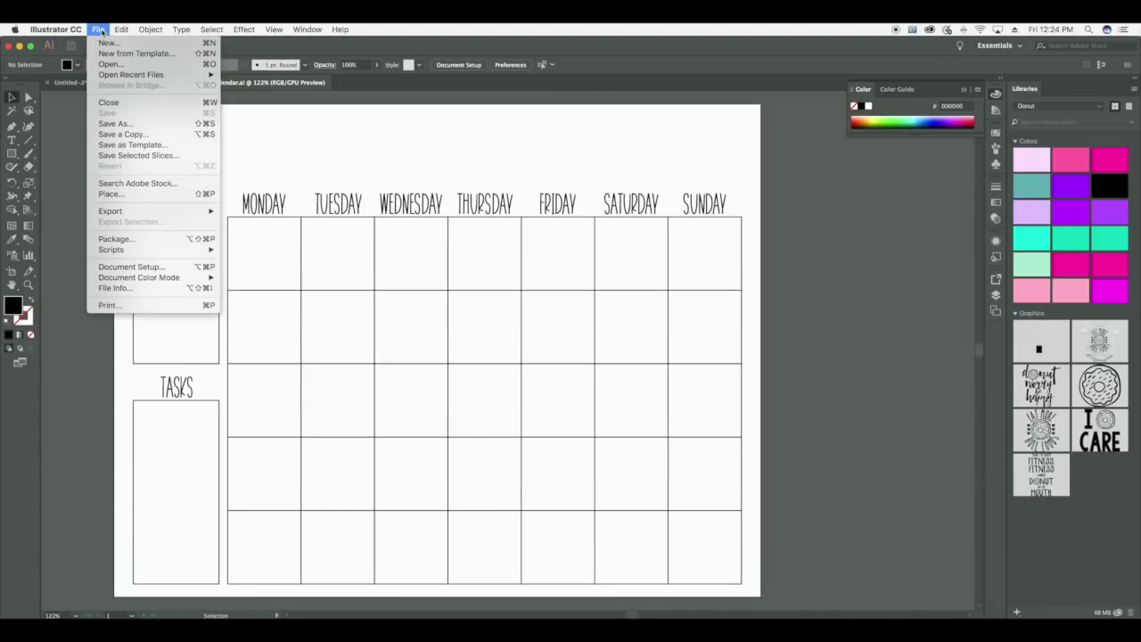
pyautogui.click(134, 123)
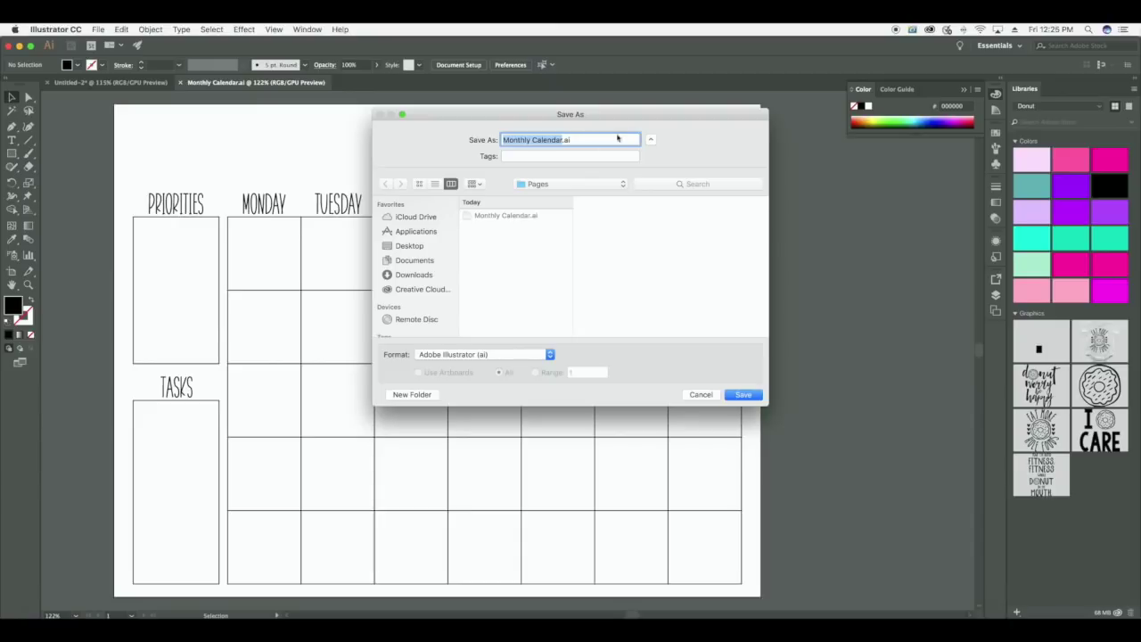
pyautogui.click(550, 355)
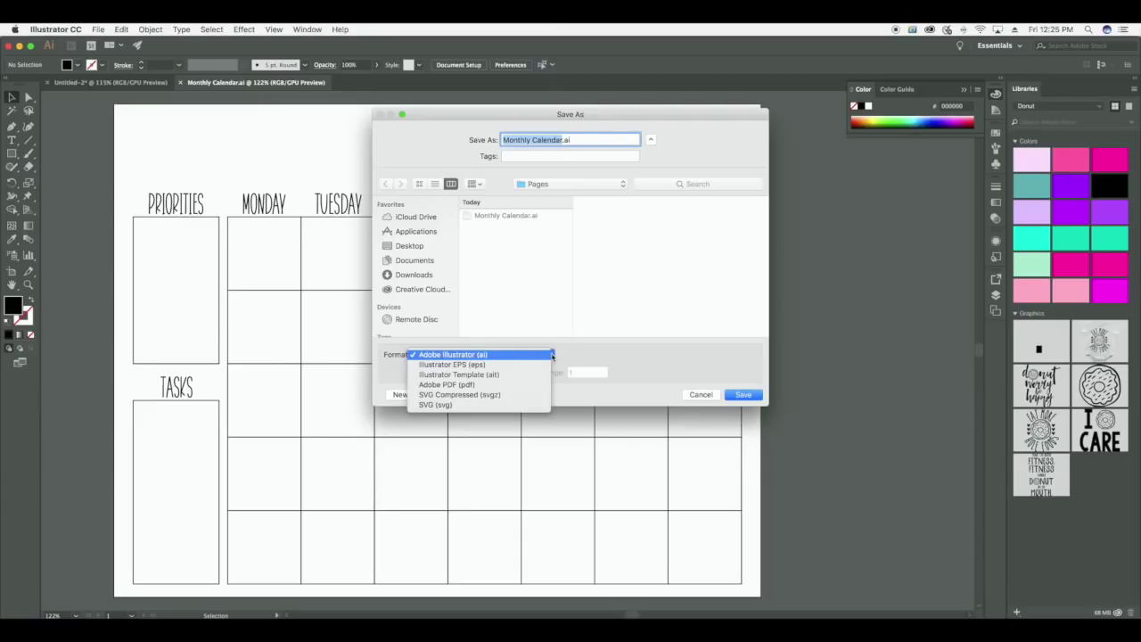
pyautogui.click(473, 384)
pyautogui.click(744, 395)
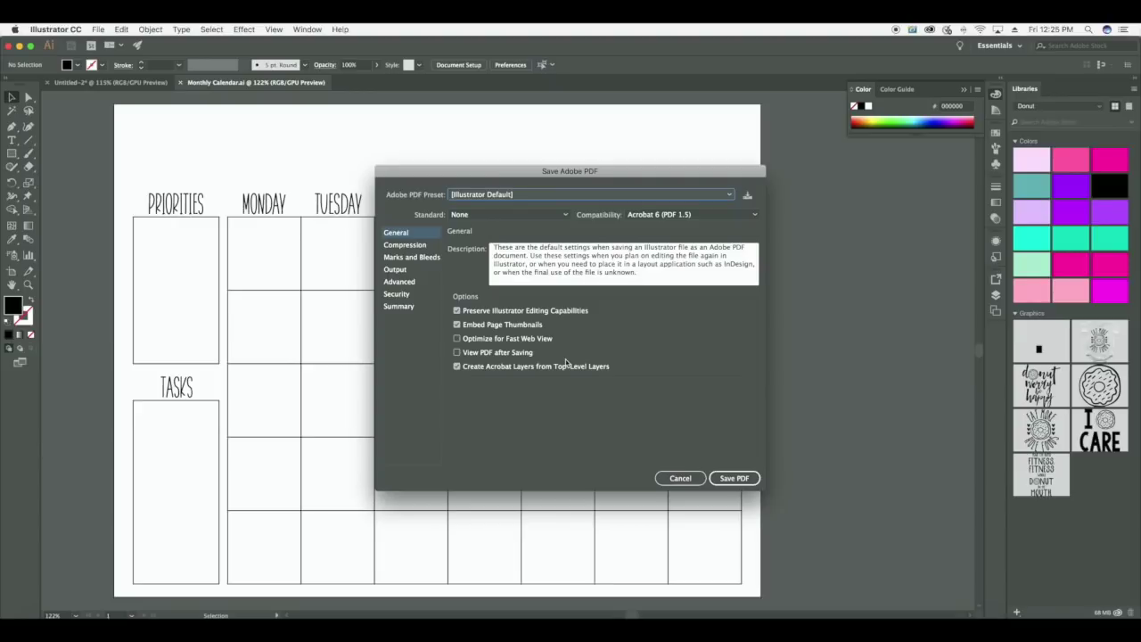
# Disable Preserve Illustrator Editing Capabilities and Create Acrobat Layers from Top-Level Layers, and save the PDF.
pyautogui.click(458, 311)
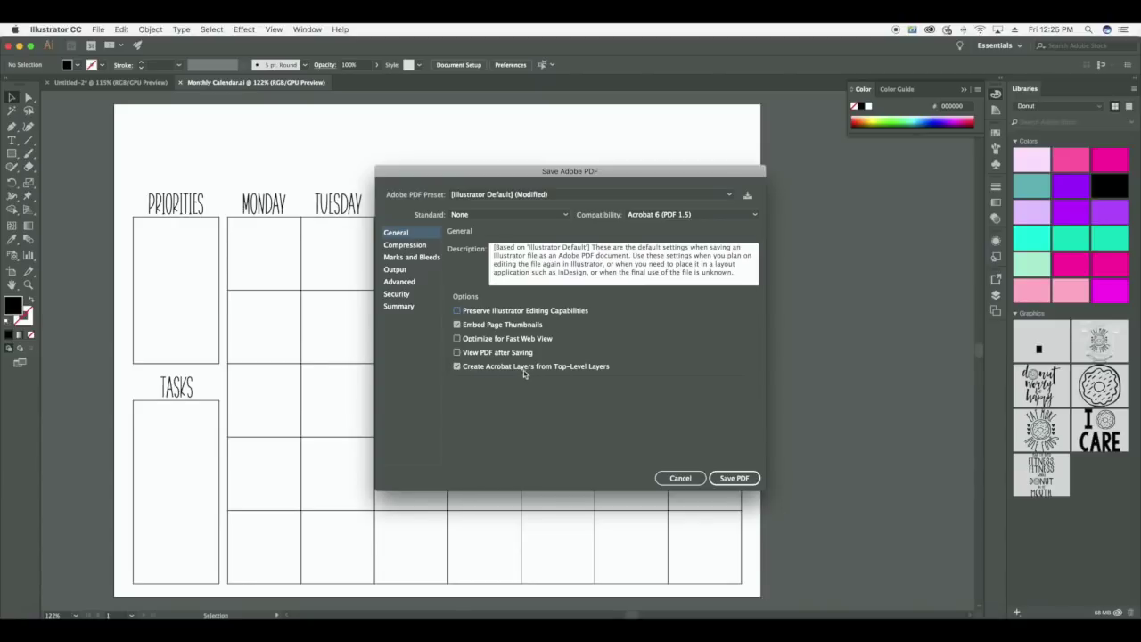
pyautogui.click(458, 367)
pyautogui.click(743, 479)
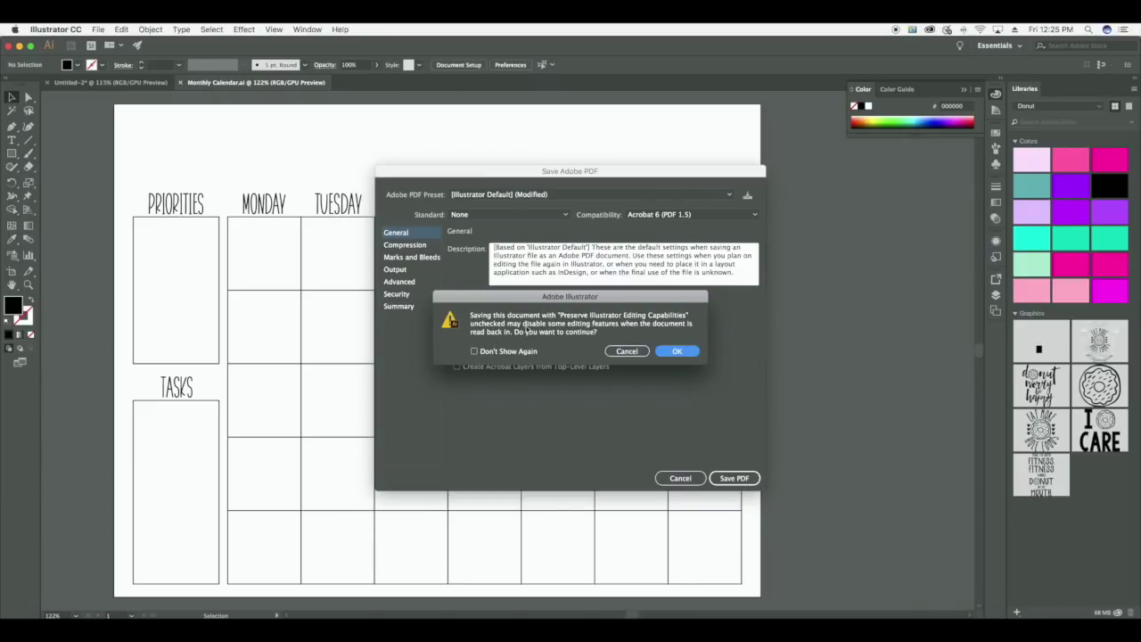
pyautogui.click(677, 352)
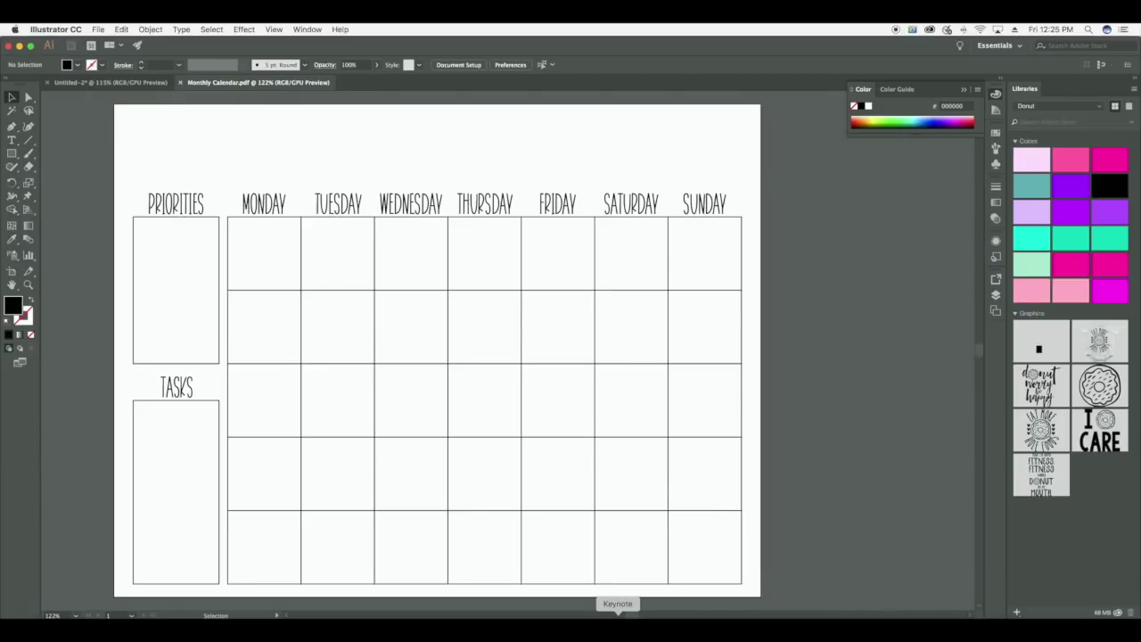
# Switch to Keynote and insert Monthly Calendar.pdf from the Pages folder of How to Build a Digital Planner onto the blank slide after January.
pyautogui.click(617, 625)
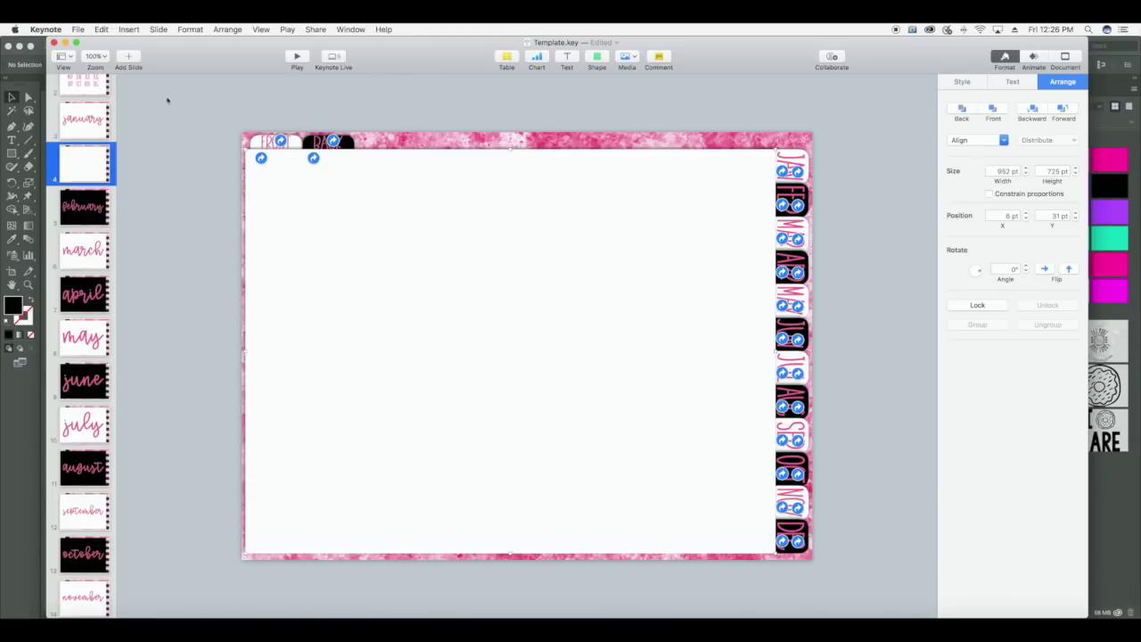
pyautogui.click(129, 30)
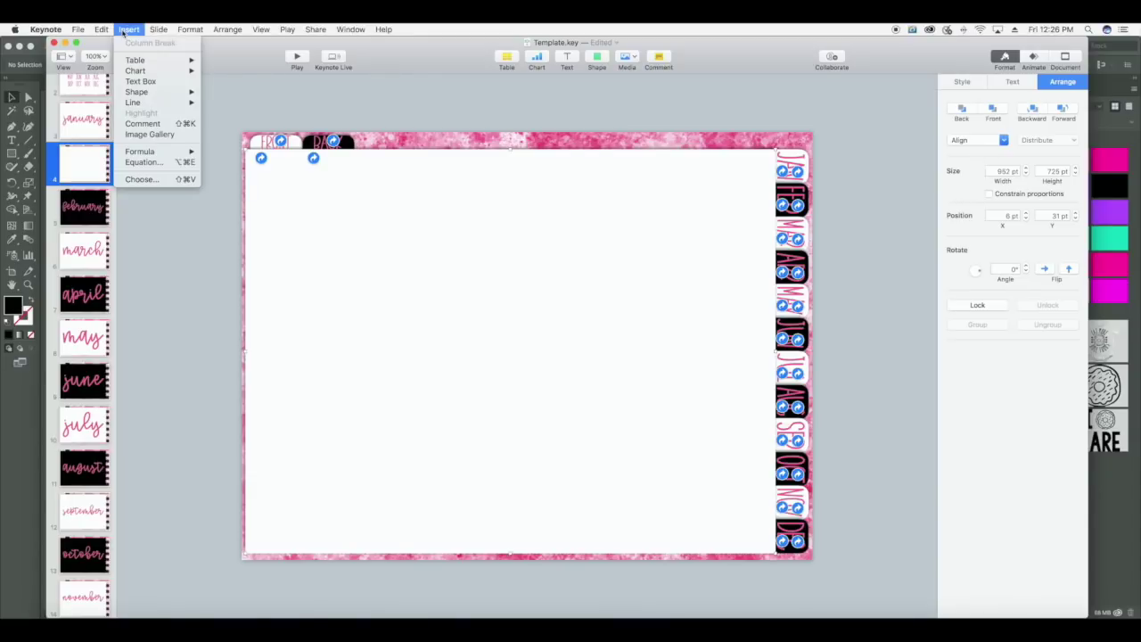
pyautogui.click(145, 179)
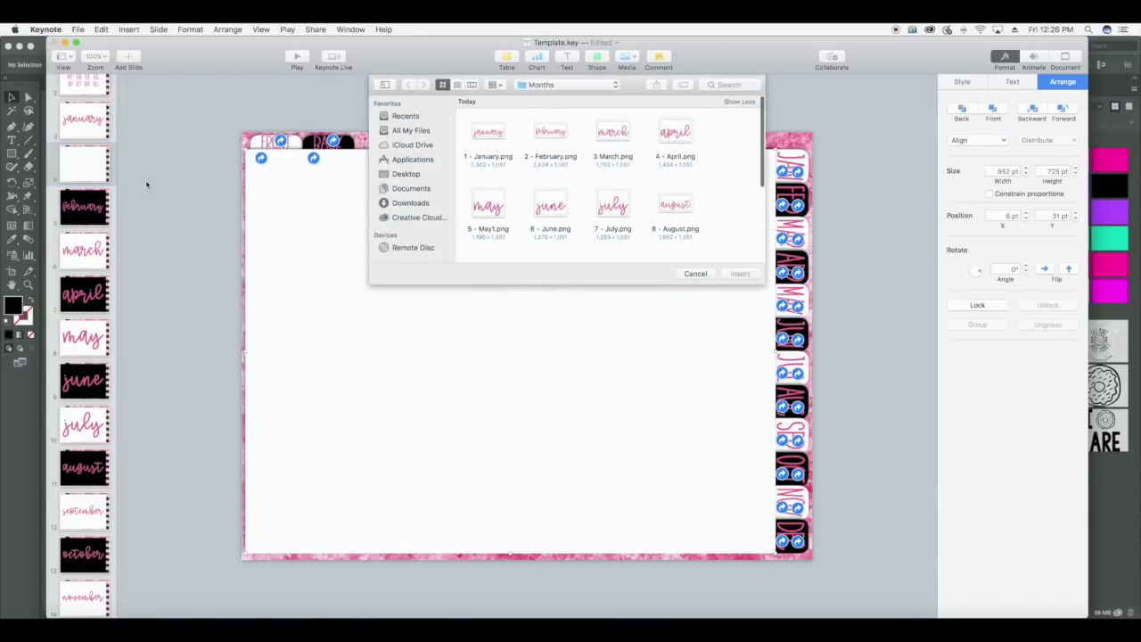
pyautogui.click(541, 84)
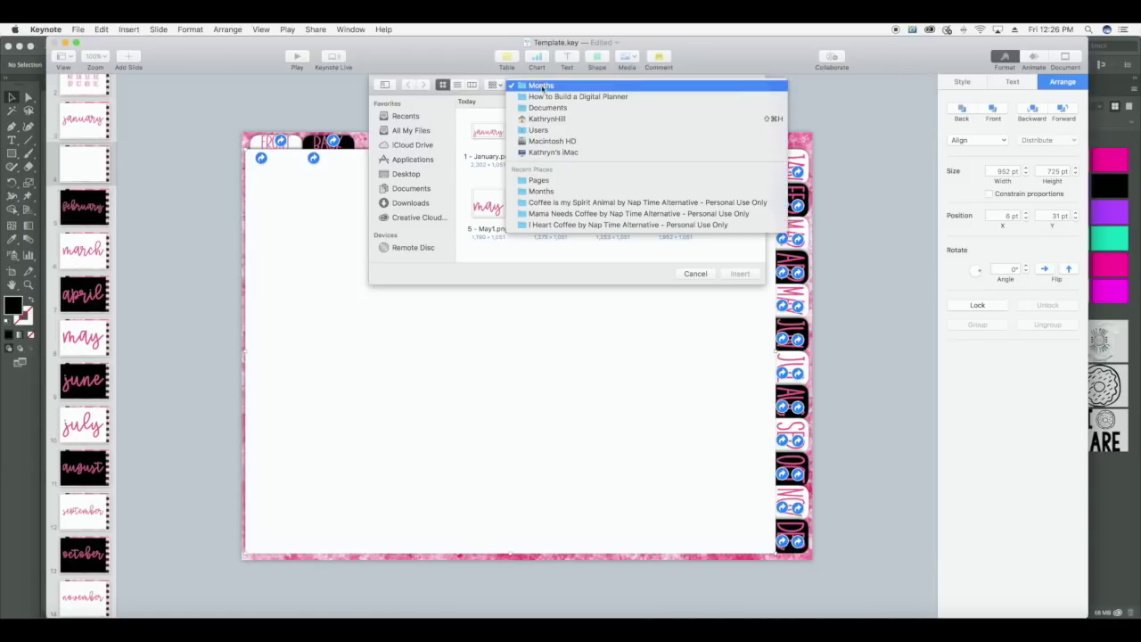
pyautogui.click(545, 98)
pyautogui.click(482, 133)
pyautogui.doubleClick(482, 134)
pyautogui.click(551, 131)
pyautogui.doubleClick(551, 130)
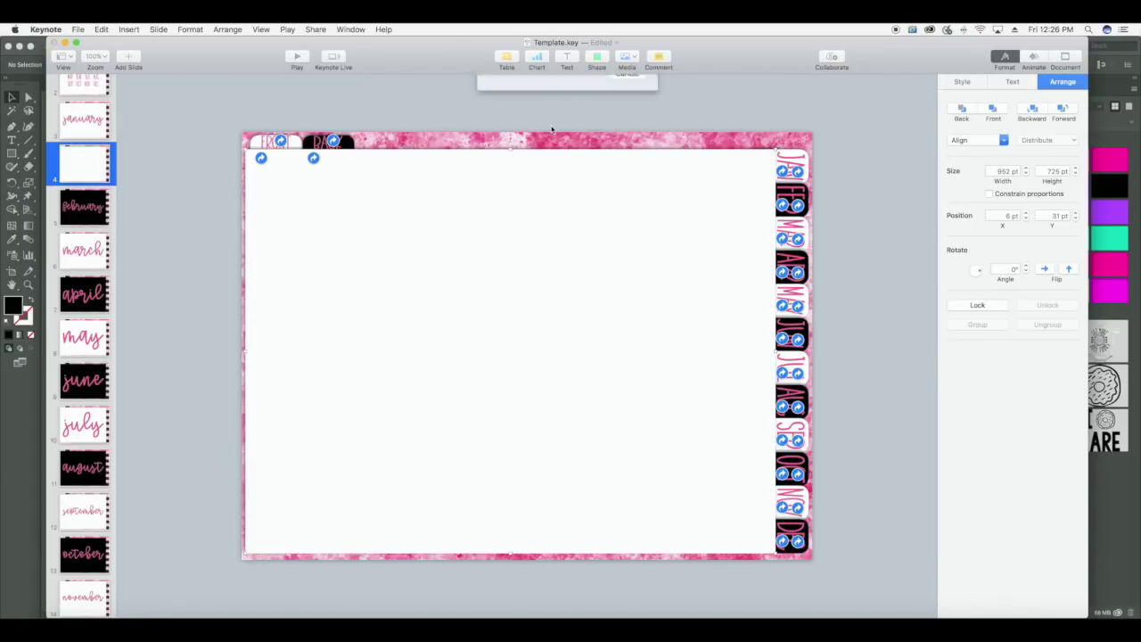
# Align the inserted calendar over the white page area at X 6 pt, Y 31 pt and deselect it.
pyautogui.moveTo(681, 232); pyautogui.dragTo(667, 232)
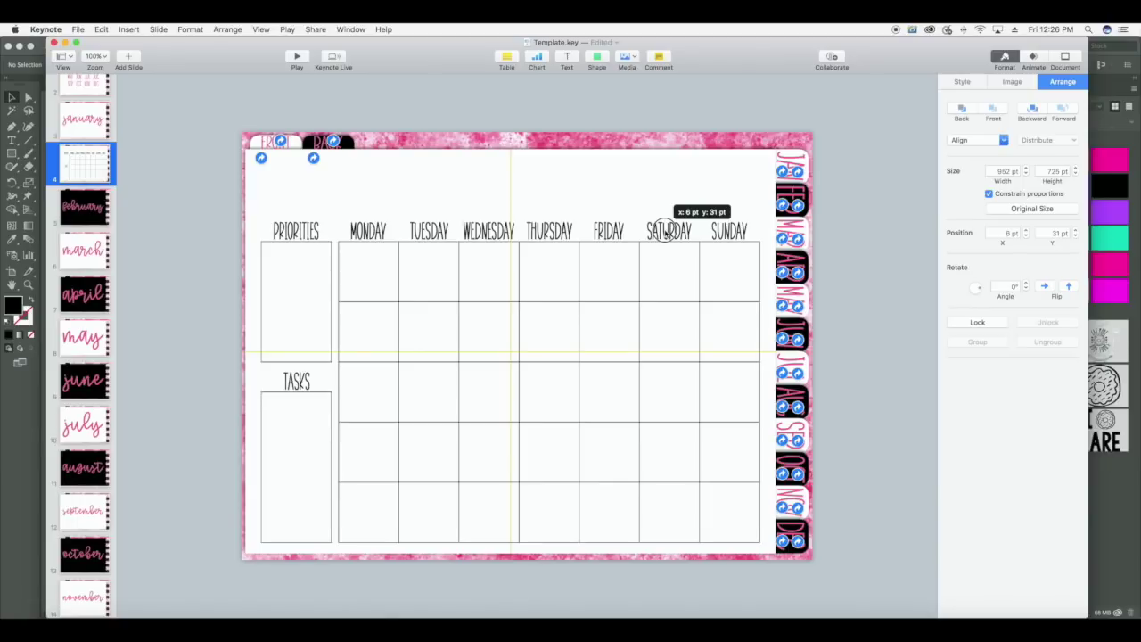
pyautogui.moveTo(666, 231); pyautogui.dragTo(666, 230)
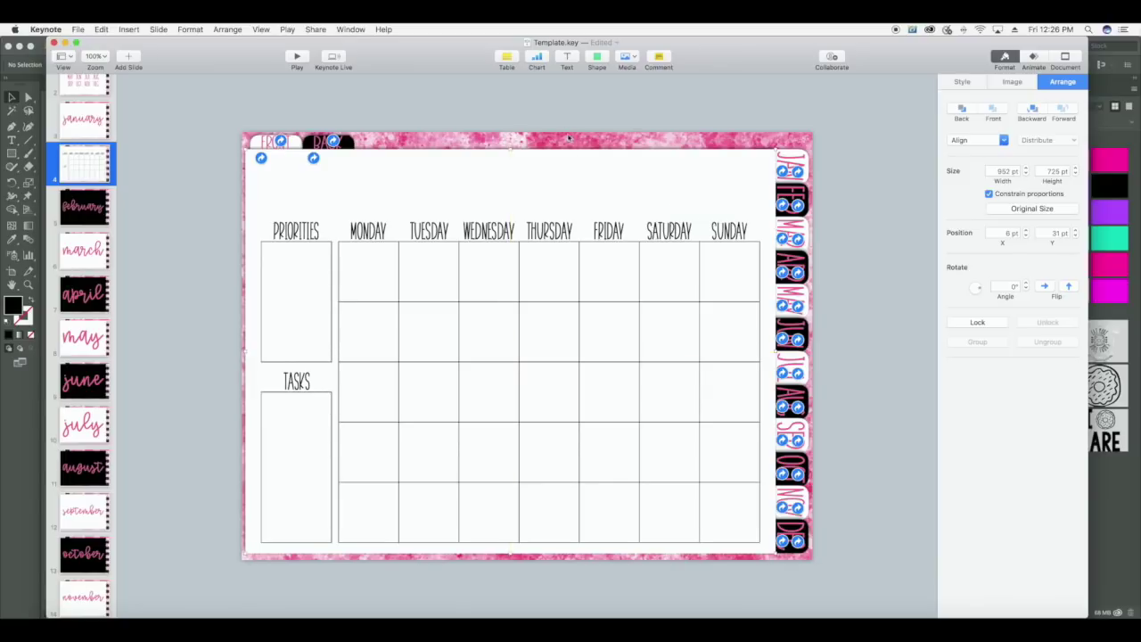
pyautogui.click(563, 111)
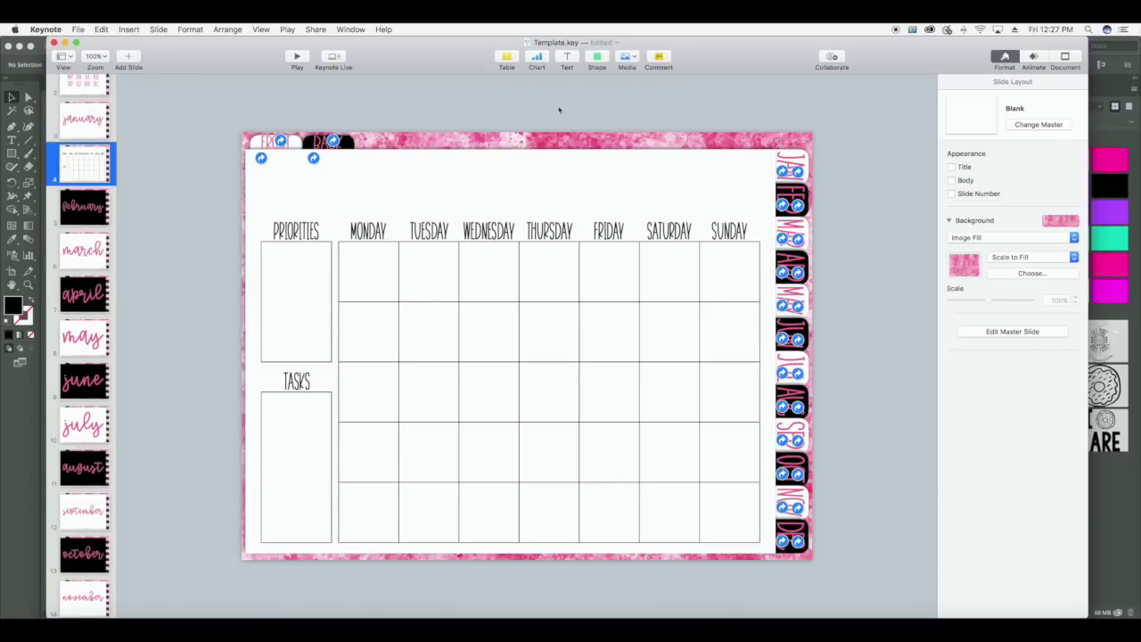
# Move the calendar slide behind the back cover at the end of the deck, using the light table view.
pyautogui.click(63, 57)
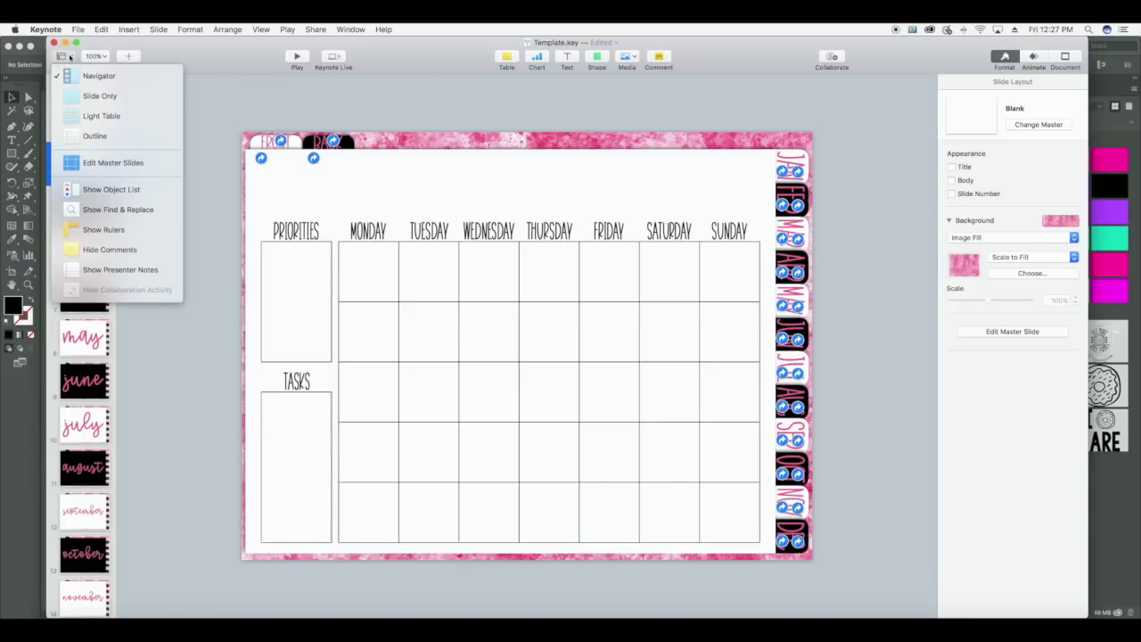
pyautogui.click(98, 116)
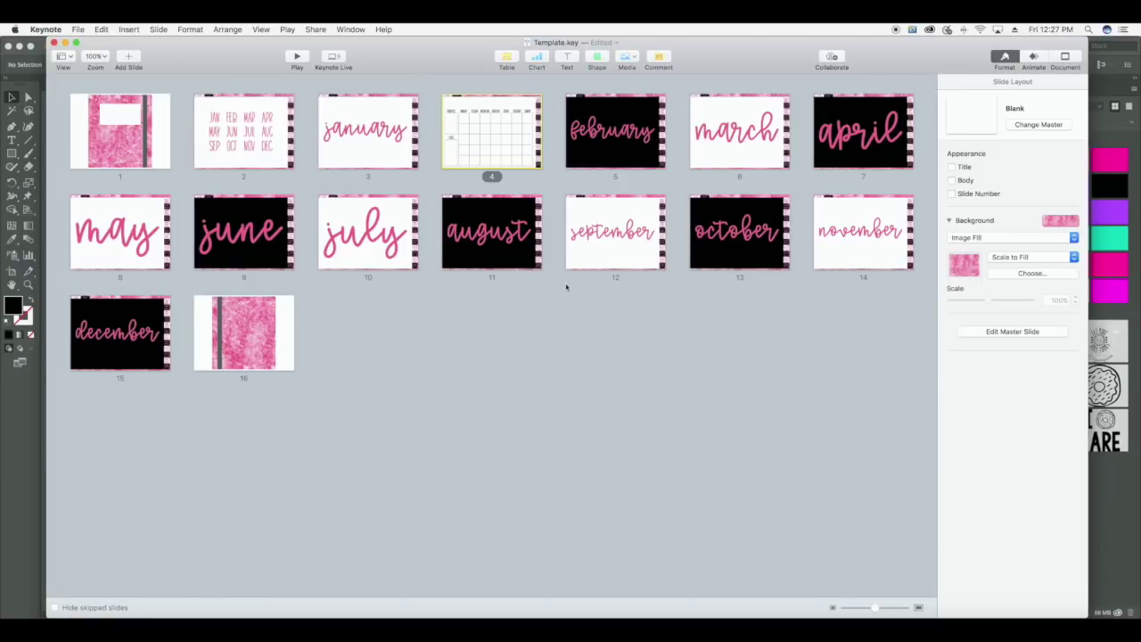
pyautogui.moveTo(495, 129); pyautogui.dragTo(359, 336)
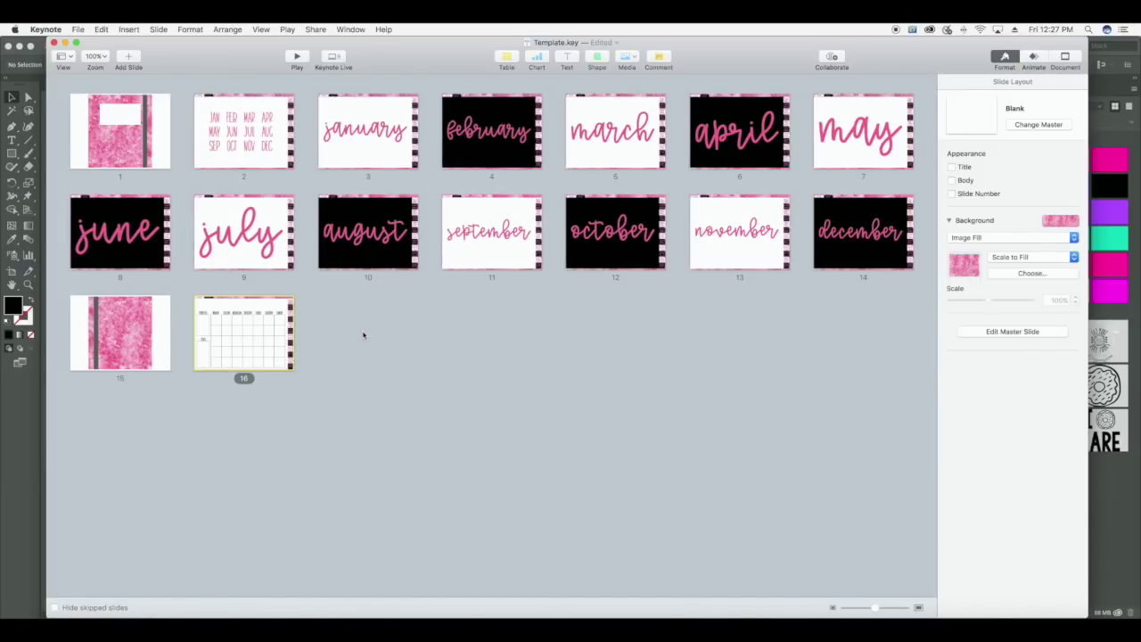
# Open the calendar slide and examine which slide its FEB tab links to.
pyautogui.doubleClick(254, 312)
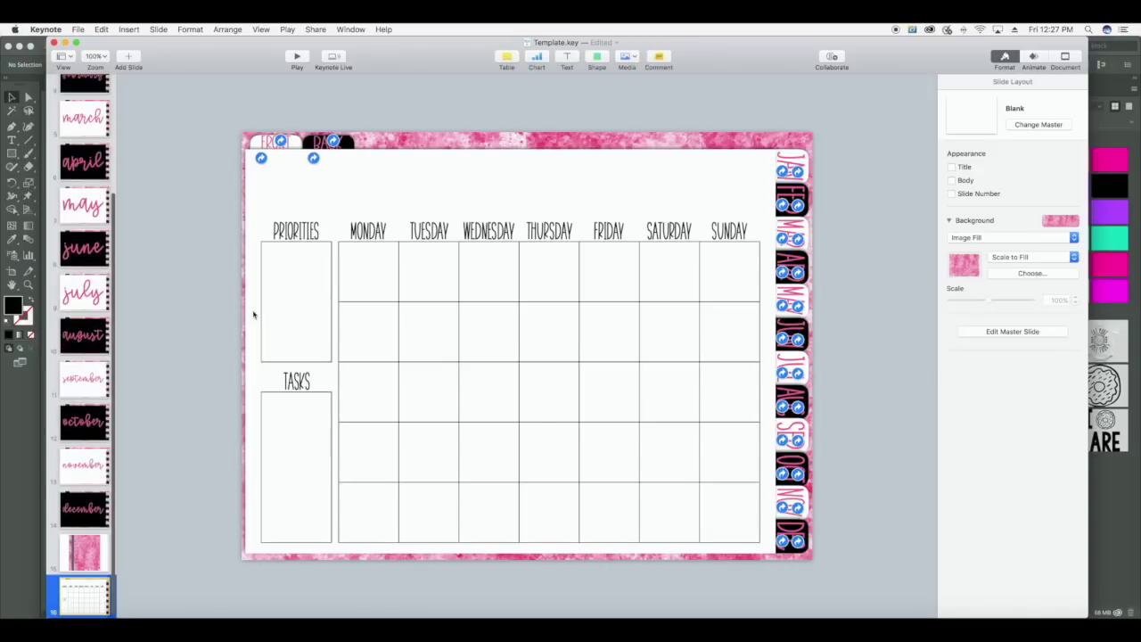
pyautogui.click(787, 203)
pyautogui.click(786, 205)
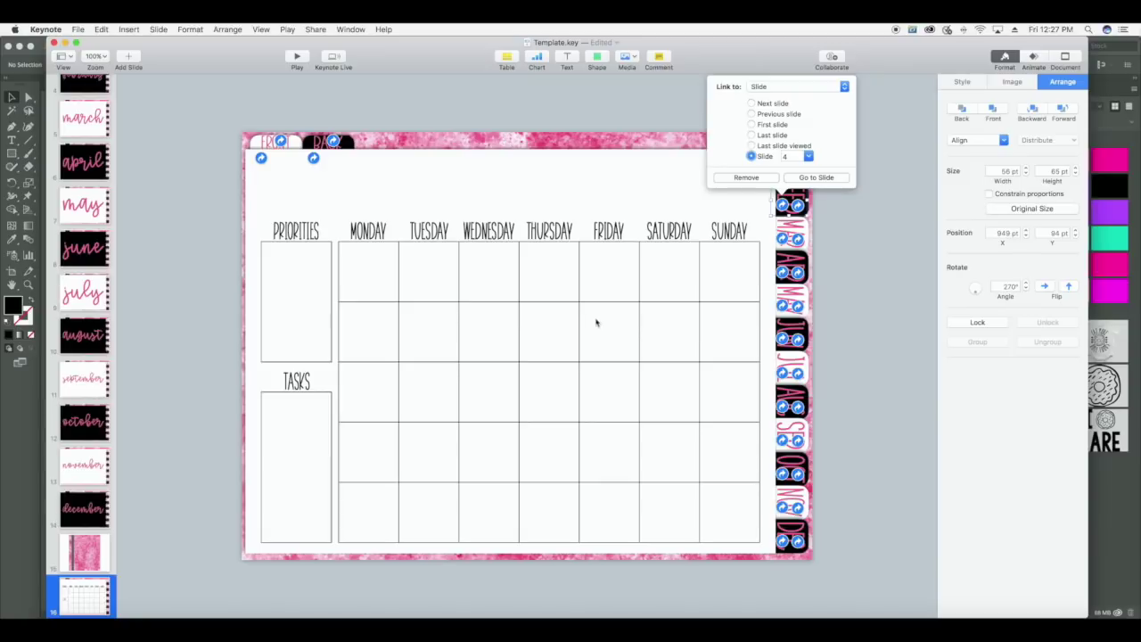
# Return to the light table view and move the calendar slide back to directly after the January slide.
pyautogui.click(71, 56)
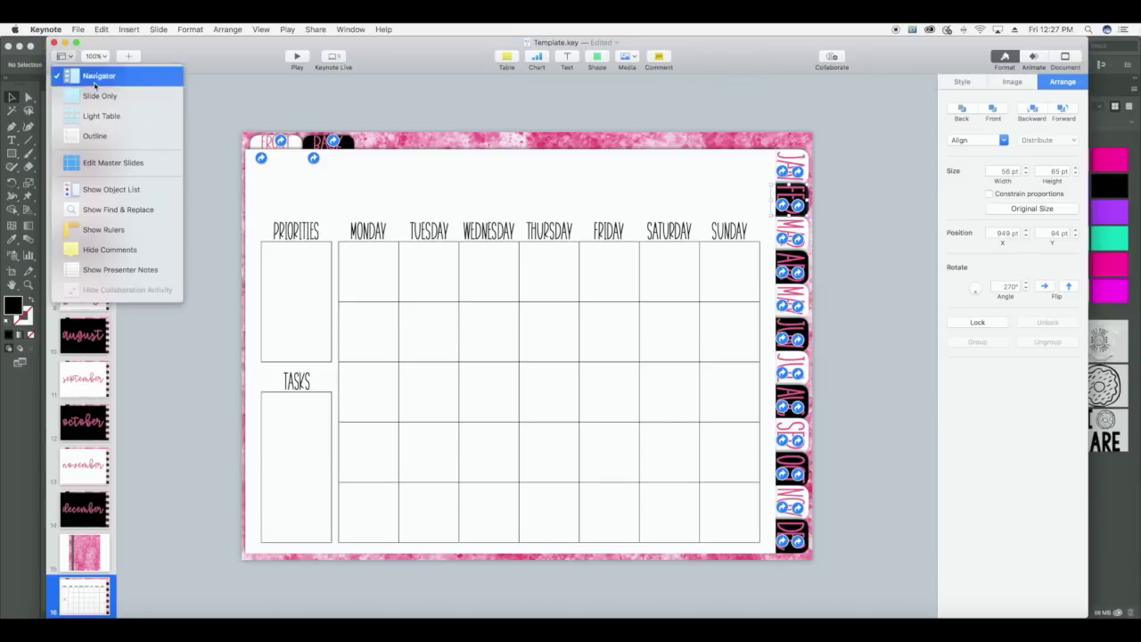
pyautogui.click(93, 116)
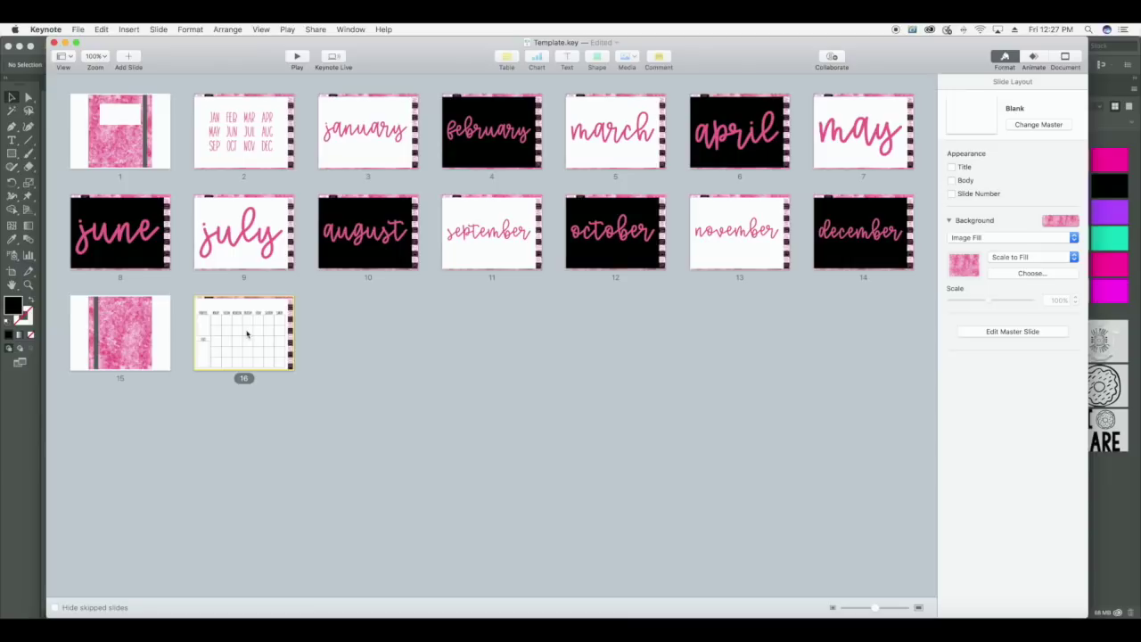
pyautogui.moveTo(247, 334); pyautogui.dragTo(485, 142)
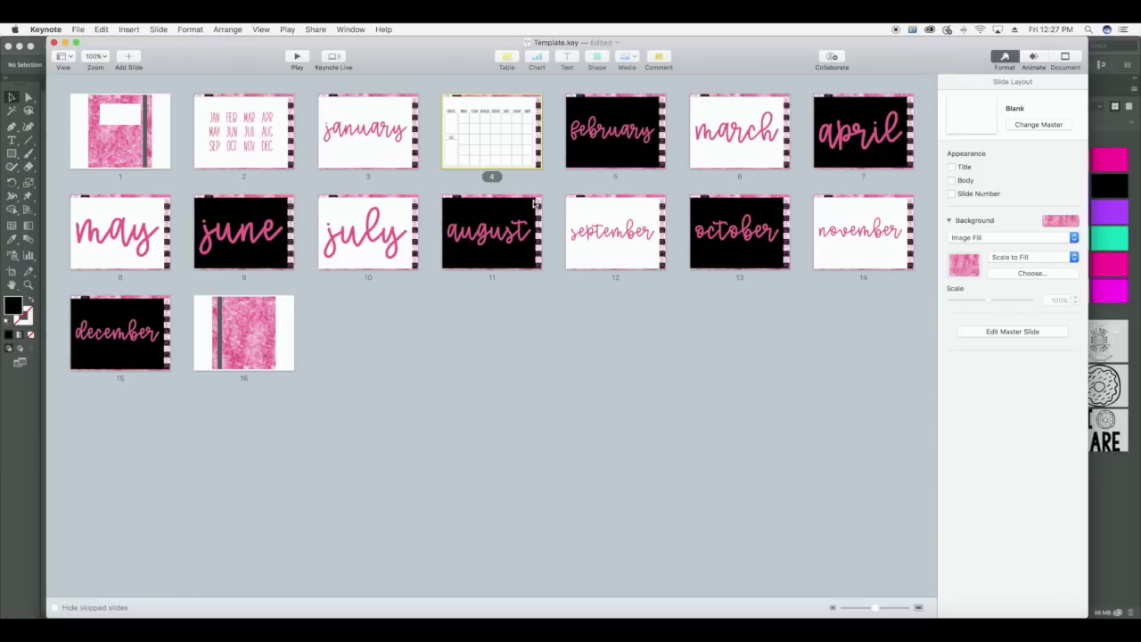
# Duplicate the calendar slide repeatedly and place one copy after each month slide from February through December.
pyautogui.press('super+d')
pyautogui.moveTo(635, 124); pyautogui.dragTo(813, 134)
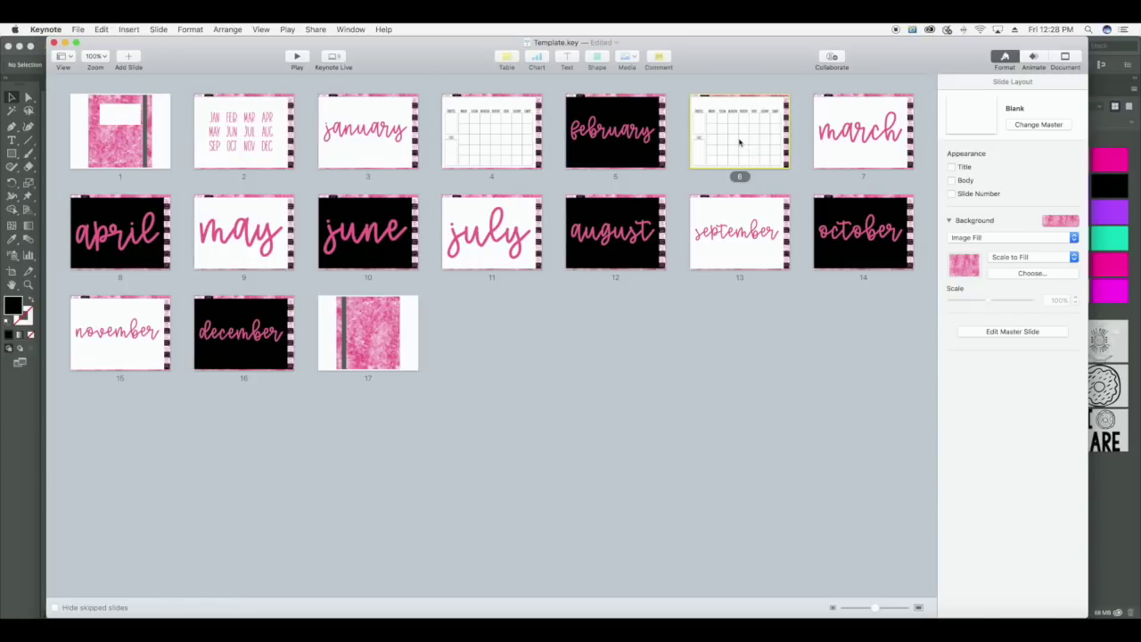
pyautogui.press('super+d')
pyautogui.moveTo(871, 132); pyautogui.dragTo(416, 237)
pyautogui.press('super+d')
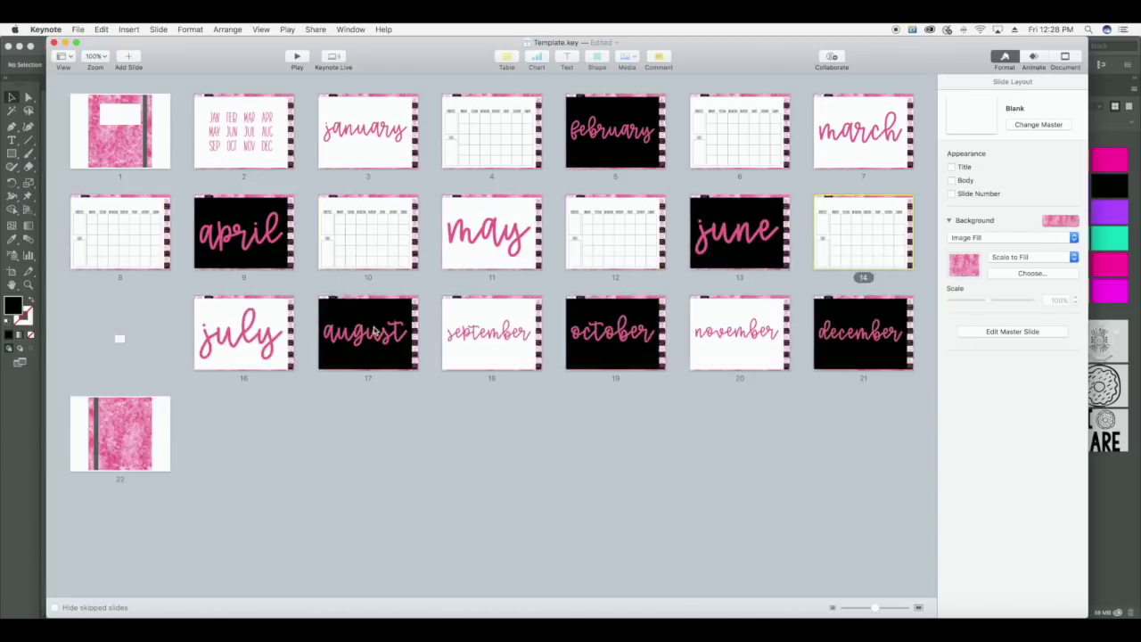
pyautogui.moveTo(374, 331); pyautogui.dragTo(267, 334)
pyautogui.press('super+d')
pyautogui.moveTo(365, 434); pyautogui.dragTo(433, 529)
pyautogui.press('super+d')
pyautogui.moveTo(491, 434); pyautogui.dragTo(615, 434)
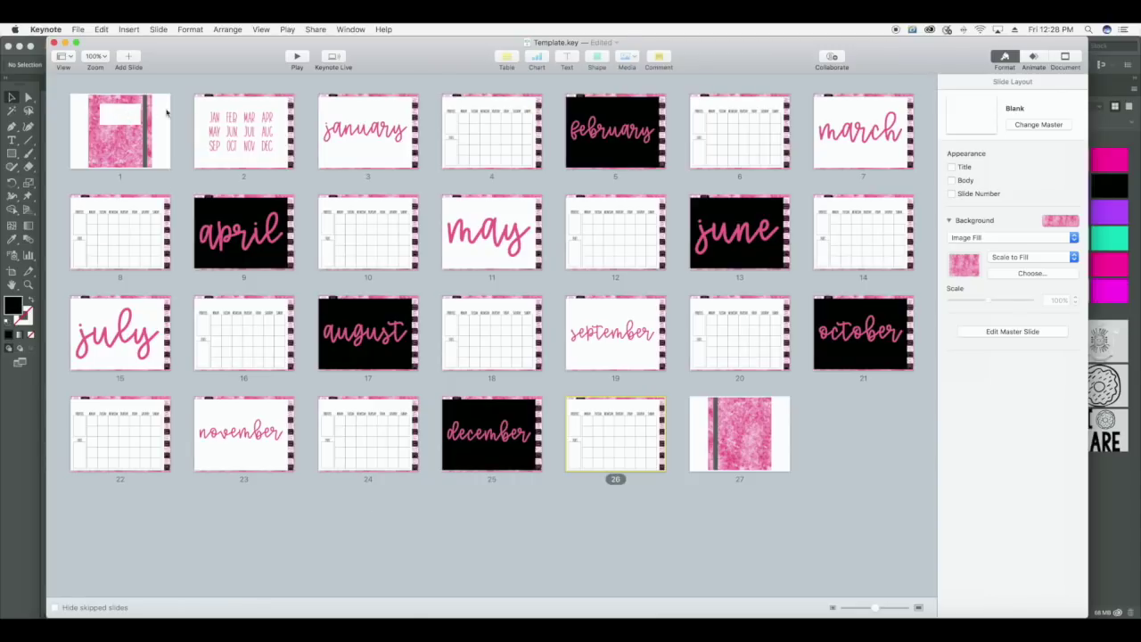
# Play the slideshow from the month index slide, test the month links and side tabs including June, and return to the index slide.
pyautogui.click(275, 119)
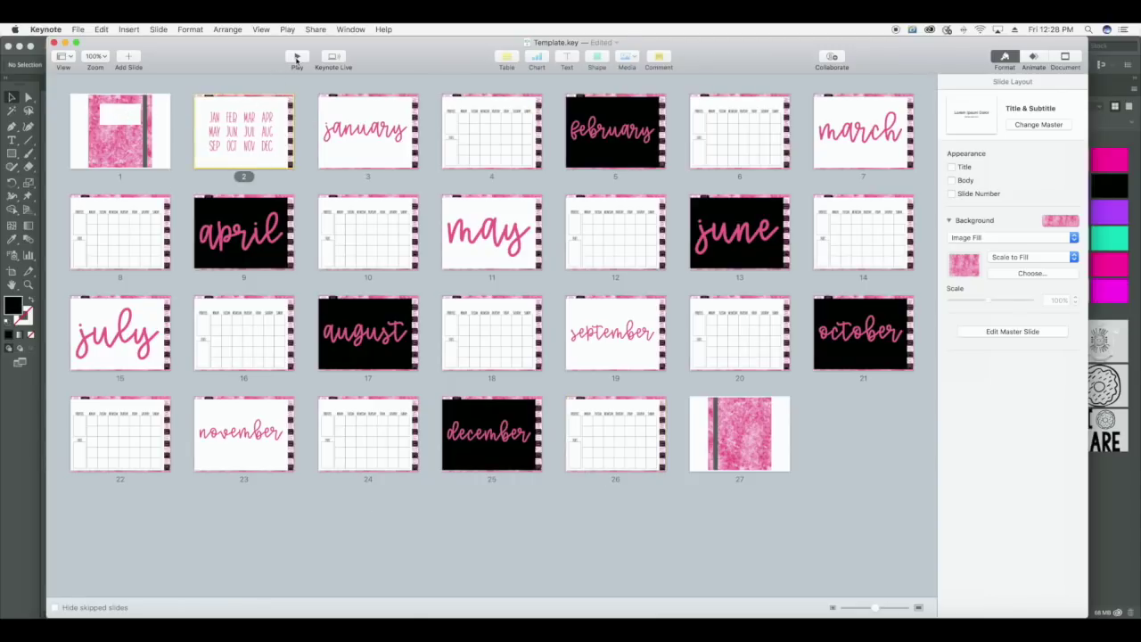
pyautogui.doubleClick(258, 116)
pyautogui.click(296, 58)
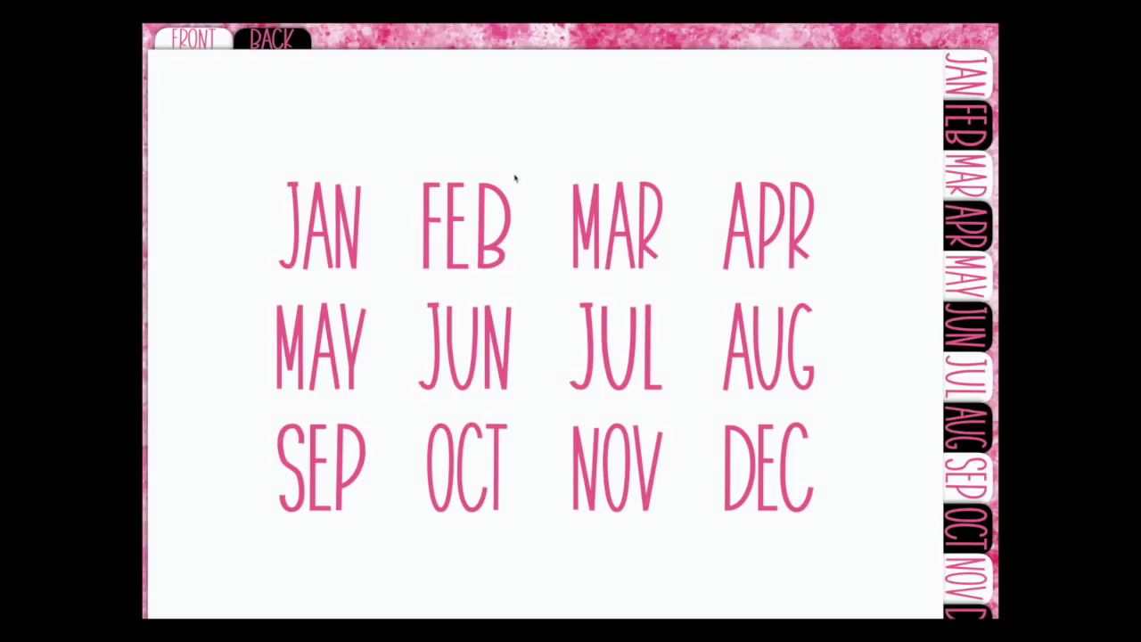
pyautogui.click(449, 223)
pyautogui.click(1069, 357)
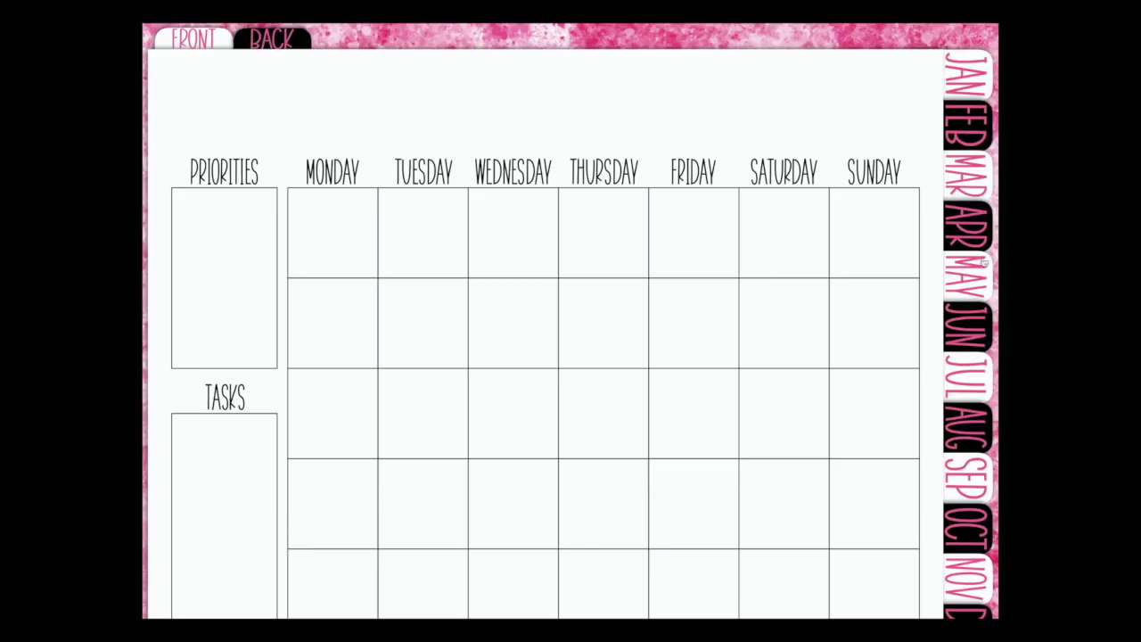
pyautogui.click(963, 334)
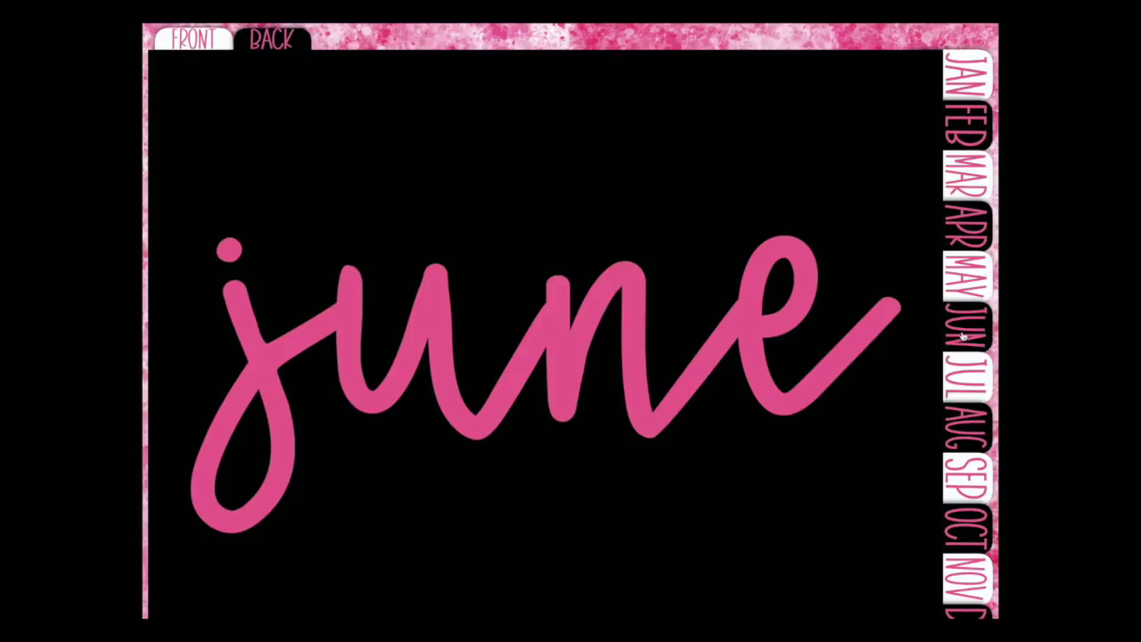
pyautogui.click(1082, 335)
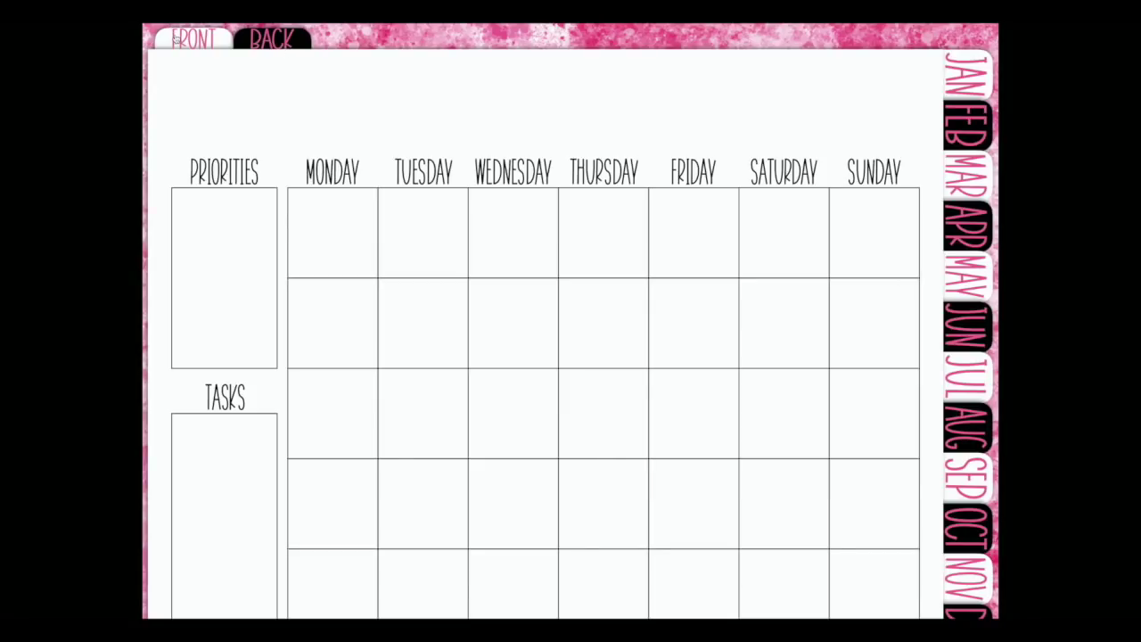
pyautogui.press('Escape')
pyautogui.click(88, 140)
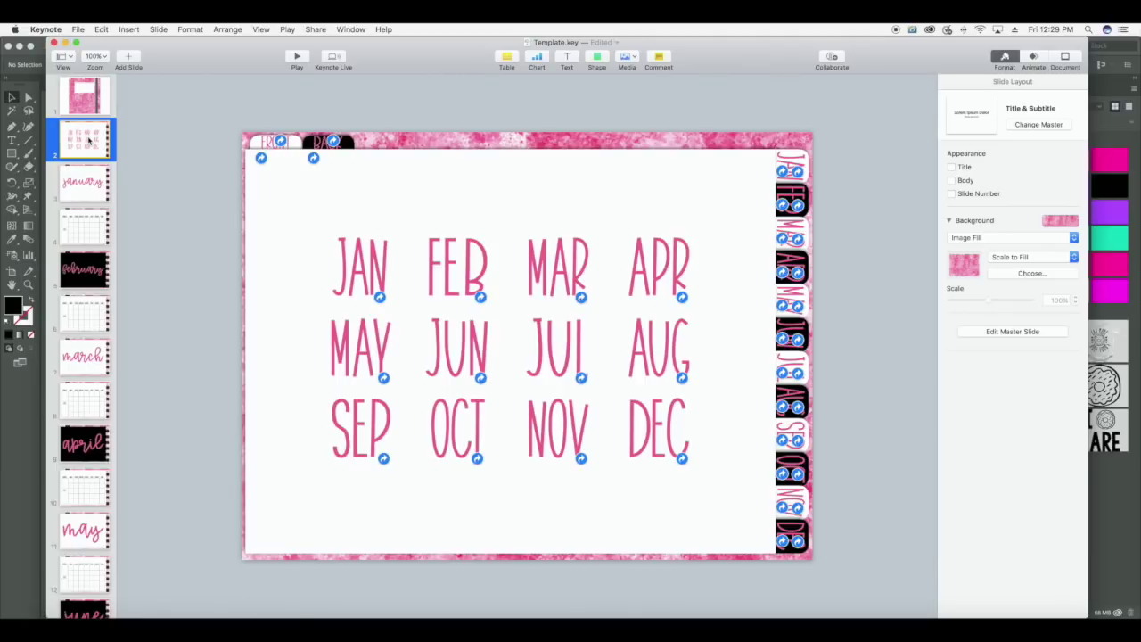
# Add a square filled with the page's white (FFFFFF) to the January calendar slide, and park it, reduced in size, beside the slide.
pyautogui.click(82, 230)
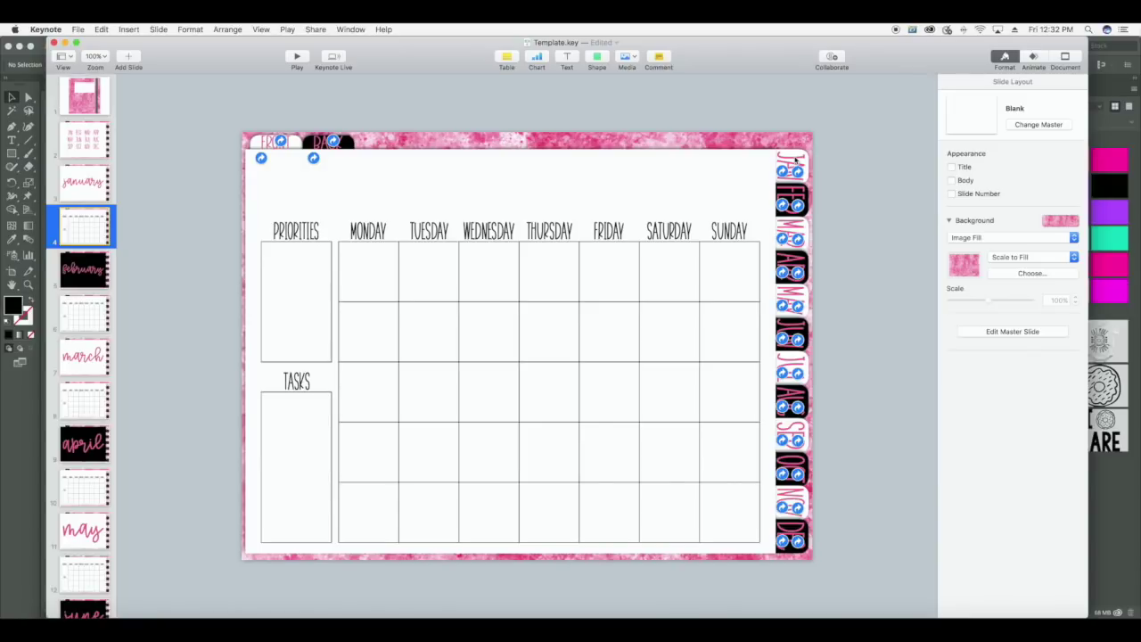
pyautogui.click(596, 57)
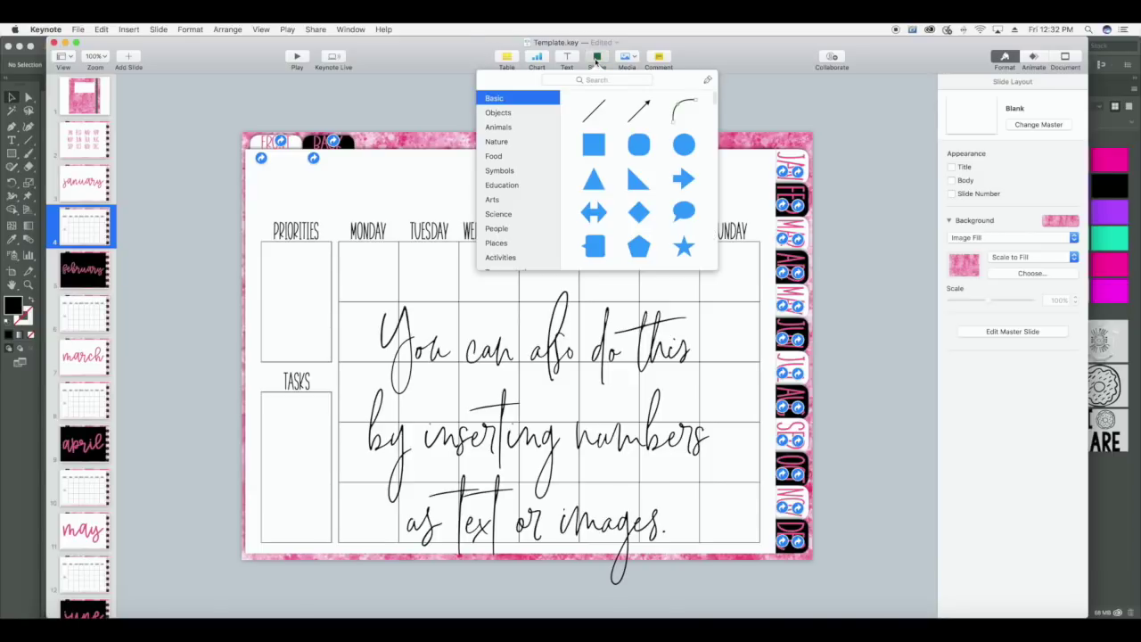
pyautogui.click(596, 145)
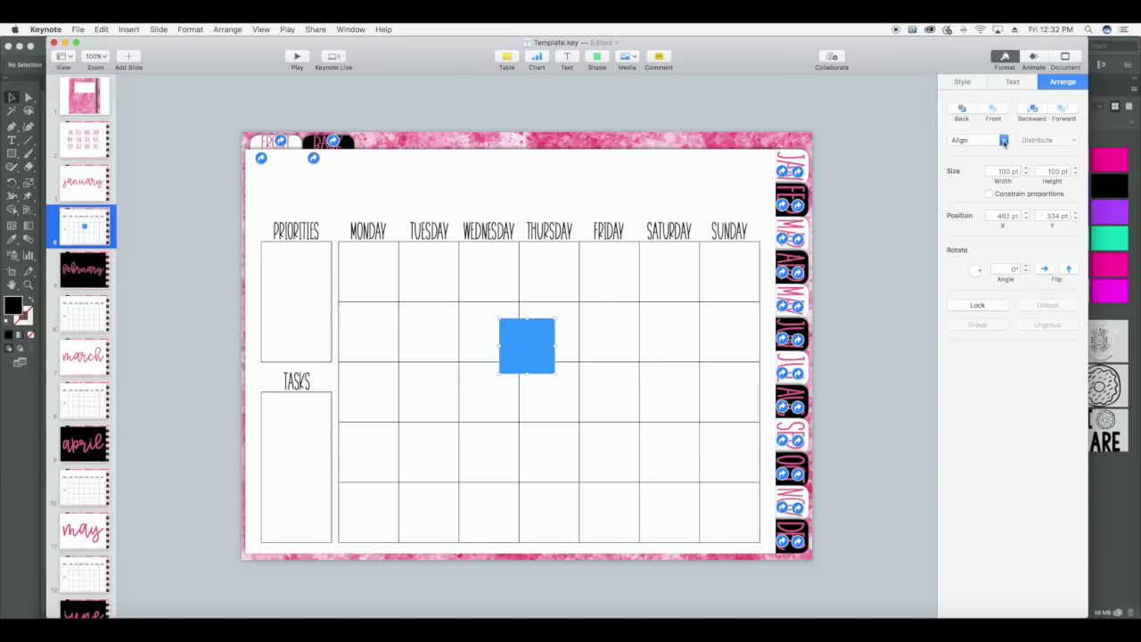
pyautogui.click(962, 82)
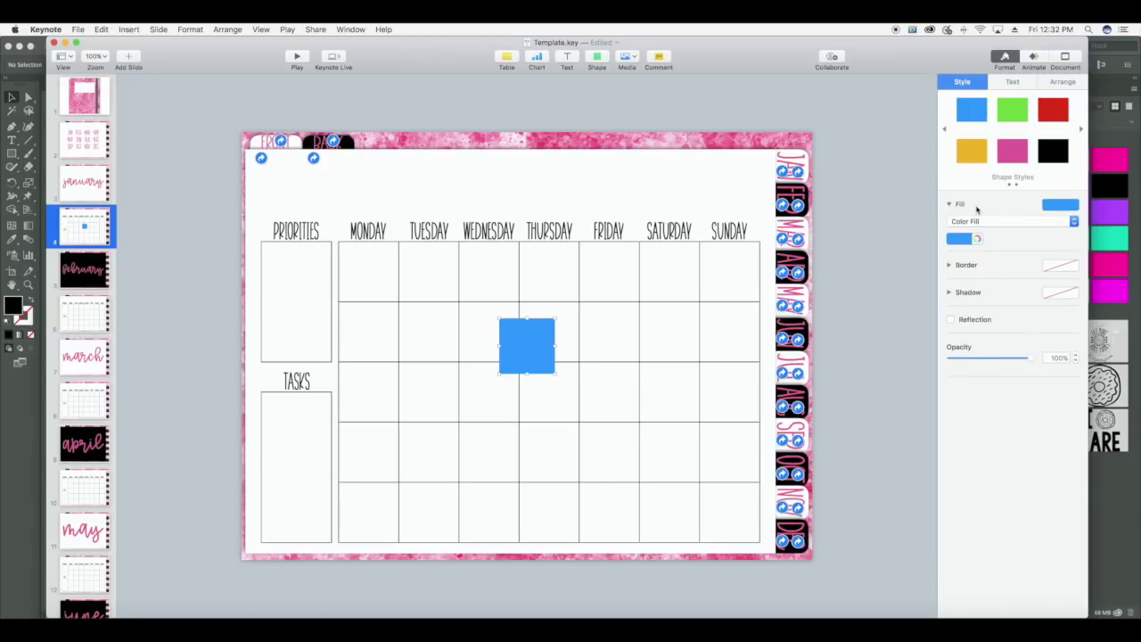
pyautogui.click(977, 239)
pyautogui.click(533, 351)
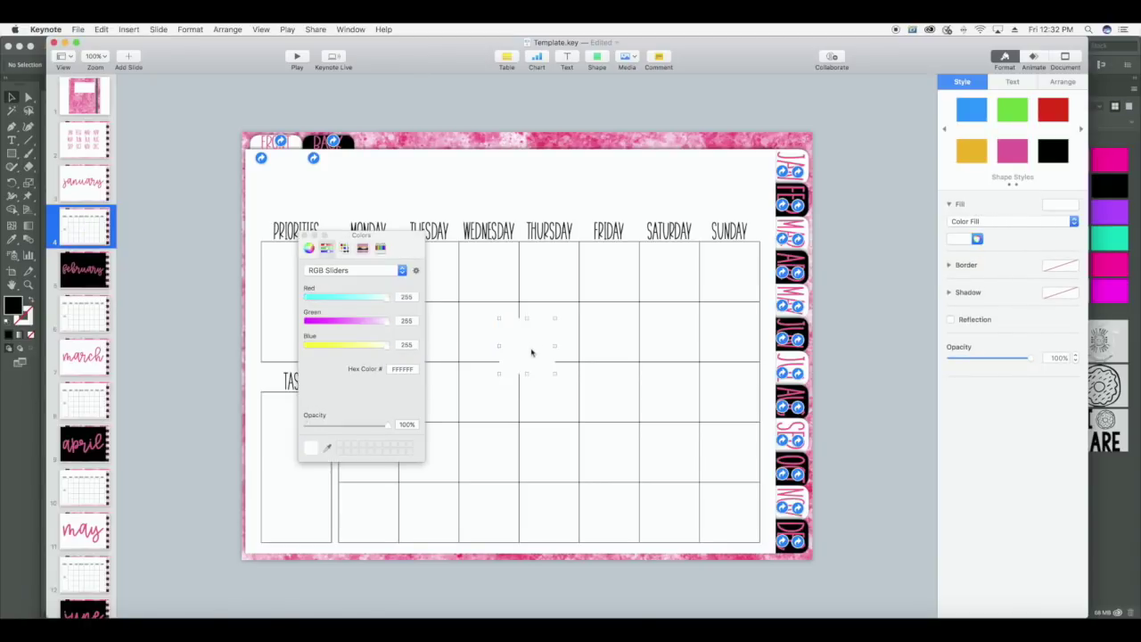
pyautogui.moveTo(502, 332); pyautogui.dragTo(880, 358)
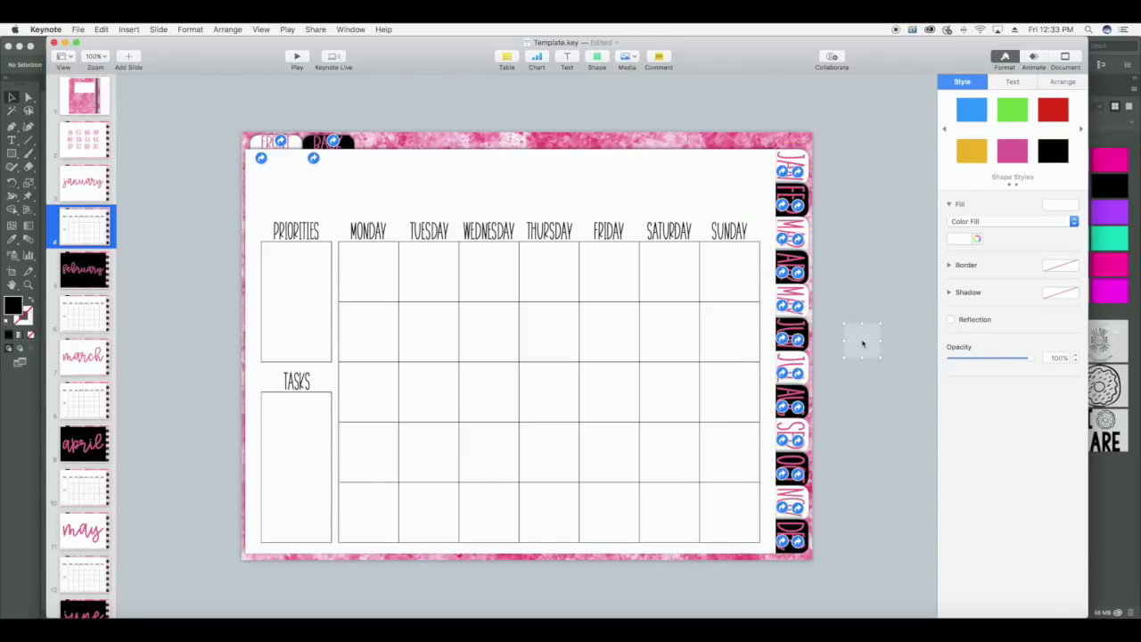
# Link the white square to slide 5 and place it inside the first Monday cell of the January calendar.
pyautogui.rightClick(862, 344)
pyautogui.moveTo(898, 460)
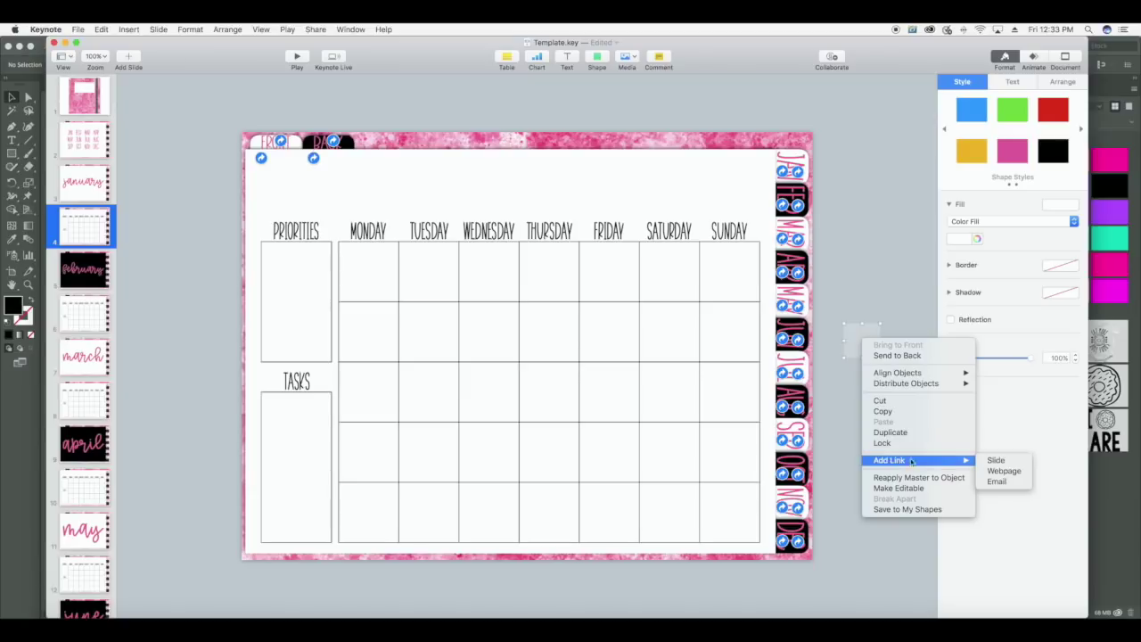
pyautogui.click(1002, 461)
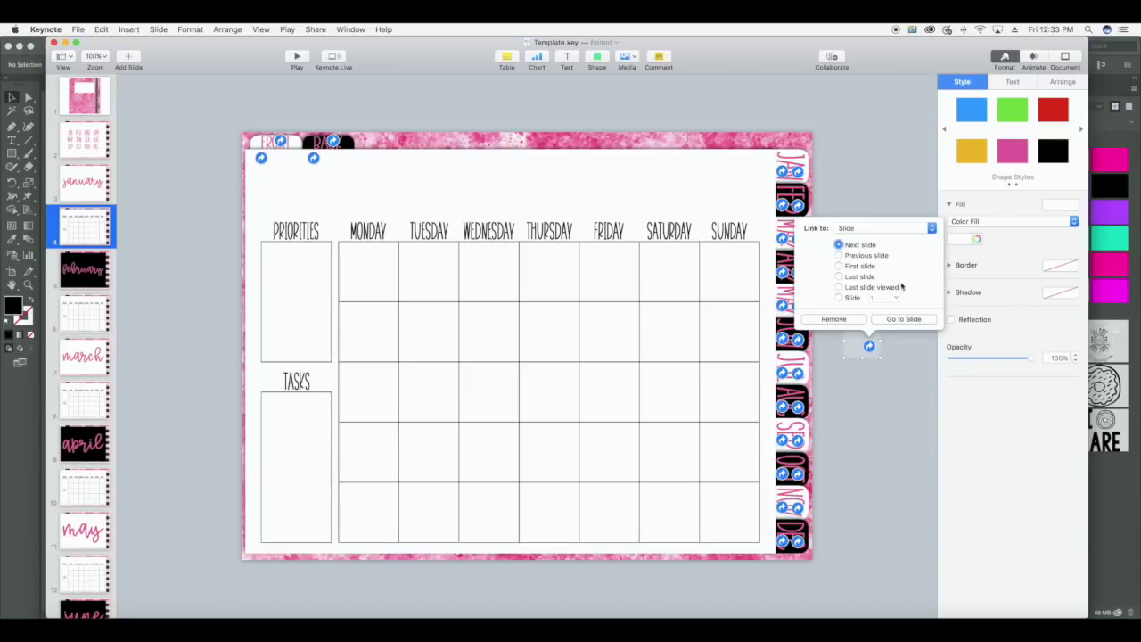
pyautogui.click(838, 297)
pyautogui.doubleClick(874, 298)
pyautogui.write('5')
pyautogui.click(872, 430)
pyautogui.moveTo(869, 346); pyautogui.dragTo(367, 269)
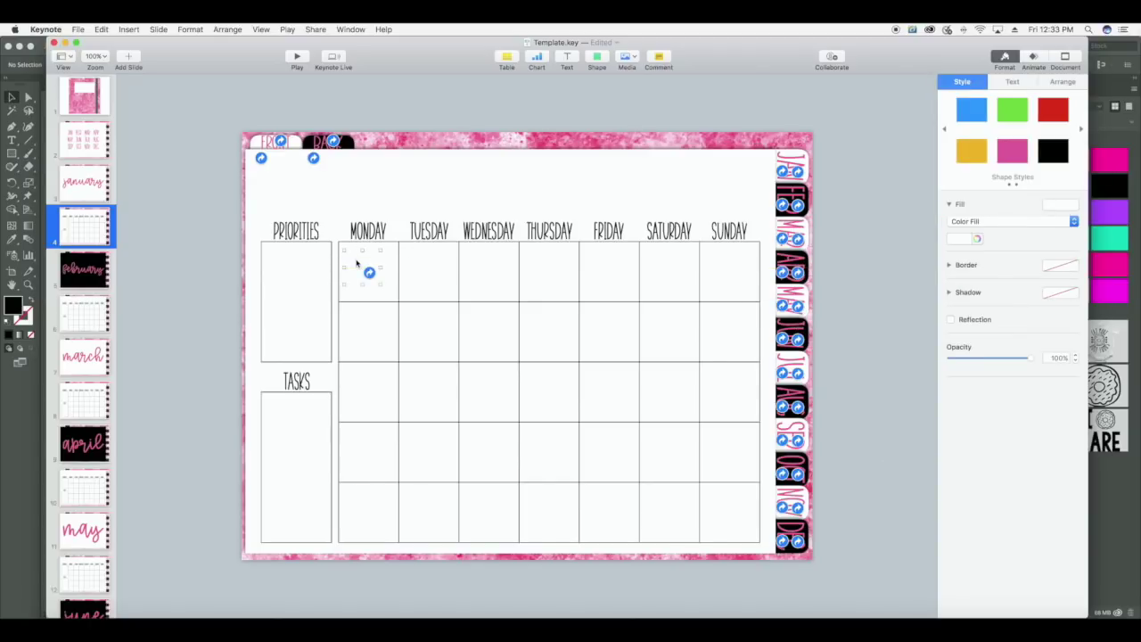
pyautogui.click(400, 184)
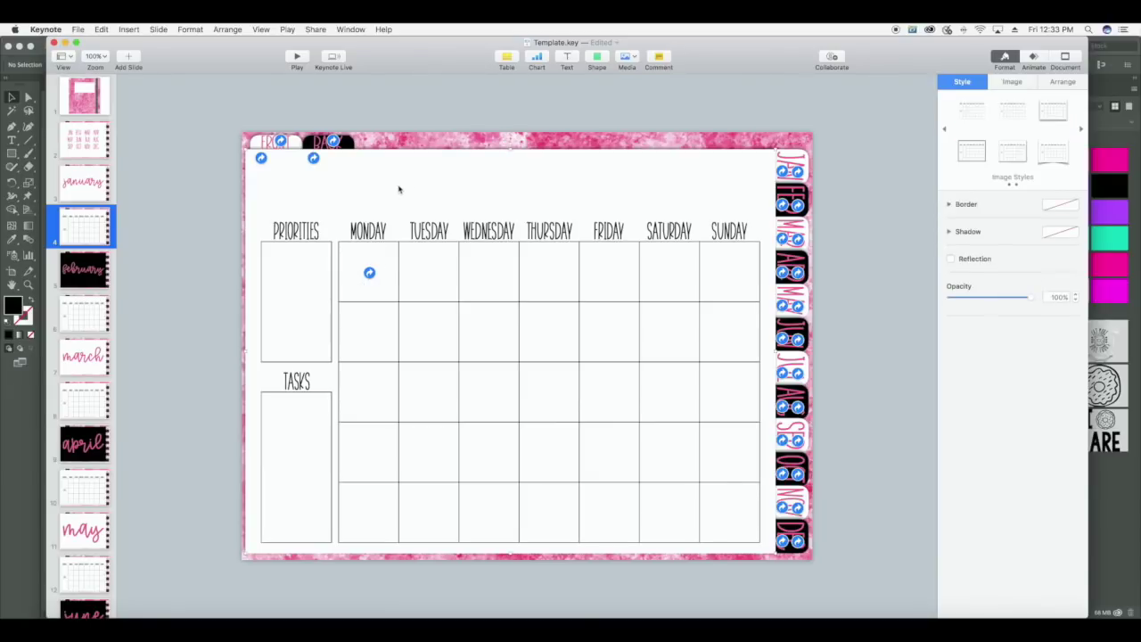
# Delete the linked white square from the first Monday cell of the January calendar.
pyautogui.click(367, 266)
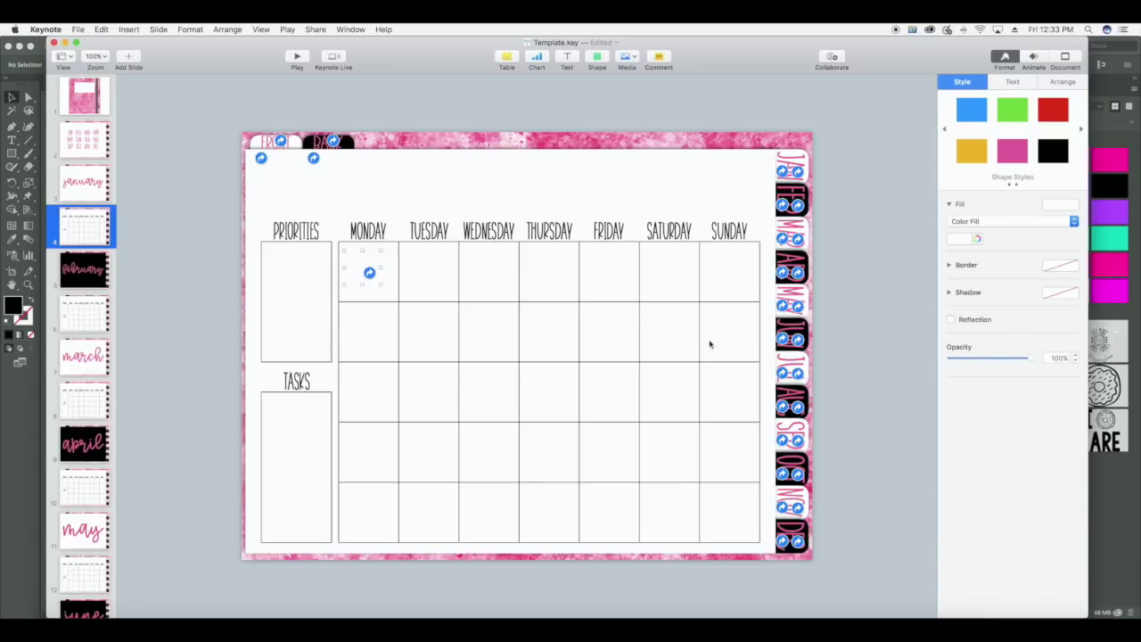
pyautogui.press('BackSpace')
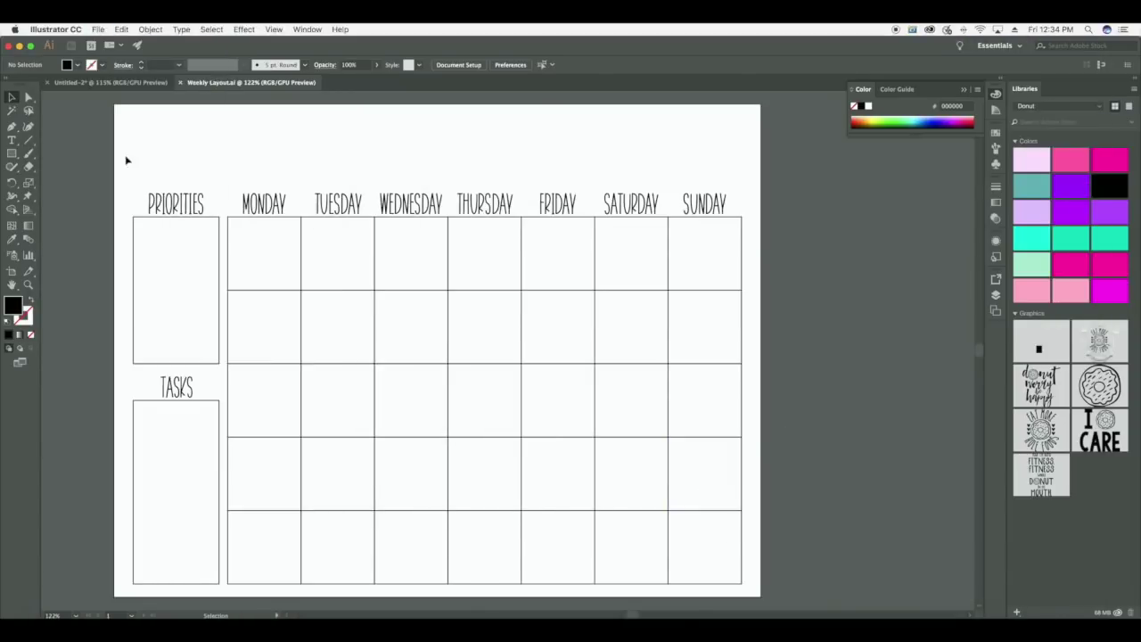
# Switch to Illustrator and reposition the weekday headings in the weekly layout, centering each one over its day box.
pyautogui.click(274, 30)
pyautogui.moveTo(187, 204); pyautogui.dragTo(168, 202)
pyautogui.moveTo(374, 204); pyautogui.dragTo(334, 204)
pyautogui.moveTo(418, 204); pyautogui.dragTo(453, 201)
pyautogui.moveTo(558, 205); pyautogui.dragTo(500, 205)
pyautogui.hotkey('shift', 'F7')
pyautogui.click(298, 222)
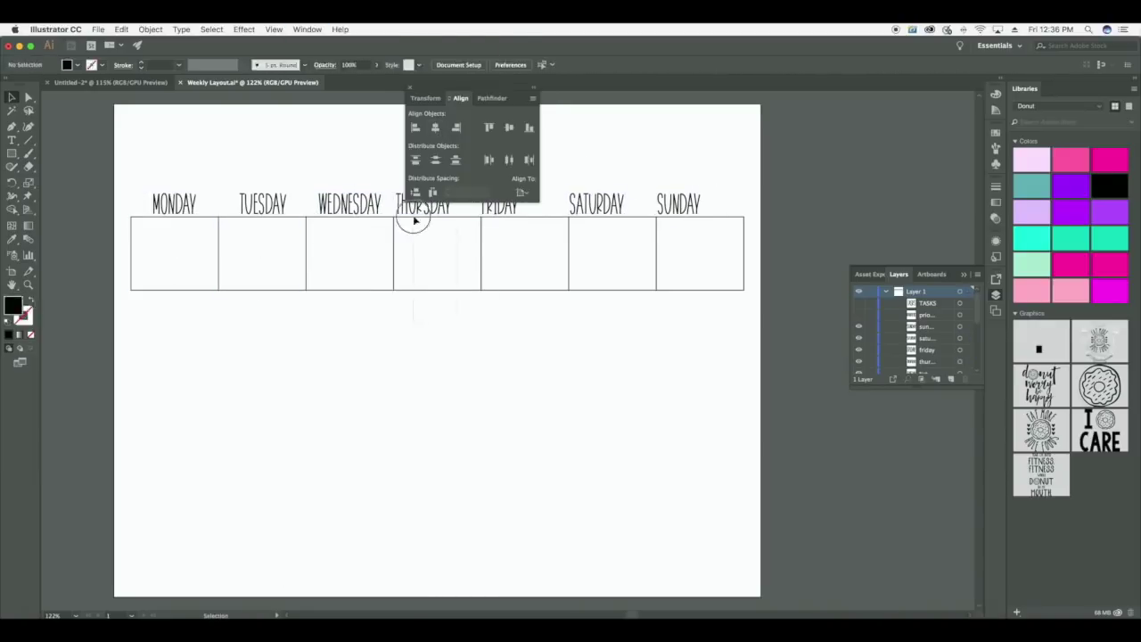
pyautogui.click(597, 205)
pyautogui.keyDown('shift'); pyautogui.click(597, 226); pyautogui.keyUp('shift')
# Stretch the row of seven day boxes downward into tall weekday columns.
pyautogui.click(173, 258)
pyautogui.moveTo(437, 290); pyautogui.dragTo(438, 478)
pyautogui.click(481, 536)
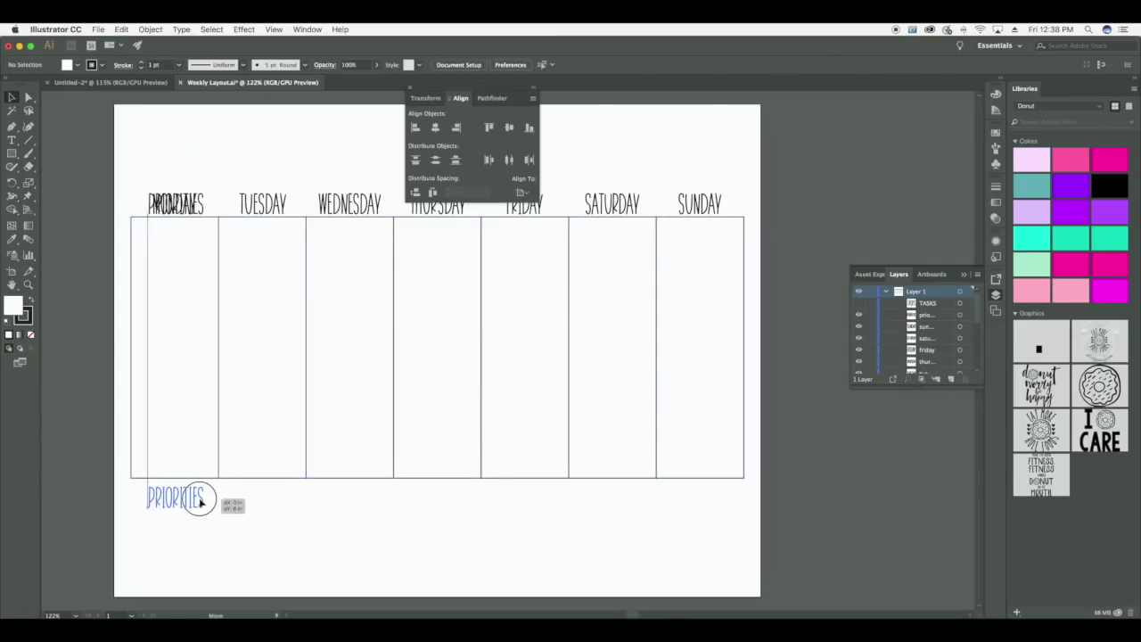
# Place the PRIORITIES heading below the Monday column and draw a box about 2.68 by 1.65 in beneath it.
pyautogui.moveTo(196, 499); pyautogui.dragTo(191, 499)
pyautogui.click(12, 153)
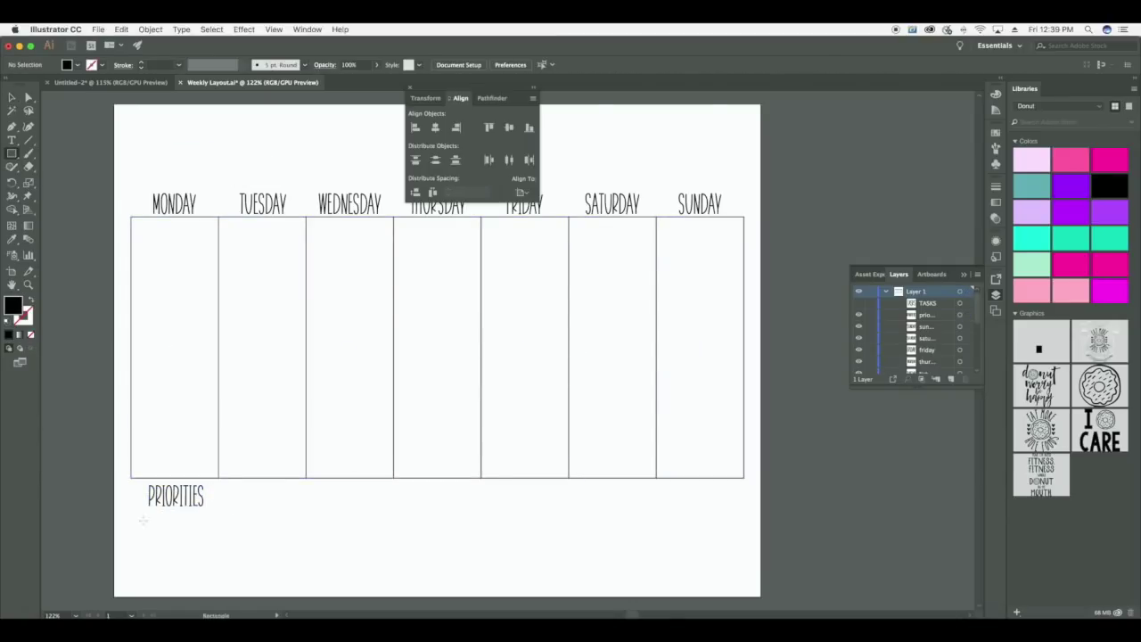
pyautogui.moveTo(125, 520); pyautogui.dragTo(292, 591)
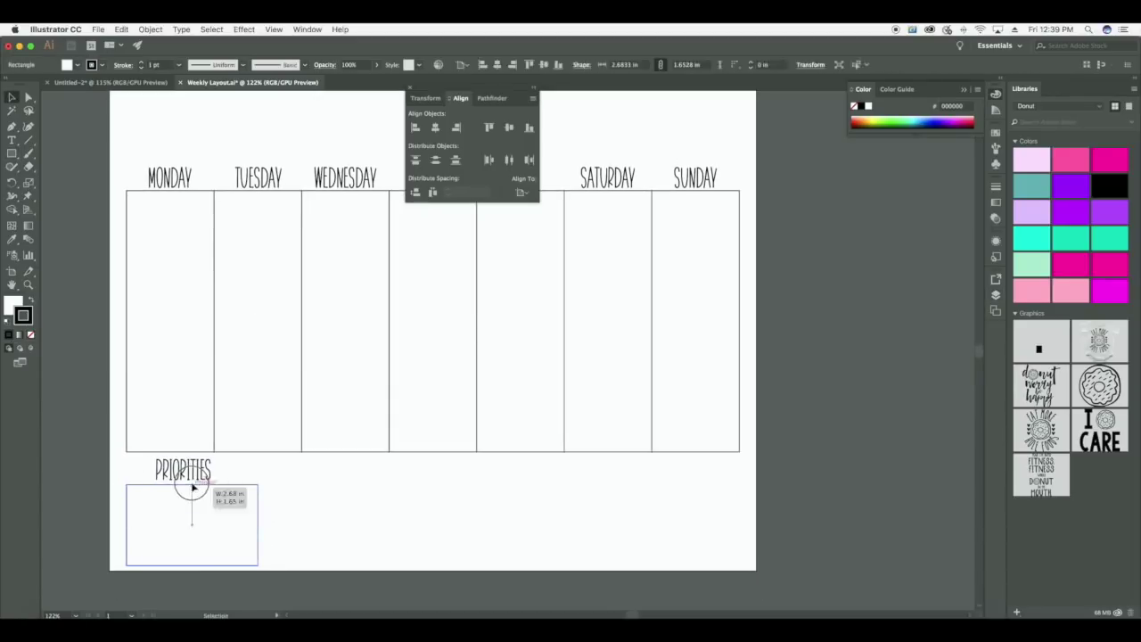
pyautogui.click(281, 583)
# Add a box about 5.81 in wide beside the priorities box and center the TASKS heading above it.
pyautogui.click(306, 28)
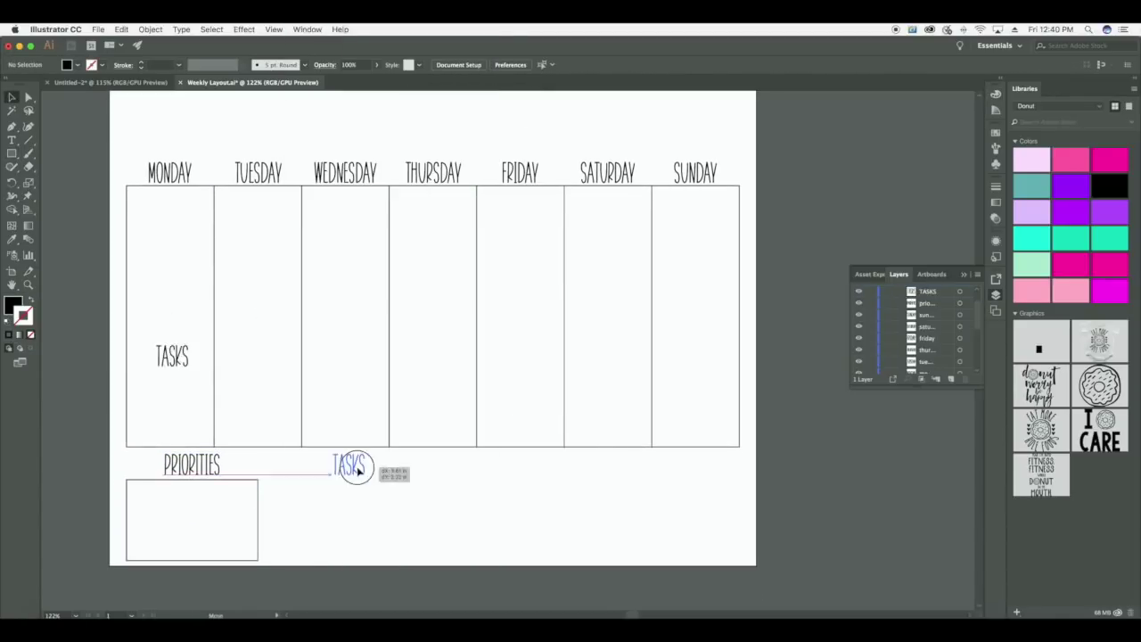
pyautogui.hotkey('ctrl', 'v')
pyautogui.moveTo(573, 365); pyautogui.dragTo(561, 526)
pyautogui.moveTo(348, 464); pyautogui.dragTo(426, 464)
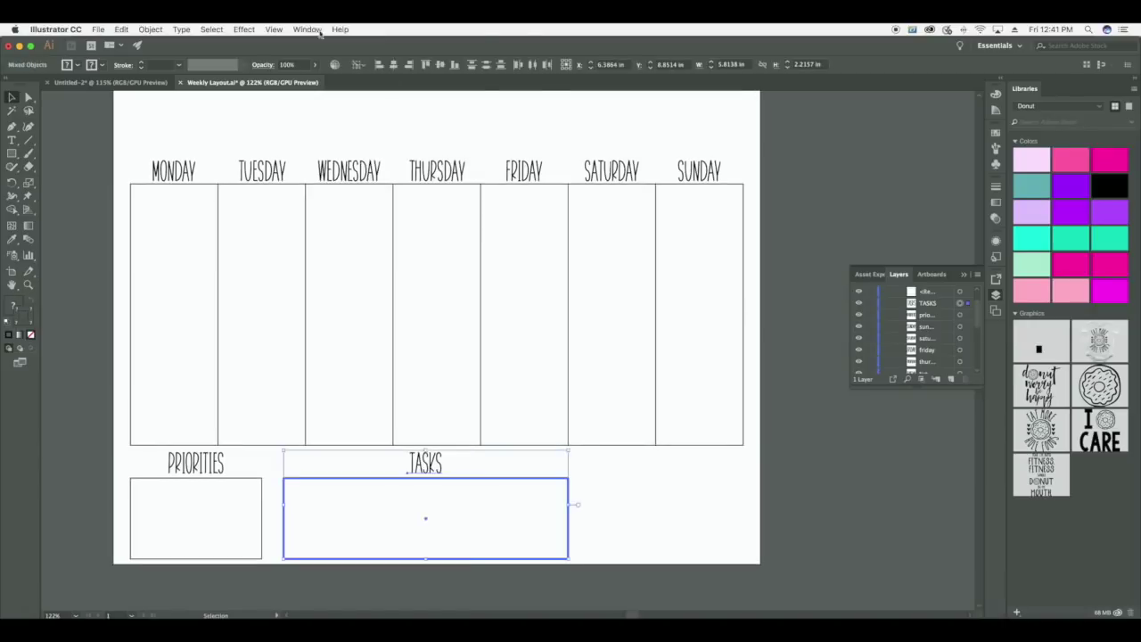
pyautogui.hotkey('shift', 'F7')
# Copy the priorities box to the lower corner below Sunday and add another box there, dividing it into a narrow and a wide part.
pyautogui.click(155, 541)
pyautogui.click(155, 541)
pyautogui.hotkey('ctrl', 'c')
pyautogui.hotkey('ctrl', 'v')
pyautogui.moveTo(534, 320); pyautogui.dragTo(703, 488)
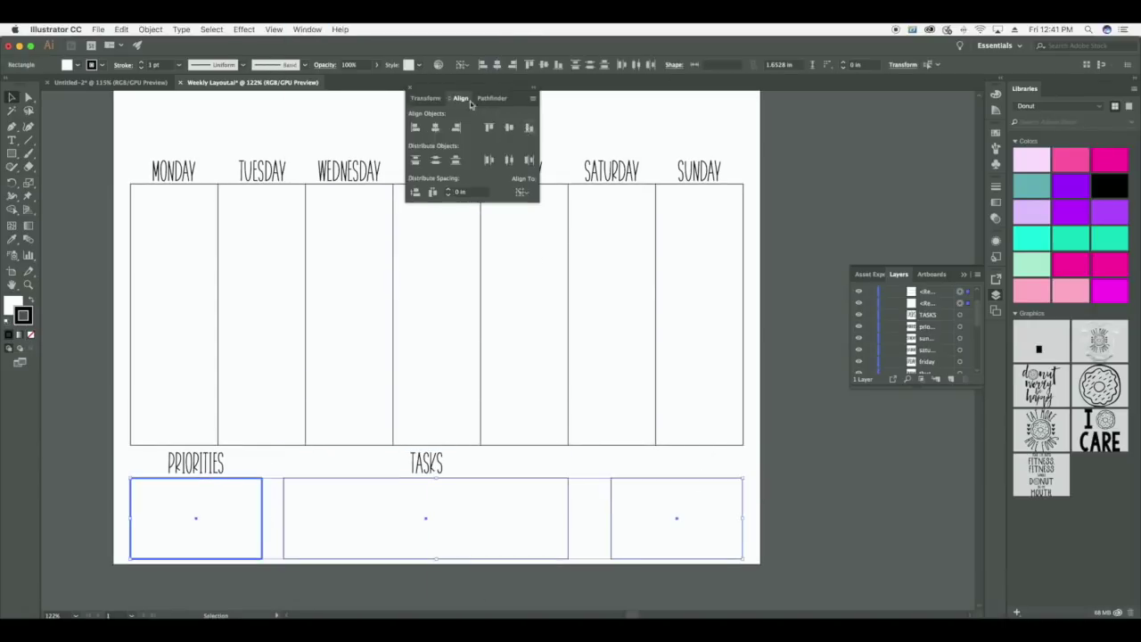
pyautogui.hotkey('ctrl', 'v')
pyautogui.moveTo(550, 382); pyautogui.dragTo(713, 466)
# Add a HABIT TRACKER text heading above the divided box and align it with the box.
pyautogui.press('t')
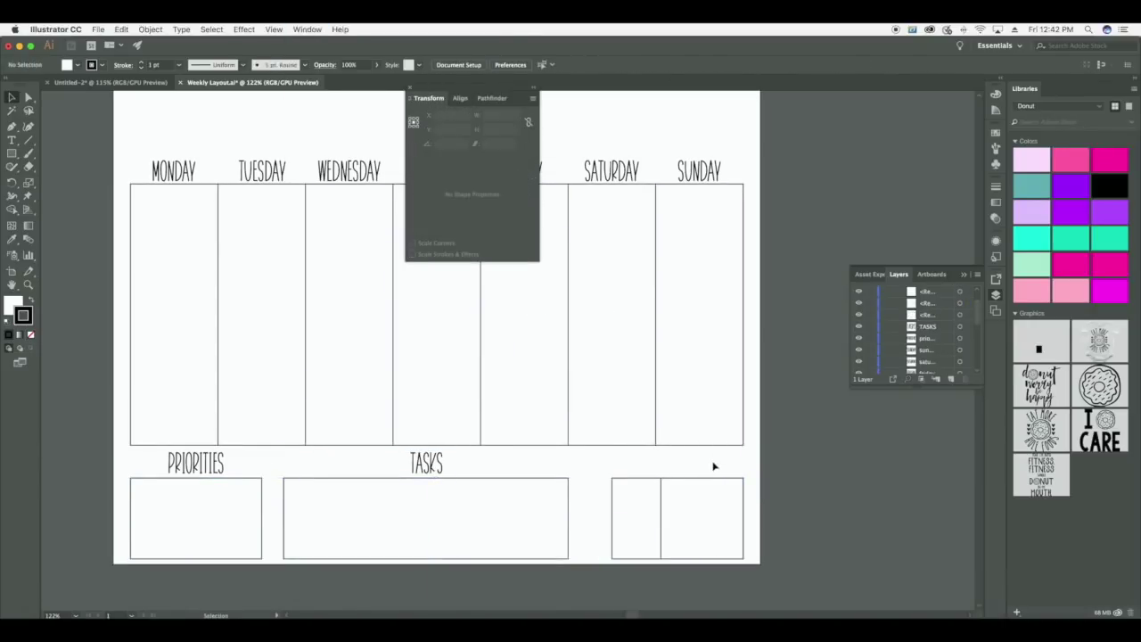
pyautogui.click(487, 357)
pyautogui.write('HABIT TRACKER')
pyautogui.press('Escape')
pyautogui.moveTo(529, 348); pyautogui.dragTo(678, 464)
pyautogui.moveTo(766, 575); pyautogui.dragTo(623, 499)
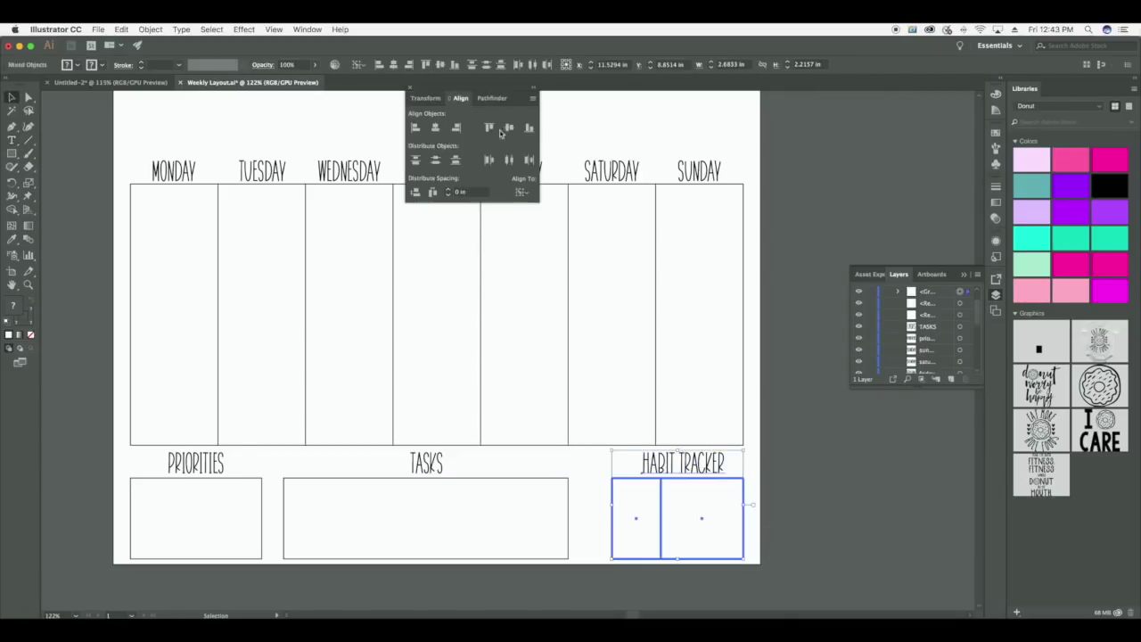
pyautogui.hotkey('ctrl', 'g')
# Split the habit tracker box into a grid of seven rows, with seven columns in its wider part.
pyautogui.click(151, 30)
pyautogui.moveTo(178, 267)
pyautogui.click(299, 383)
pyautogui.press('Return')
pyautogui.click(150, 29)
pyautogui.click(298, 382)
pyautogui.press('Return')
# Widen the middle box below the weekday columns and change its TASKS heading to NOTES.
pyautogui.moveTo(568, 515); pyautogui.dragTo(596, 515)
pyautogui.press('t')
pyautogui.doubleClick(426, 461)
pyautogui.write('NOTES')
pyautogui.press('Escape')
# Group the entire weekly layout artwork and copy it.
pyautogui.click(722, 502)
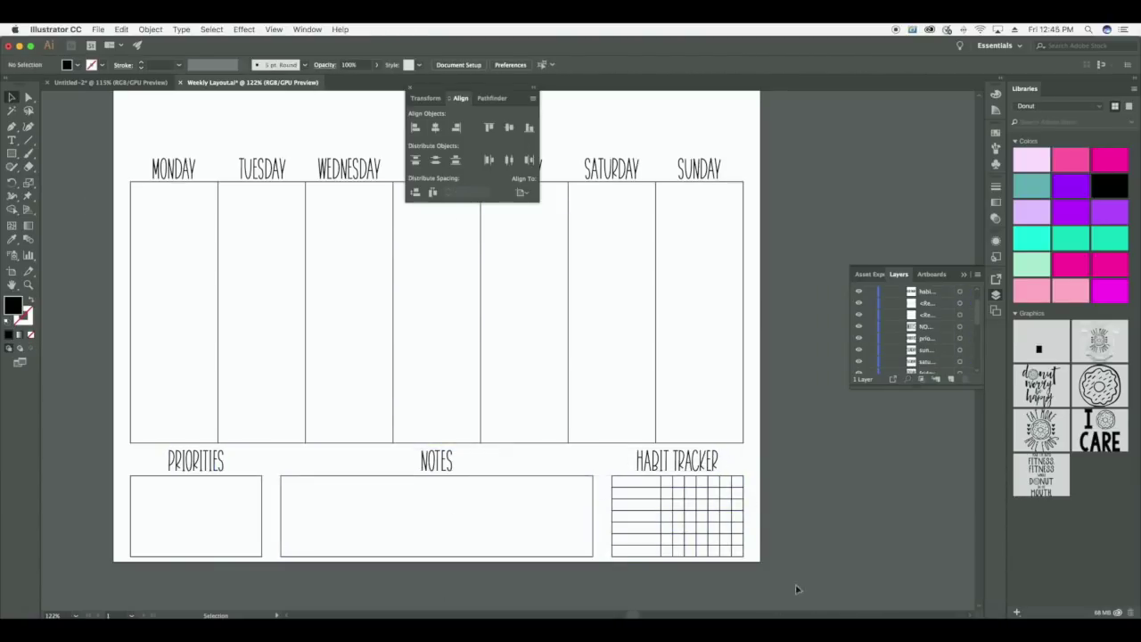
pyautogui.hotkey('ctrl', 'a')
pyautogui.hotkey('ctrl', 'g')
pyautogui.click(99, 29)
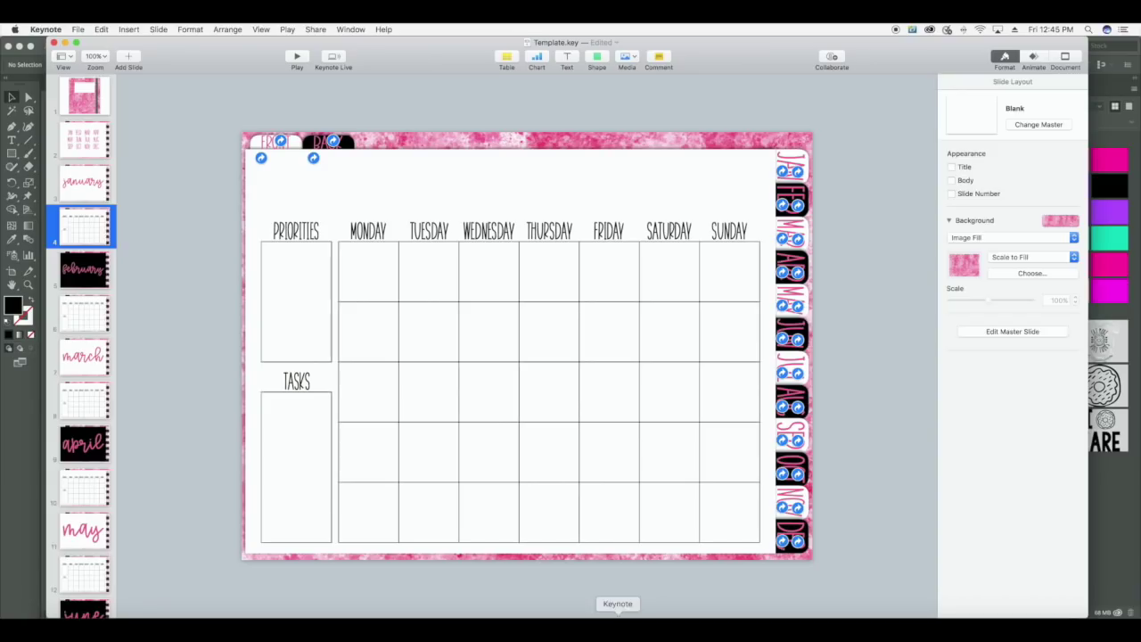
# Switch to Keynote, duplicate the January calendar slide, and paste and position the weekly layout on the duplicate.
pyautogui.press('super+d')
pyautogui.press('shift+super+v')
pyautogui.doubleClick(612, 127)
pyautogui.moveTo(534, 294); pyautogui.dragTo(533, 278)
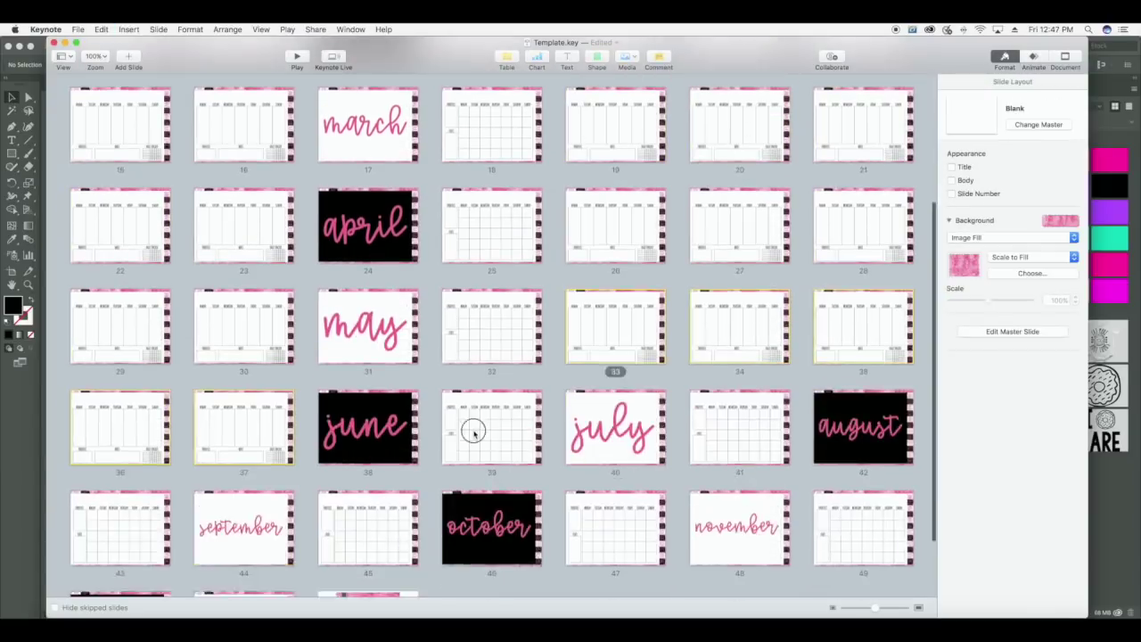
pyautogui.scroll(-10, 472, 435)
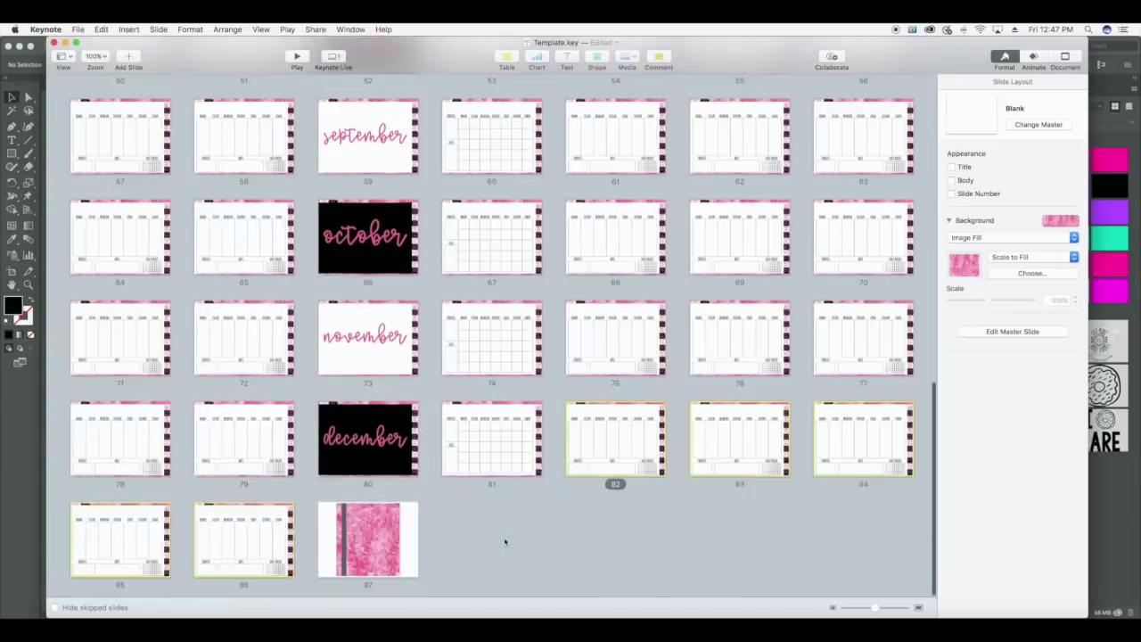